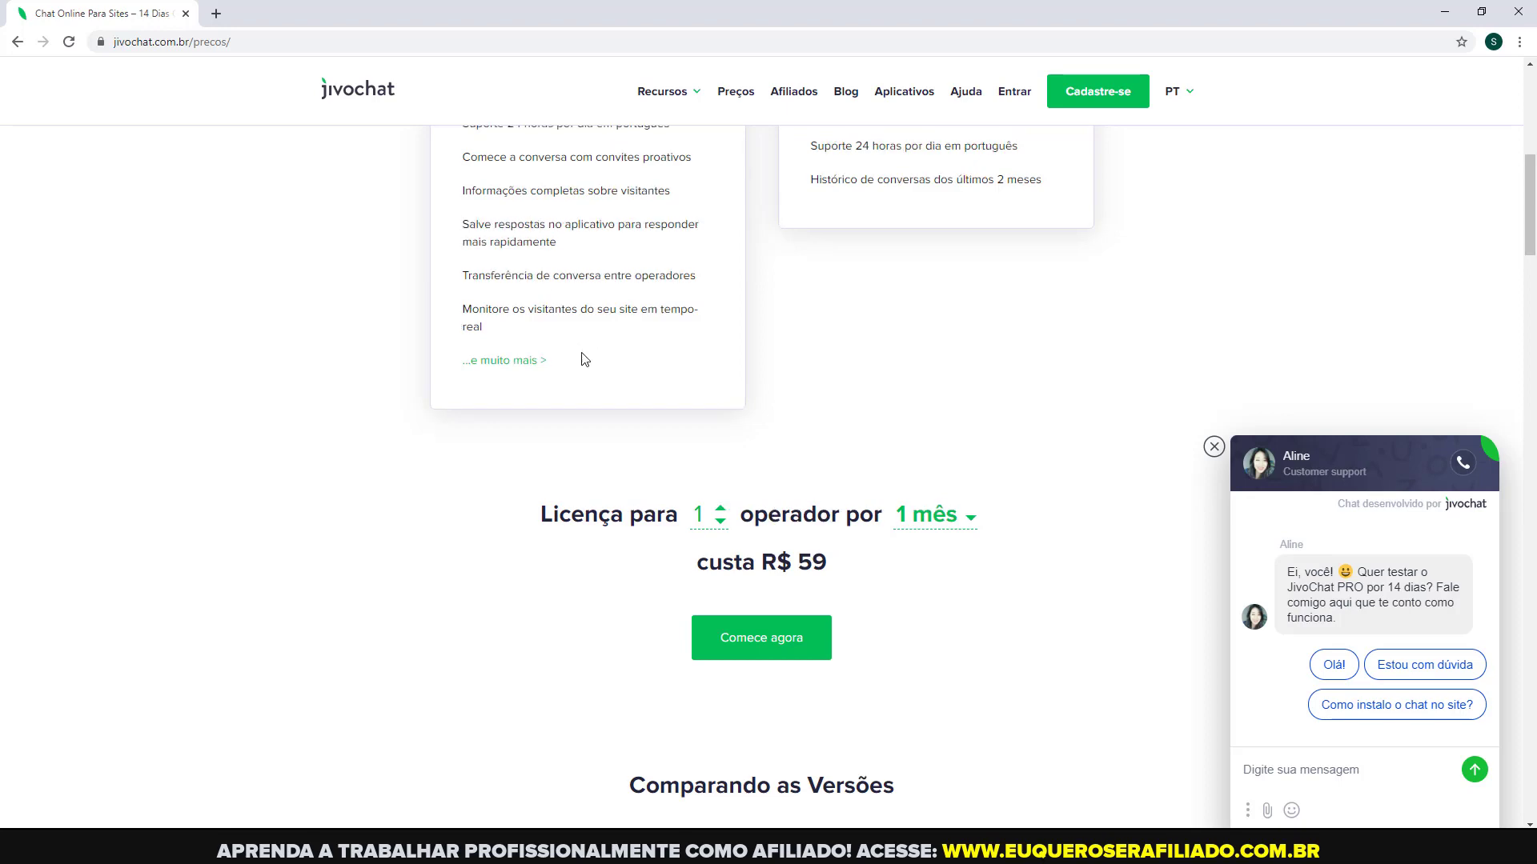
# Step: Return to the JivoChat homepage and start the free sign-up with the pasted e-mail address
pyautogui.scroll(7, 583, 357)
pyautogui.scroll(1, 583, 357)
pyautogui.click(336, 94)
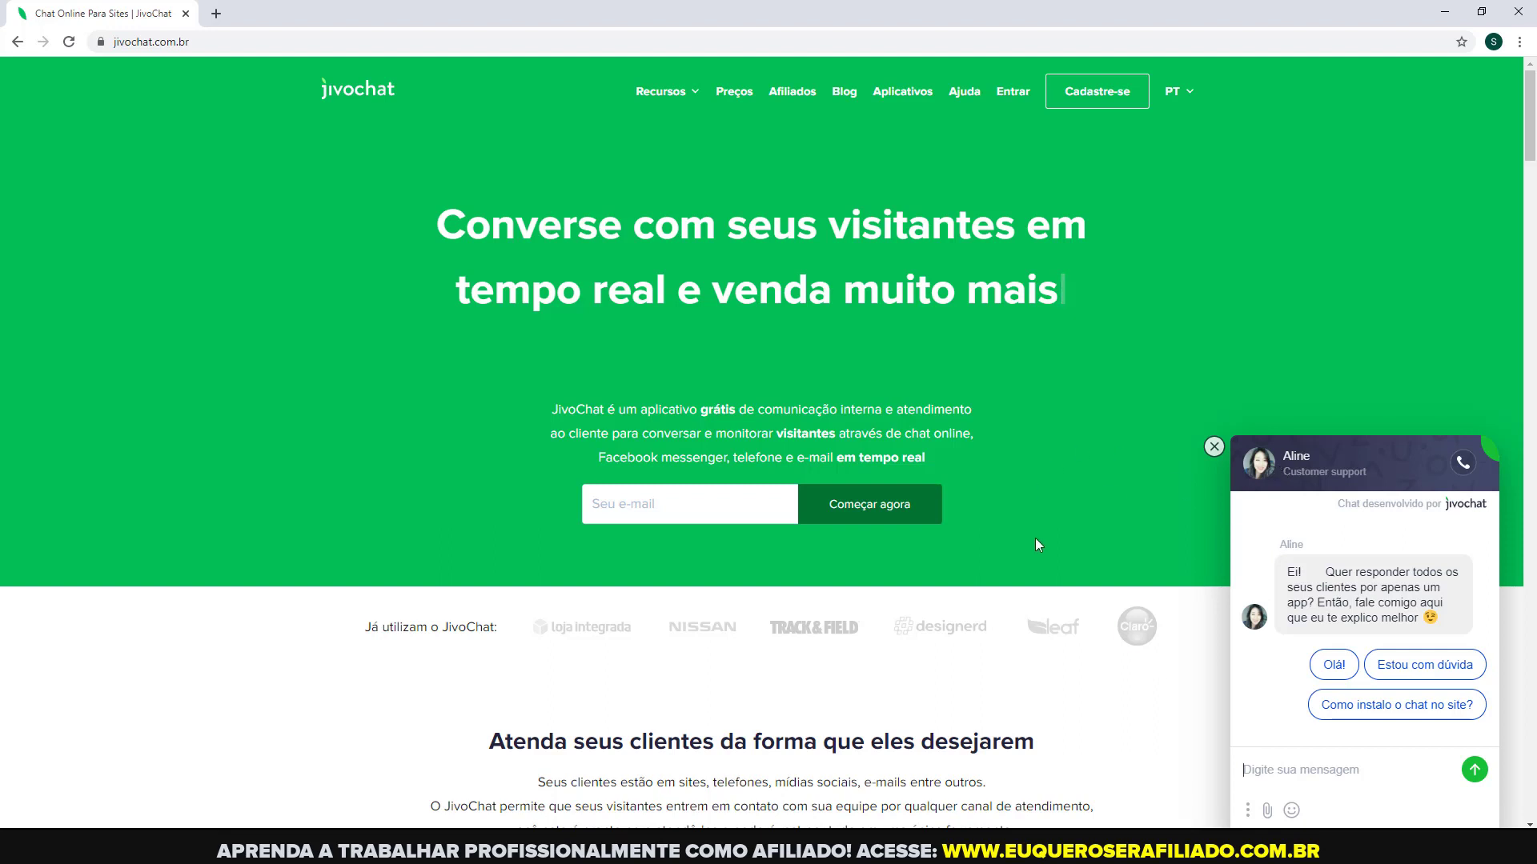
pyautogui.click(727, 503)
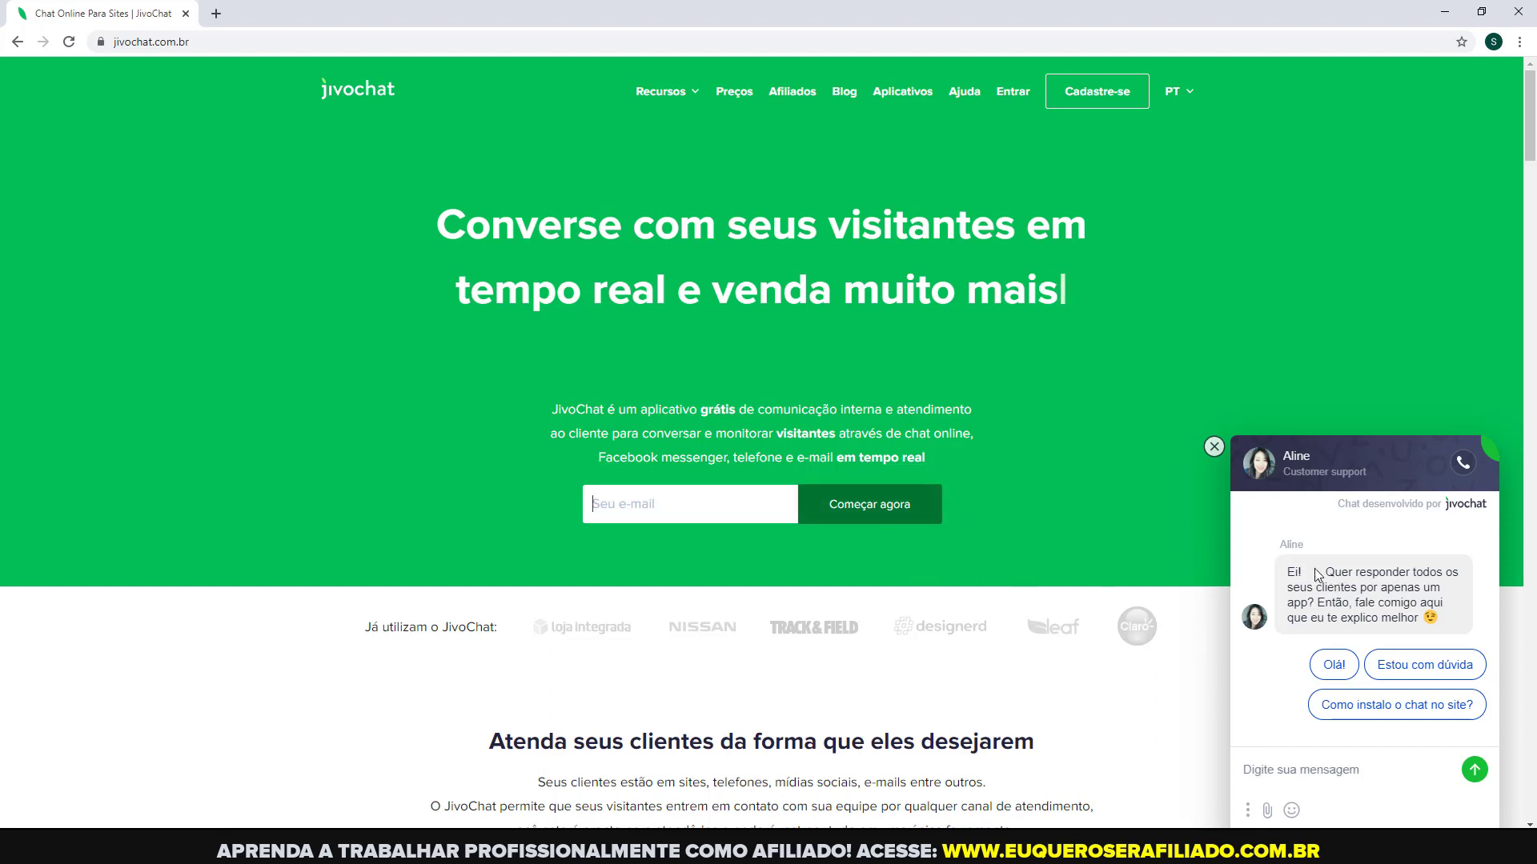
pyautogui.hotkey('ctrl', 'v')
pyautogui.click(881, 512)
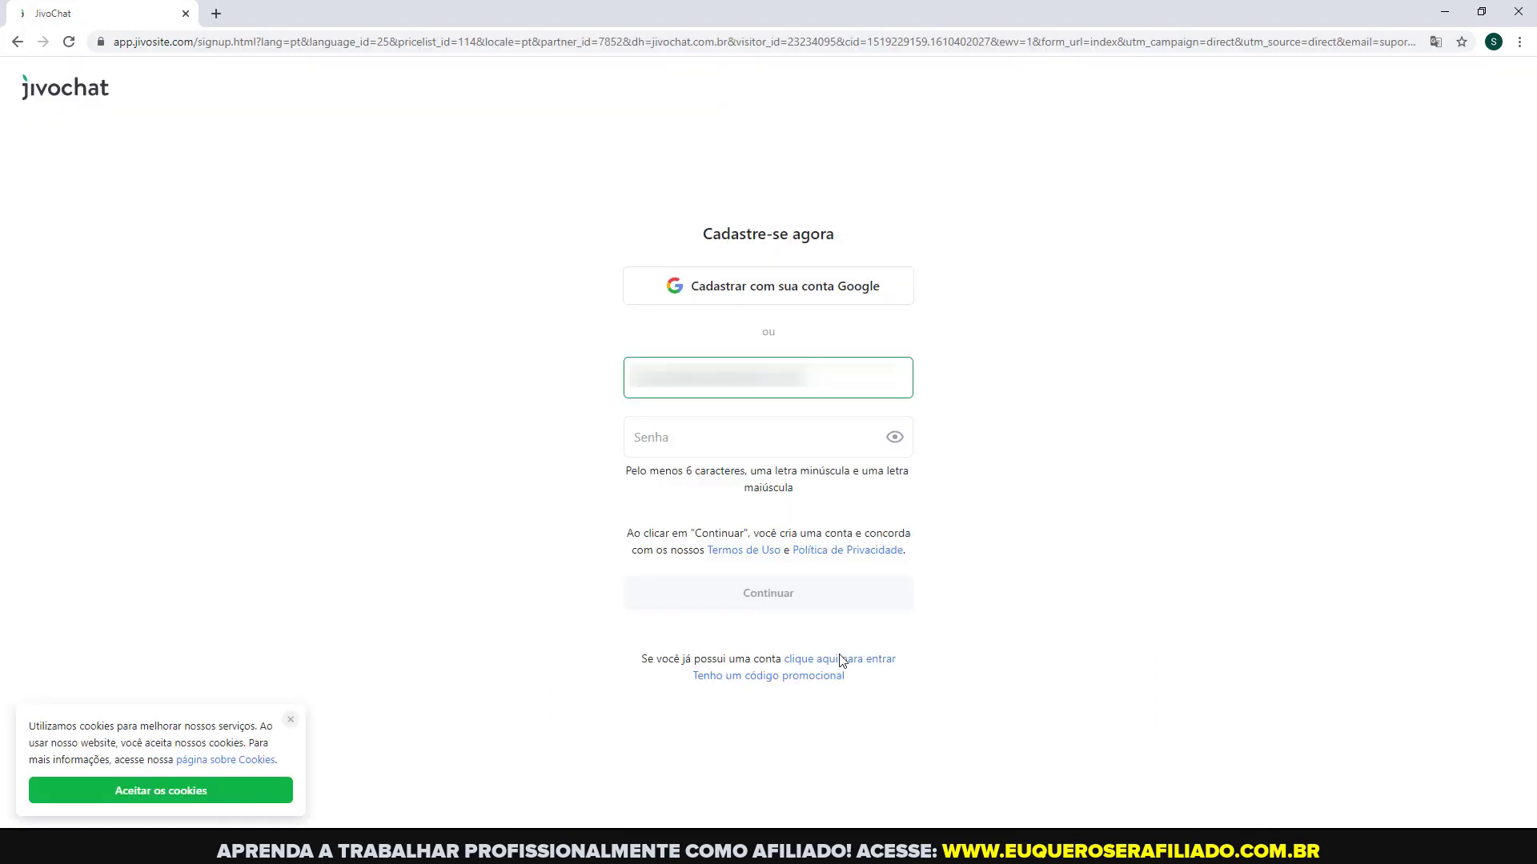
# Step: Accept cookies, enter the account password, submit the sign-up and dismiss the save-password prompt
pyautogui.click(204, 794)
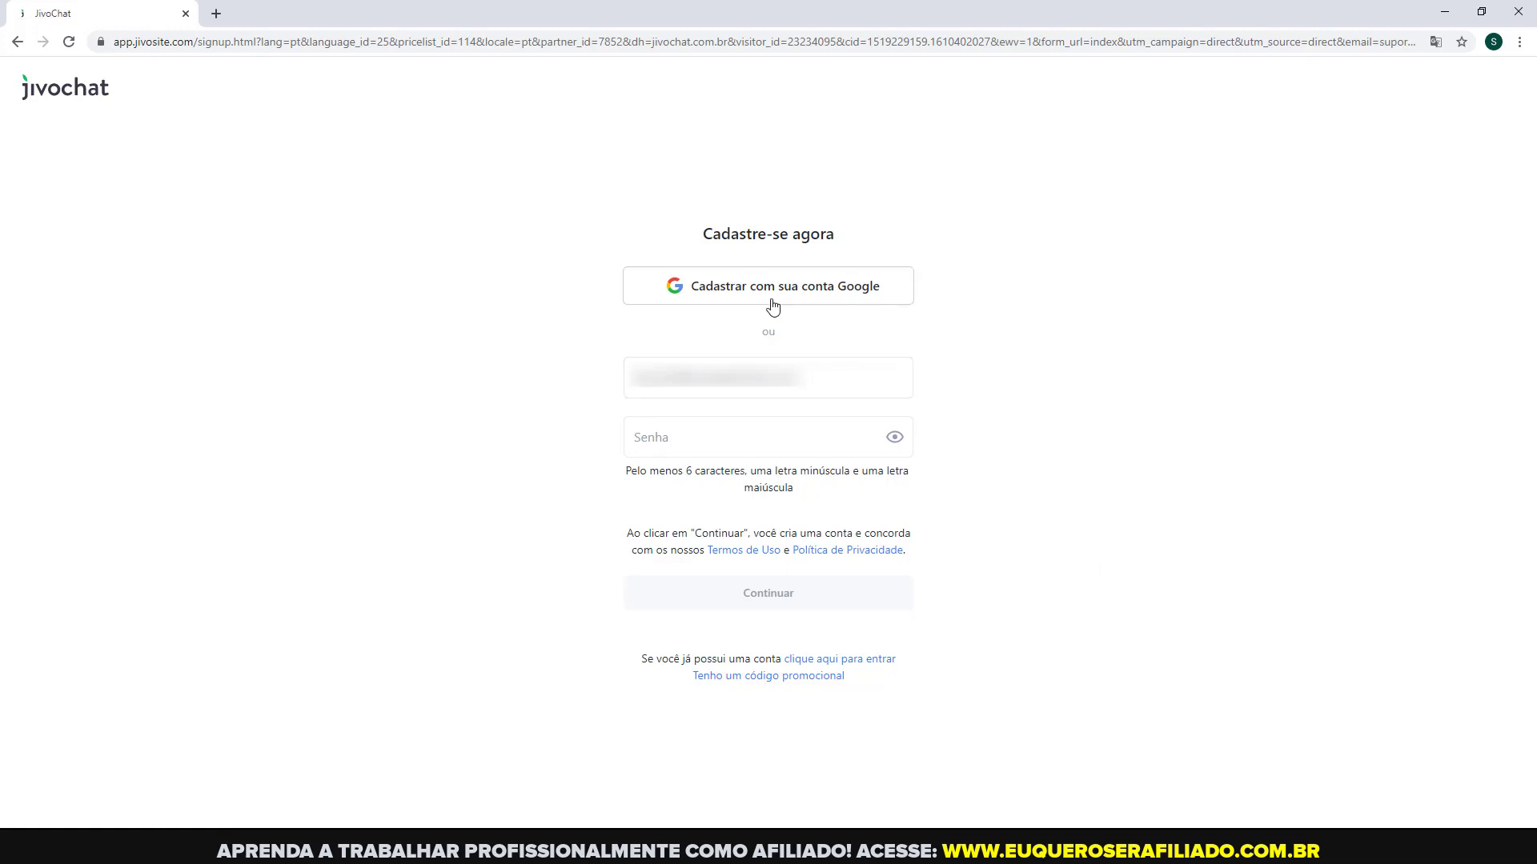
pyautogui.click(785, 440)
pyautogui.hotkey('ctrl', 'v')
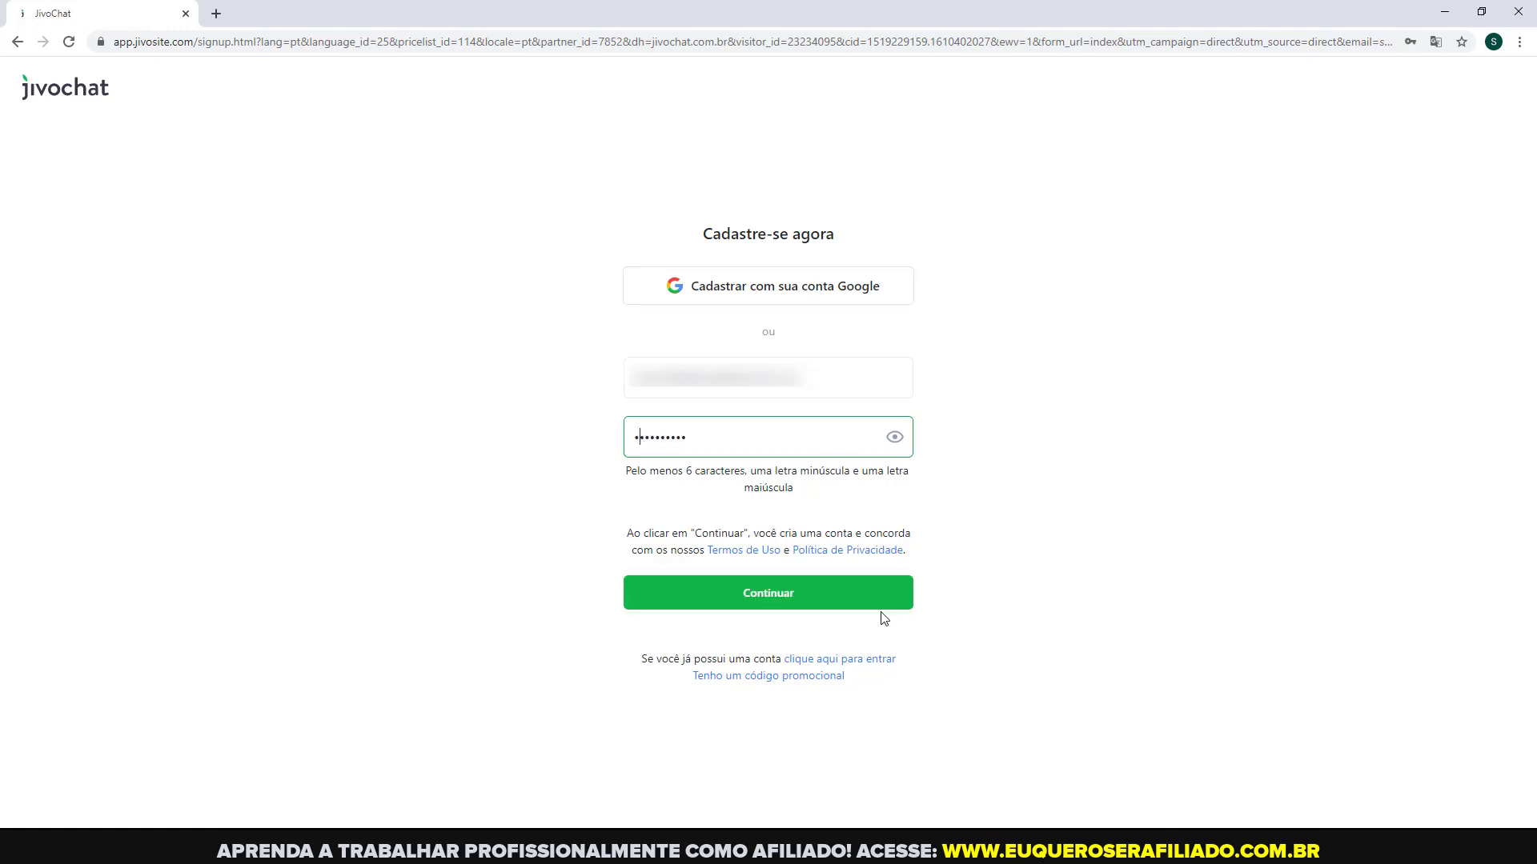
pyautogui.click(881, 606)
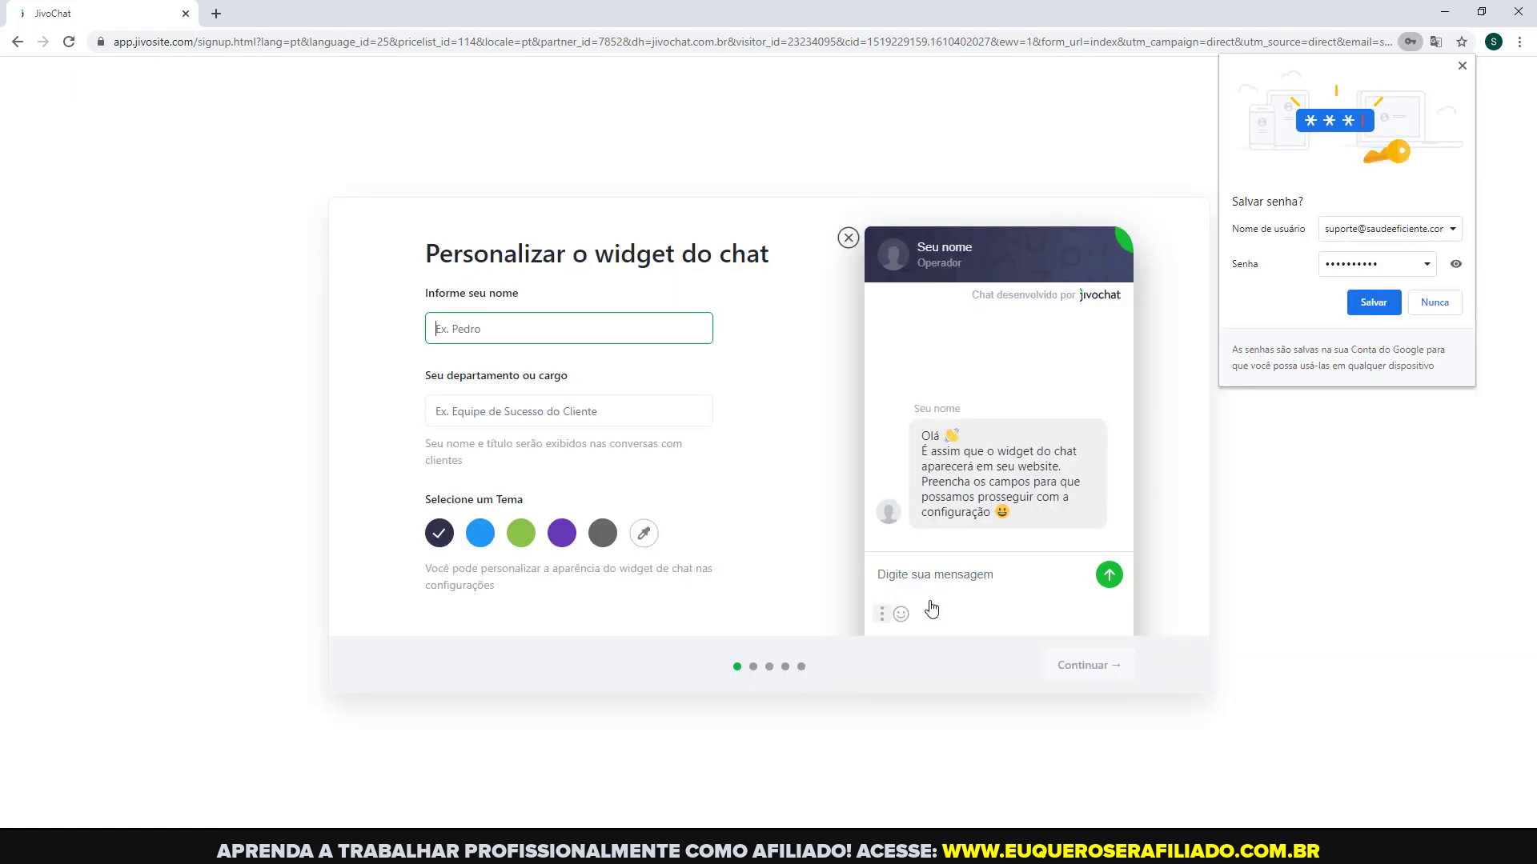
pyautogui.click(1463, 65)
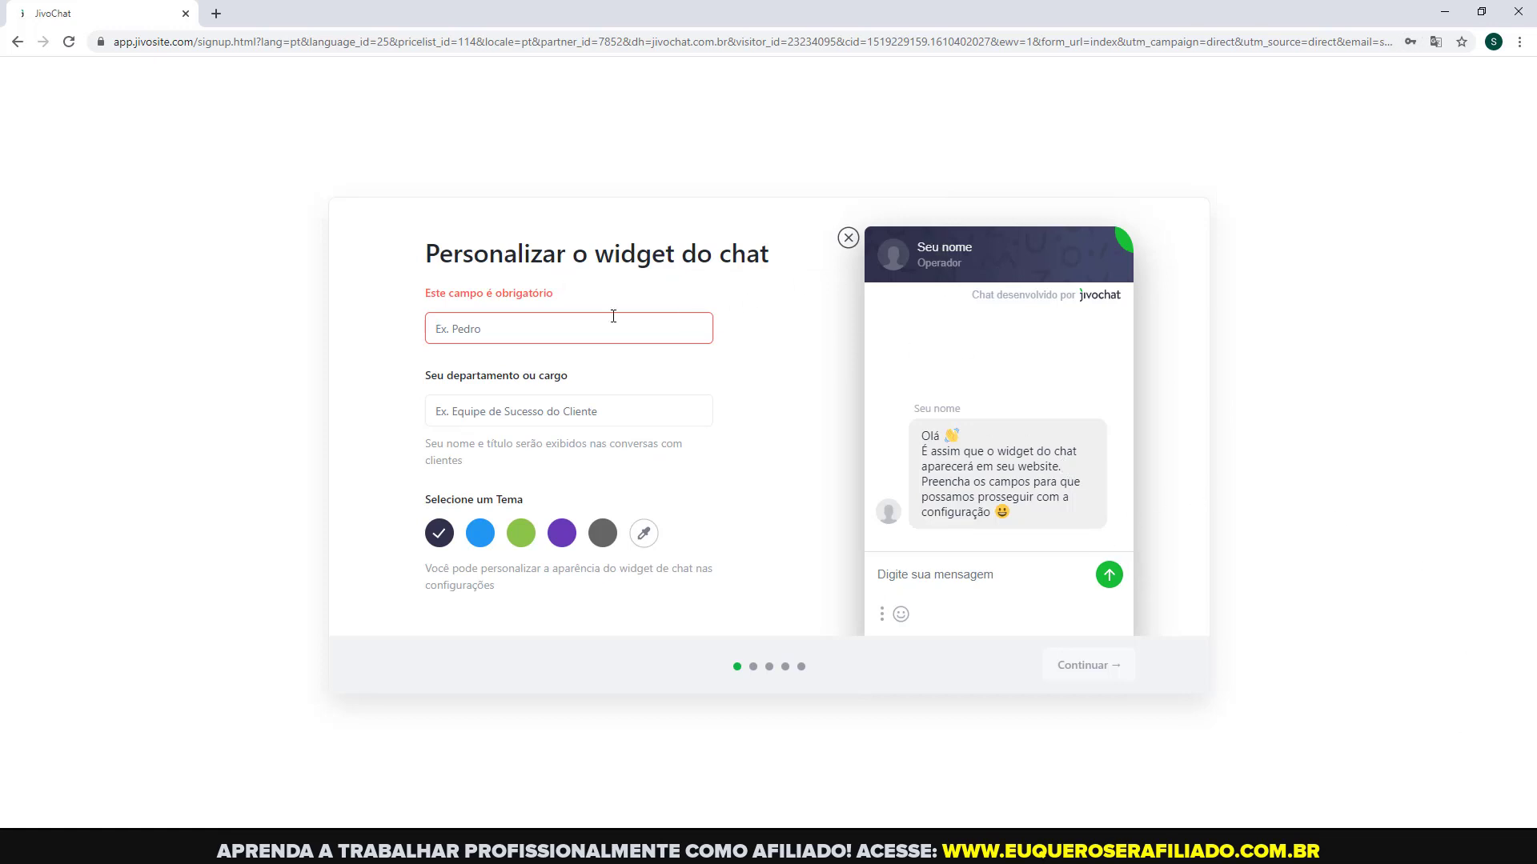
# Step: Give the widget the operator's name, department 'Equipe de Sucesso' and the blue theme
pyautogui.click(569, 318)
pyautogui.write('Bruno')
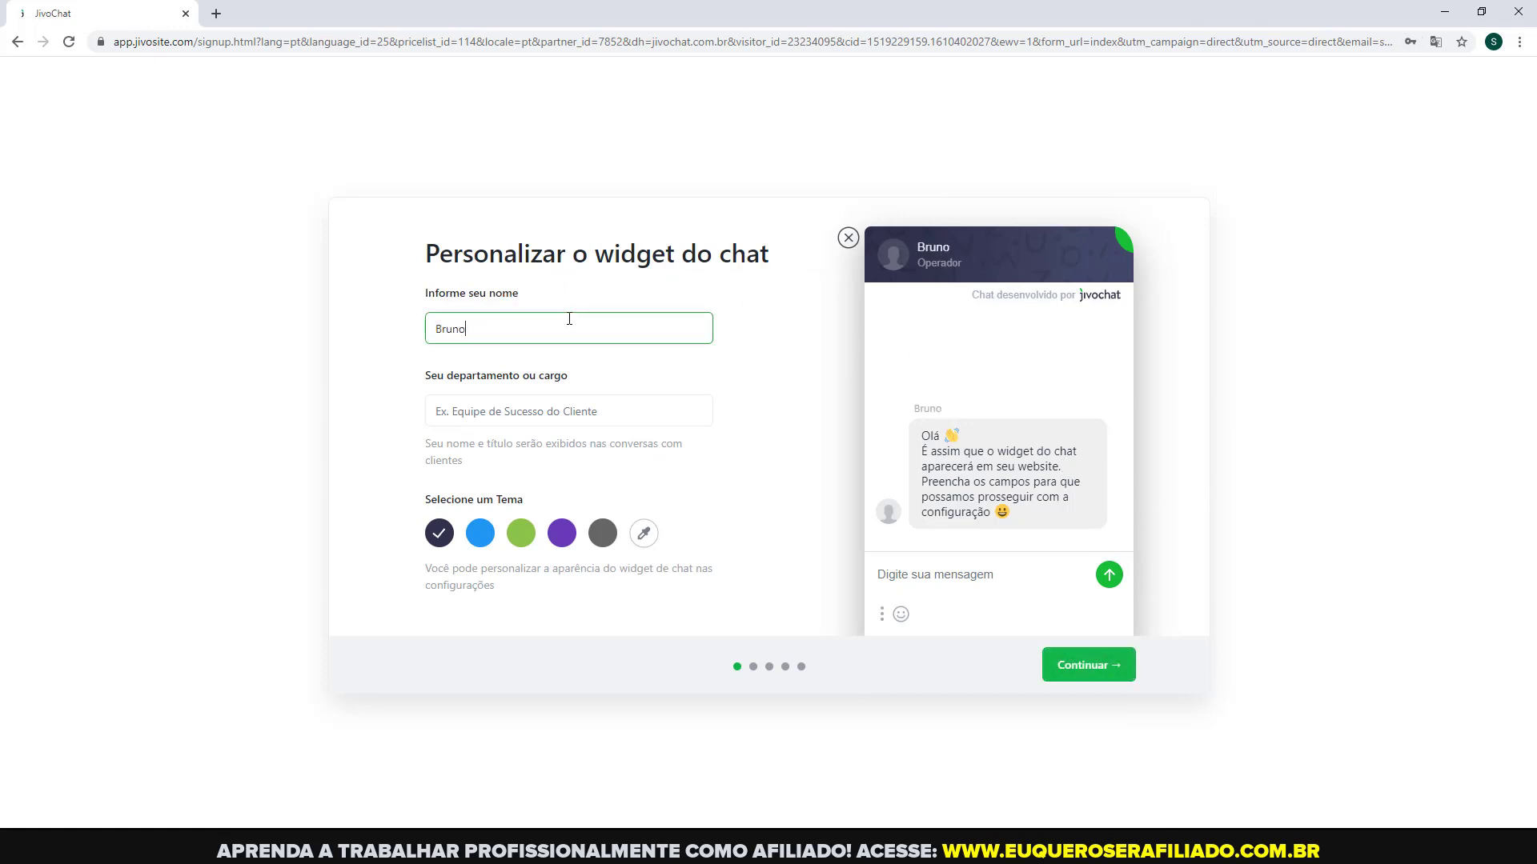
pyautogui.write(' Marinho')
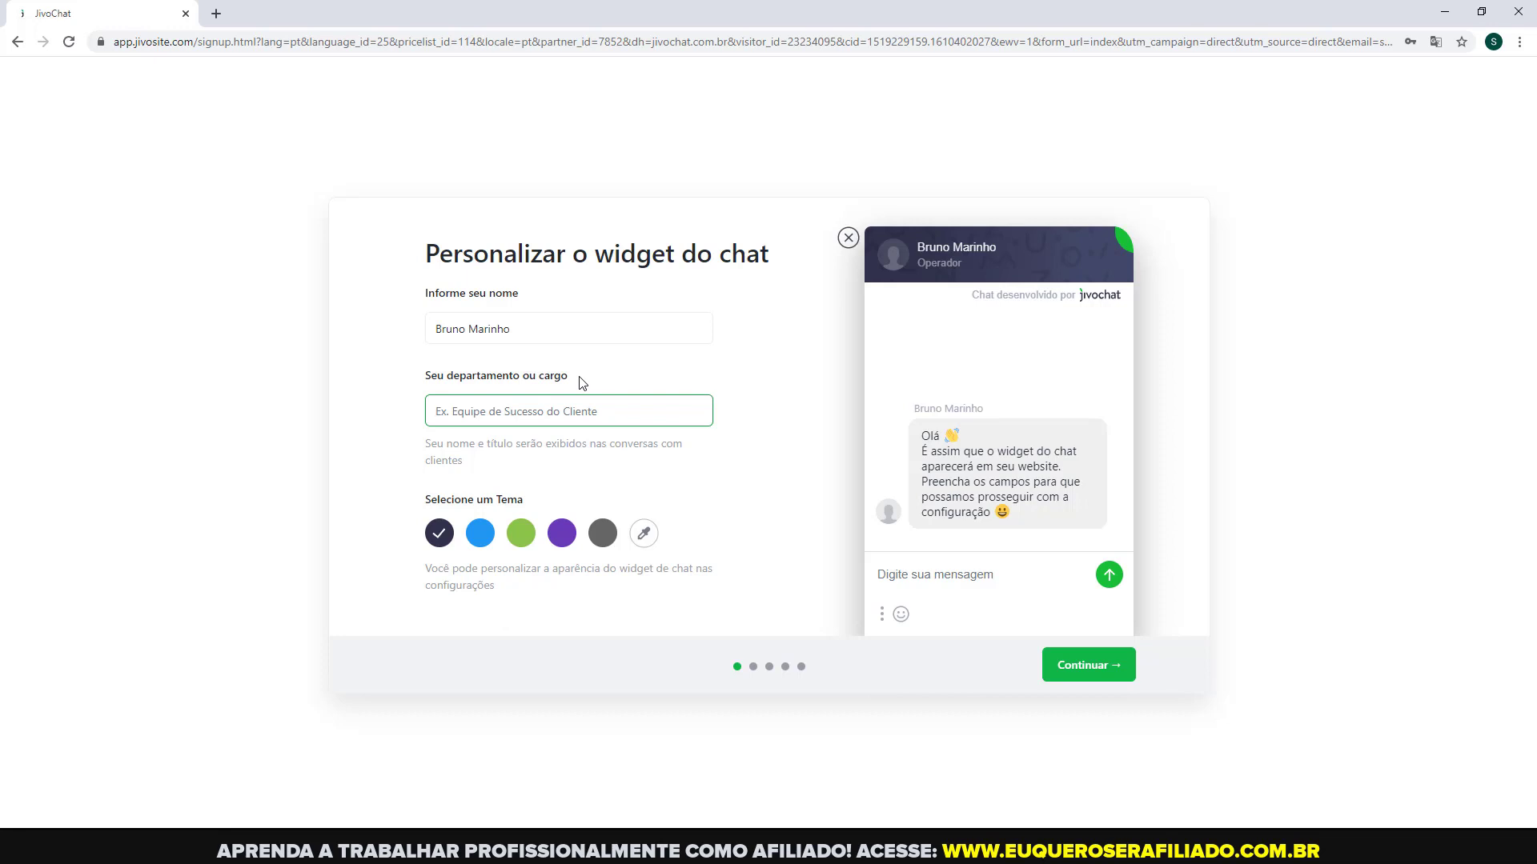
pyautogui.write('Equipe de Sucesso')
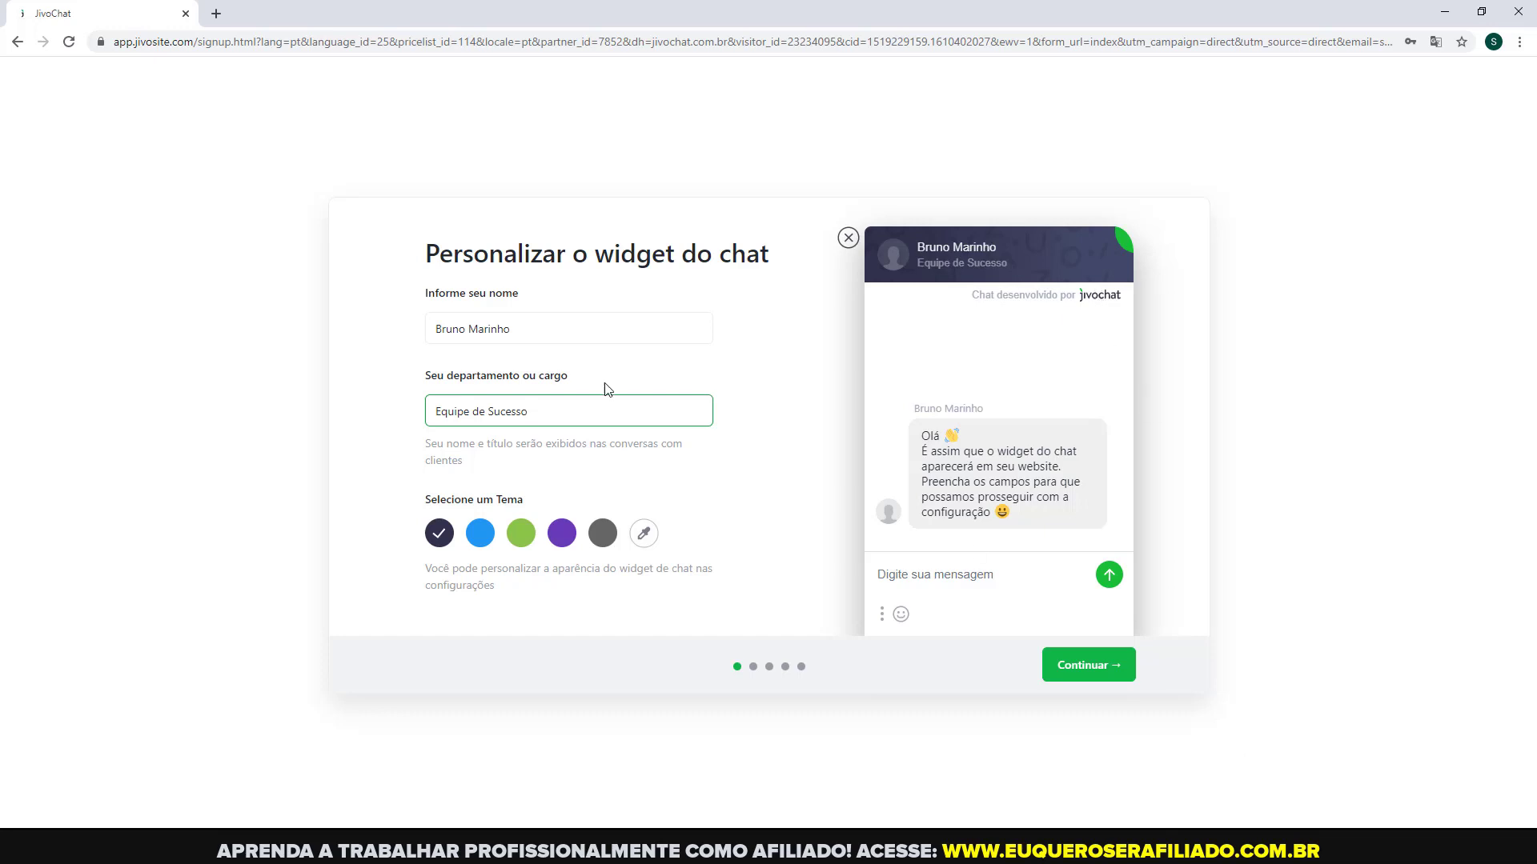
pyautogui.click(488, 530)
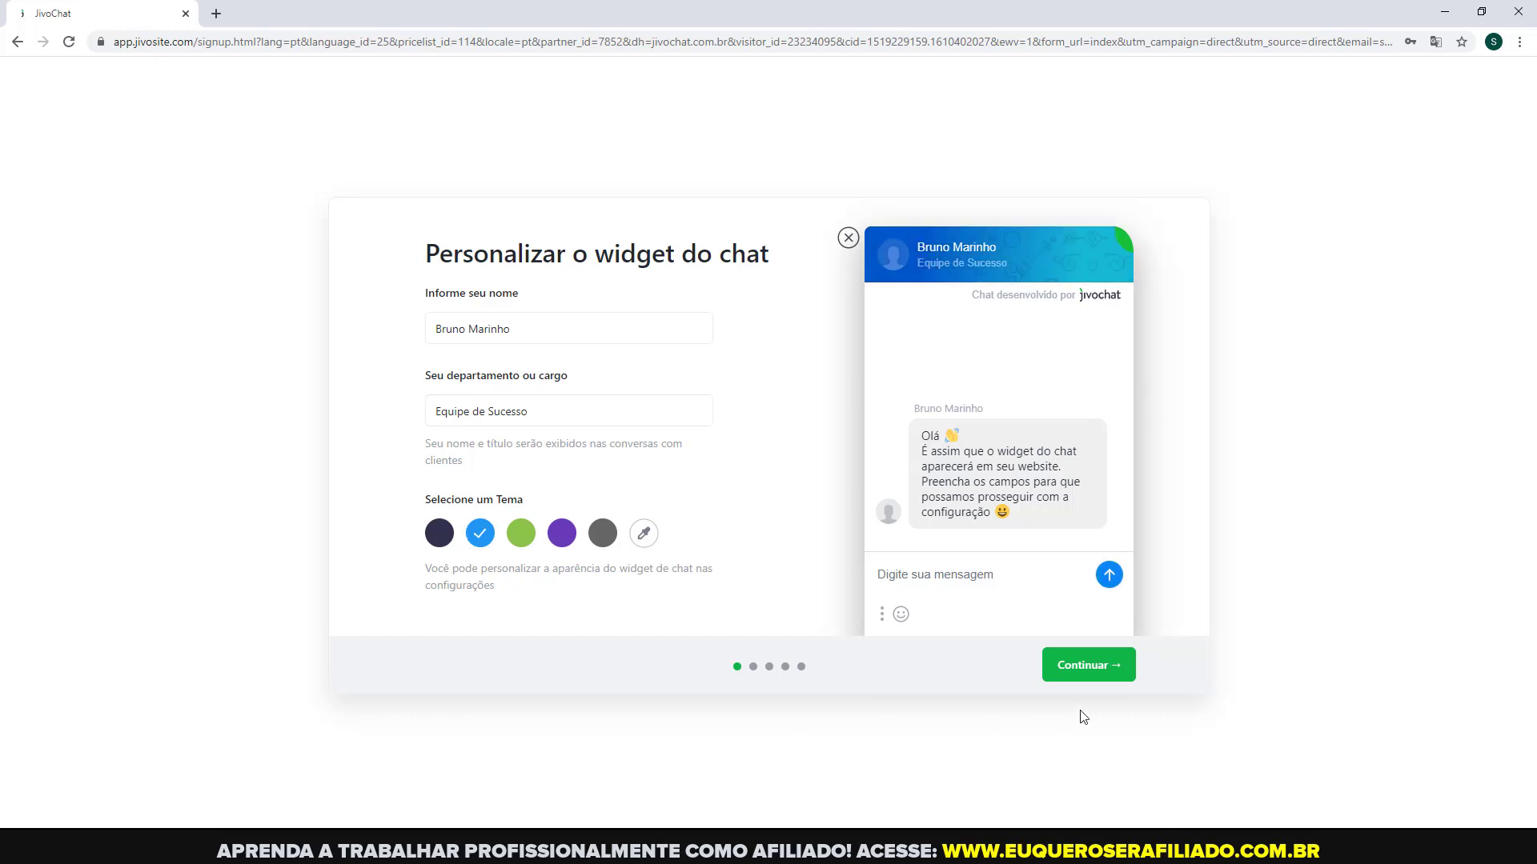
pyautogui.click(1115, 677)
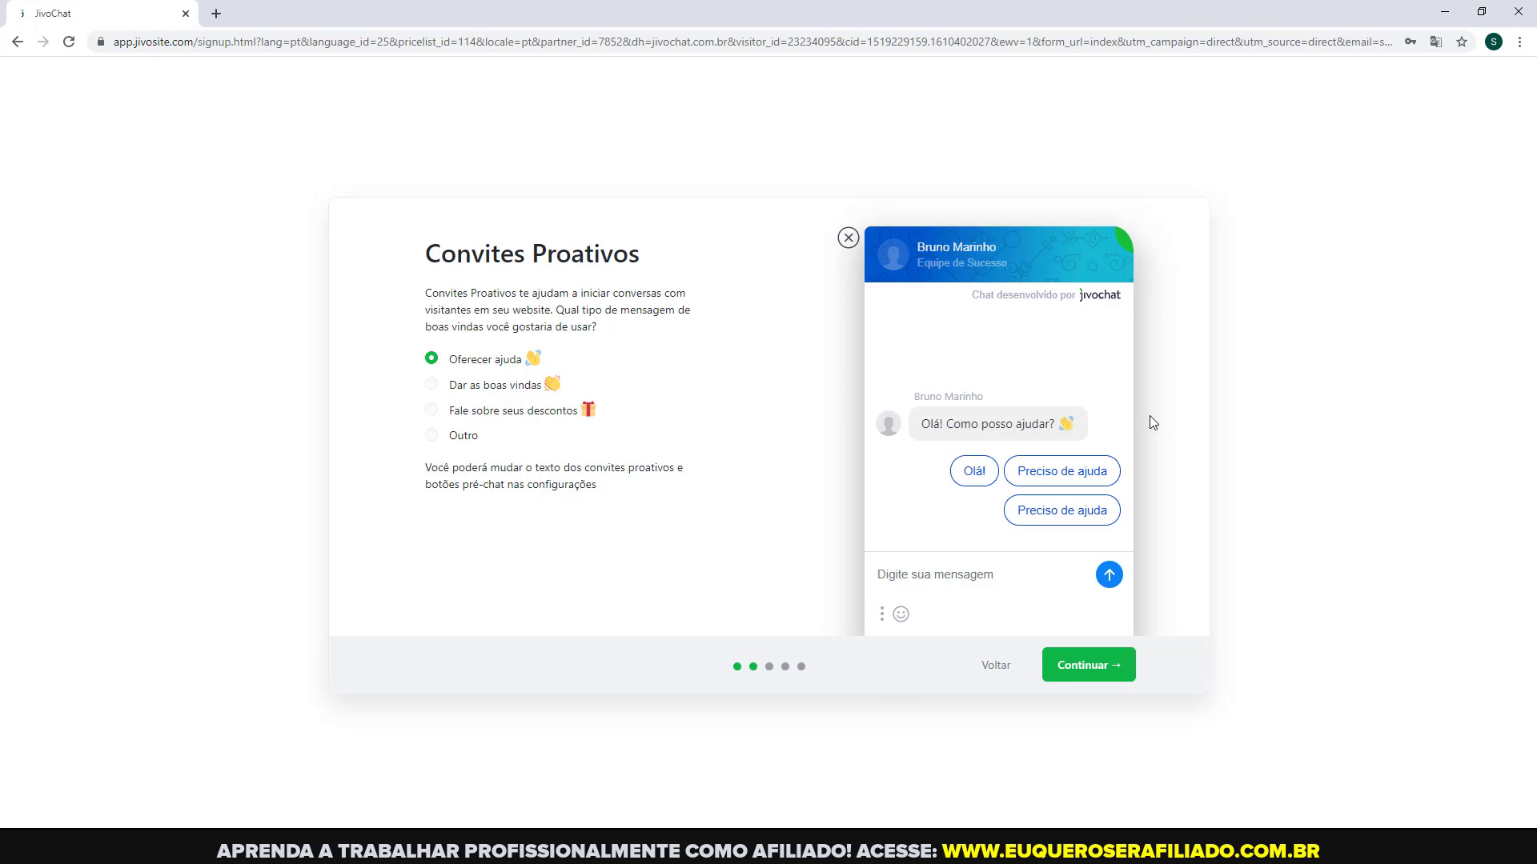
# Step: Compare the greeting options and keep 'Oferecer ajuda' ('Olá! Como posso ajudar?') as the proactive invitation
pyautogui.click(487, 392)
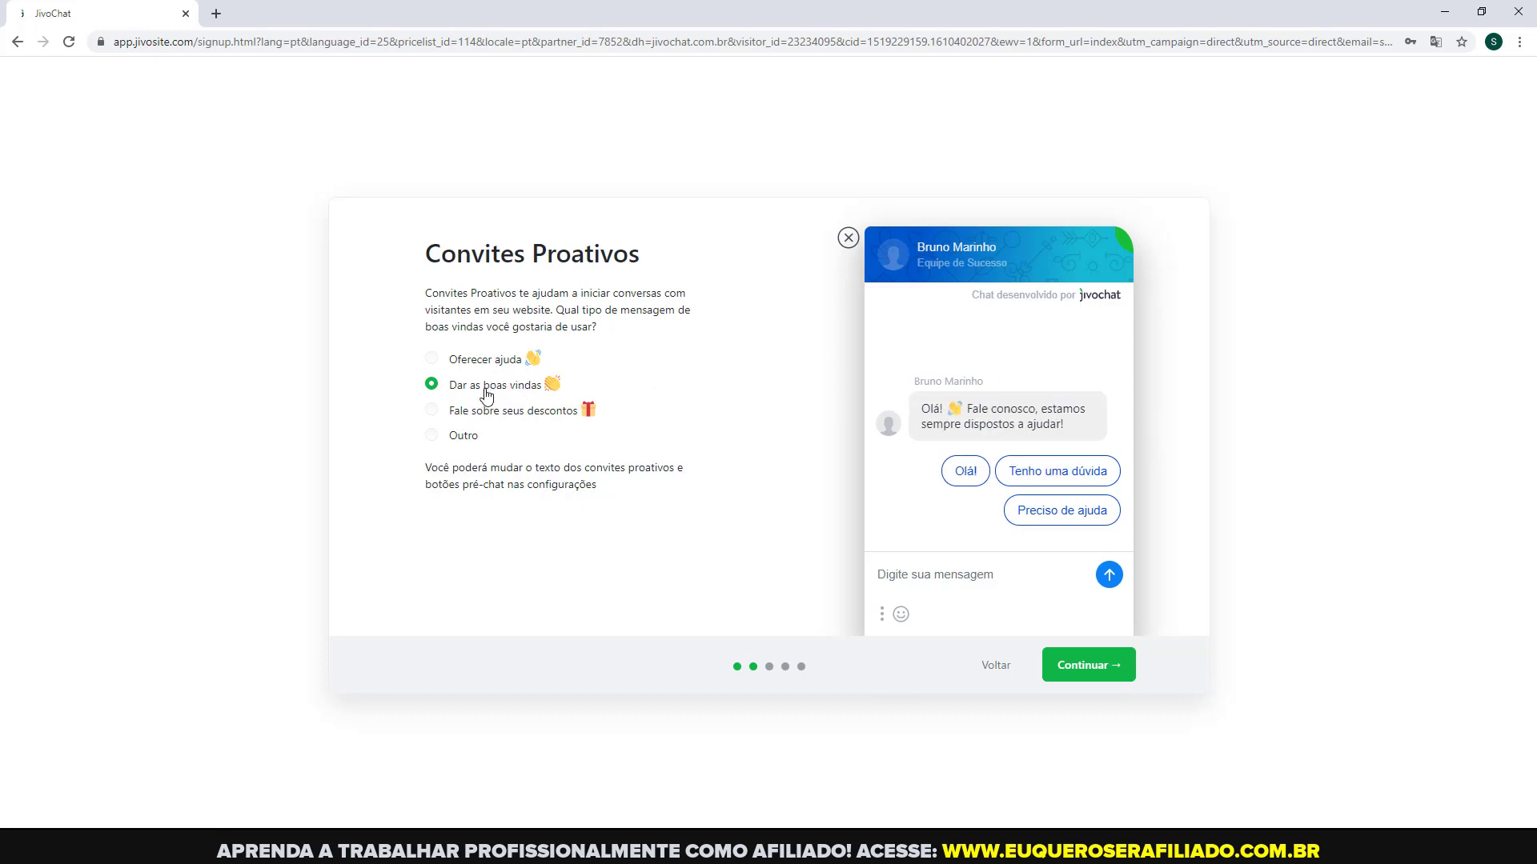
pyautogui.click(501, 413)
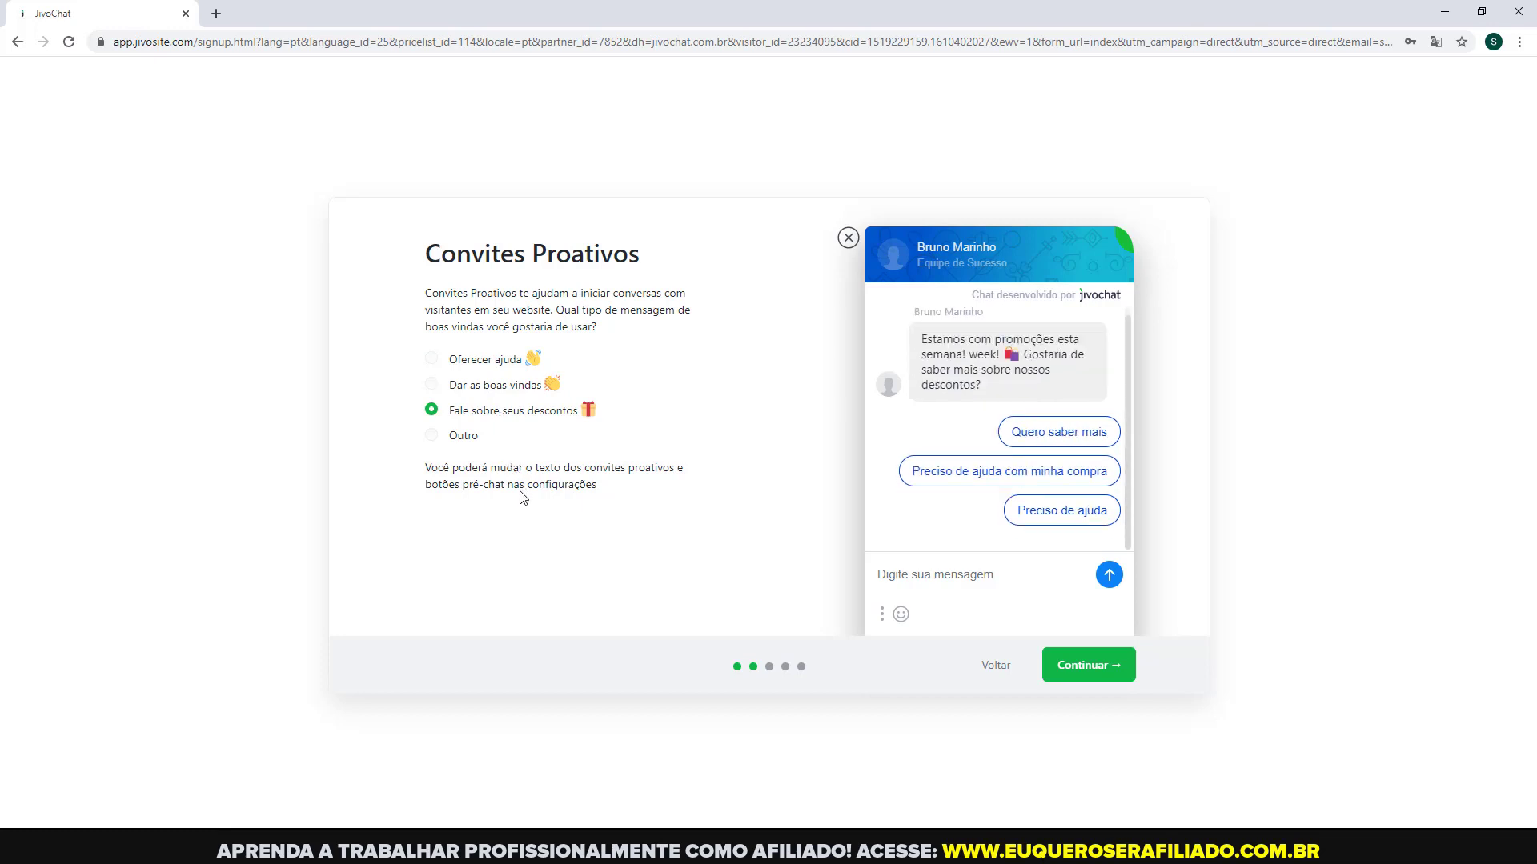
pyautogui.click(466, 440)
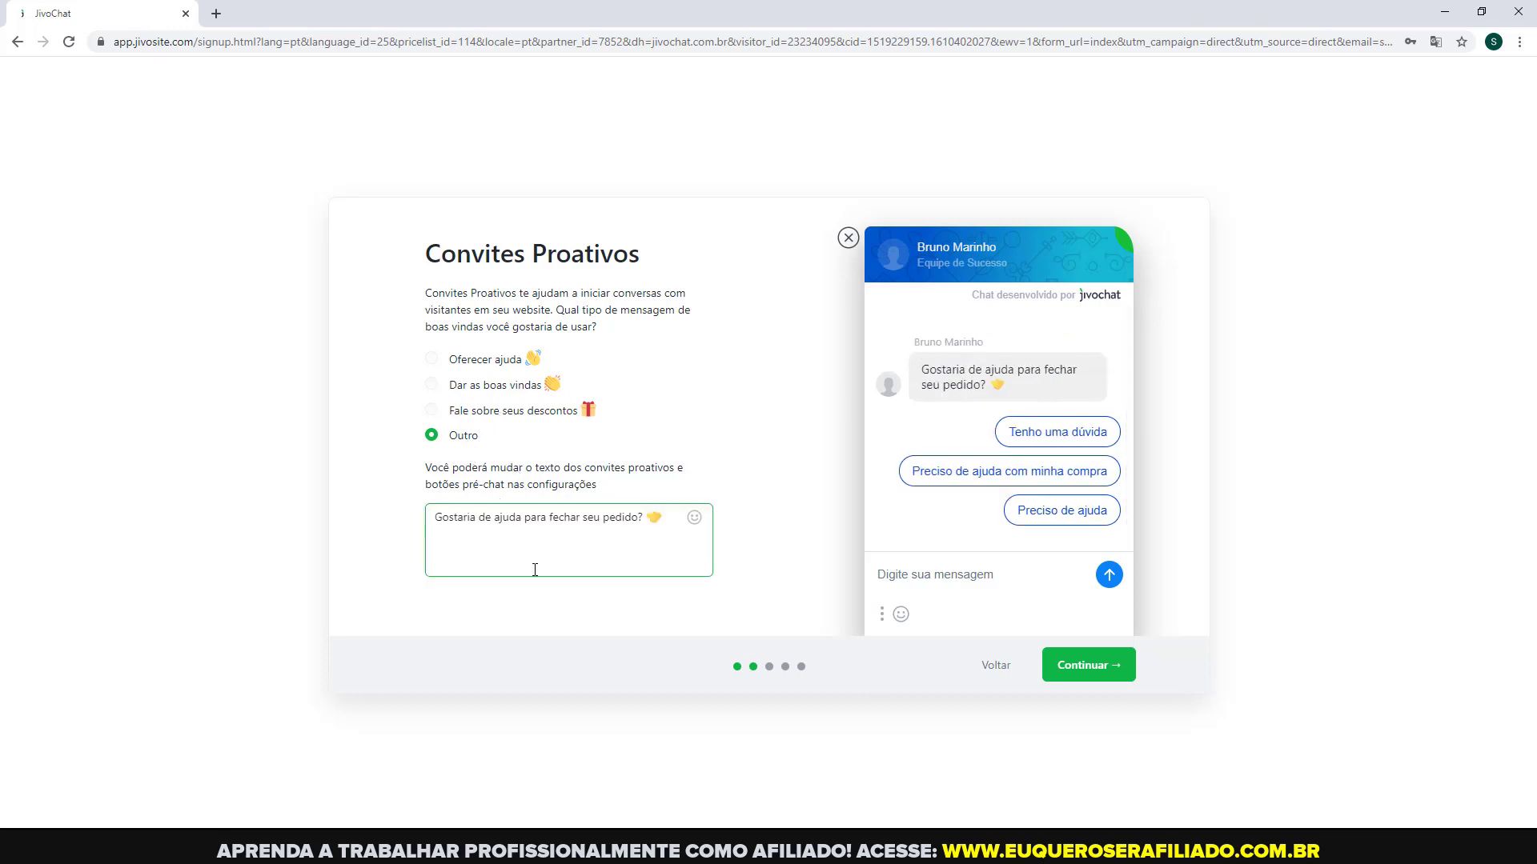
pyautogui.click(493, 361)
pyautogui.click(1085, 670)
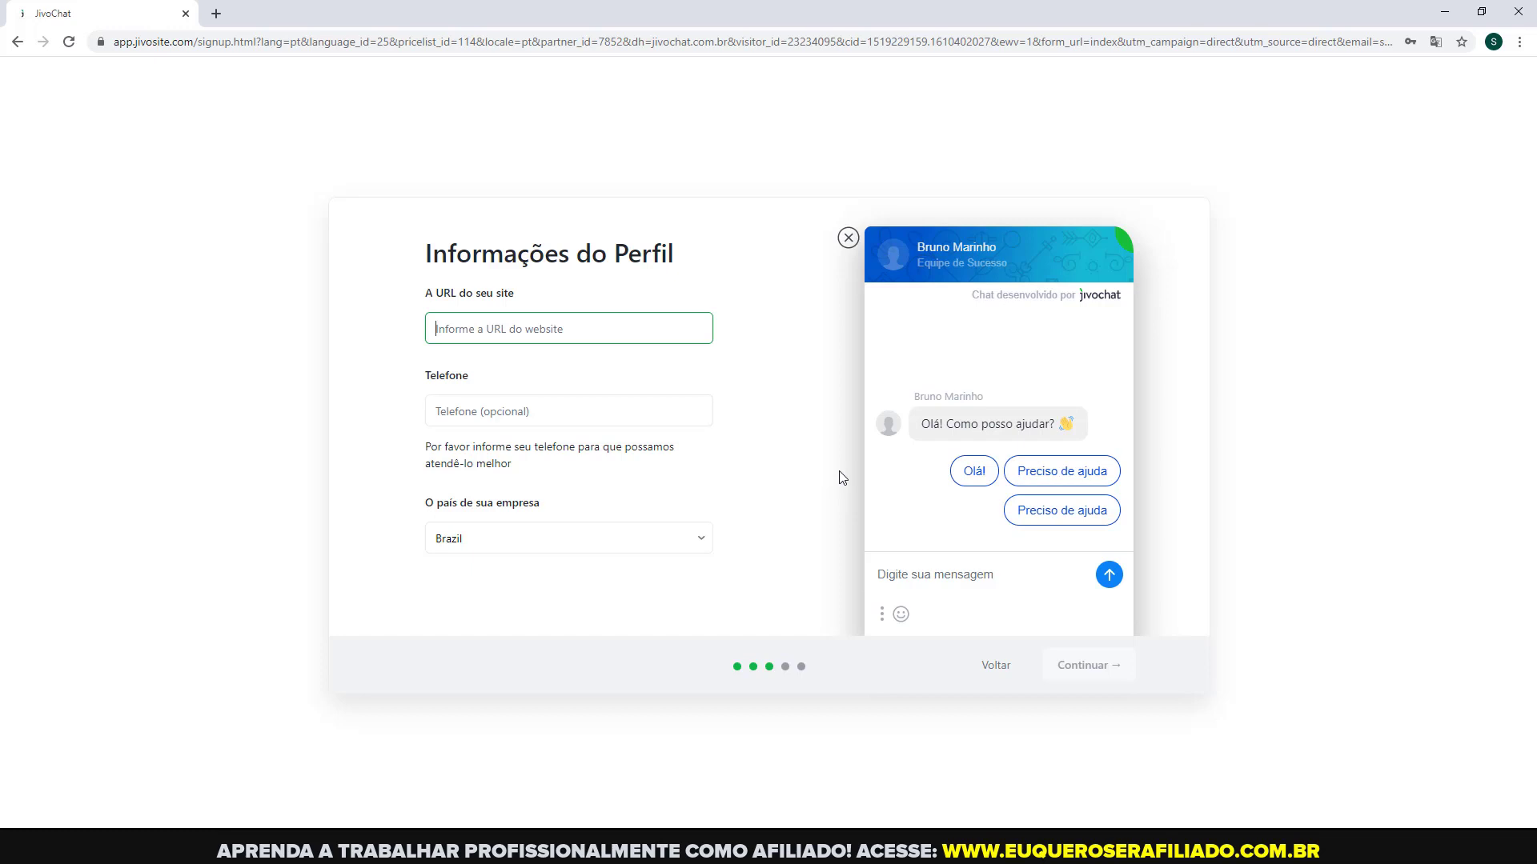
# Step: Enter the website's URL in the profile and continue past the app download page
pyautogui.write('marketingcombrunomarinho.com.br')
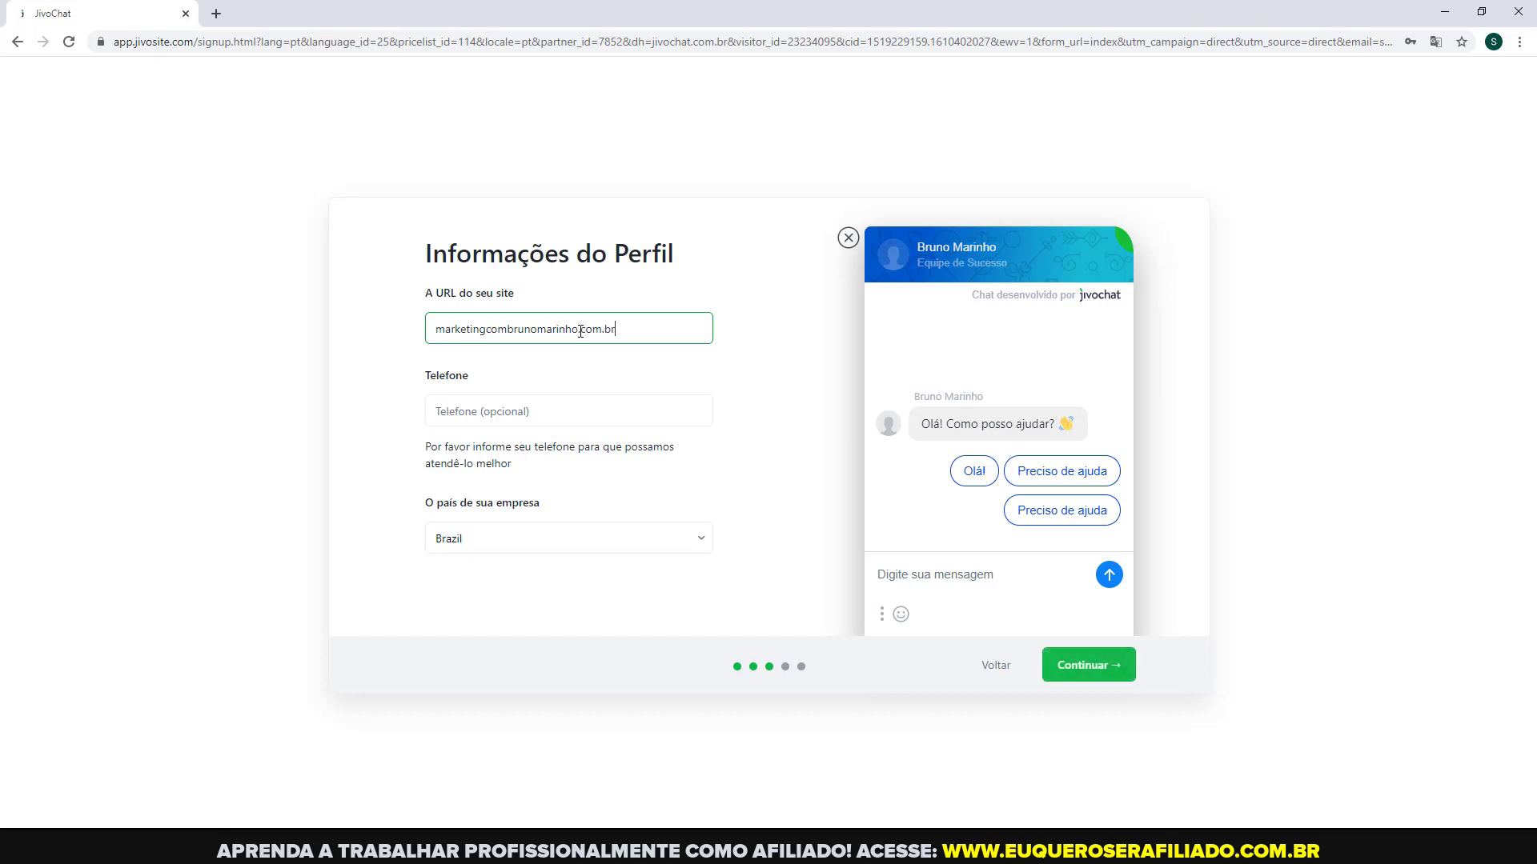
pyautogui.press('Tab')
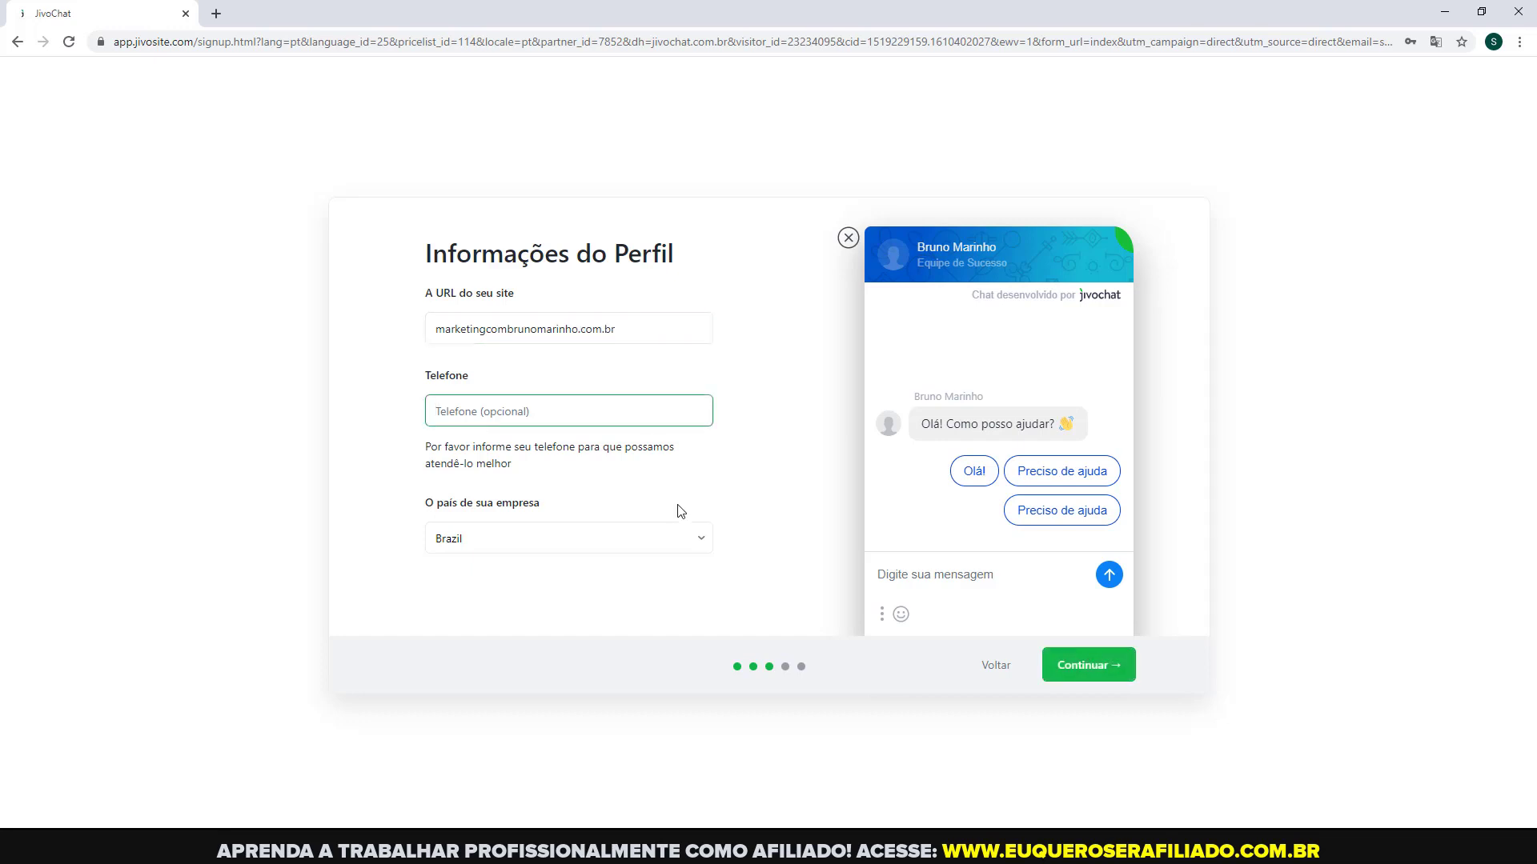
pyautogui.click(1093, 665)
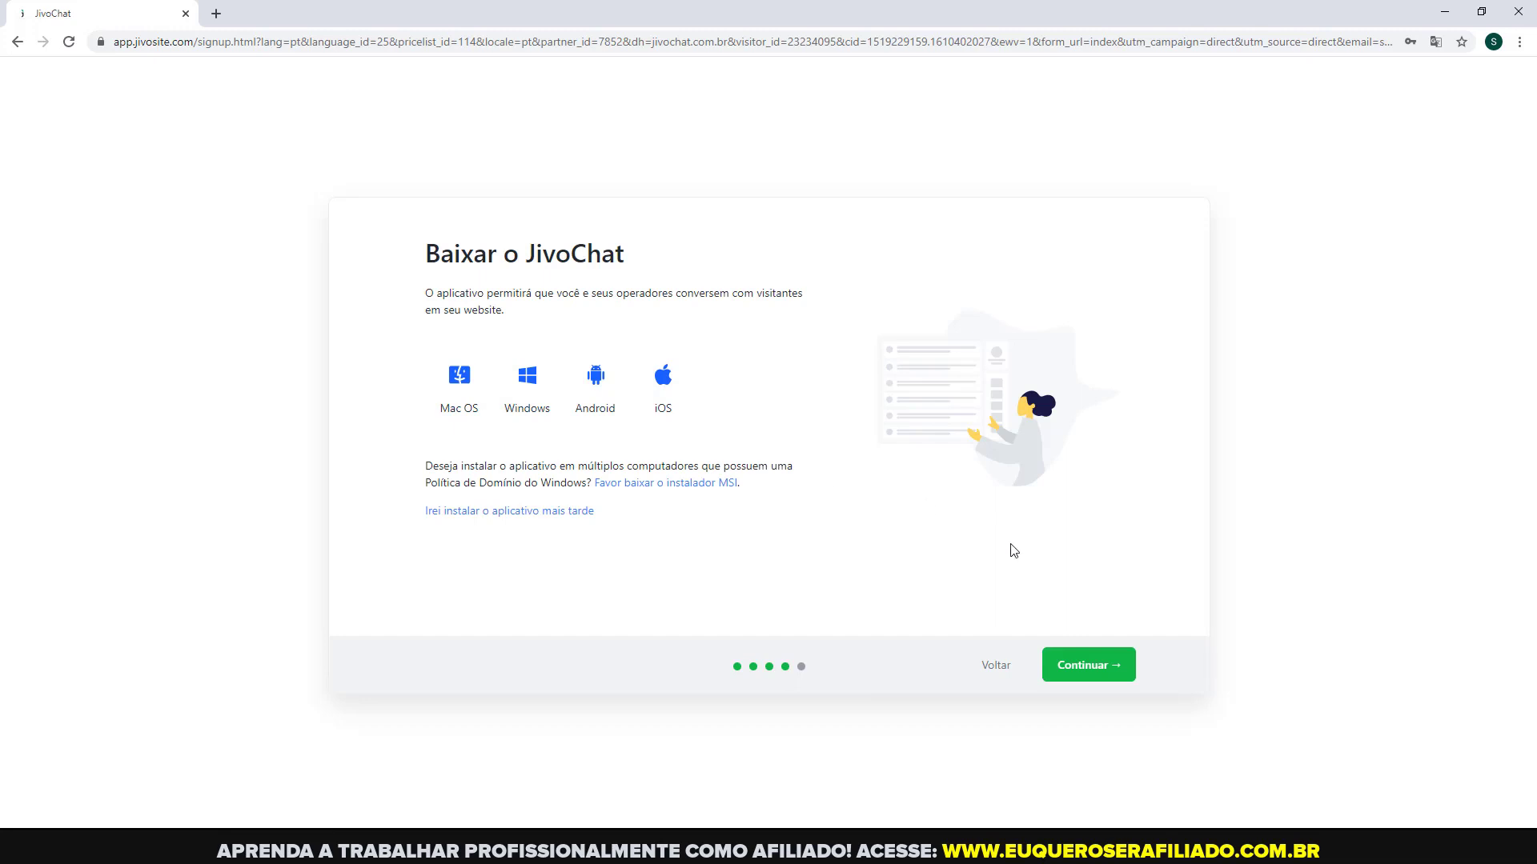
pyautogui.click(1116, 676)
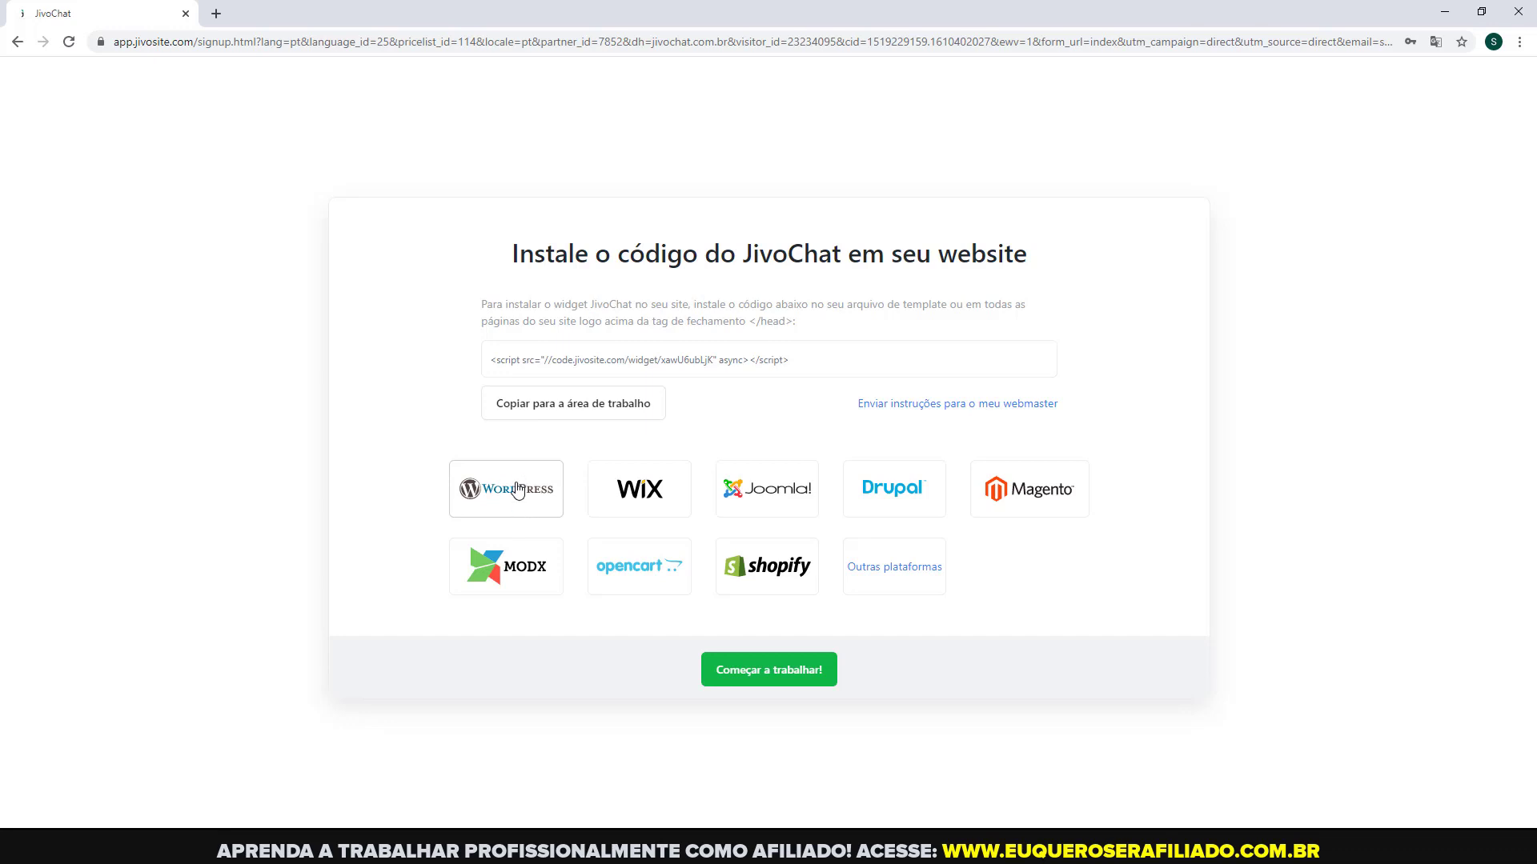
# Step: Copy the widget installation script and finish setup to open the Central de Atendimento inbox
pyautogui.click(650, 404)
pyautogui.click(754, 682)
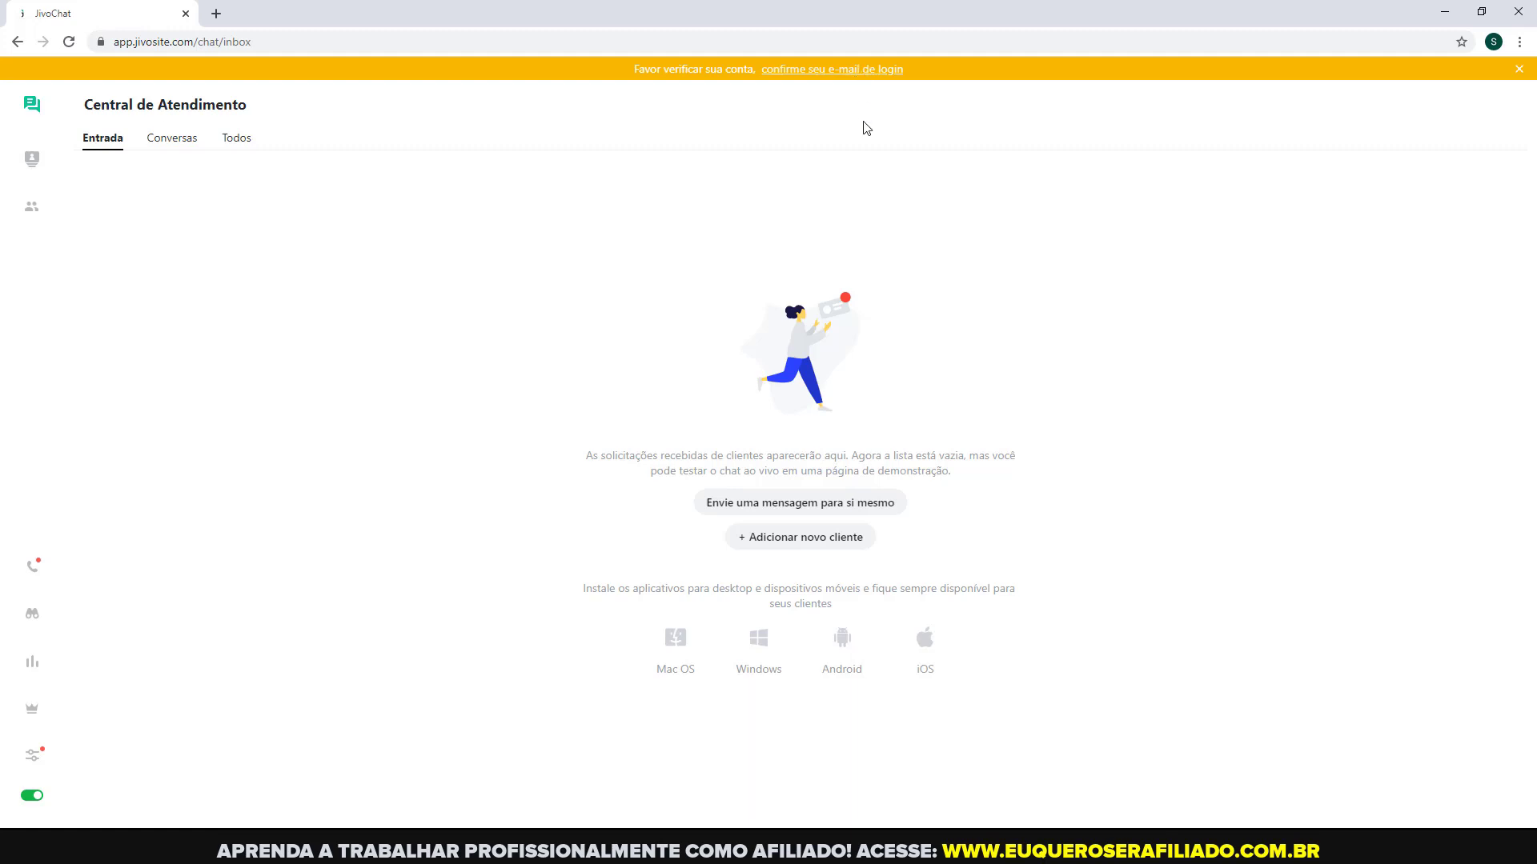
# Step: Confirm the login e-mail with the pasted verification code, then go to the Conversas tab
pyautogui.click(875, 77)
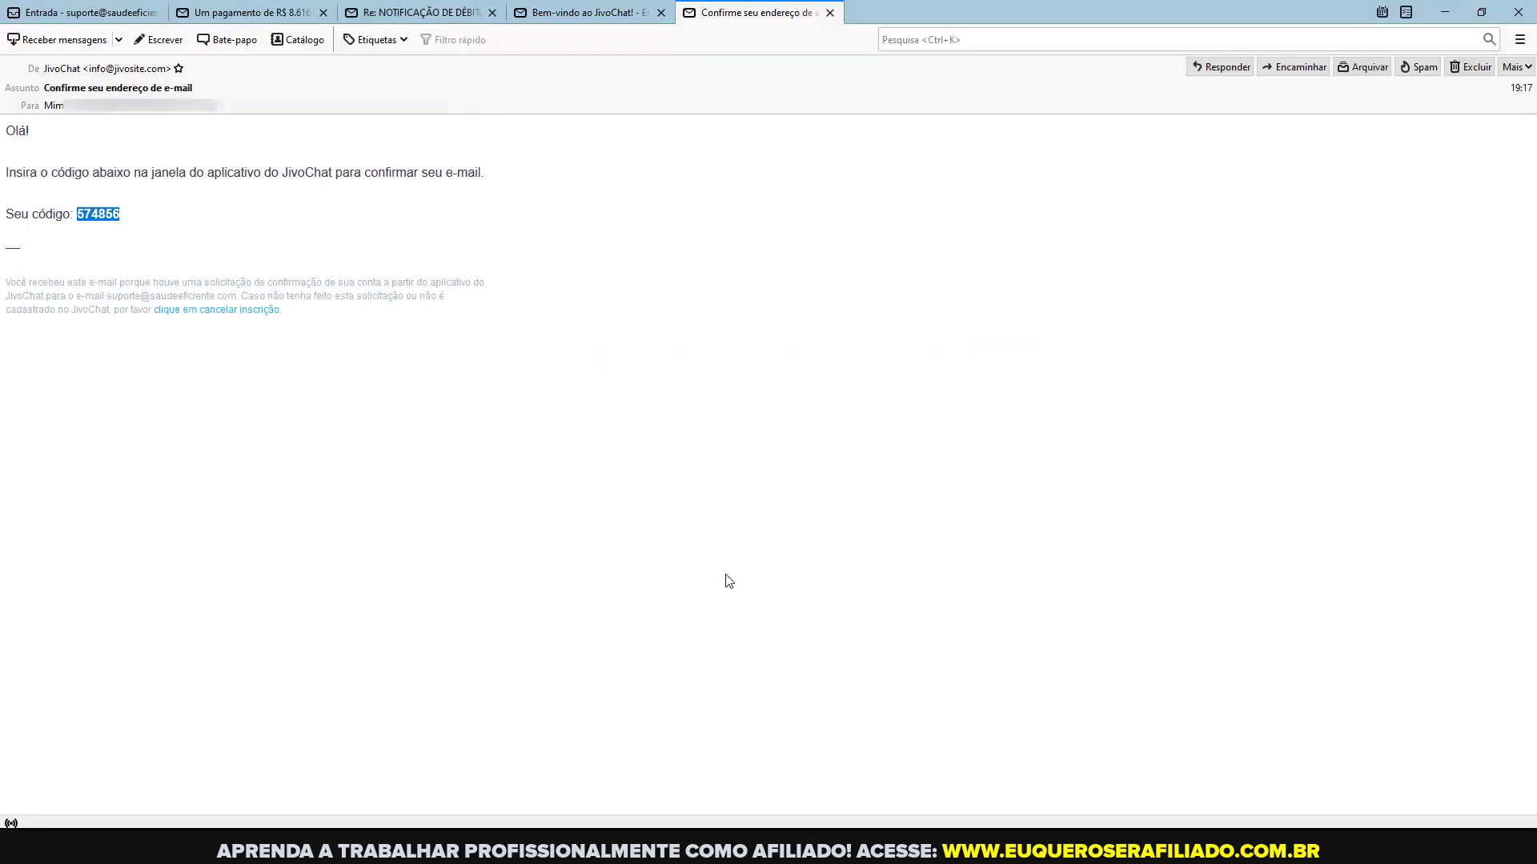
pyautogui.hotkey('alt', 'Tab')
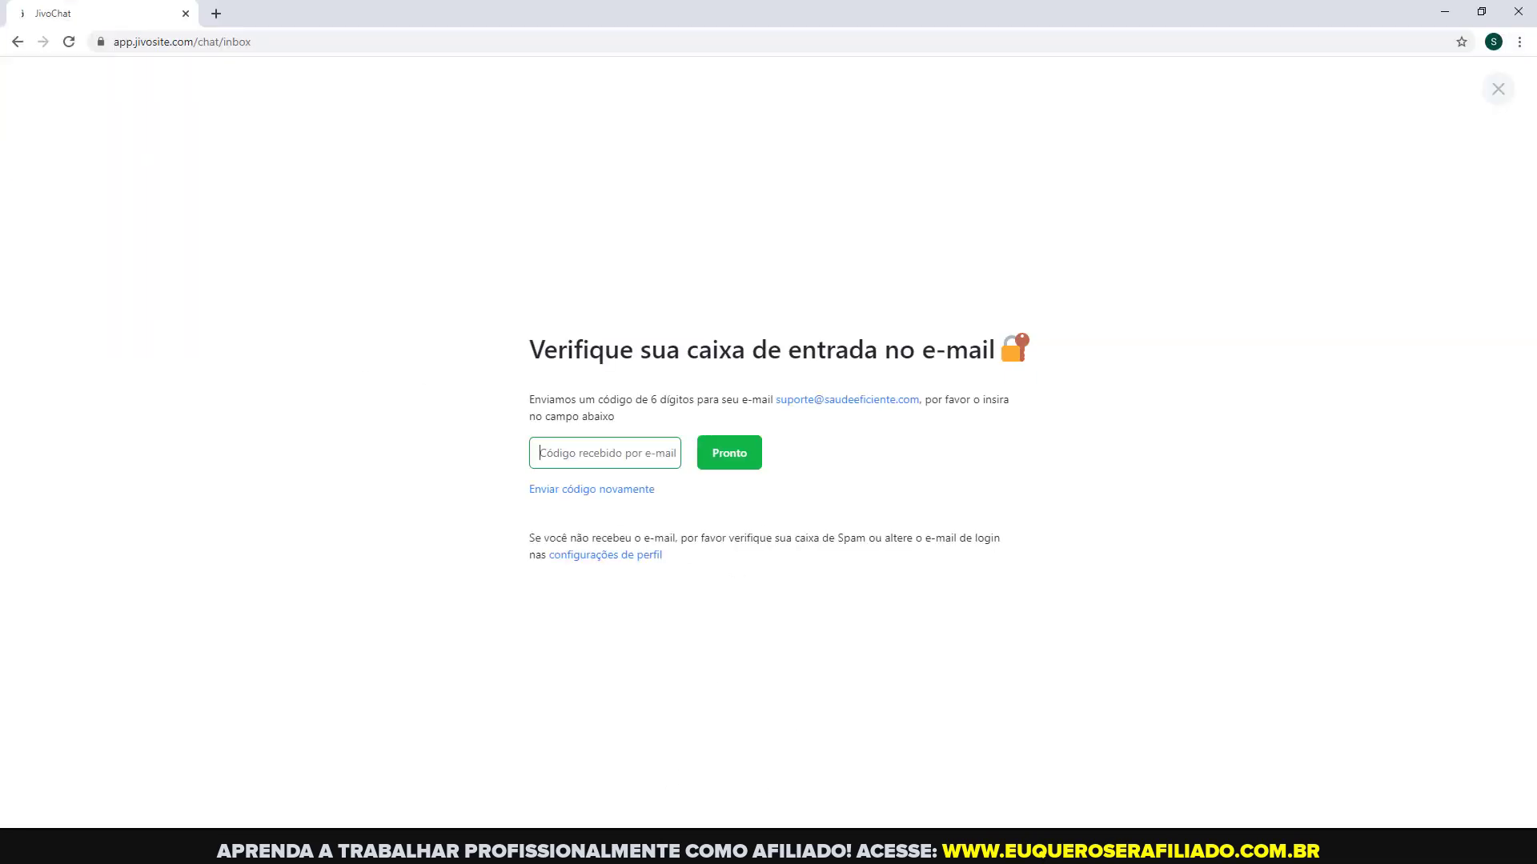
pyautogui.click(745, 456)
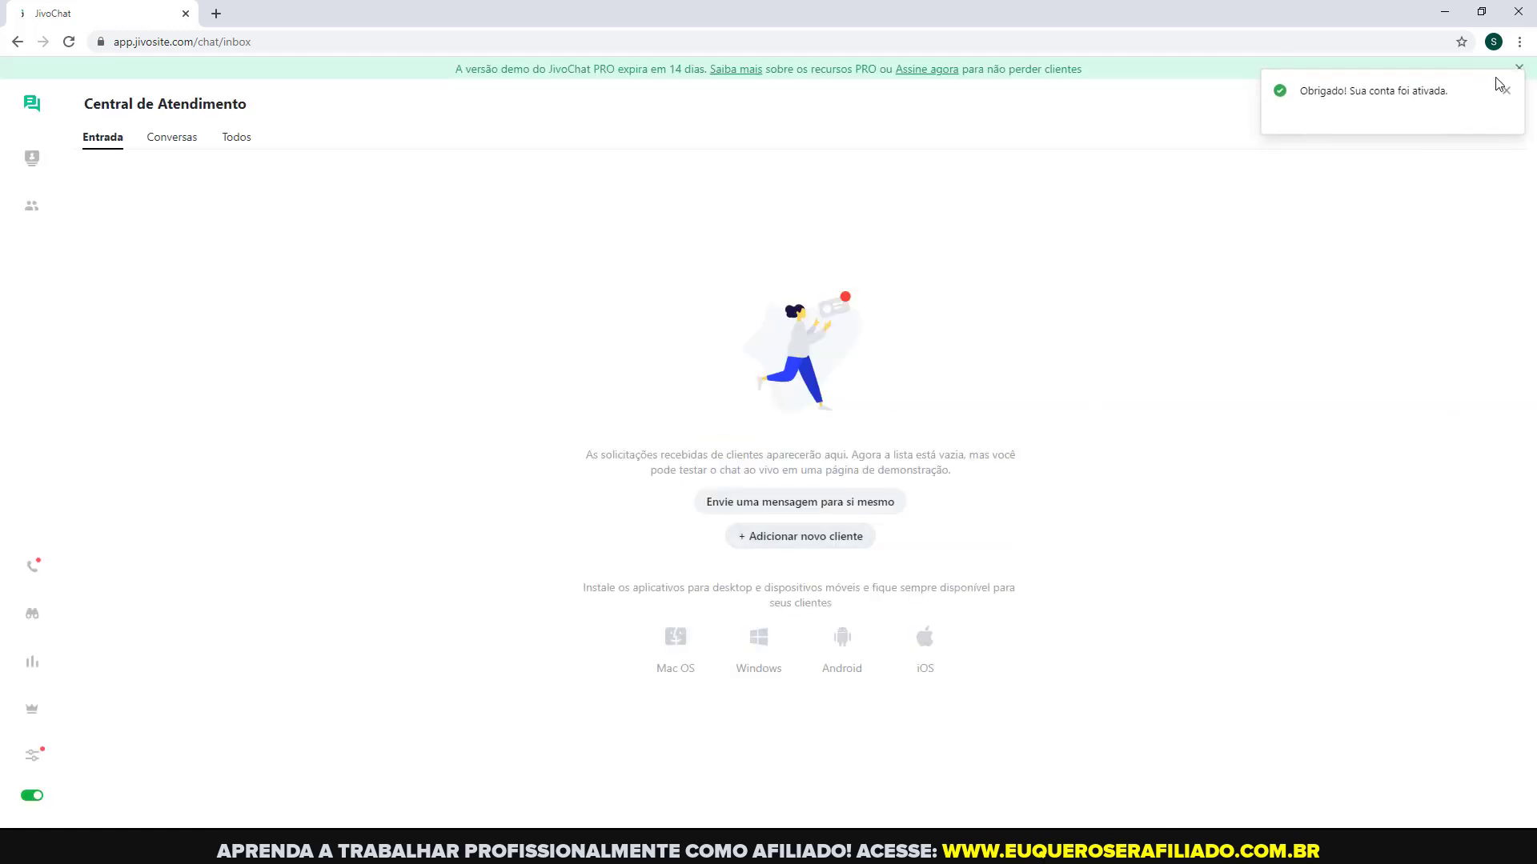
pyautogui.click(1505, 90)
pyautogui.click(171, 137)
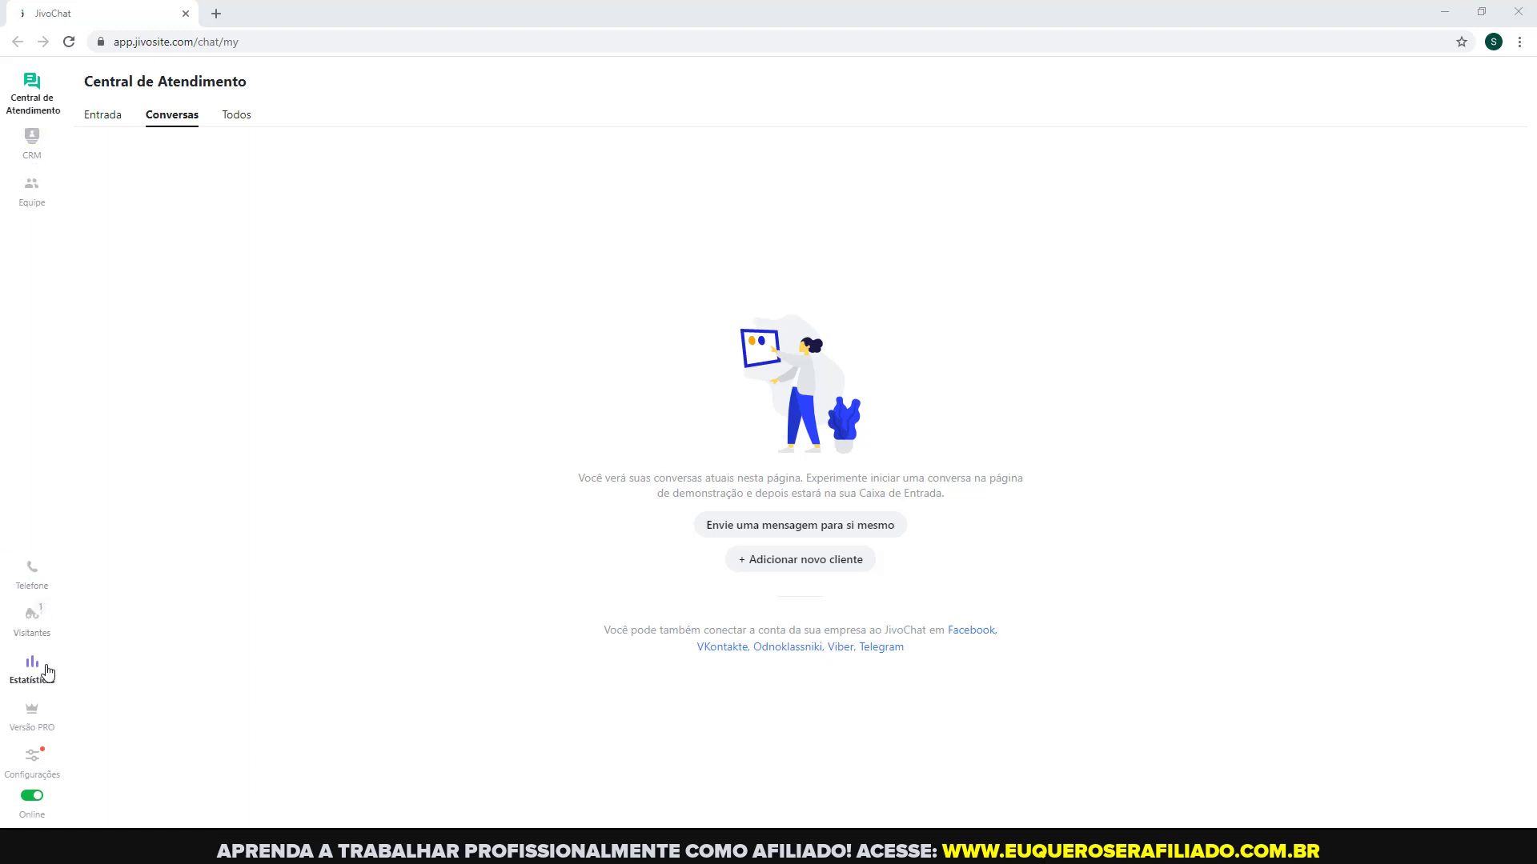
# Step: Switch status to Ausente and back to Online, then browse Entrada, Conversas and Todos, ending on Entrada
pyautogui.click(31, 807)
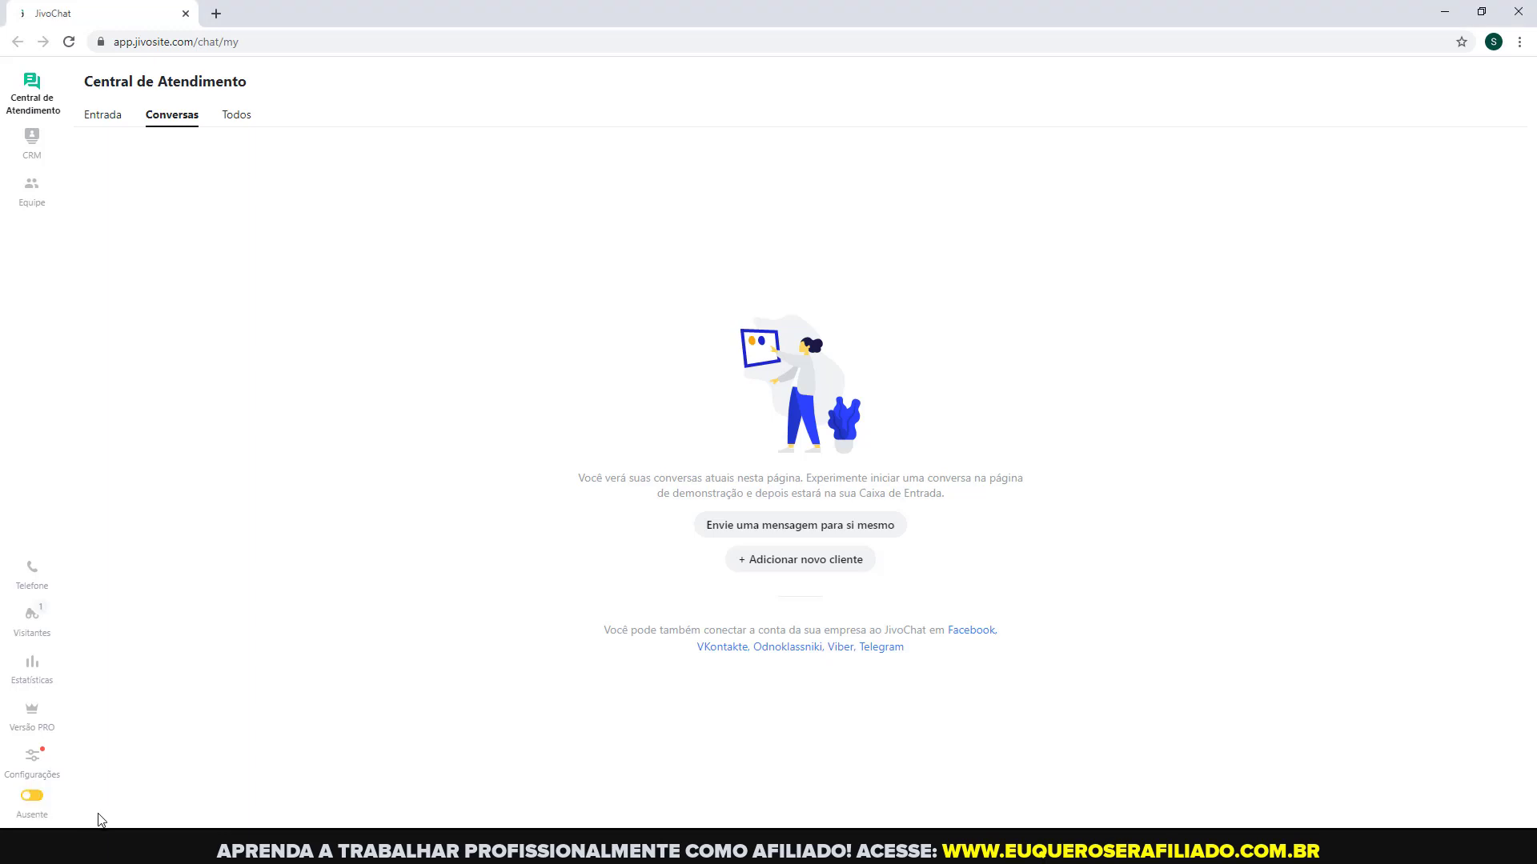
pyautogui.click(32, 796)
pyautogui.click(104, 117)
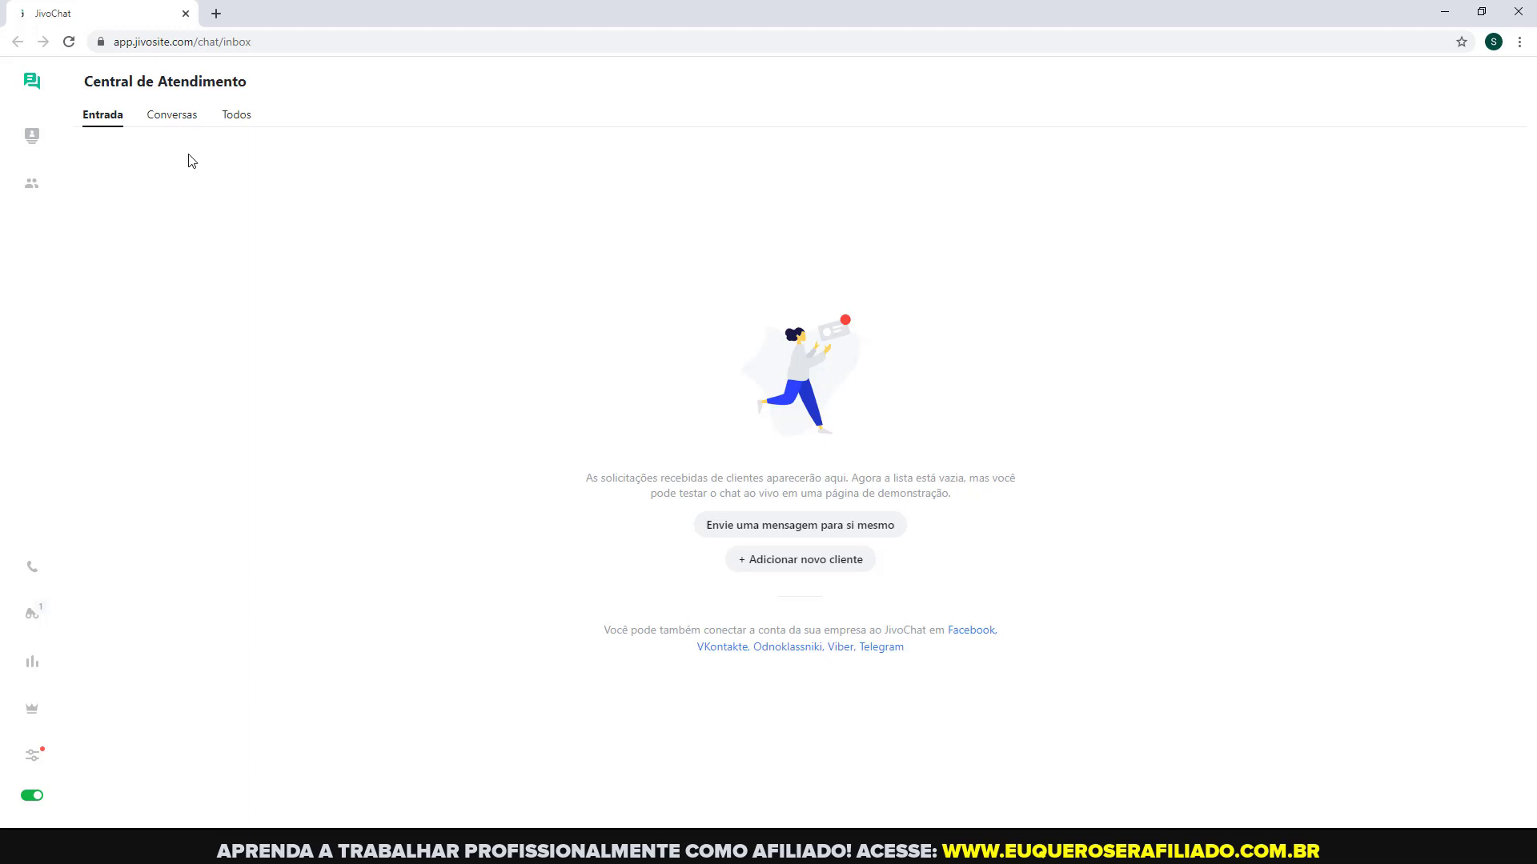
pyautogui.click(183, 121)
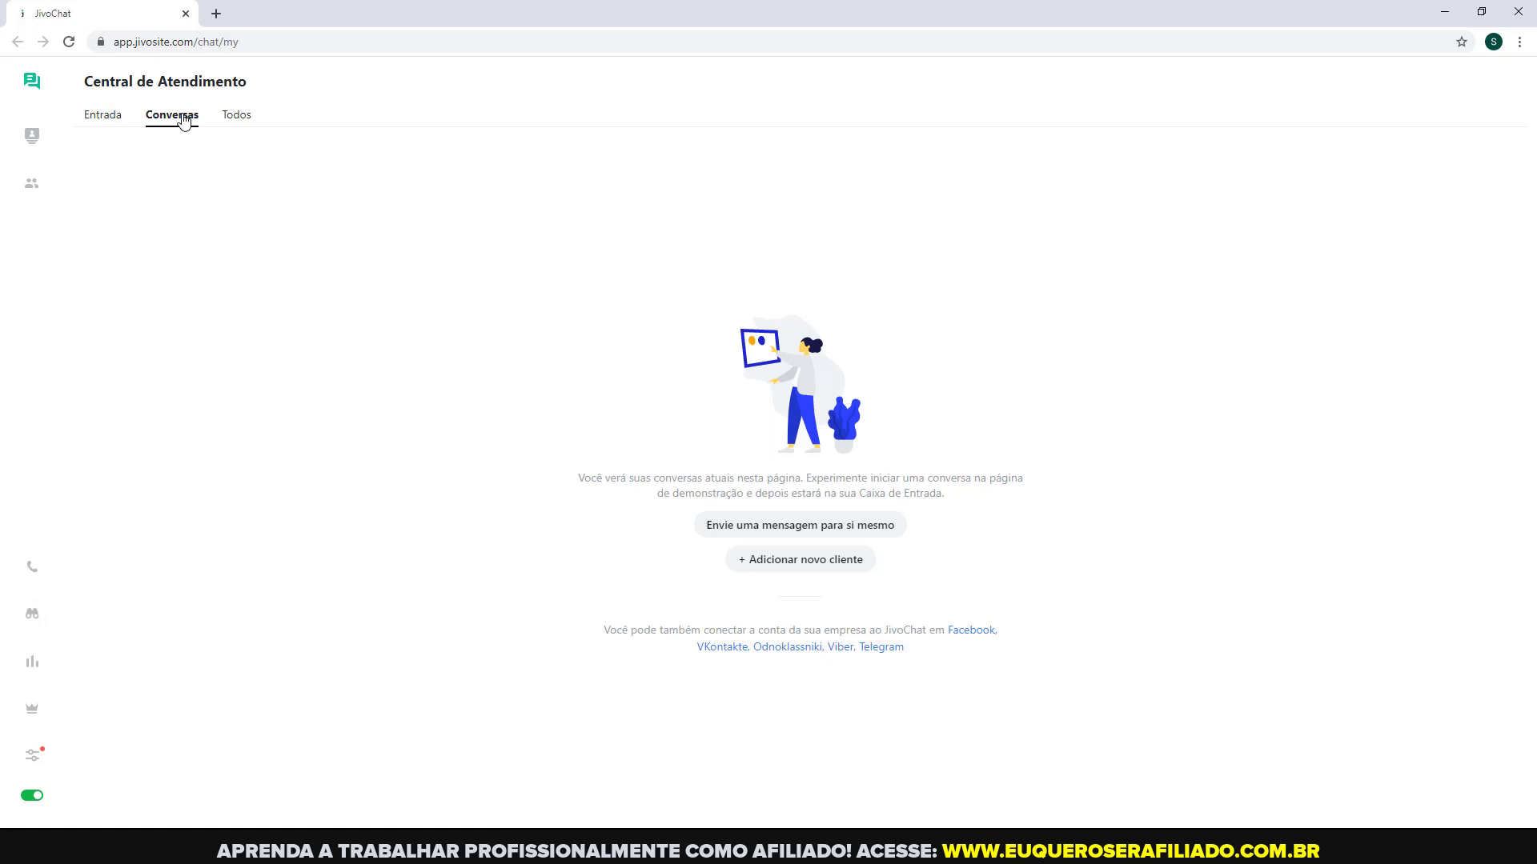
pyautogui.click(236, 118)
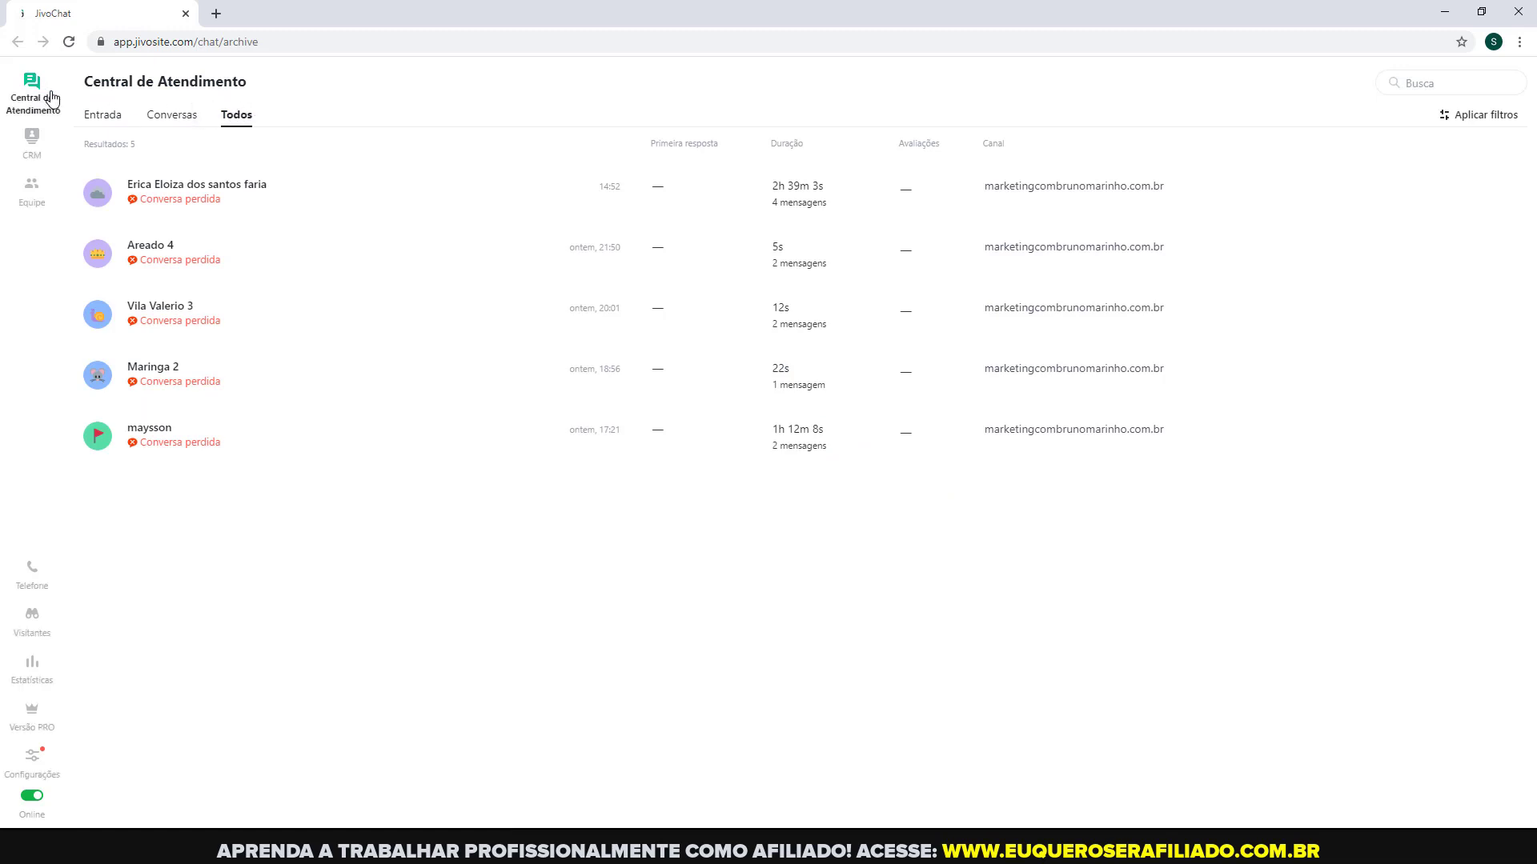
pyautogui.click(90, 120)
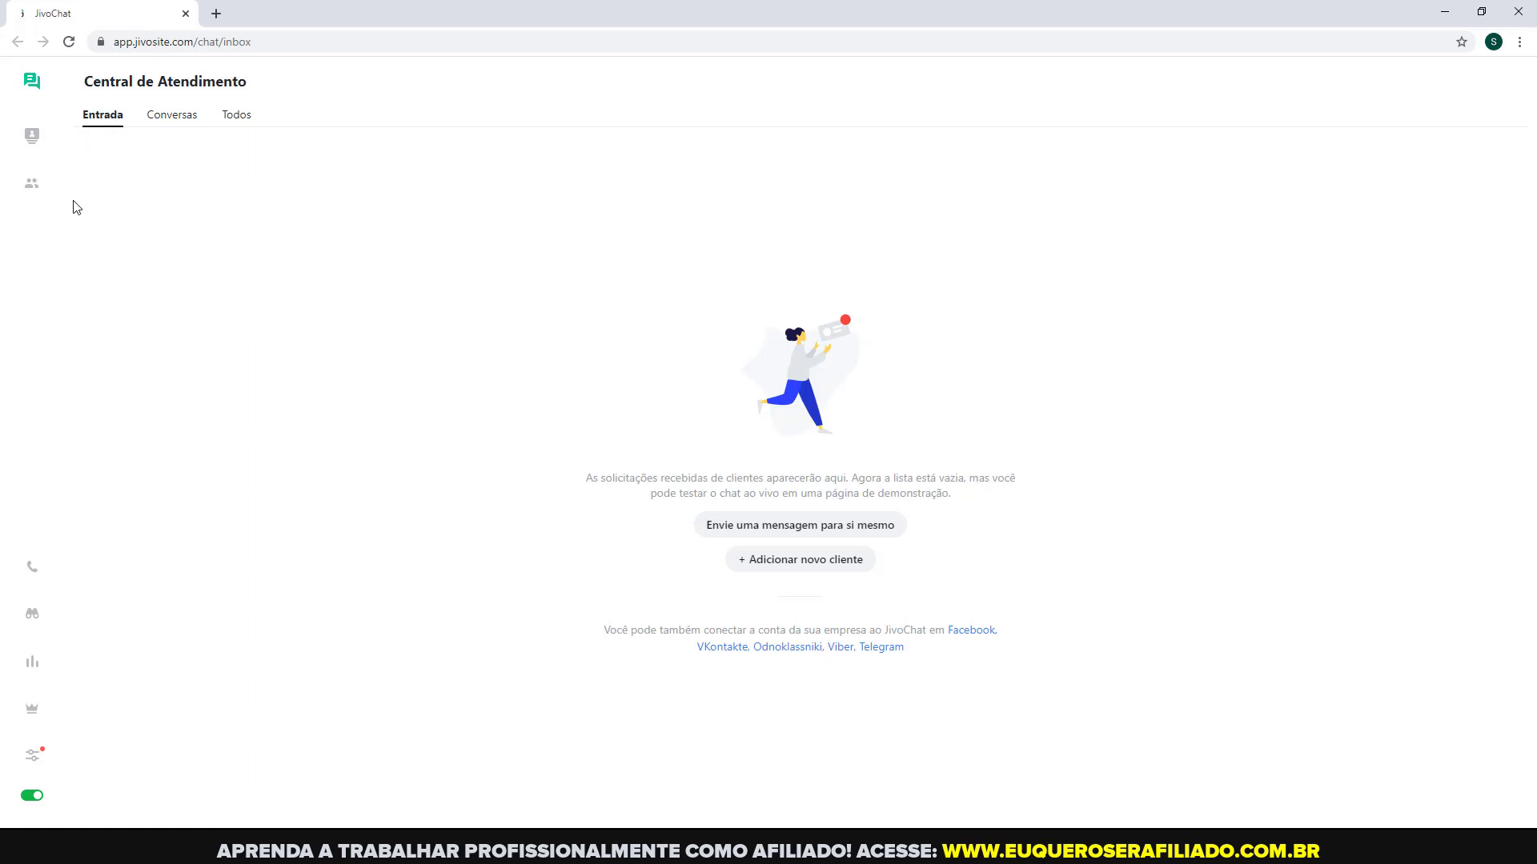
pyautogui.moveTo(51, 168)
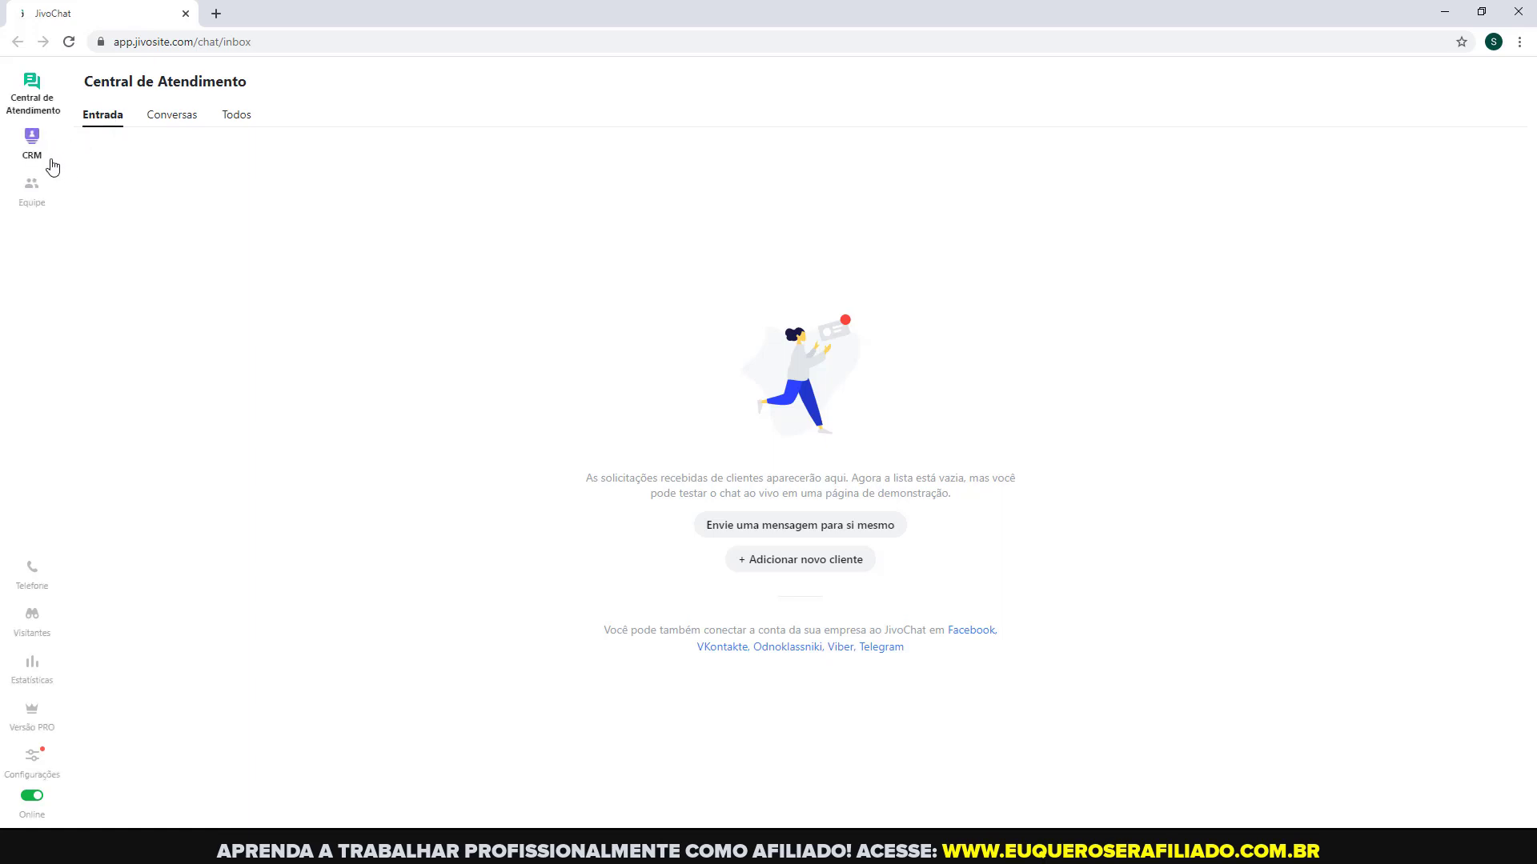
# Step: Open the CRM section and switch between the tasks view and the Clientes list
pyautogui.click(33, 152)
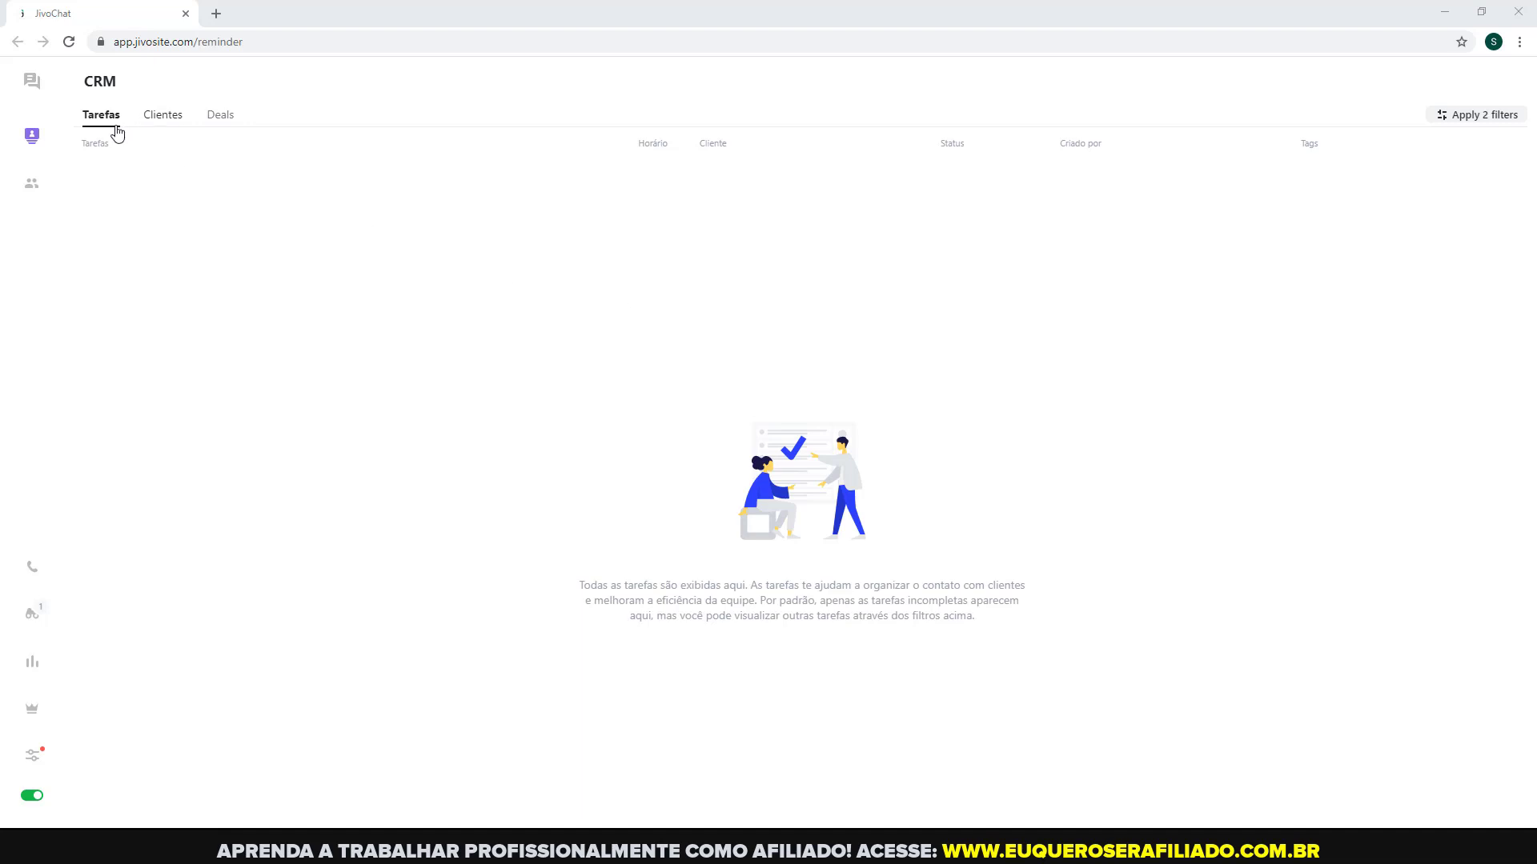
pyautogui.click(146, 127)
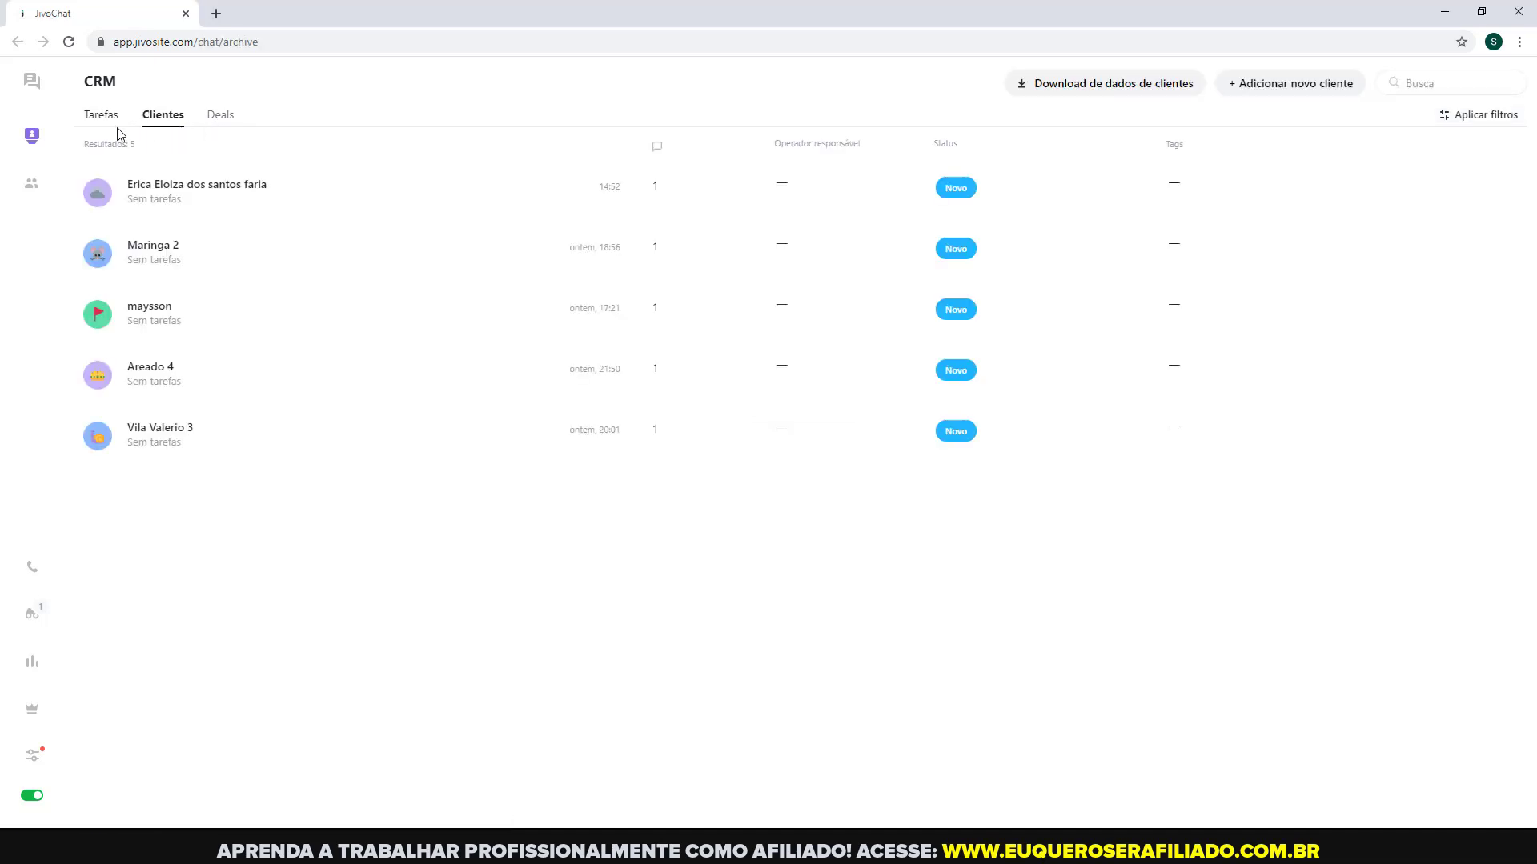
pyautogui.click(113, 122)
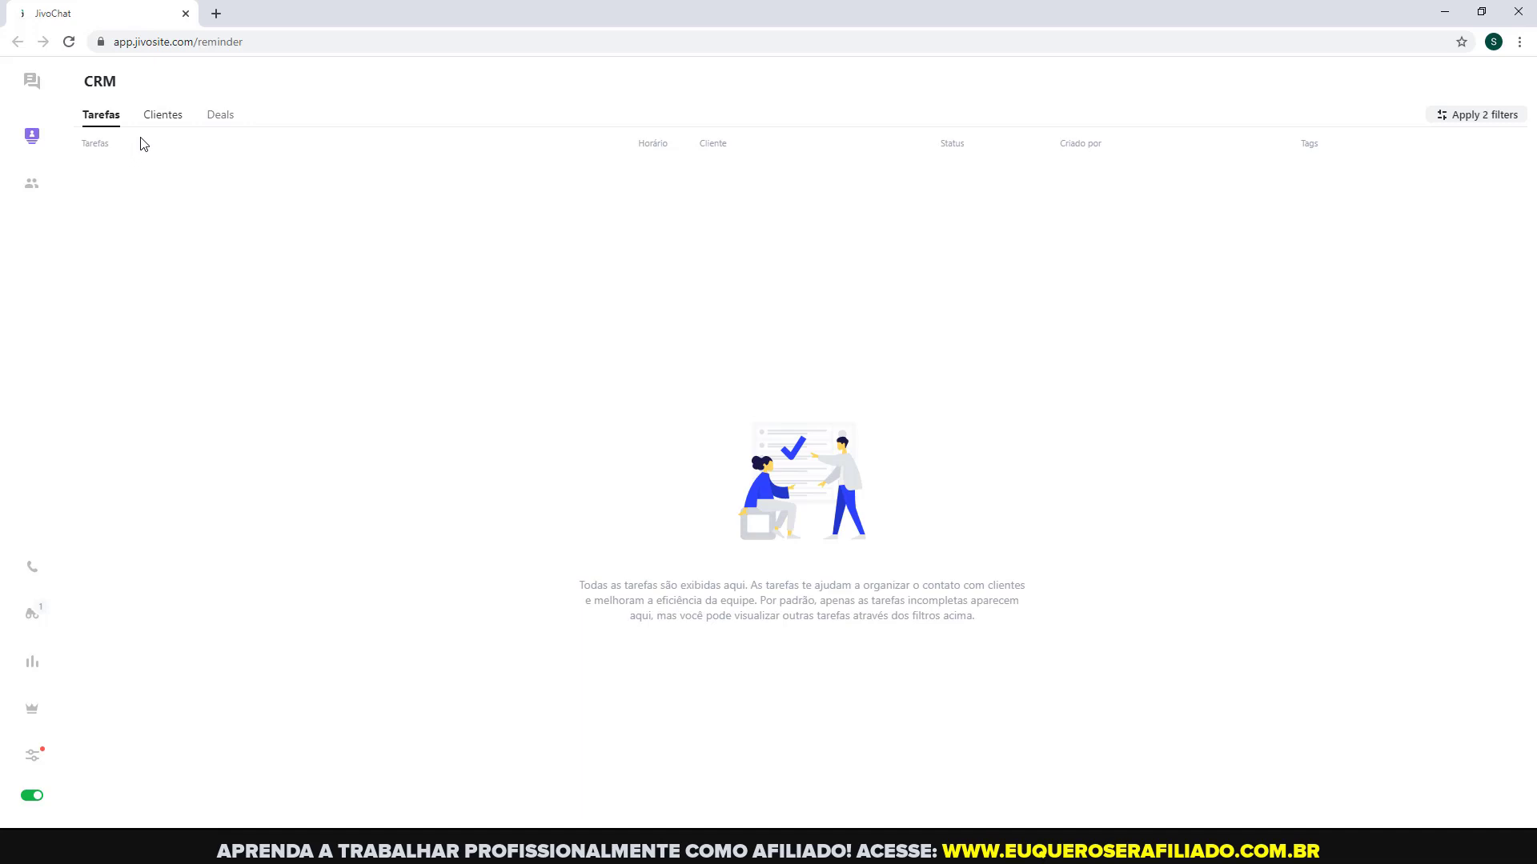
pyautogui.click(154, 124)
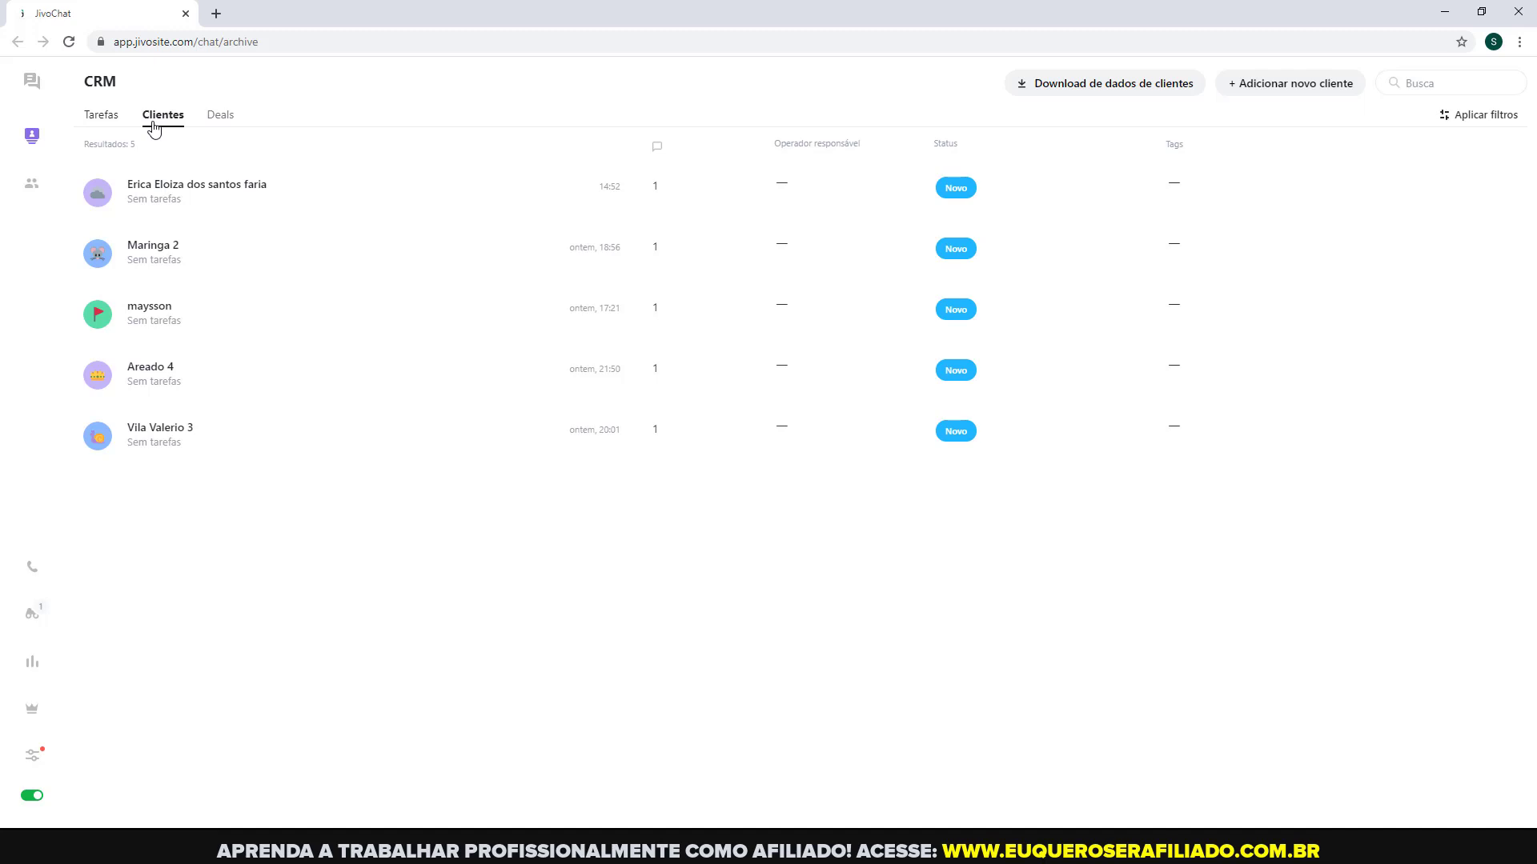
# Step: Look at the add-client form and filters without changes, then open the most recent client's chat
pyautogui.click(1322, 97)
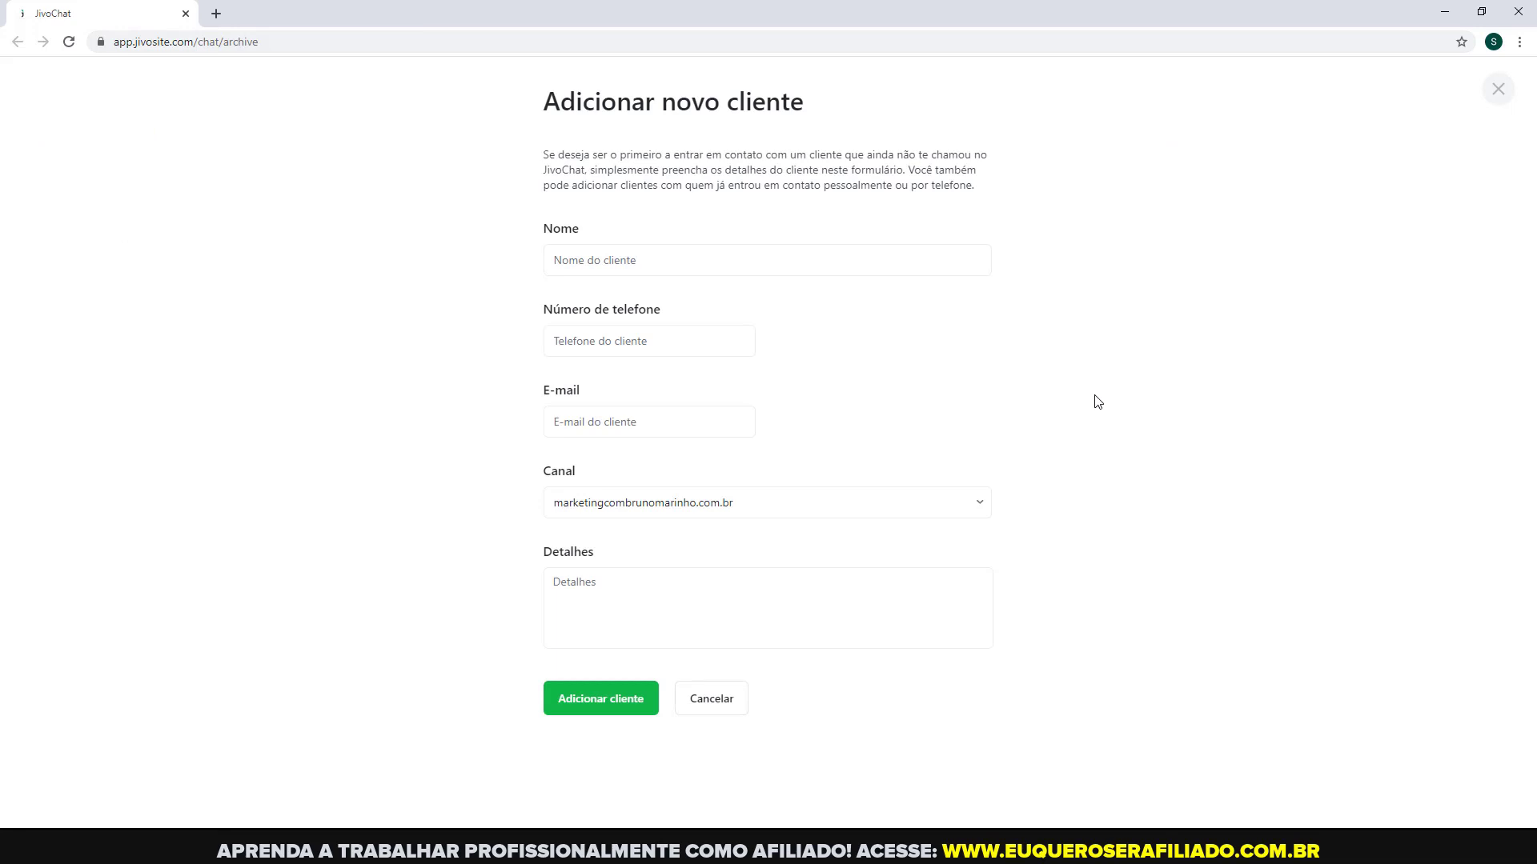
pyautogui.click(1501, 100)
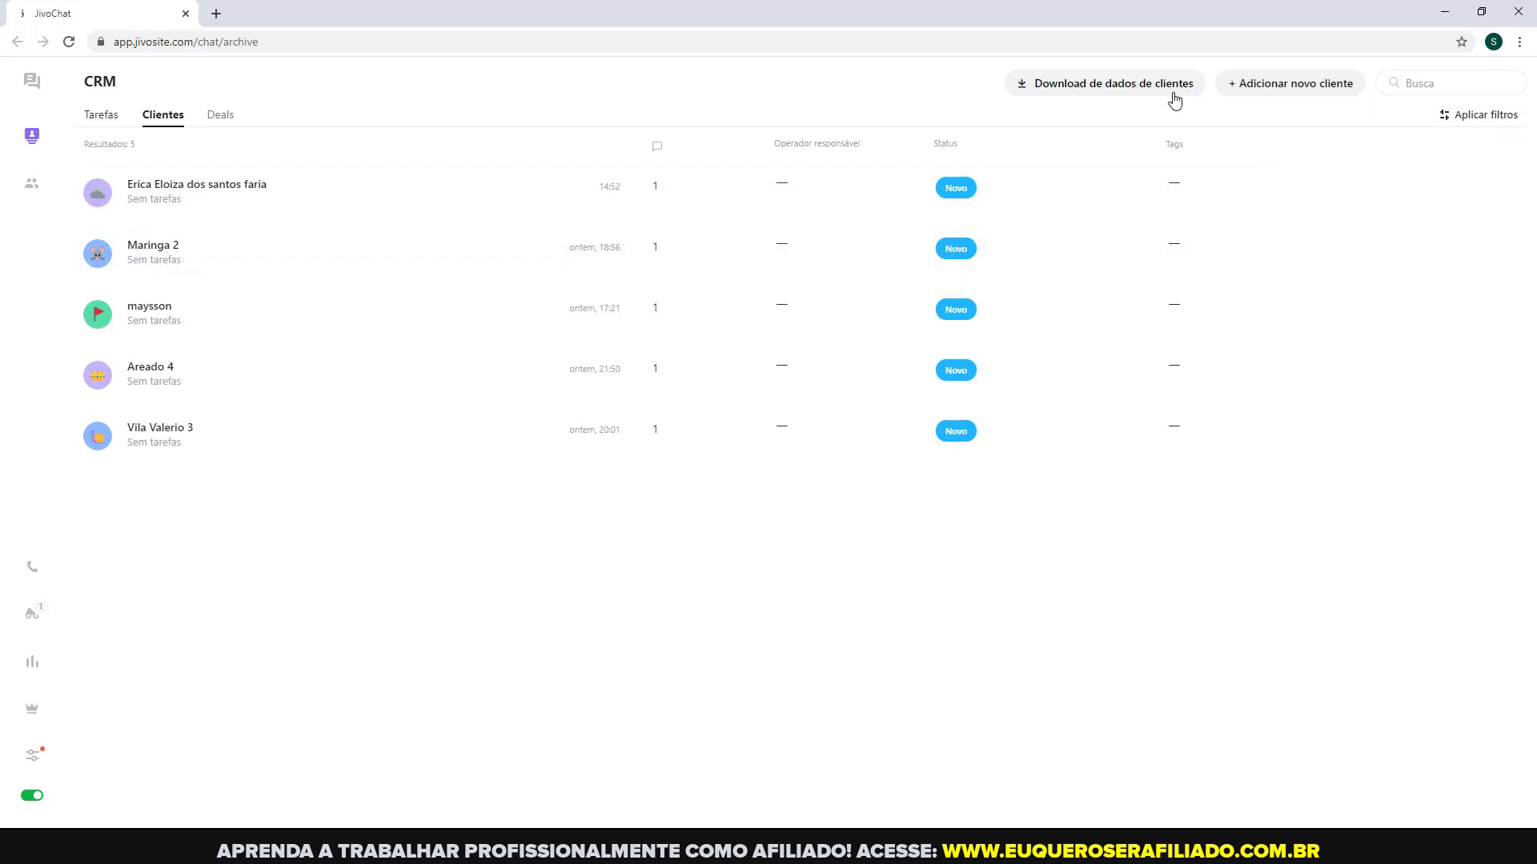
pyautogui.click(1487, 118)
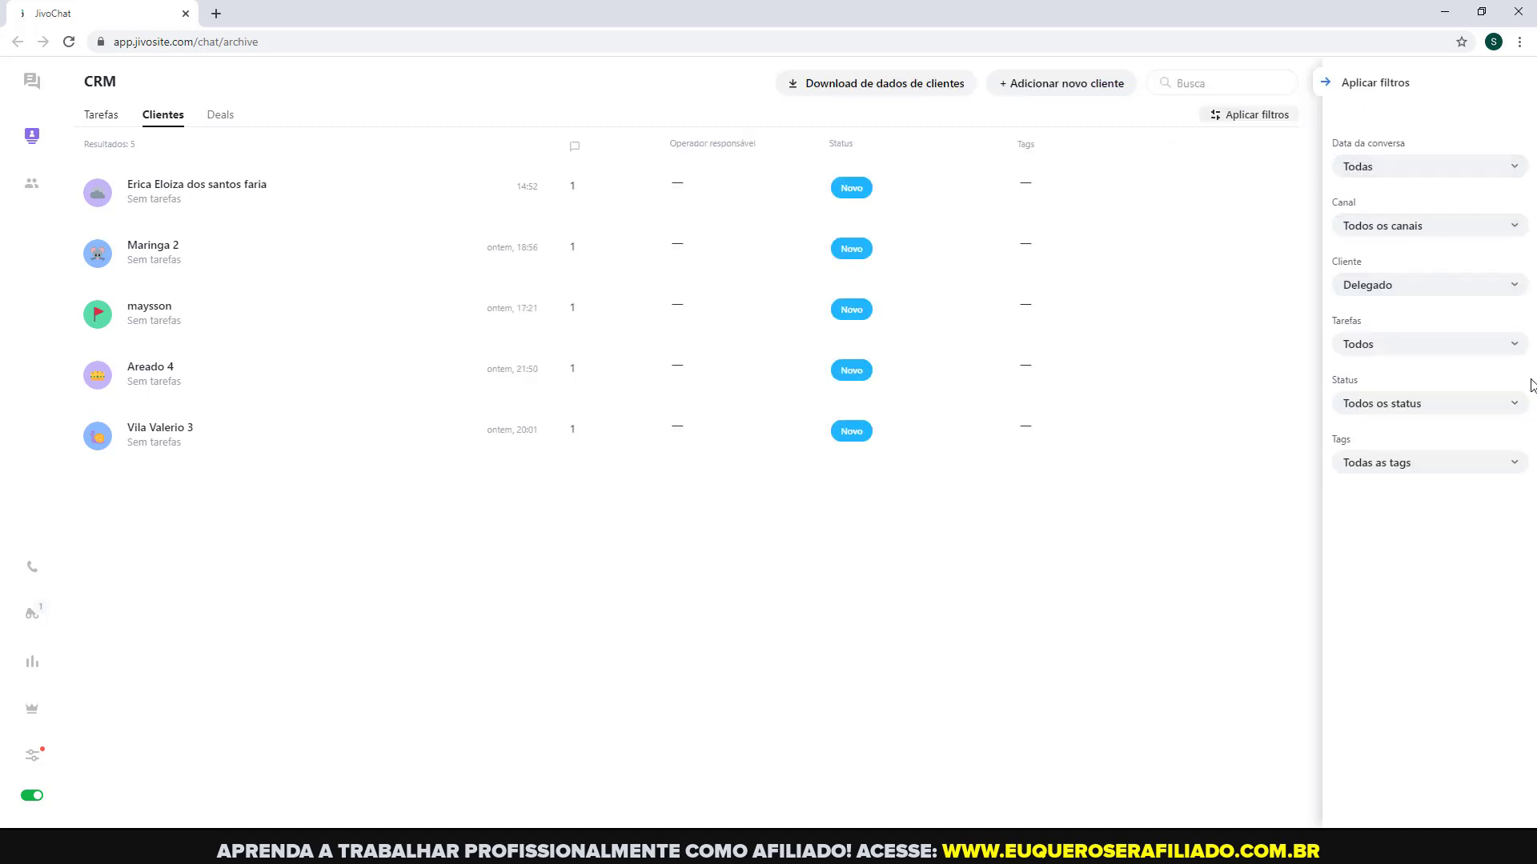
pyautogui.click(1326, 83)
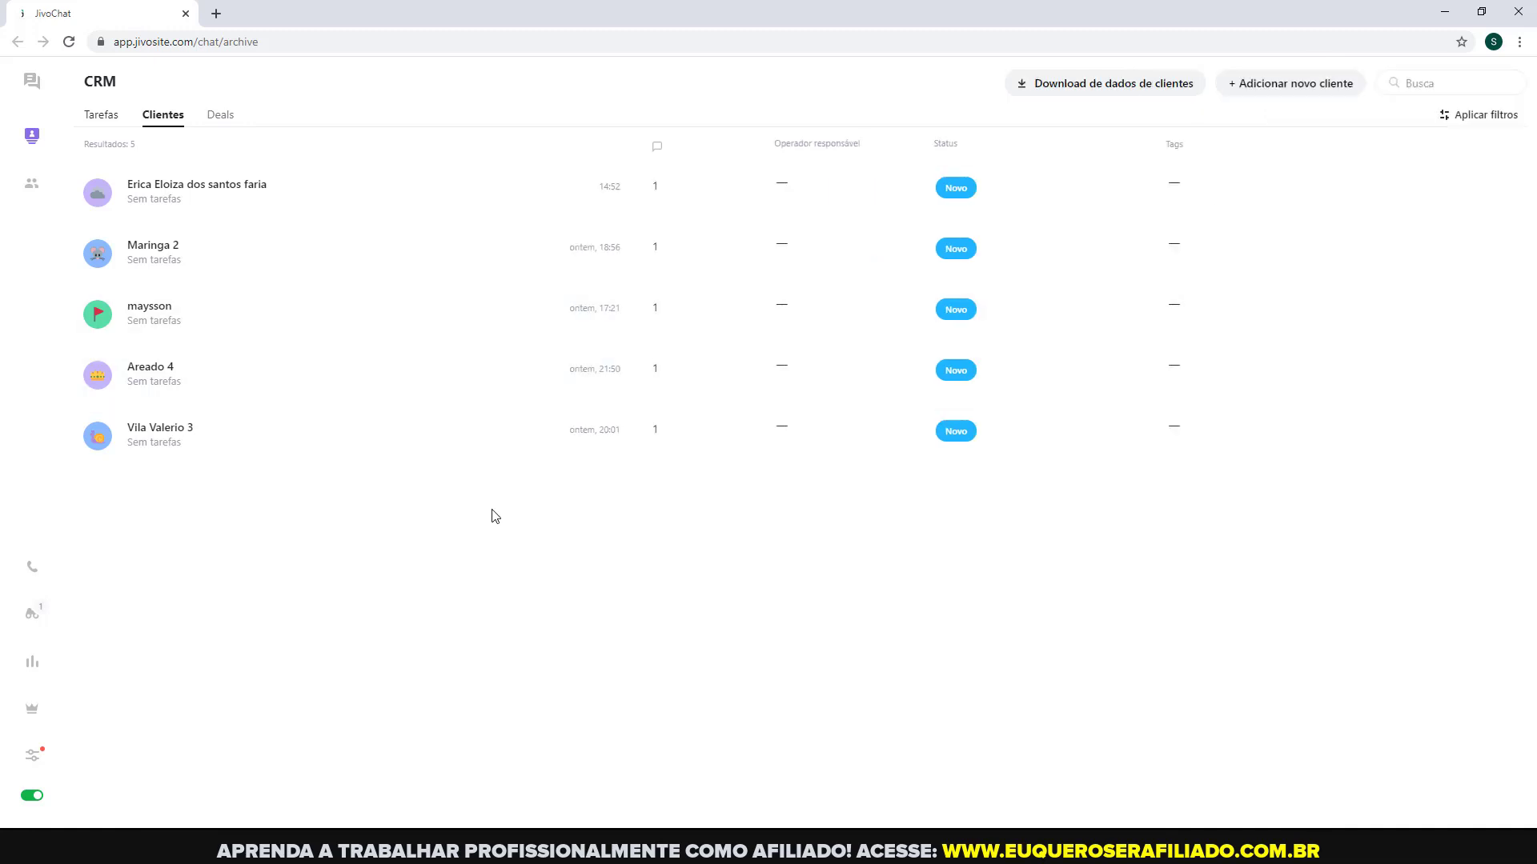
pyautogui.click(204, 209)
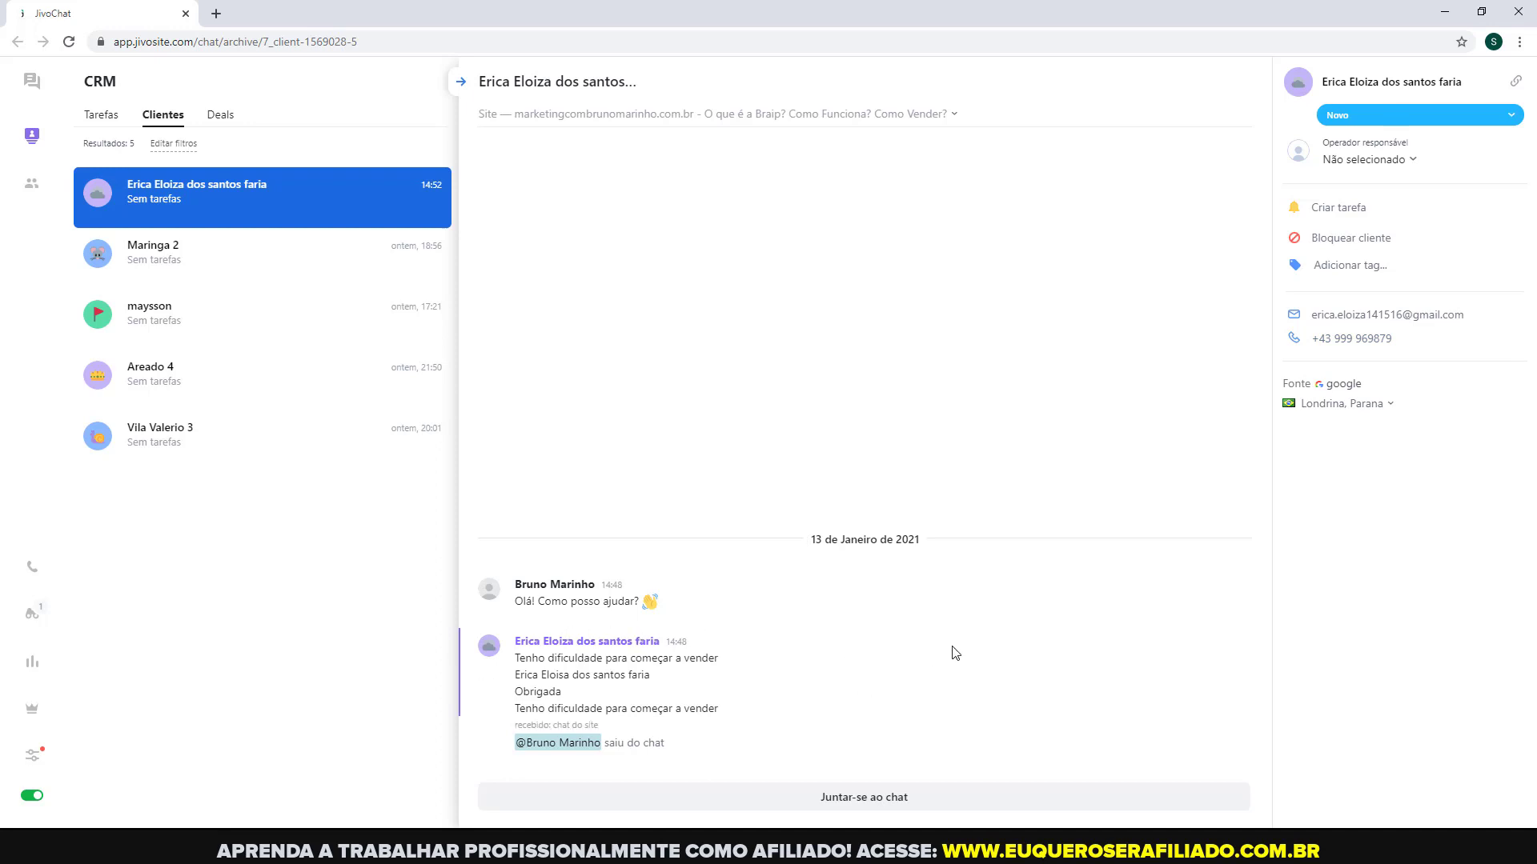
# Step: Check the client's status options, keeping Novo, and discard a task draft set 10 minutes ahead
pyautogui.click(1423, 124)
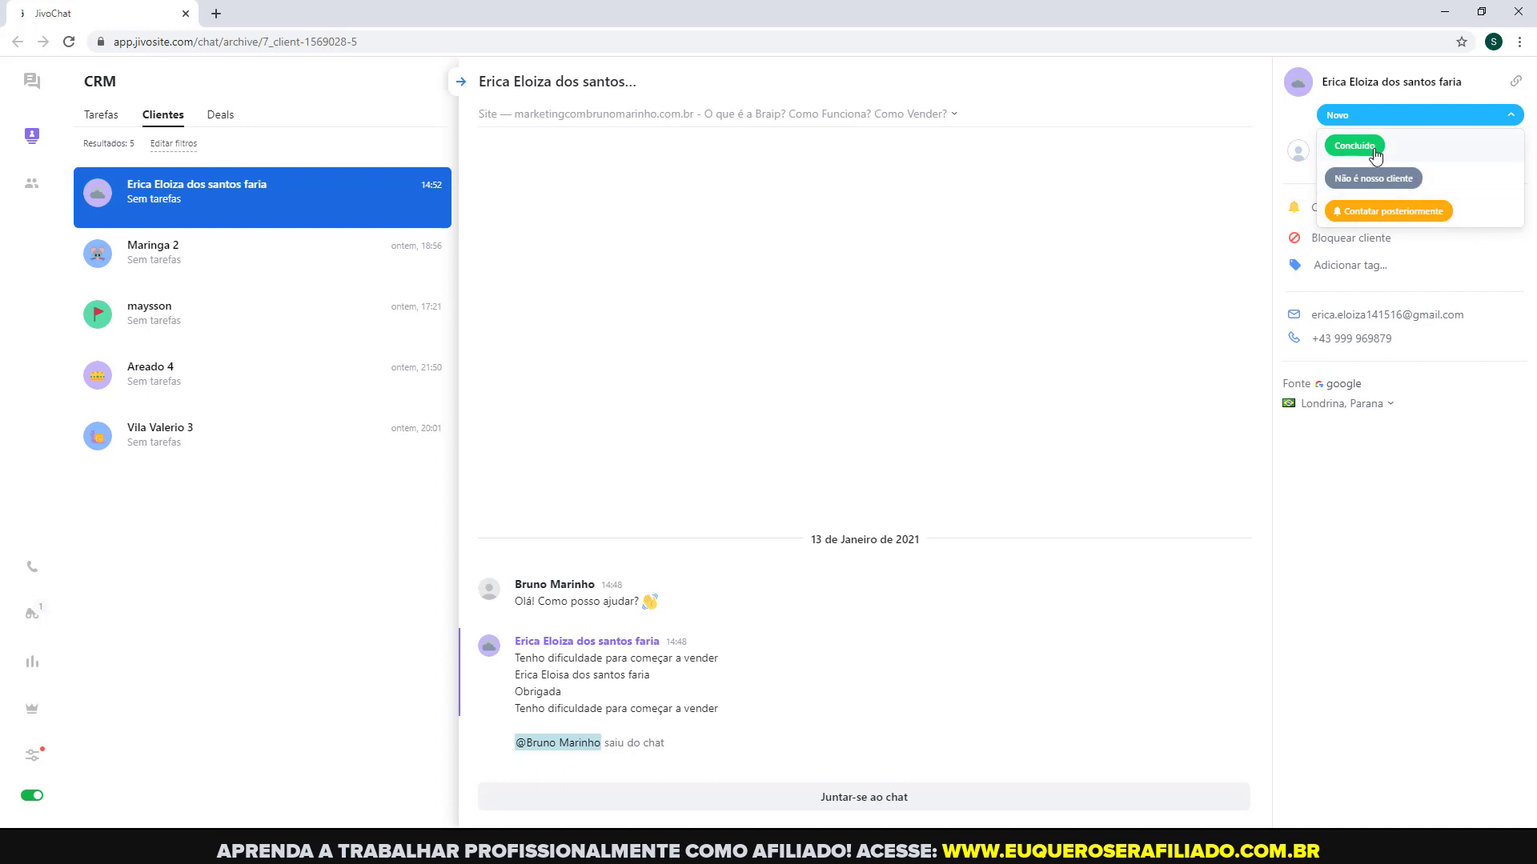
pyautogui.click(1406, 473)
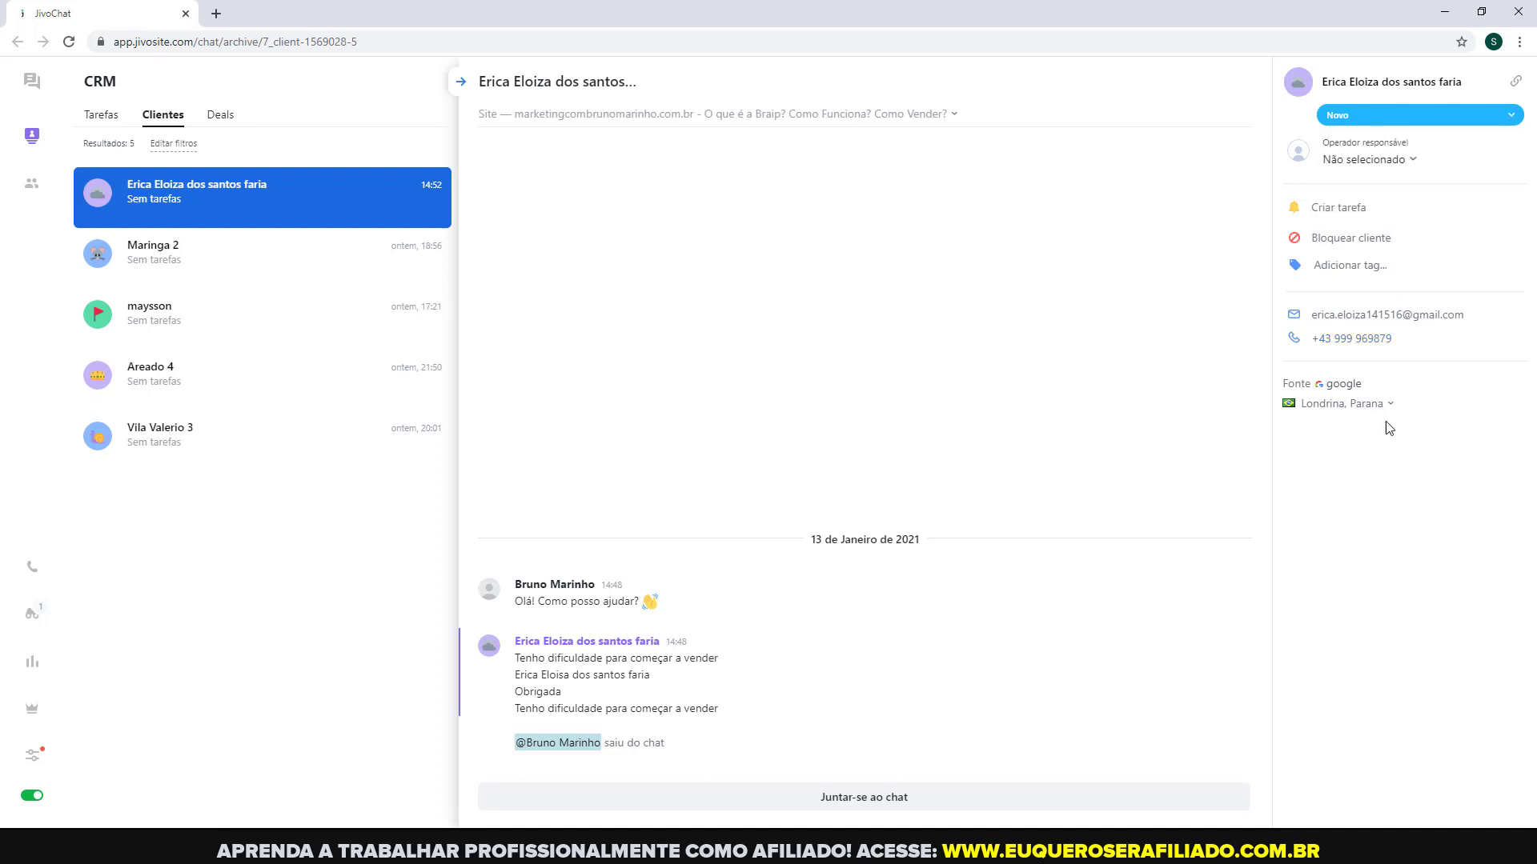
pyautogui.click(1360, 208)
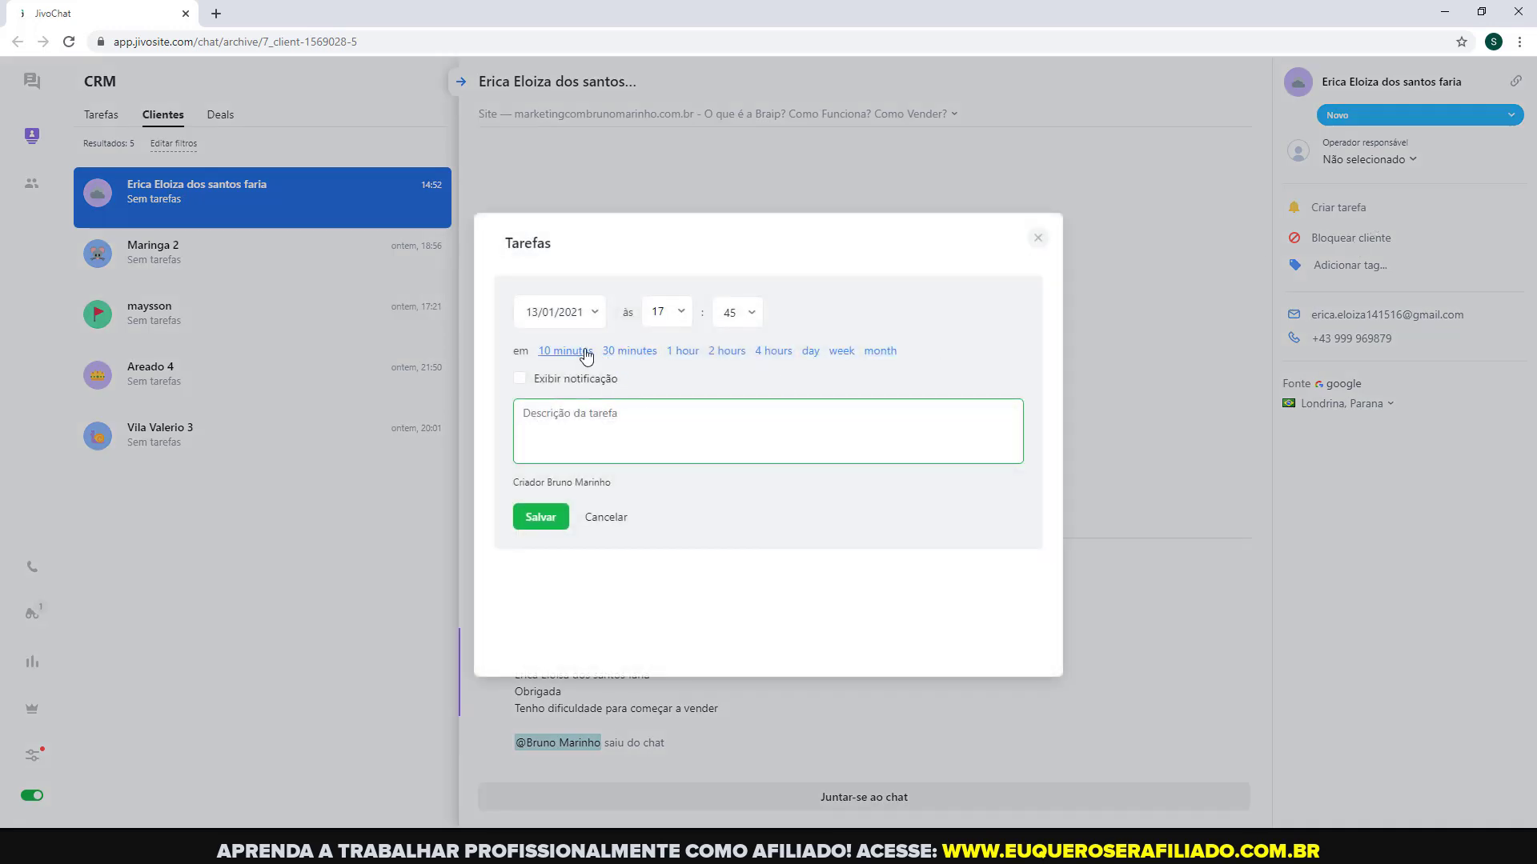
pyautogui.click(587, 354)
pyautogui.click(1037, 238)
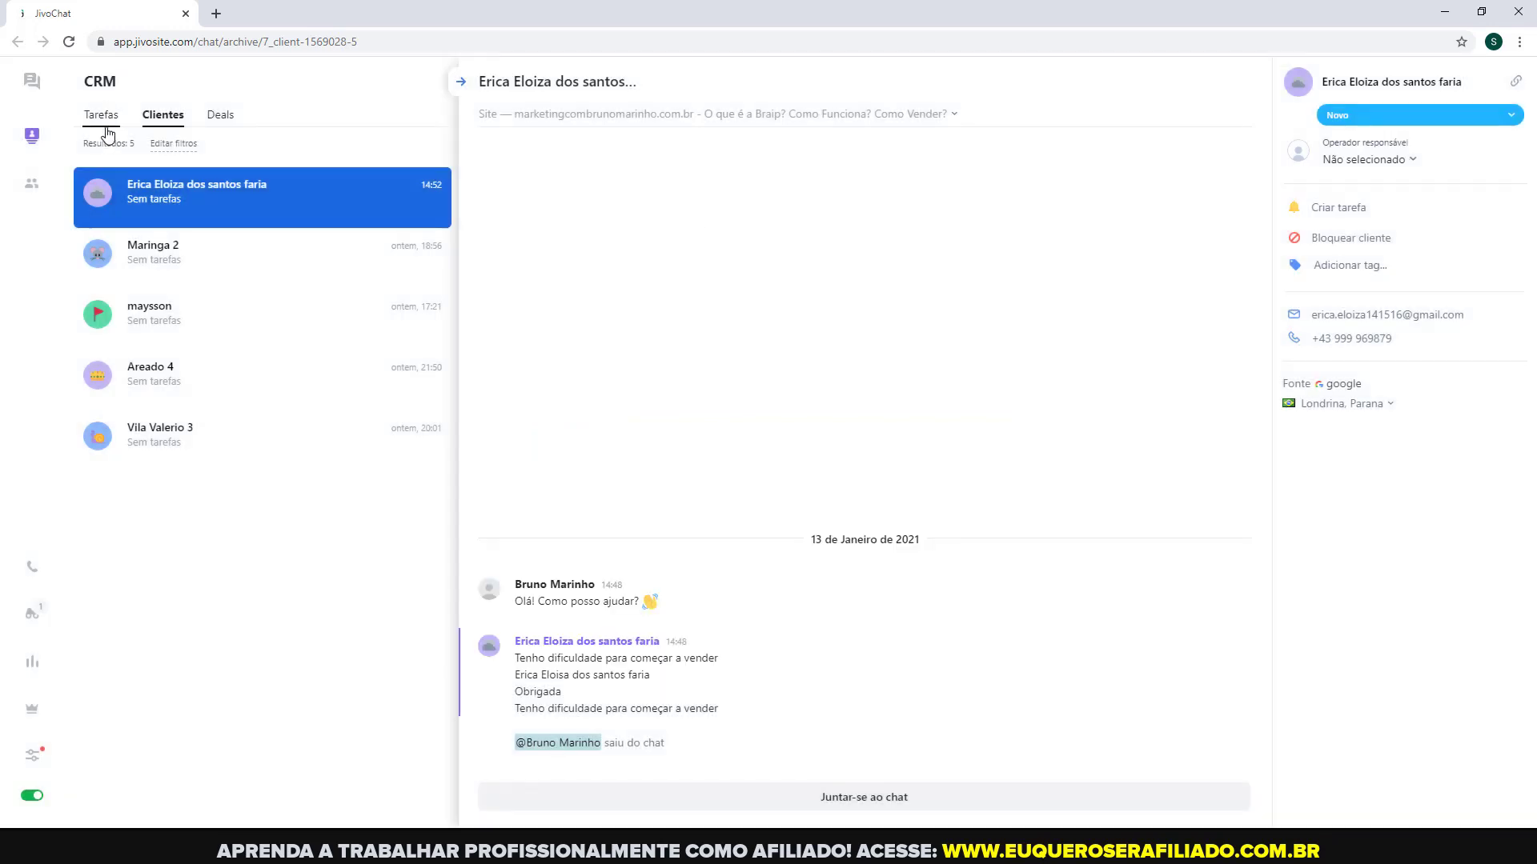
# Step: Add a 'Prospecto' tag to the client, then remove it again
pyautogui.click(1392, 271)
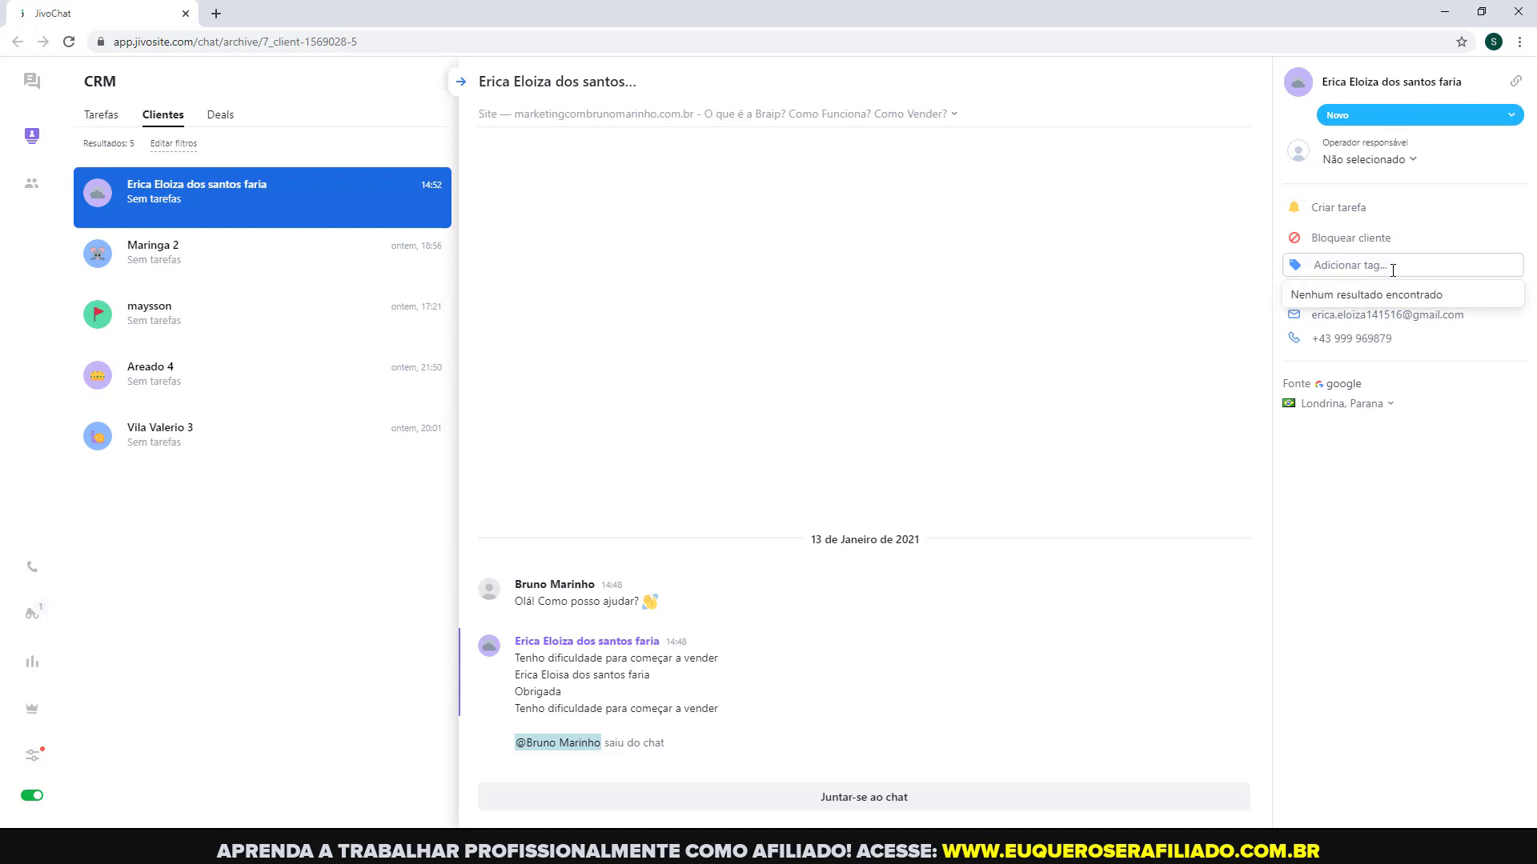
pyautogui.write('Pros')
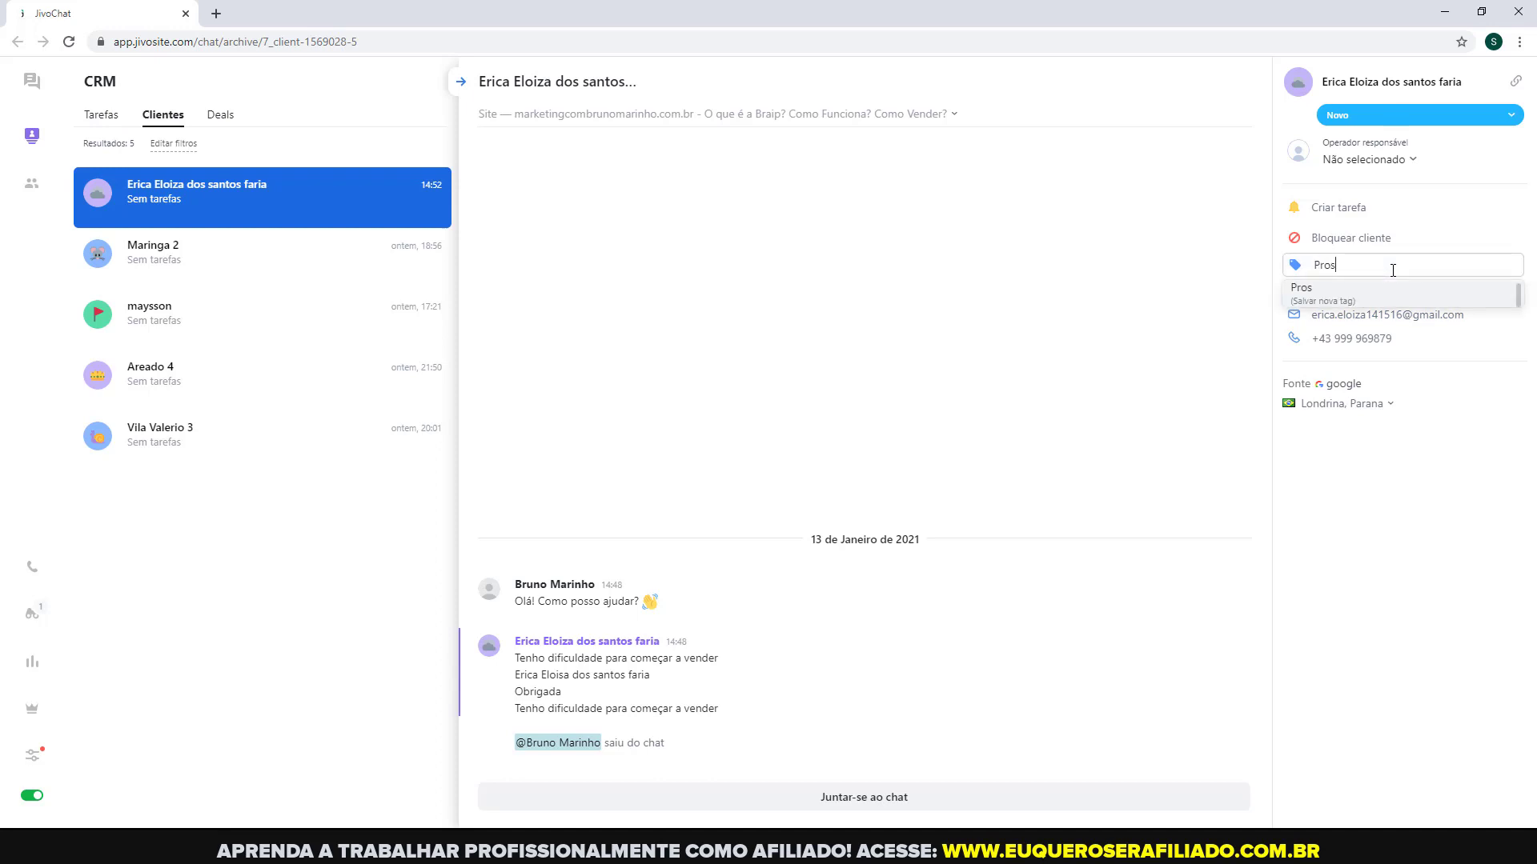
pyautogui.write('tppecto')
pyautogui.click(1381, 291)
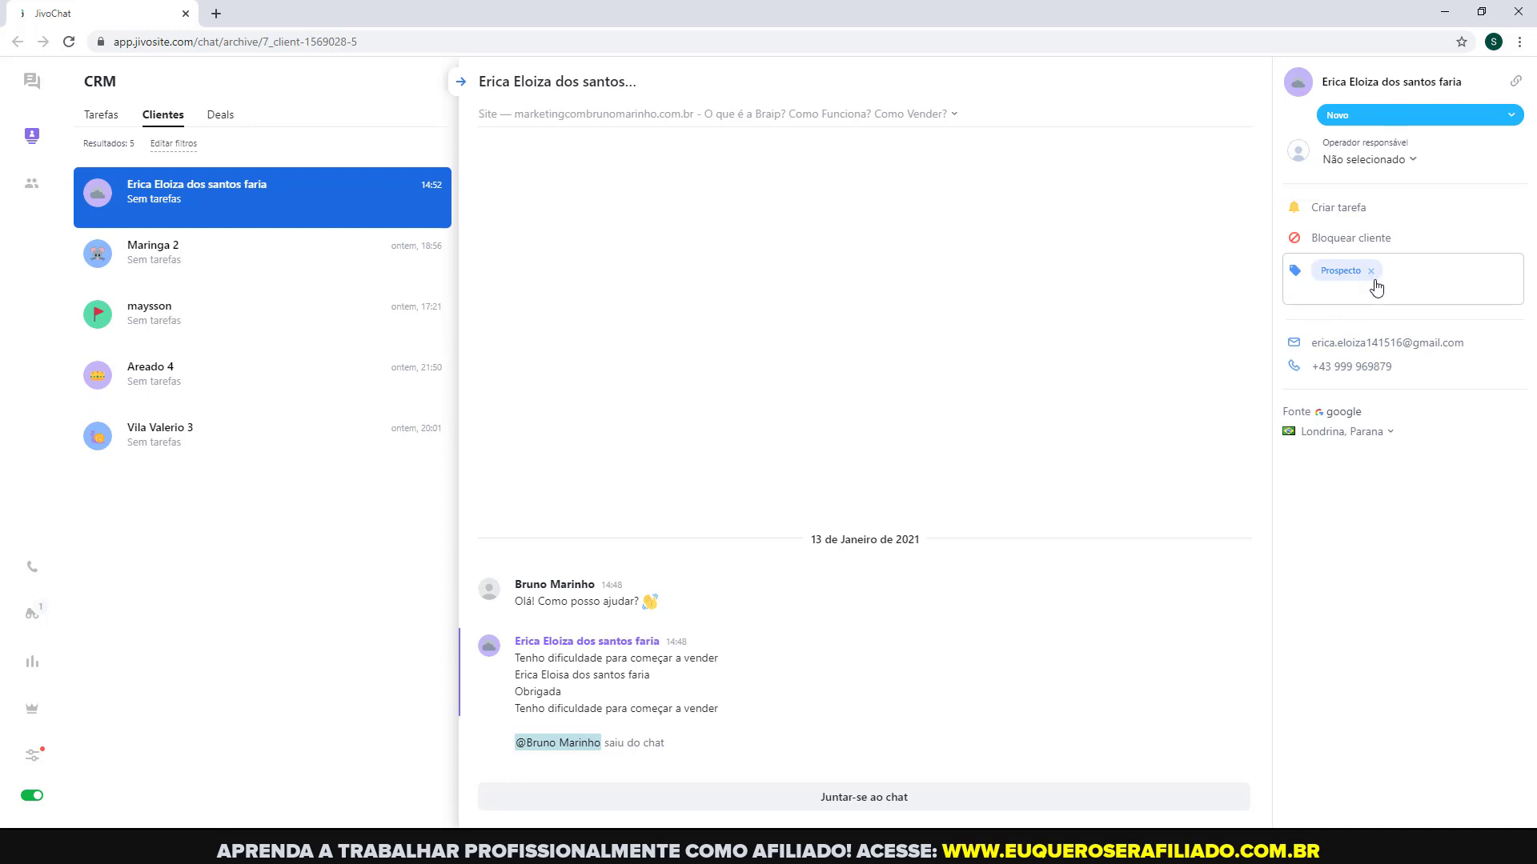
pyautogui.click(1375, 278)
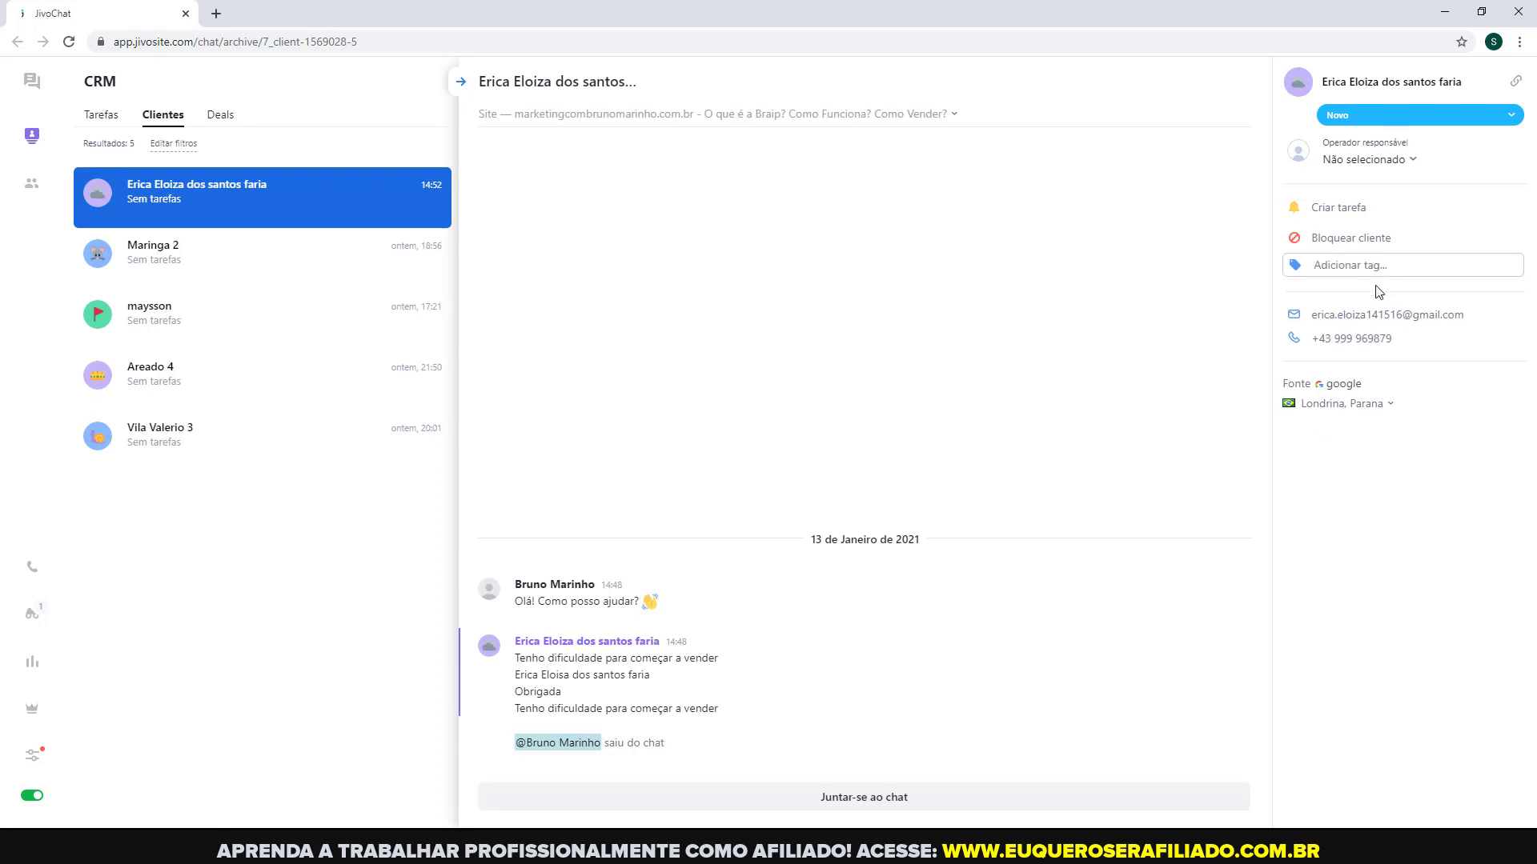
# Step: Cancel blocking the client, leave status and responsible operator unchanged, and close the conversation
pyautogui.click(1394, 247)
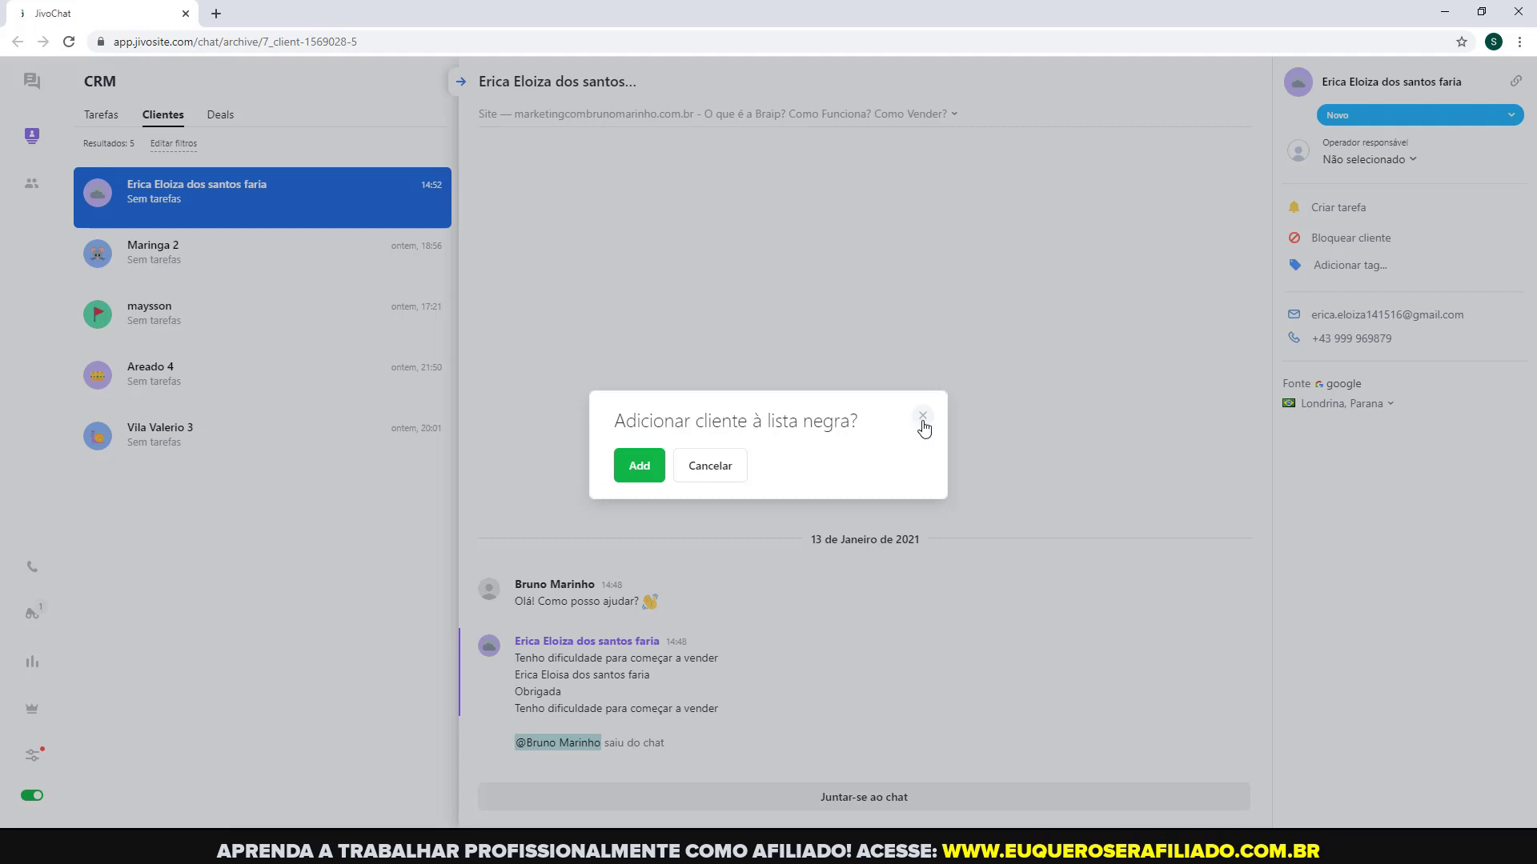
pyautogui.click(1525, 634)
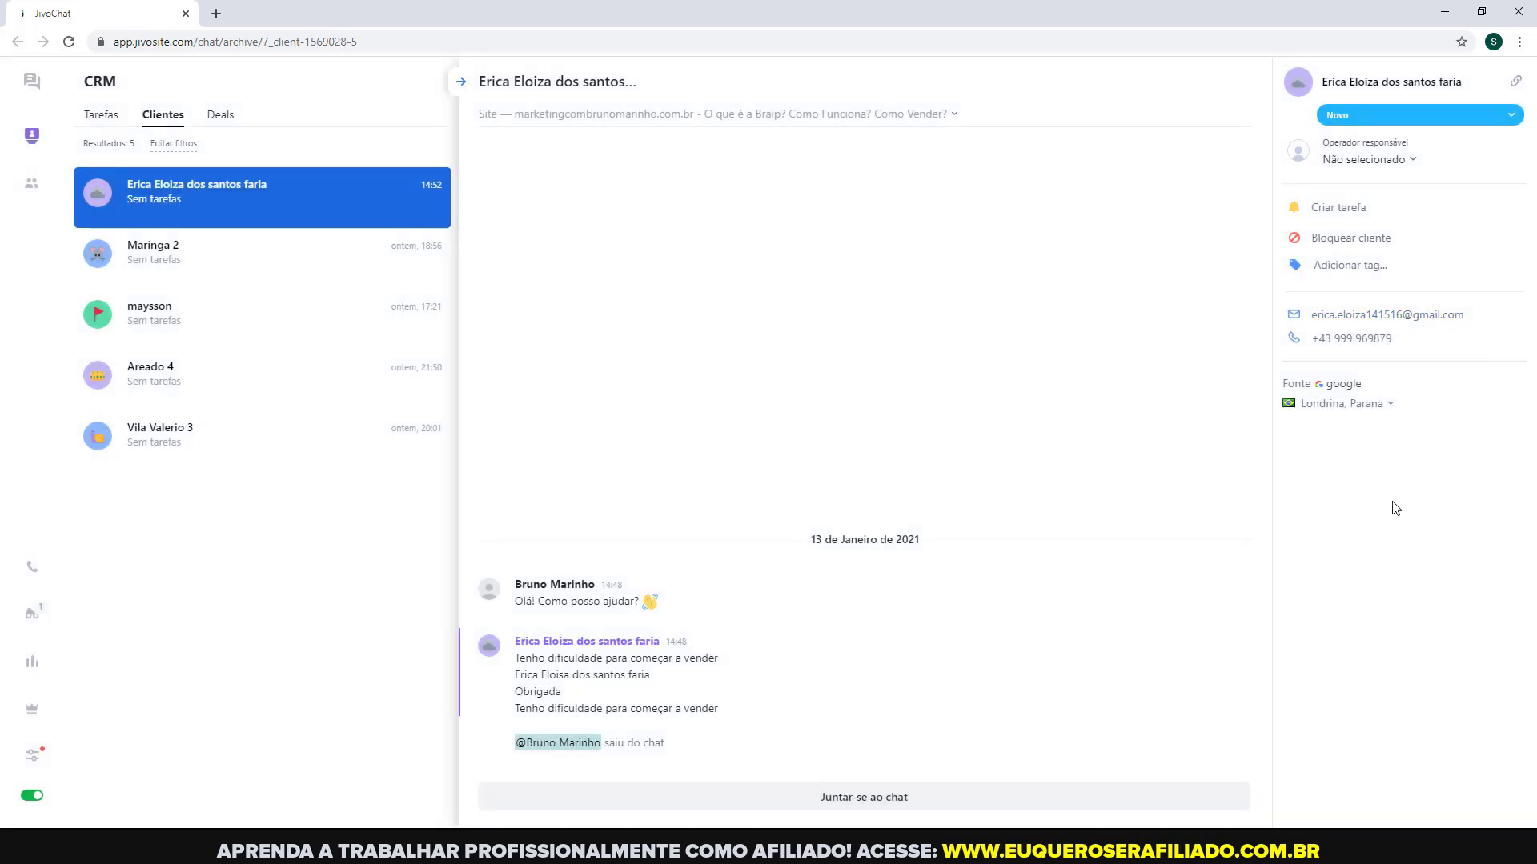
pyautogui.click(1448, 114)
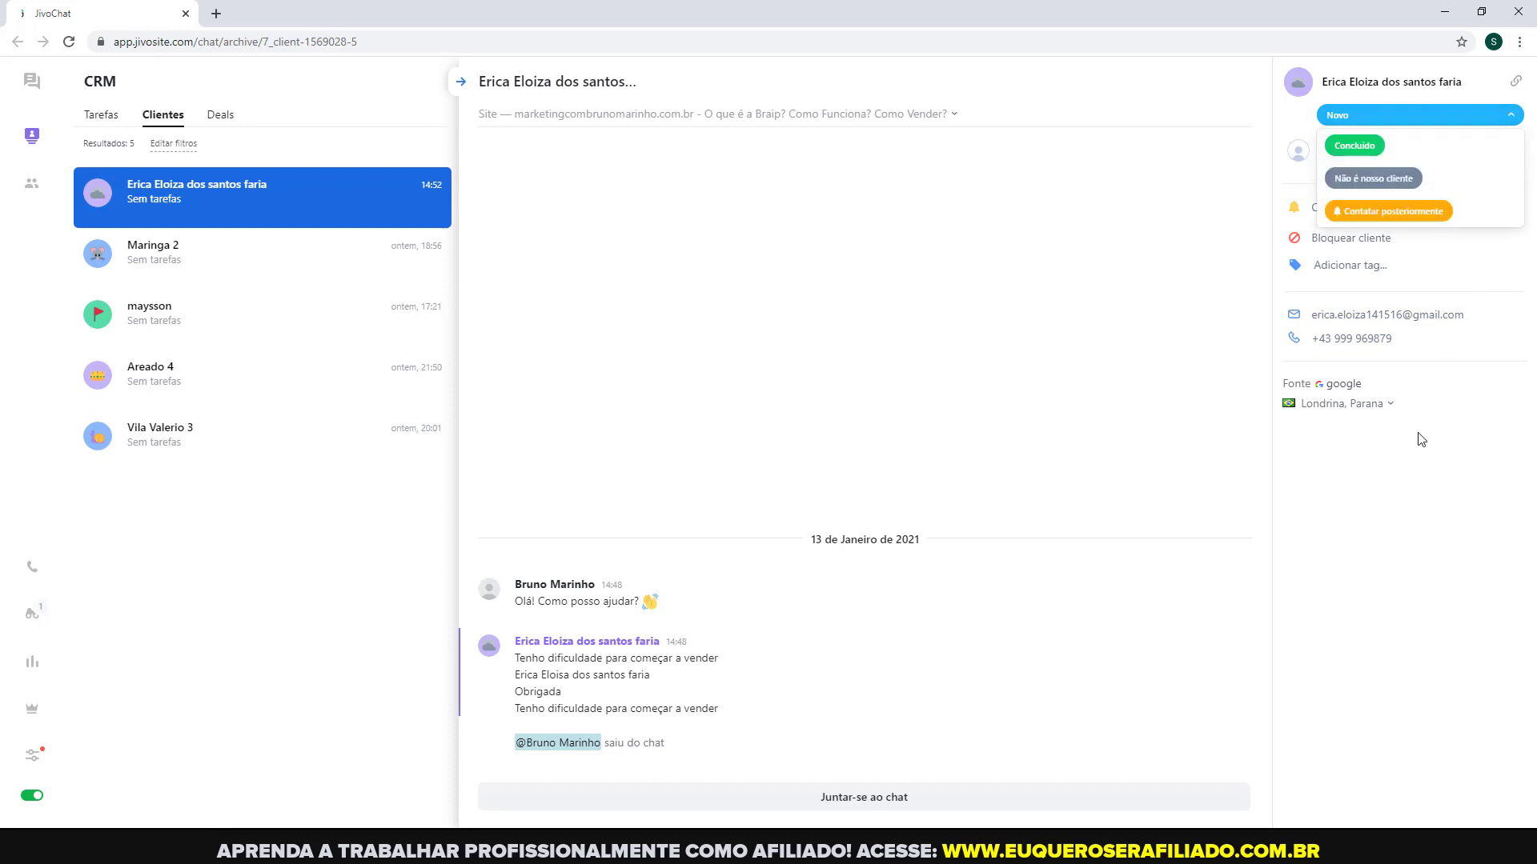
pyautogui.click(1414, 502)
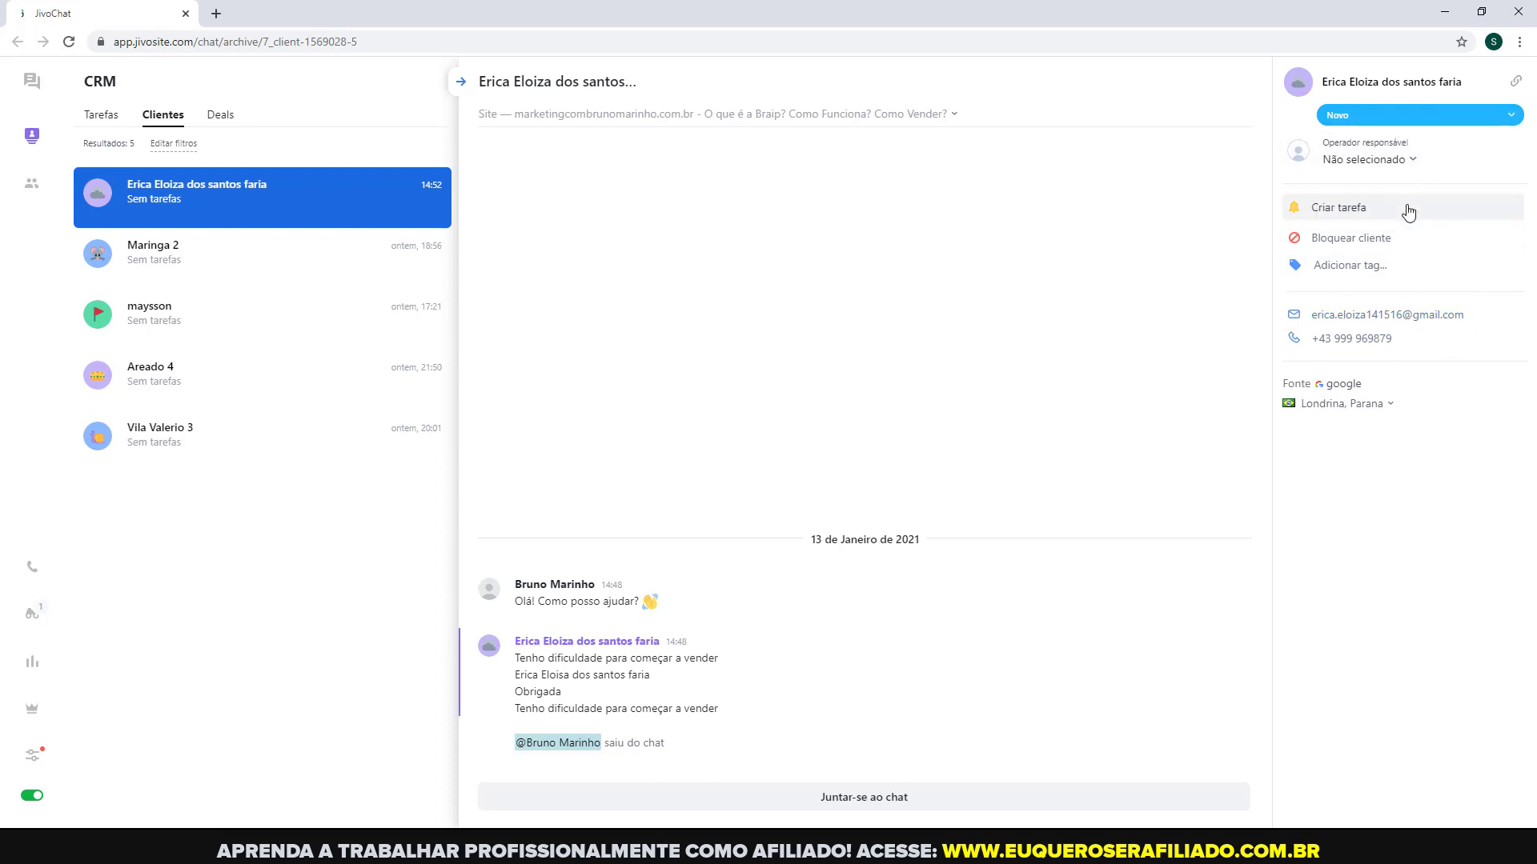
pyautogui.click(1406, 160)
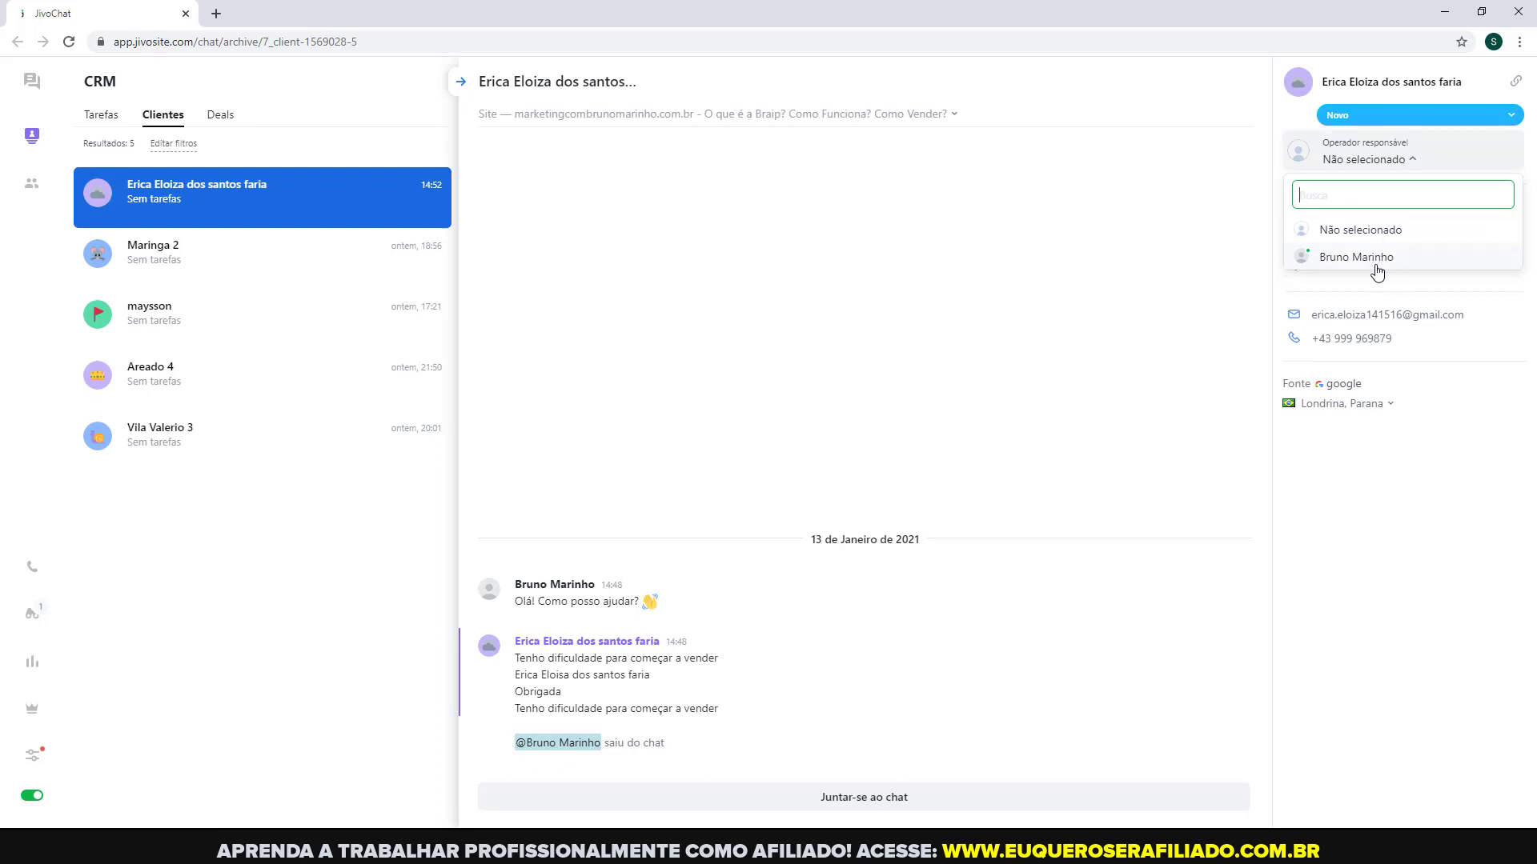
pyautogui.click(1401, 468)
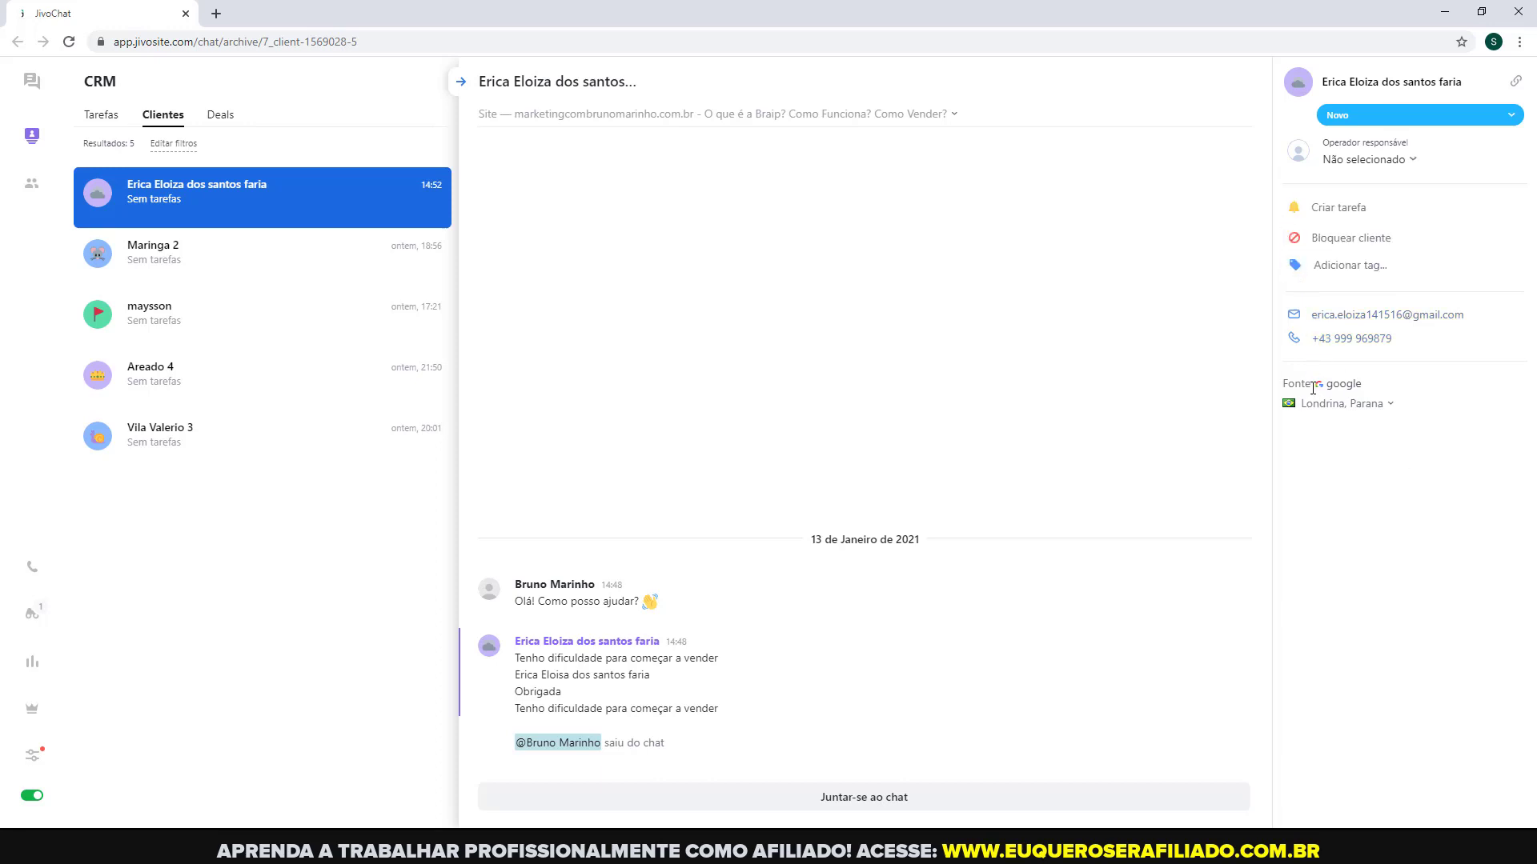
pyautogui.click(461, 82)
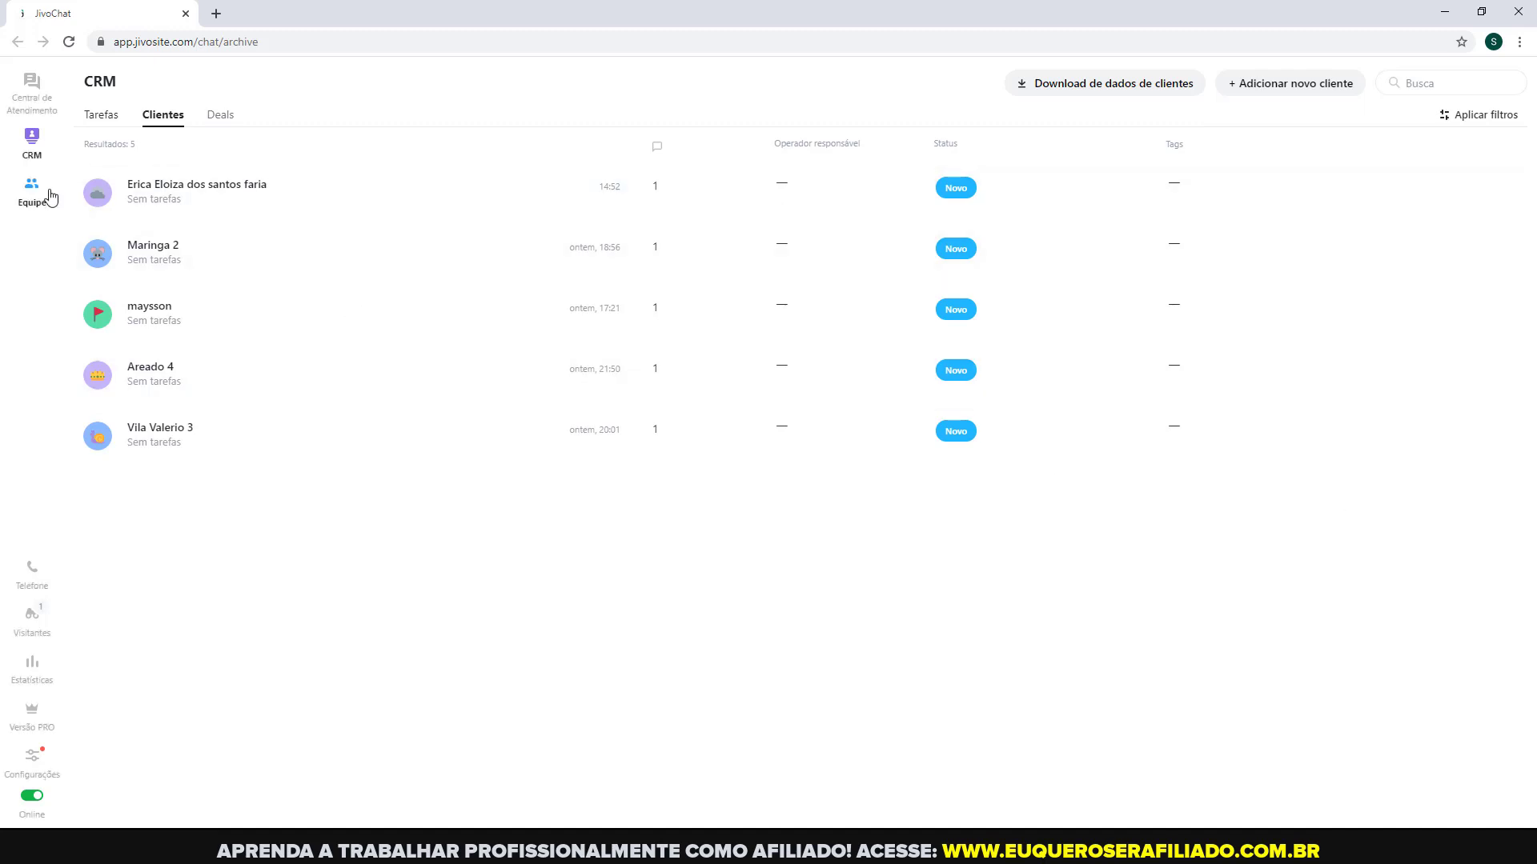
# Step: Browse the Equipe group chats Lazer and Trabalho, then open the Telefone dialer page
pyautogui.click(48, 196)
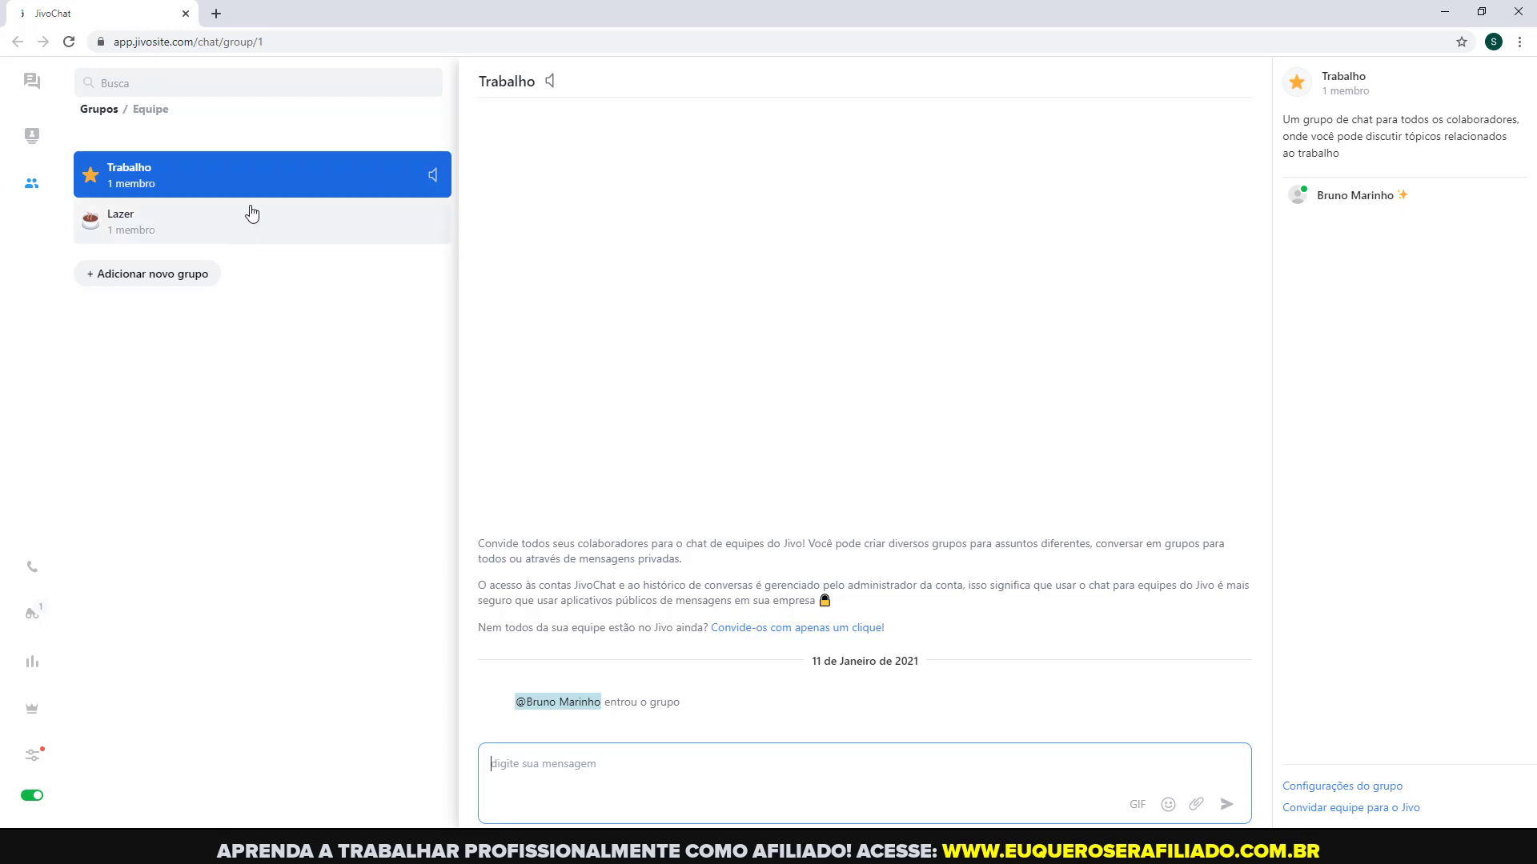
pyautogui.click(356, 226)
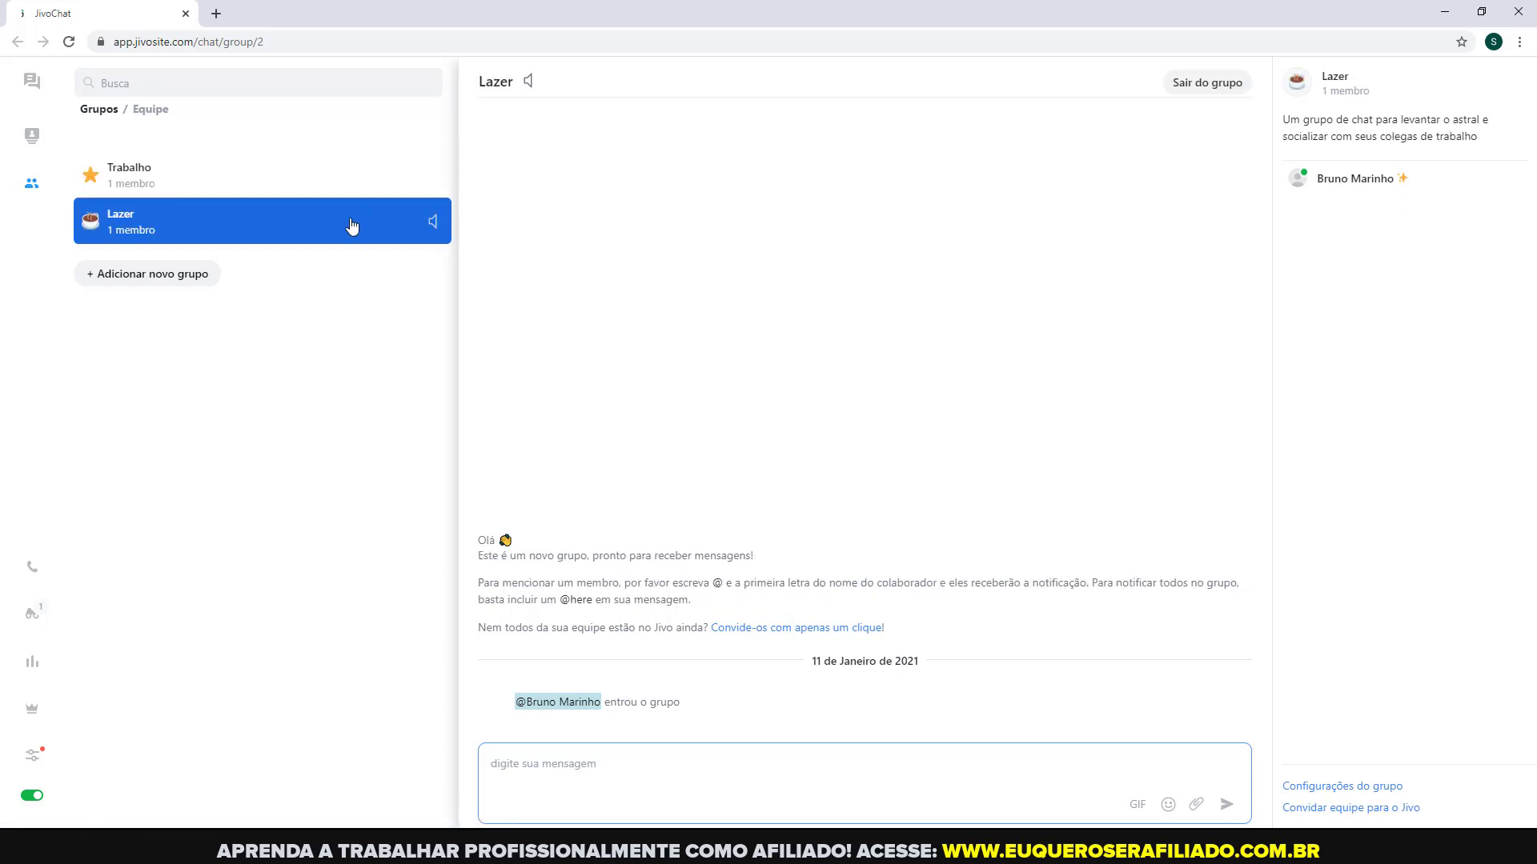
pyautogui.click(255, 186)
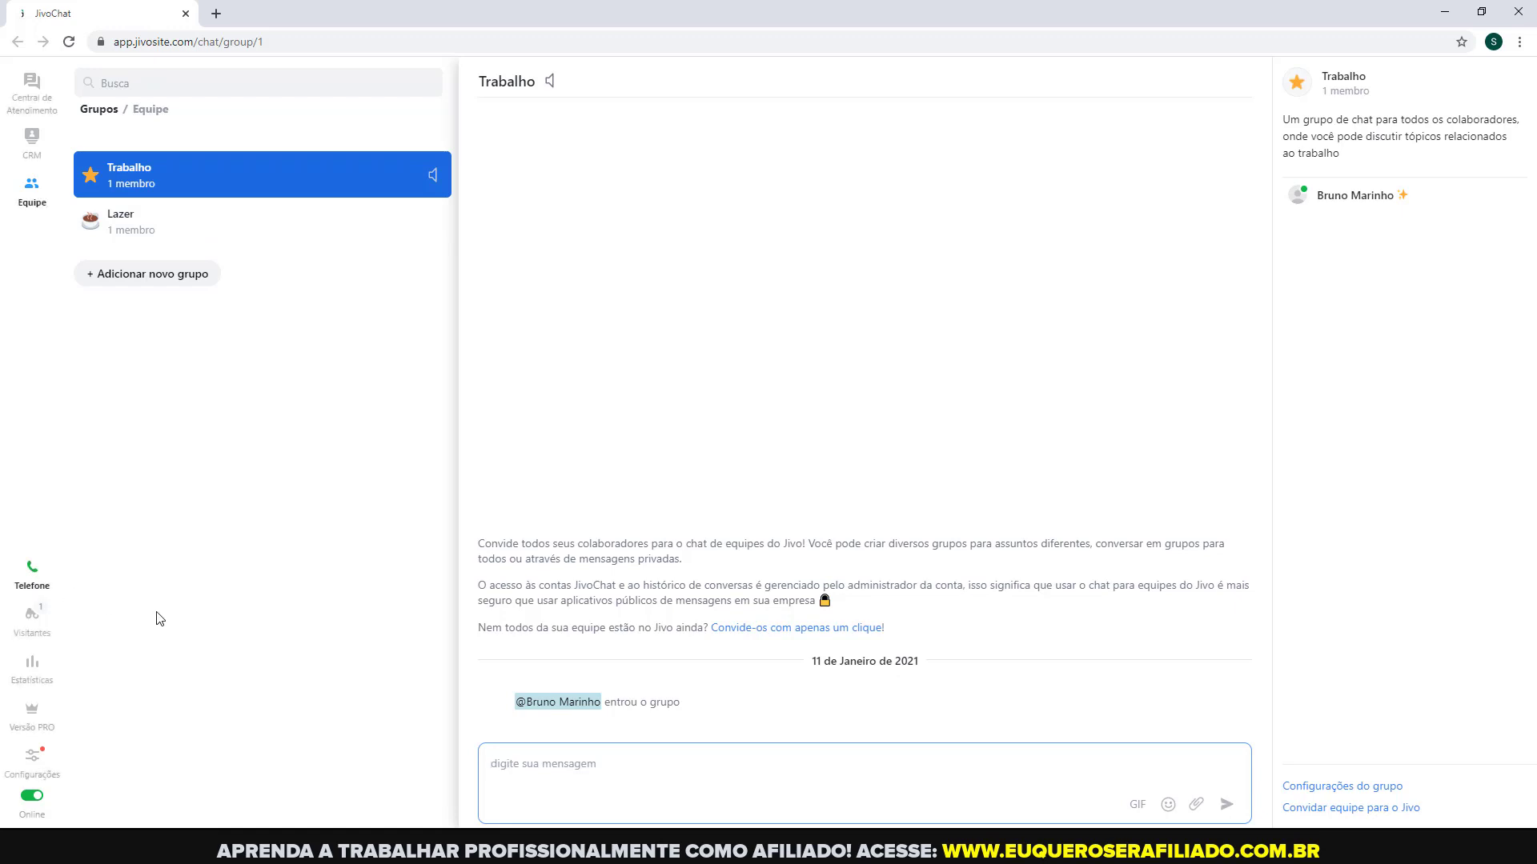
pyautogui.click(33, 591)
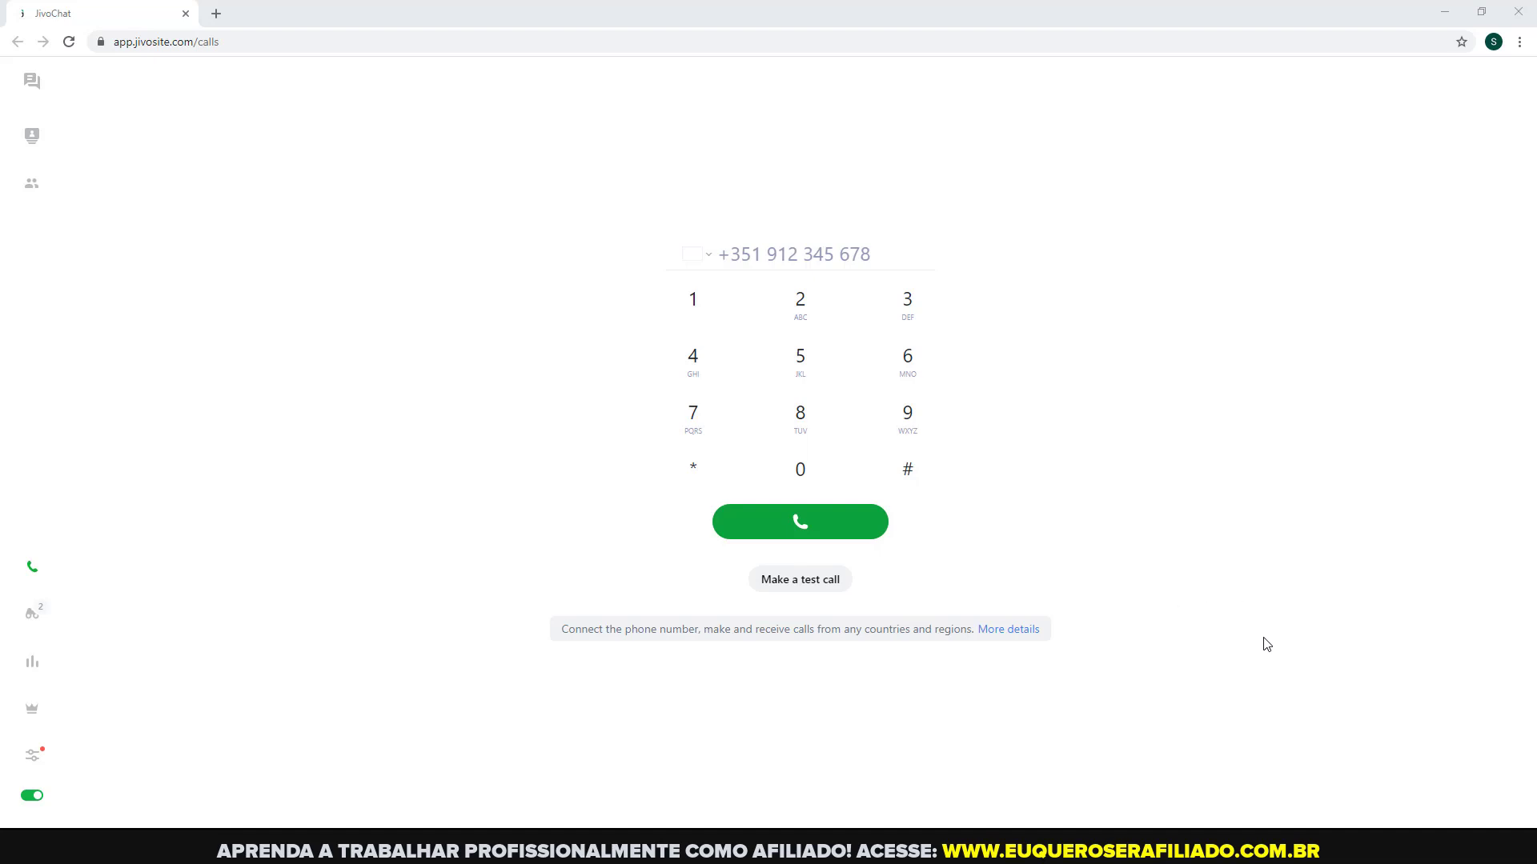
# Step: Look over the business-phone and new-number options, close them, and show the Visitantes list
pyautogui.click(1009, 629)
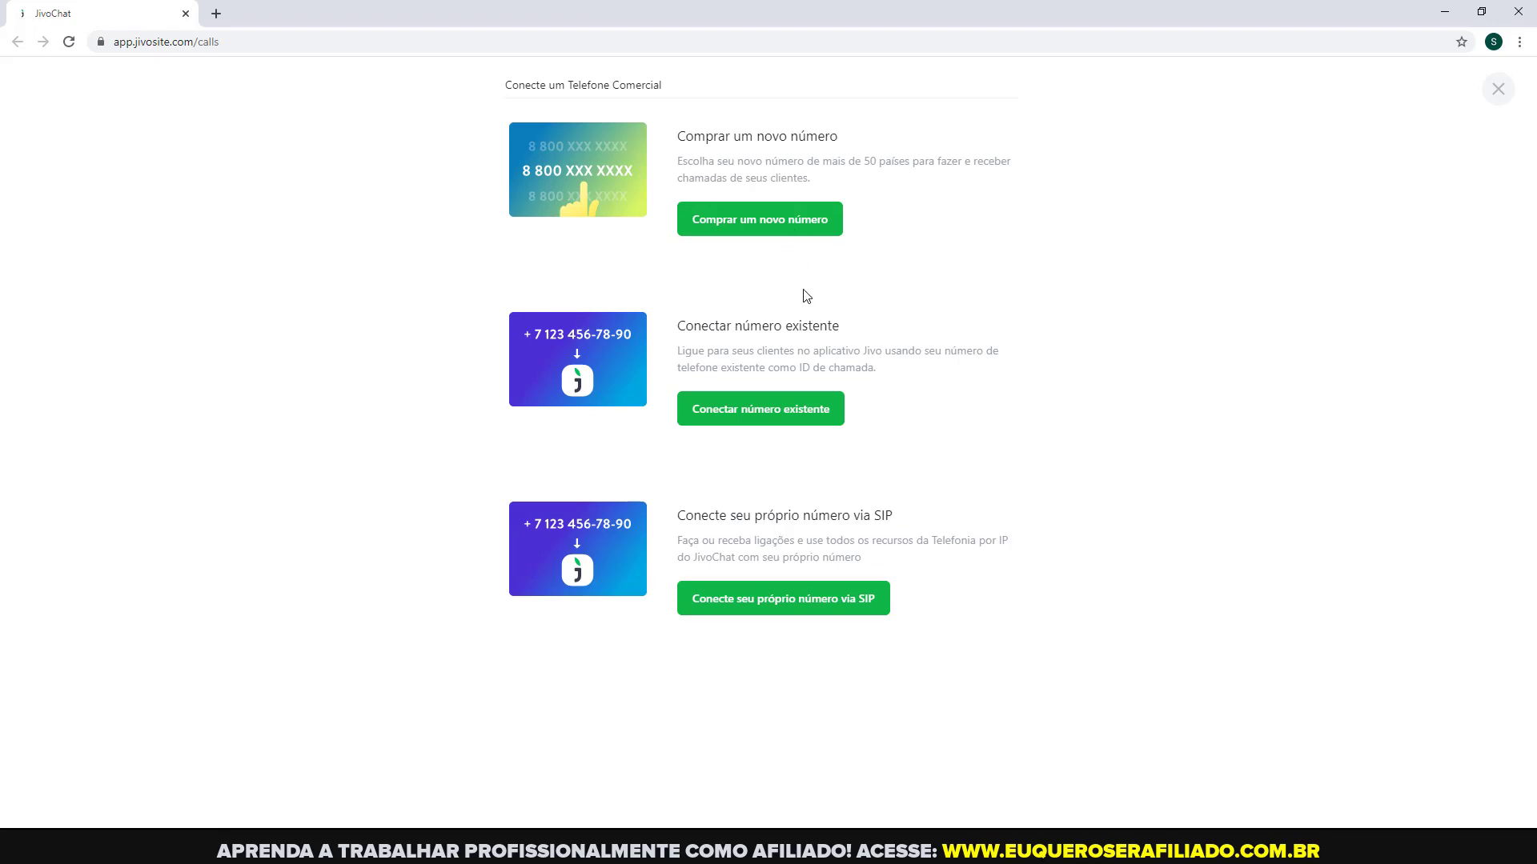
pyautogui.click(805, 234)
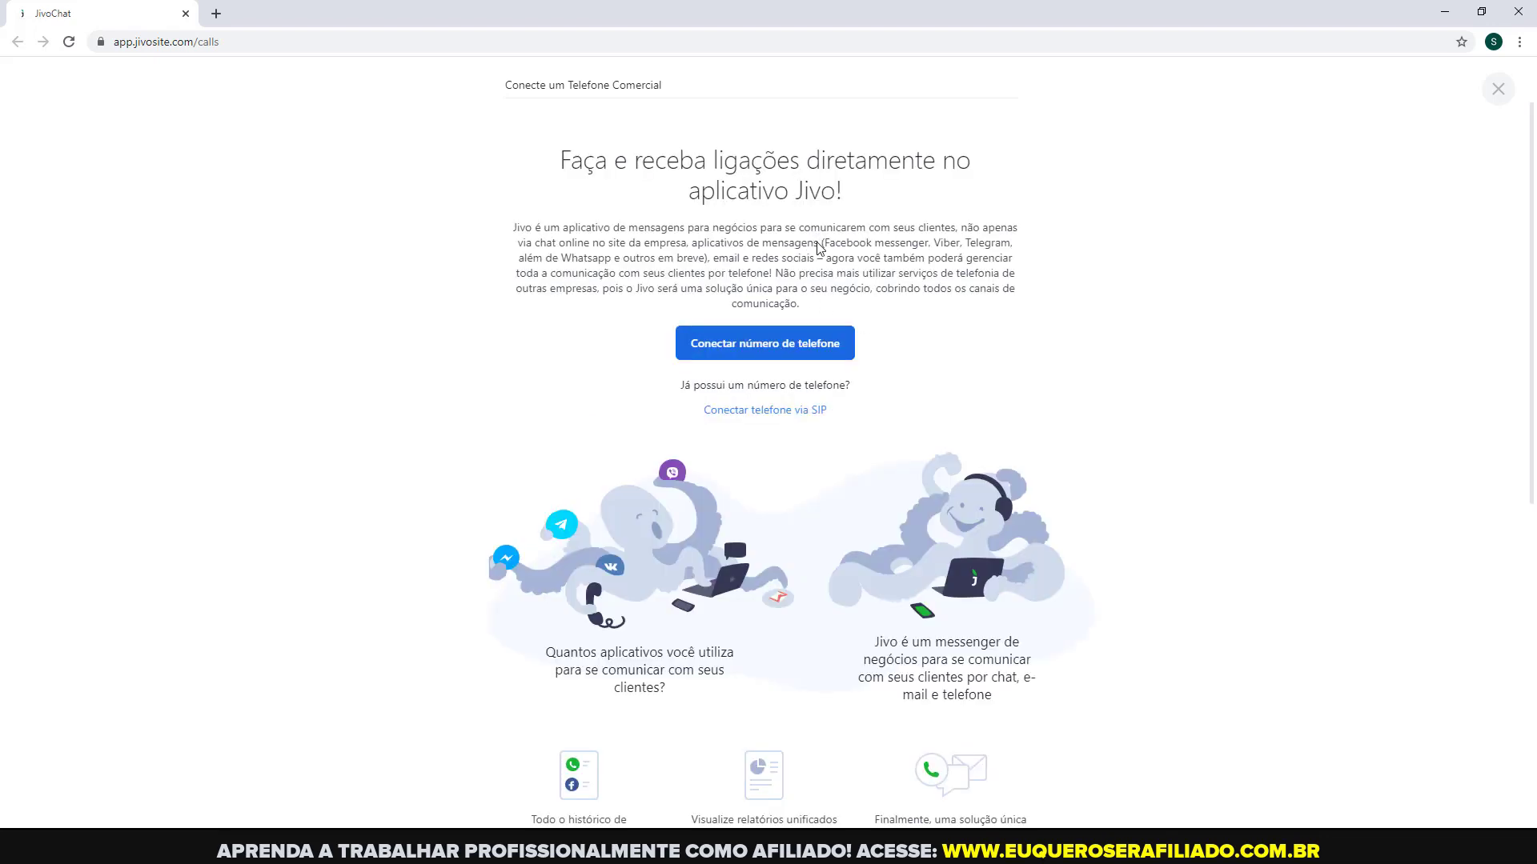
pyautogui.scroll(-4, 972, 301)
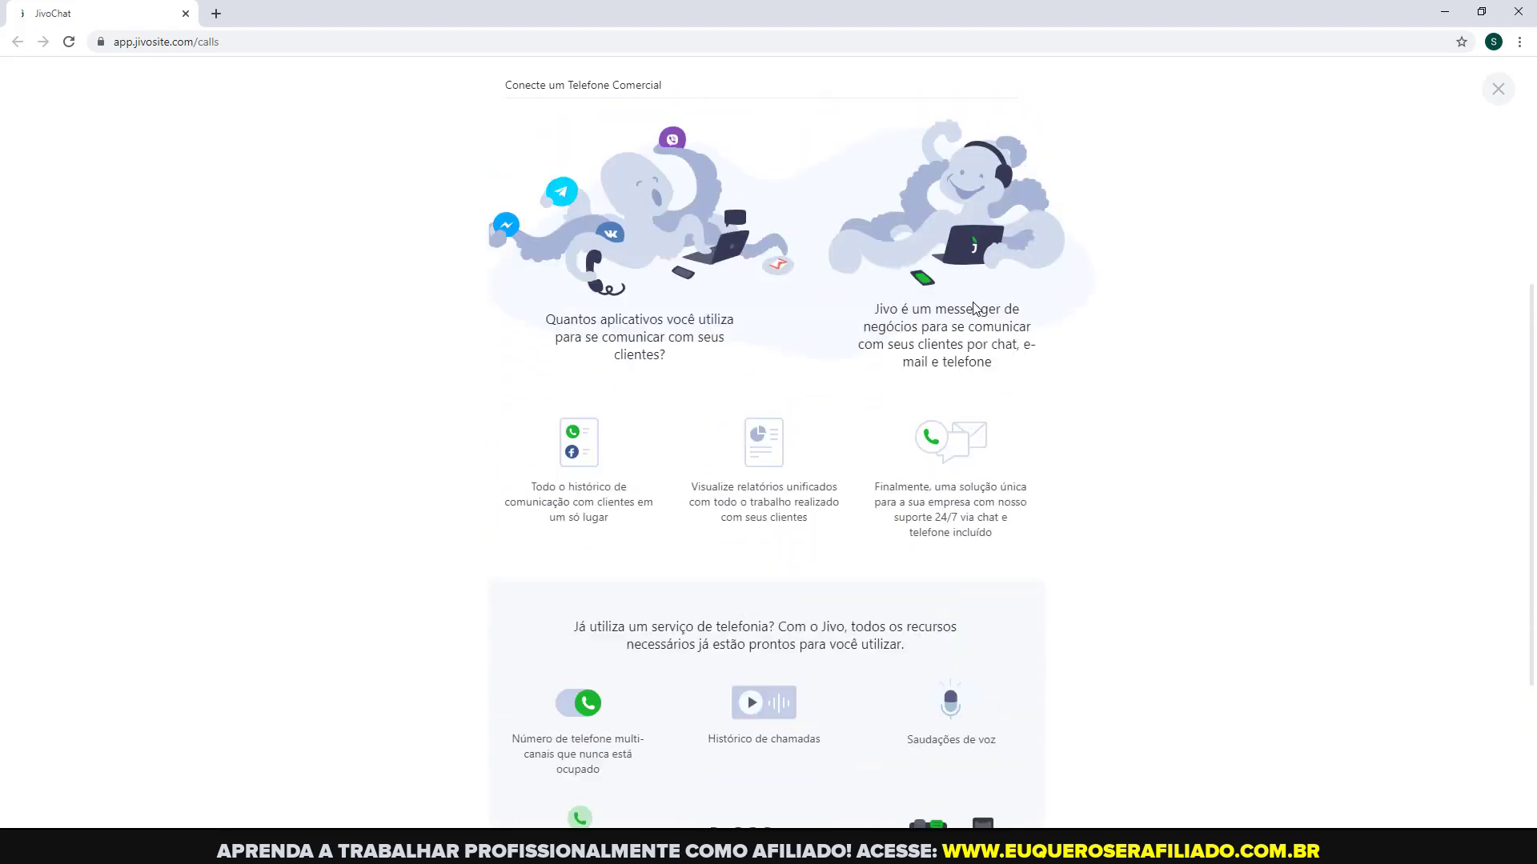
pyautogui.scroll(4, 1529, 90)
pyautogui.click(1508, 91)
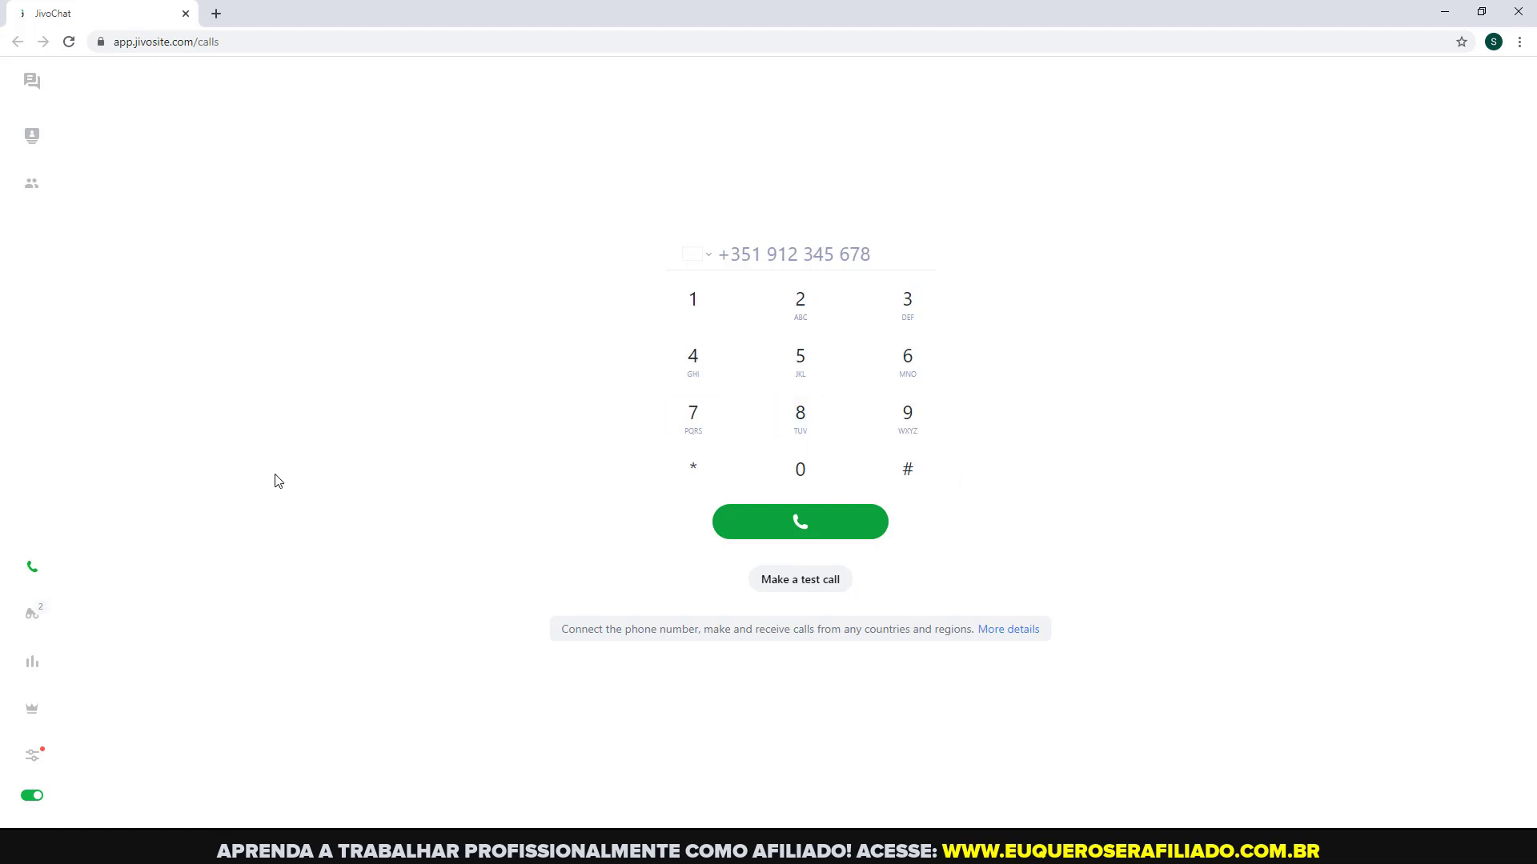
pyautogui.click(33, 634)
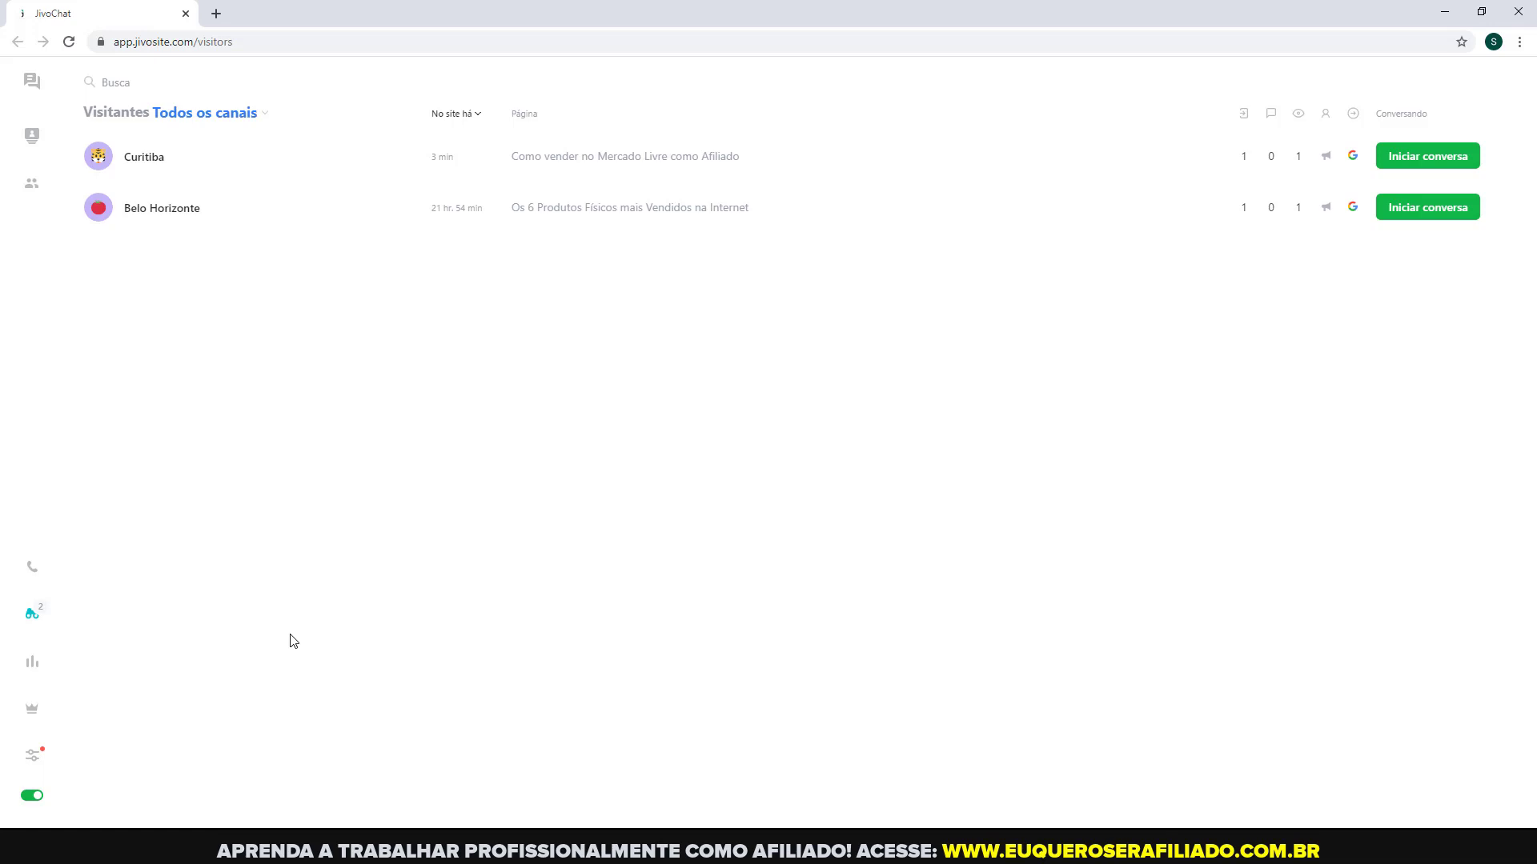
# Step: Leave the channel filter unchanged and start a conversation with the Curitiba visitor
pyautogui.click(264, 118)
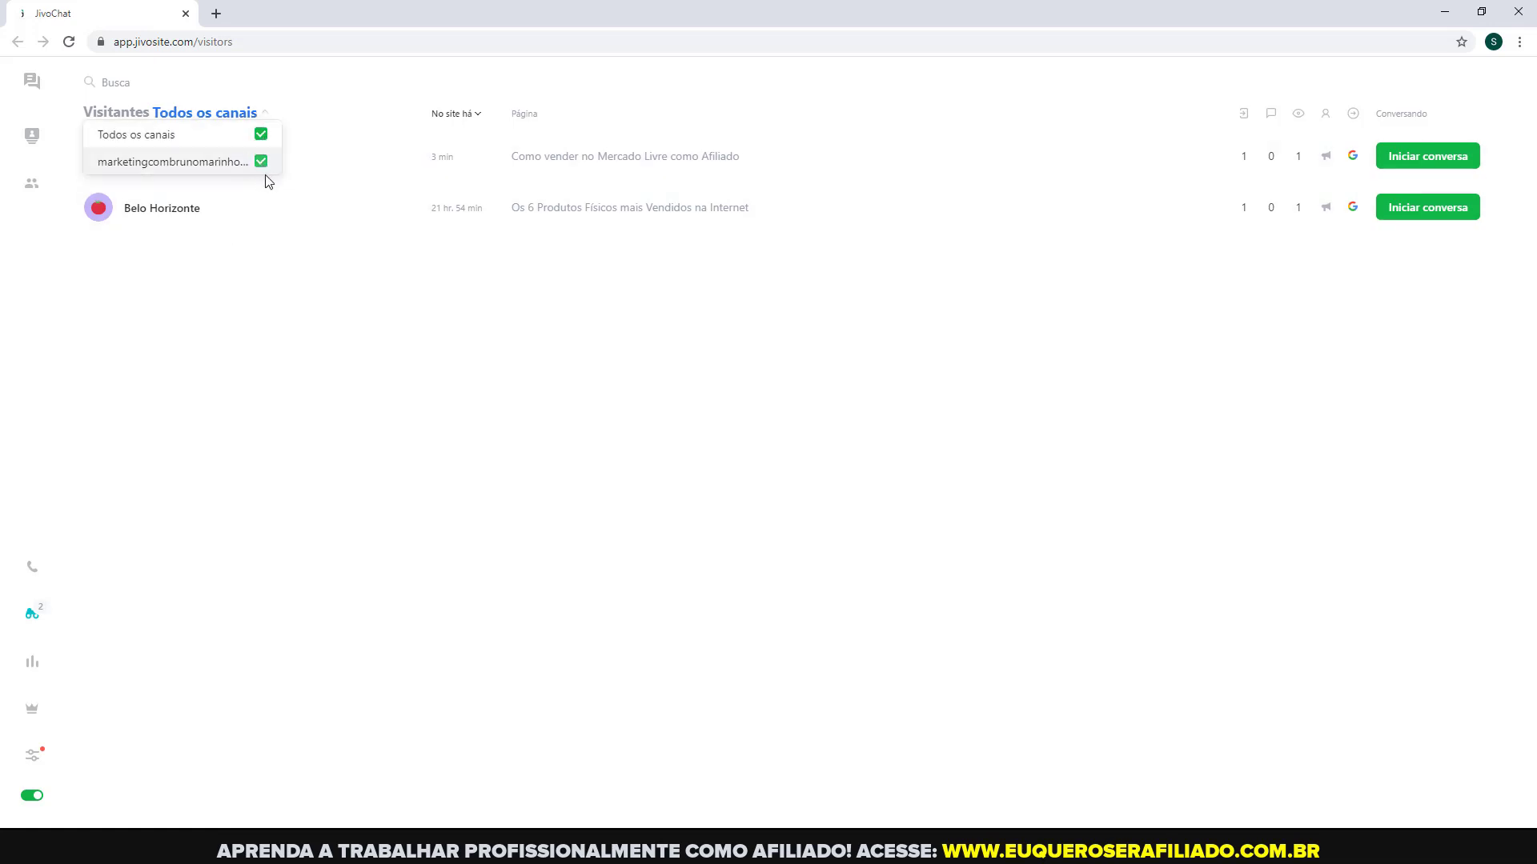
pyautogui.click(290, 300)
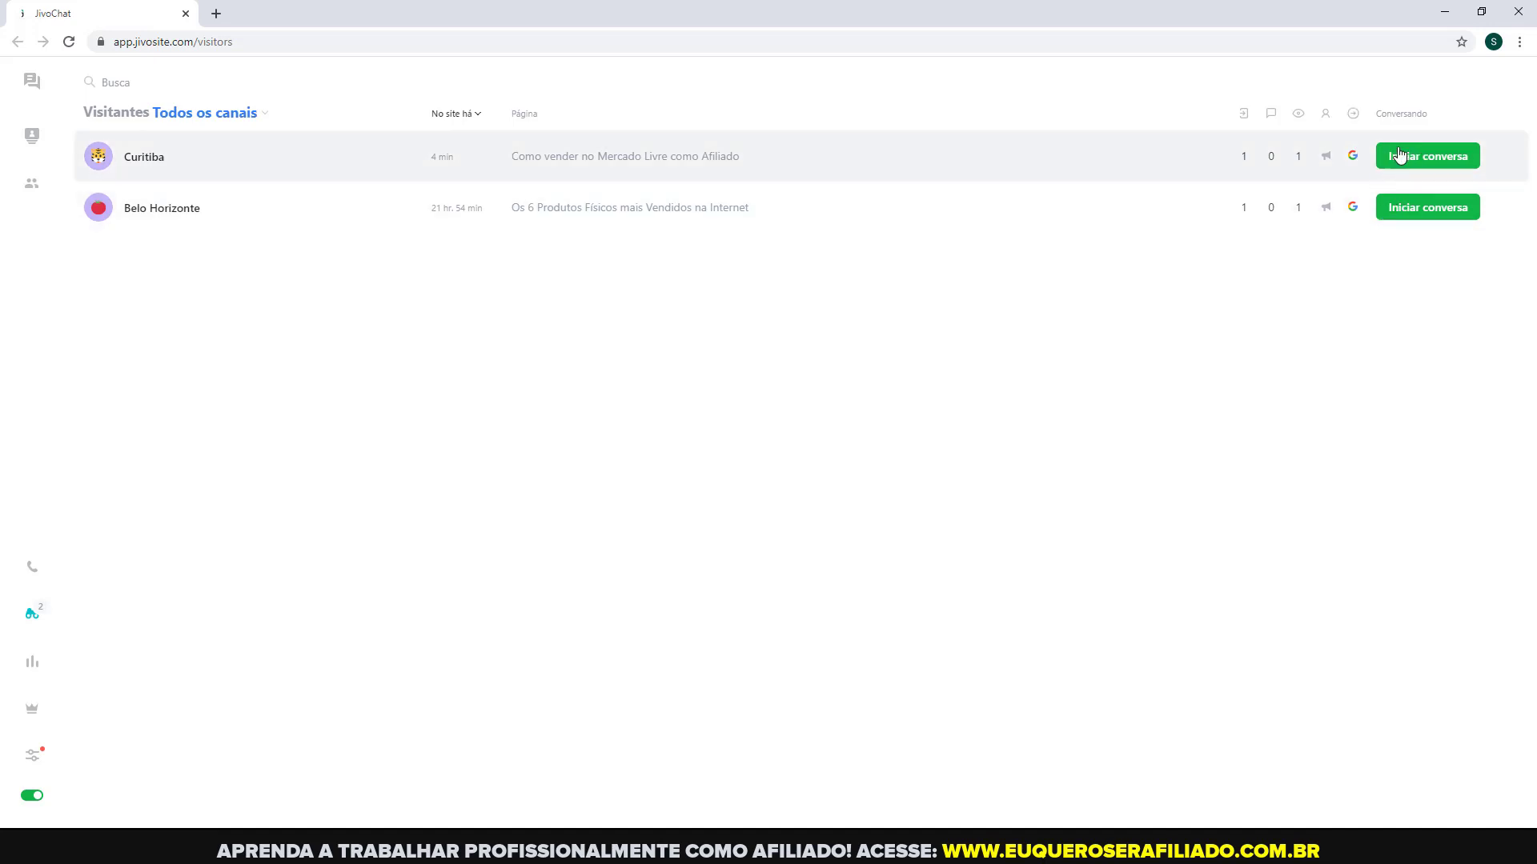
pyautogui.click(1401, 168)
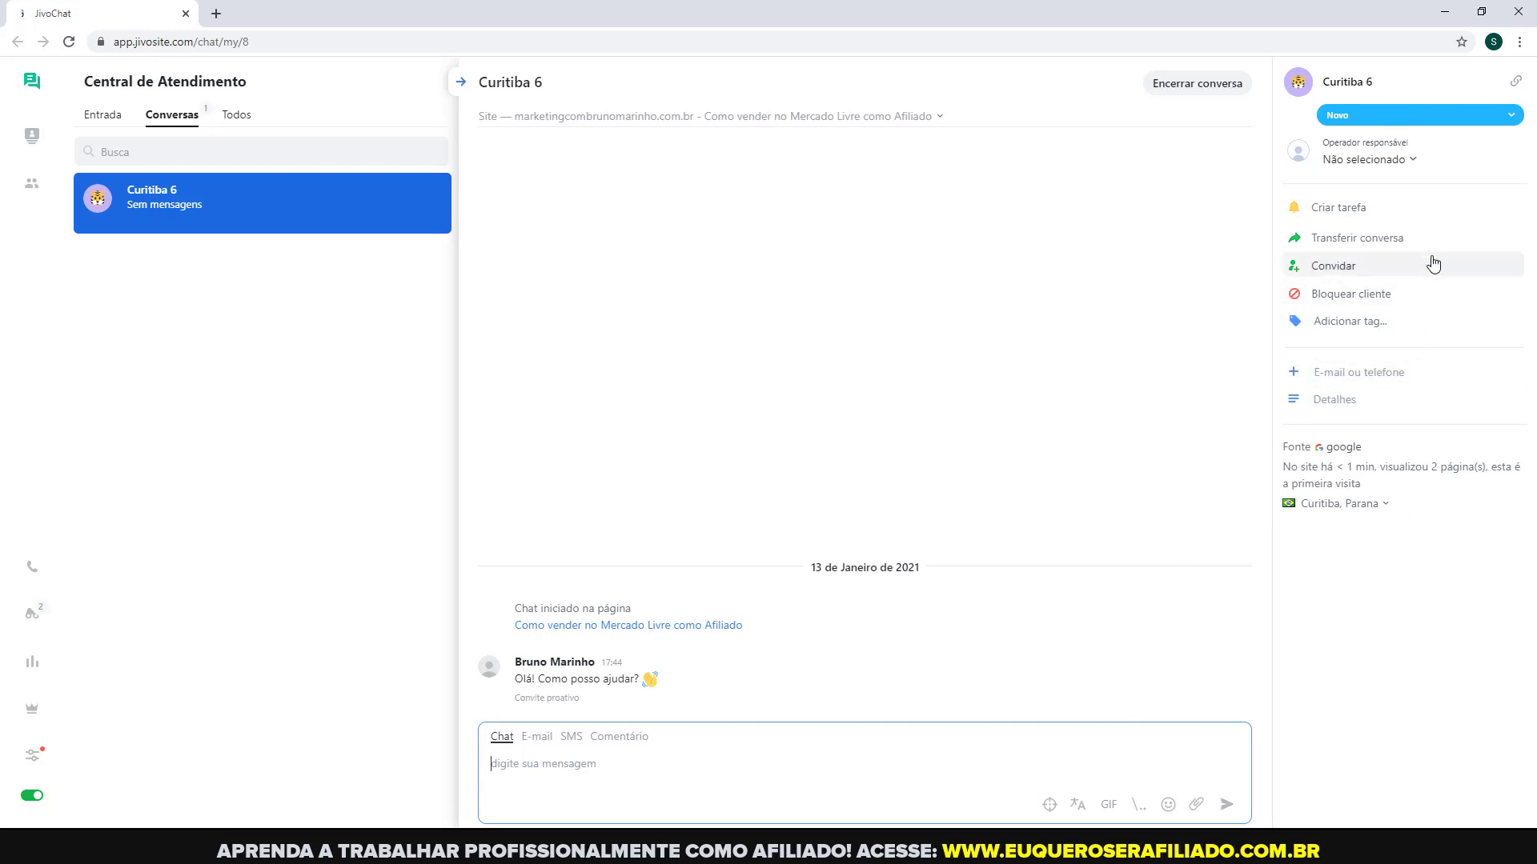
# Step: Review the chat's operator and statuses, end the Curitiba conversation, and return to Visitantes
pyautogui.click(1411, 161)
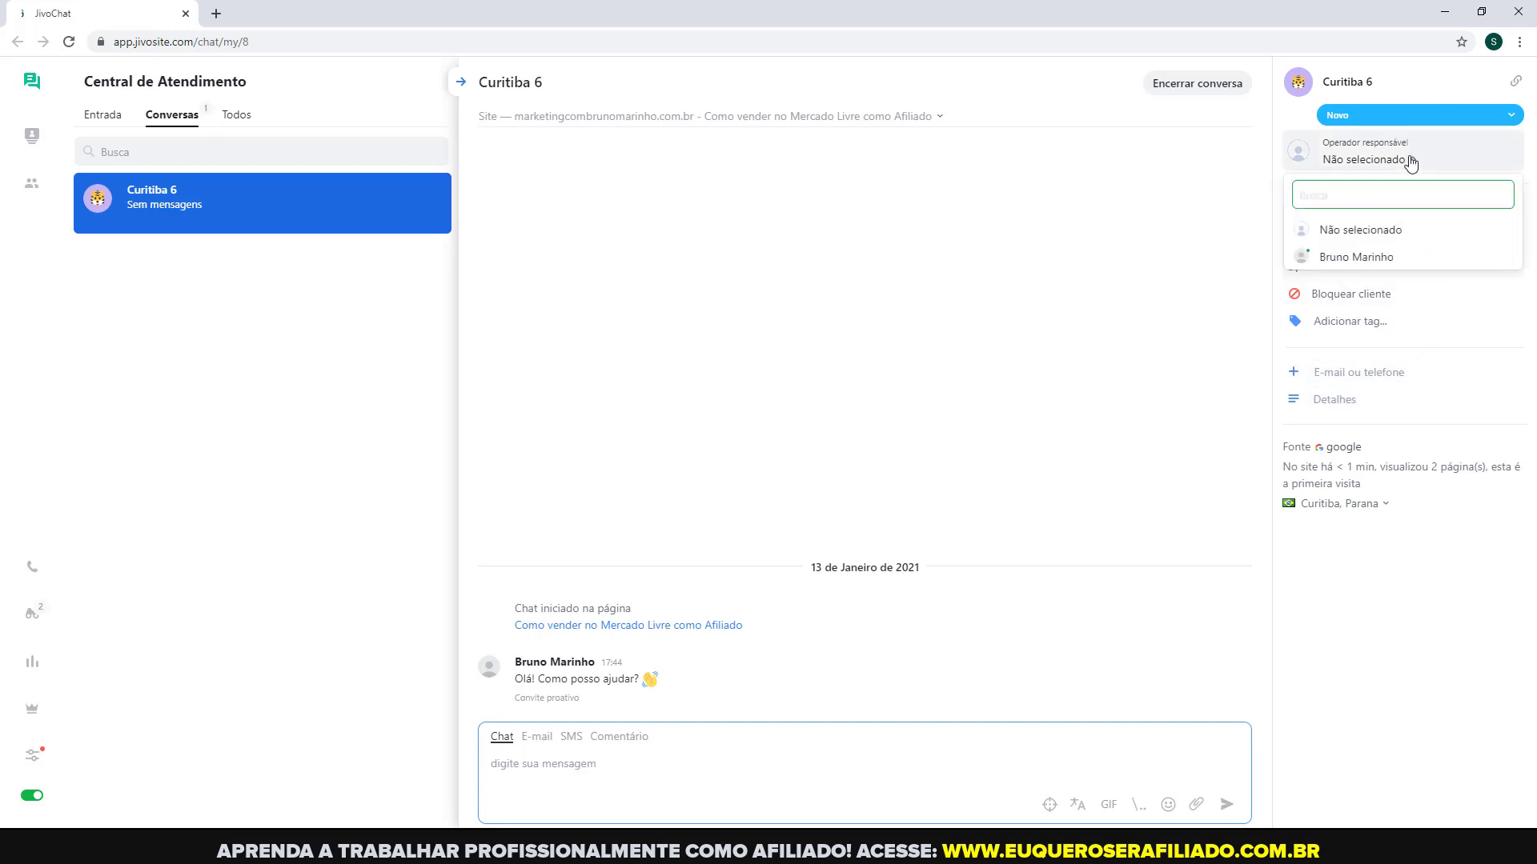
pyautogui.click(1413, 120)
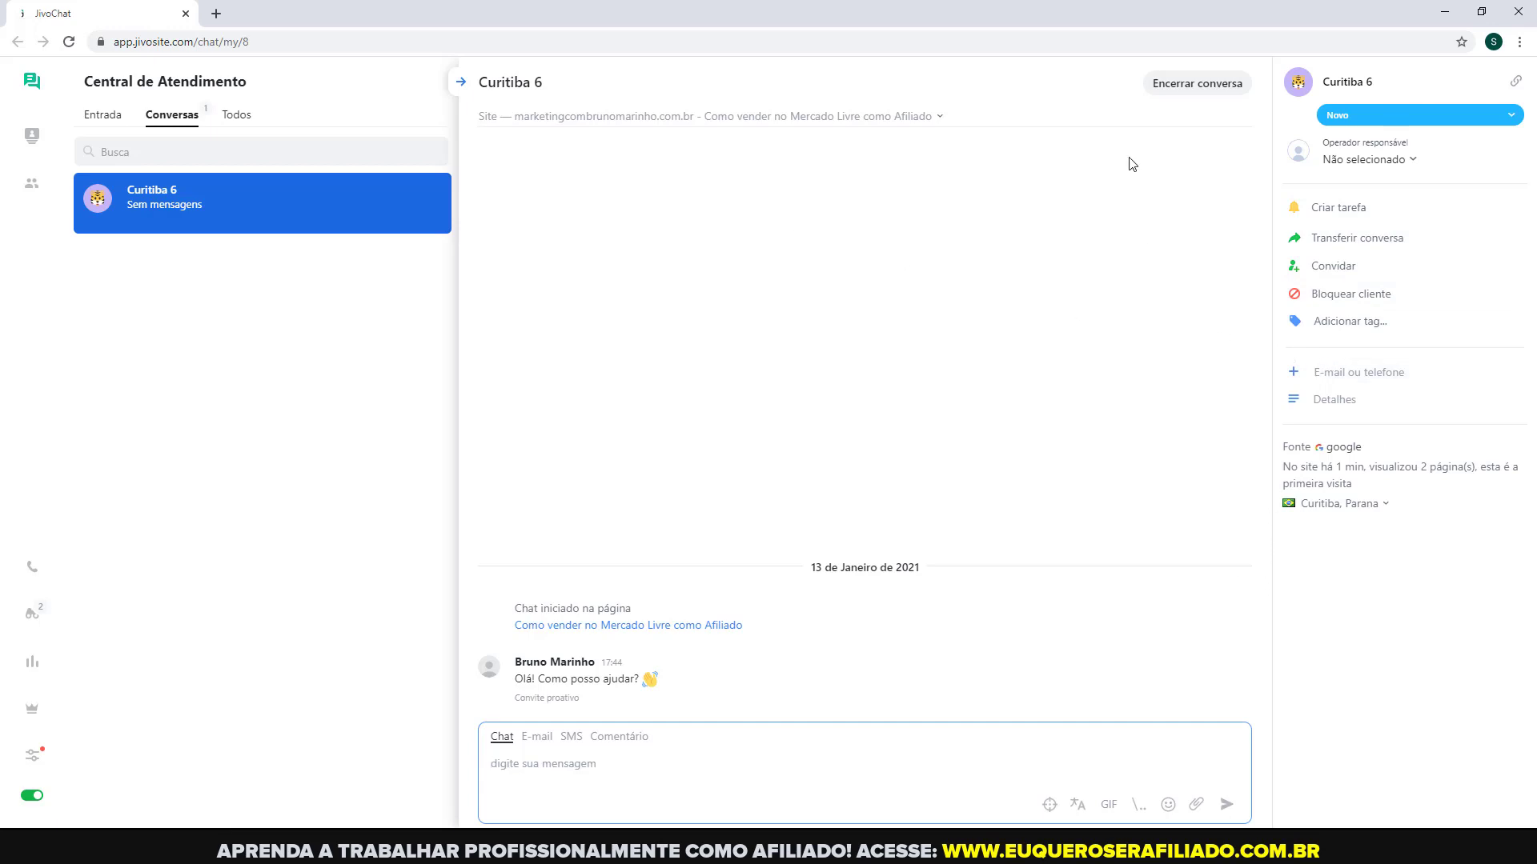
pyautogui.click(1198, 85)
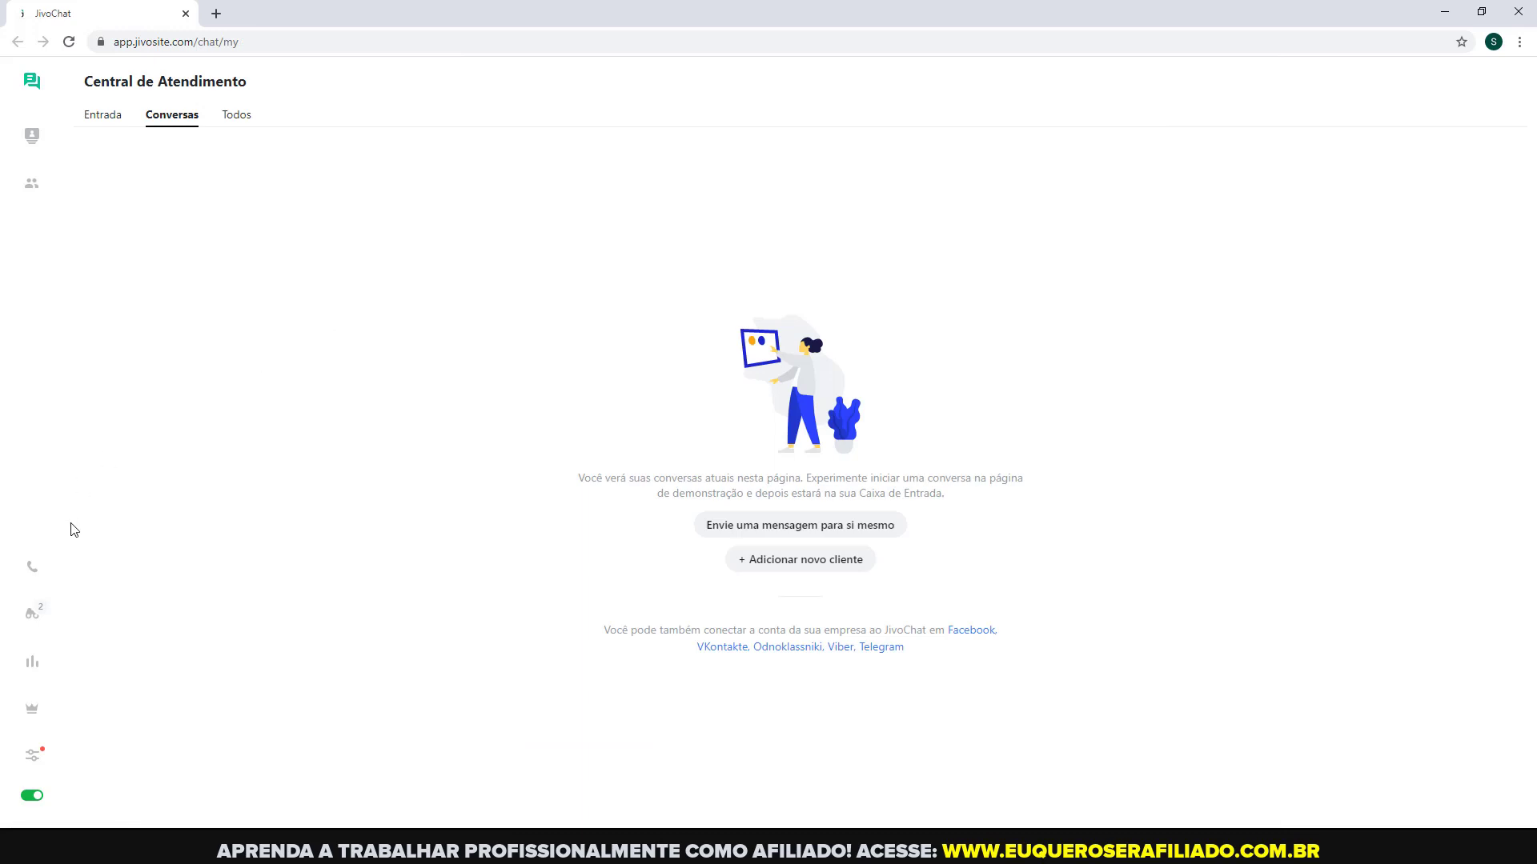
pyautogui.click(34, 614)
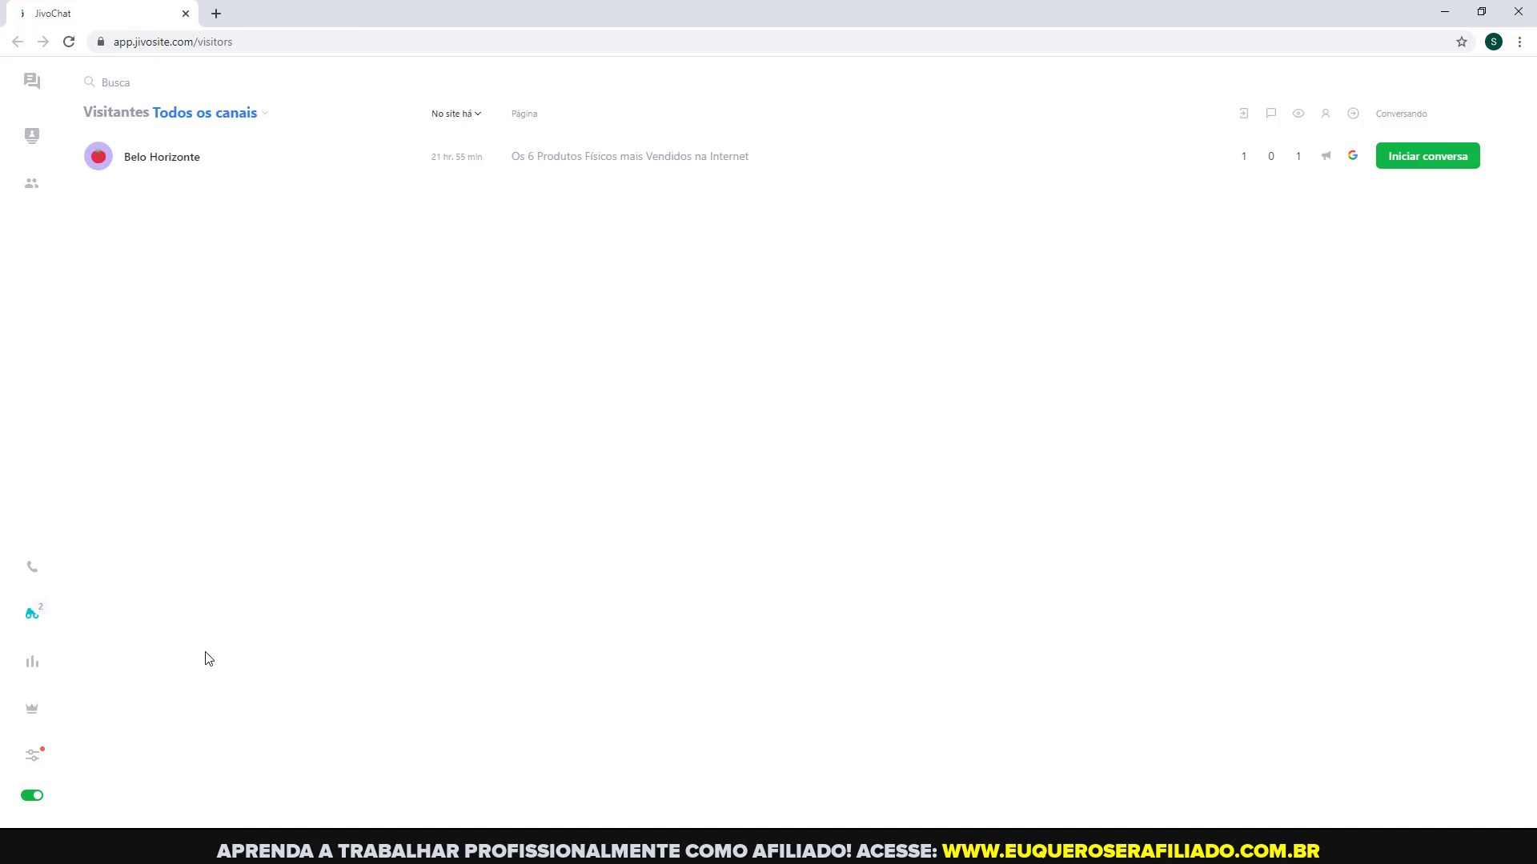
# Step: Open Estatísticas and review the status indicators: 0% lost chats, 0 s first response, 0 chats
pyautogui.click(32, 668)
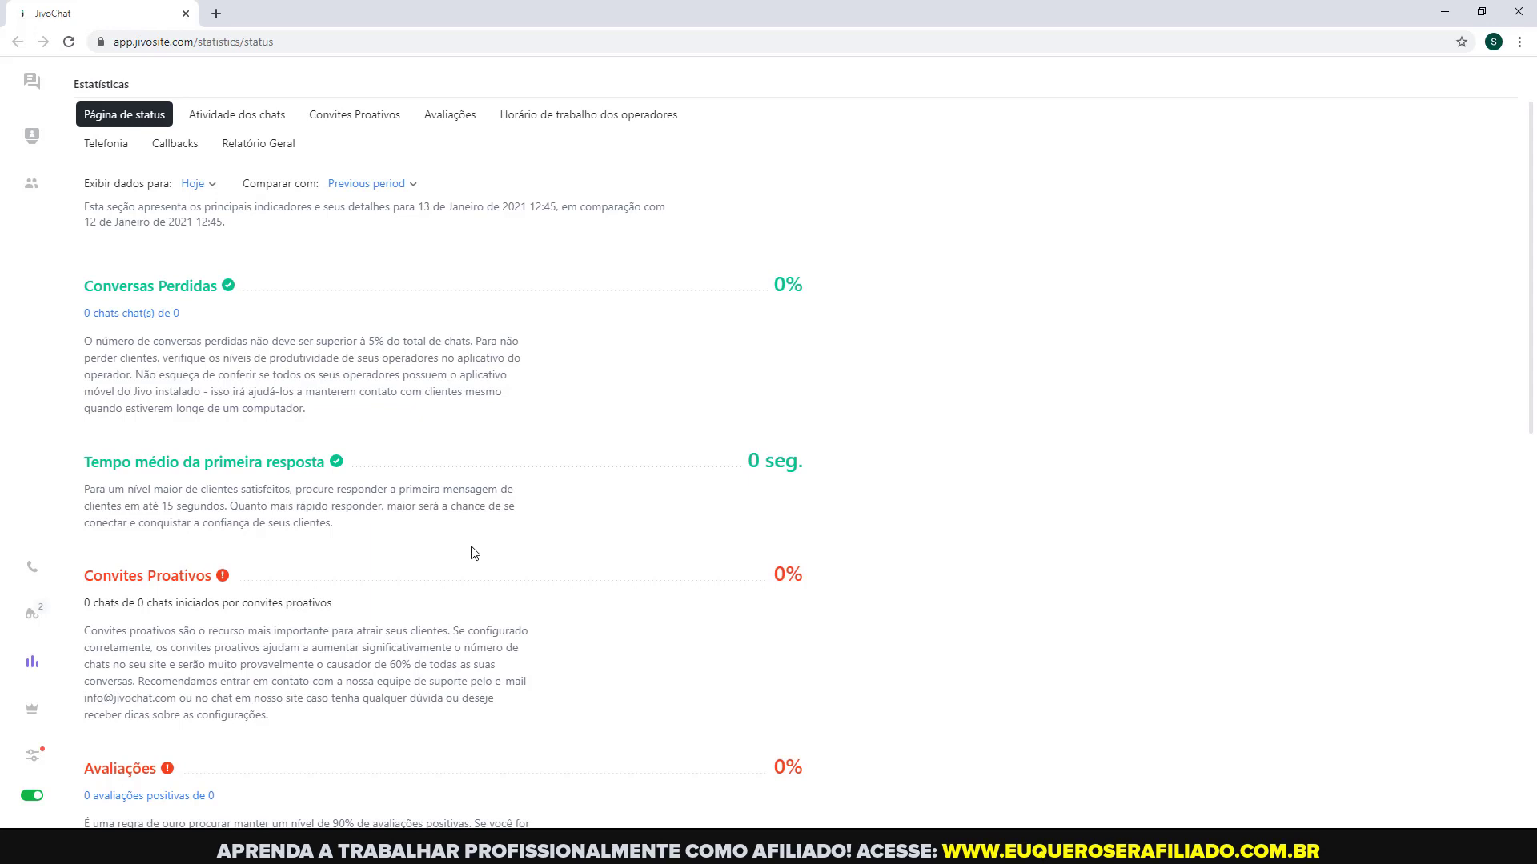
pyautogui.scroll(-10, 474, 552)
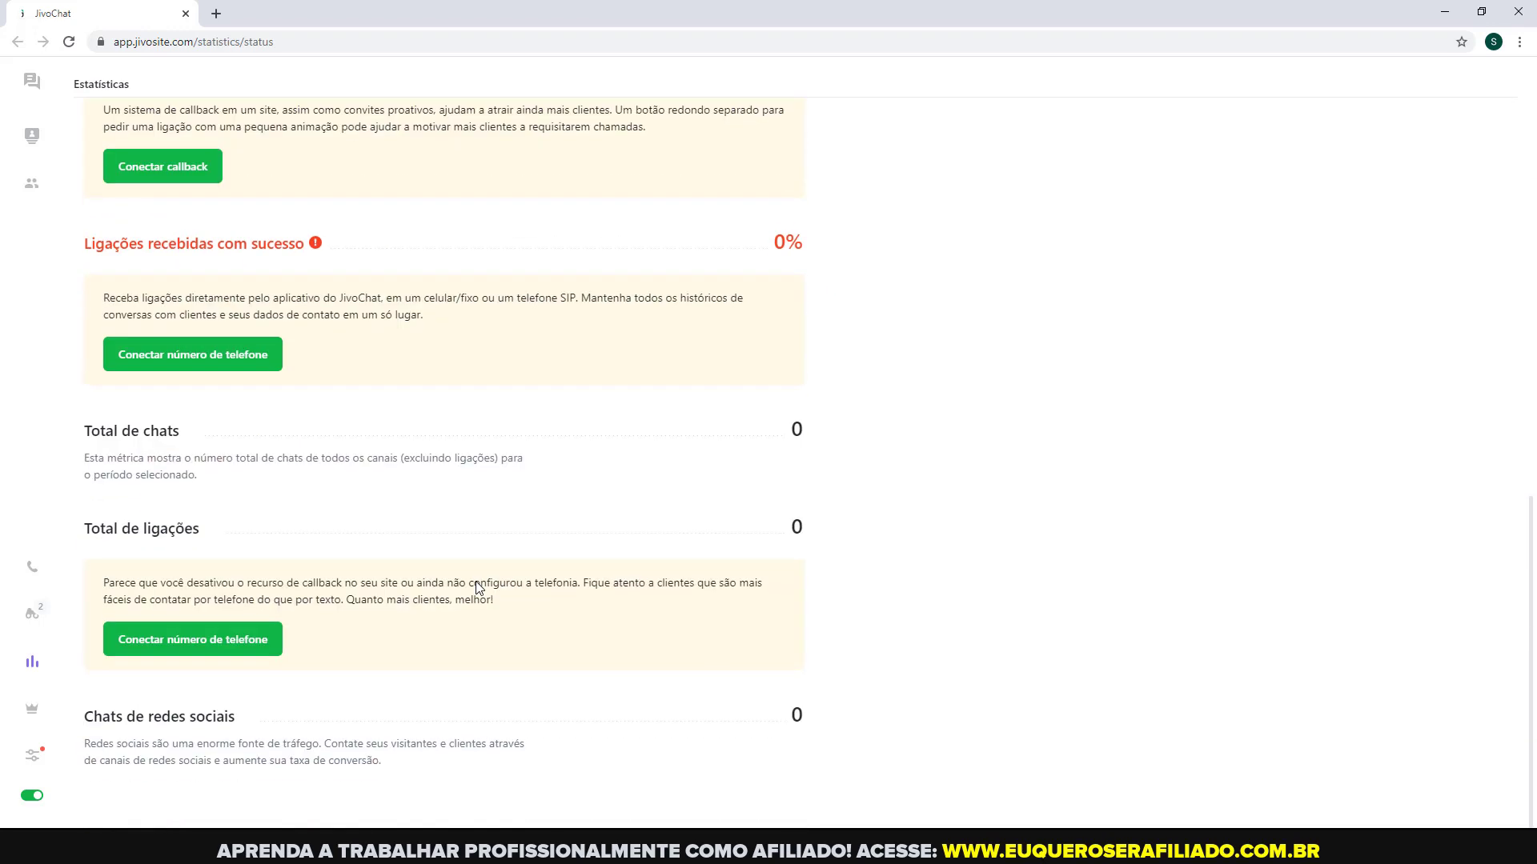
pyautogui.scroll(10, 473, 590)
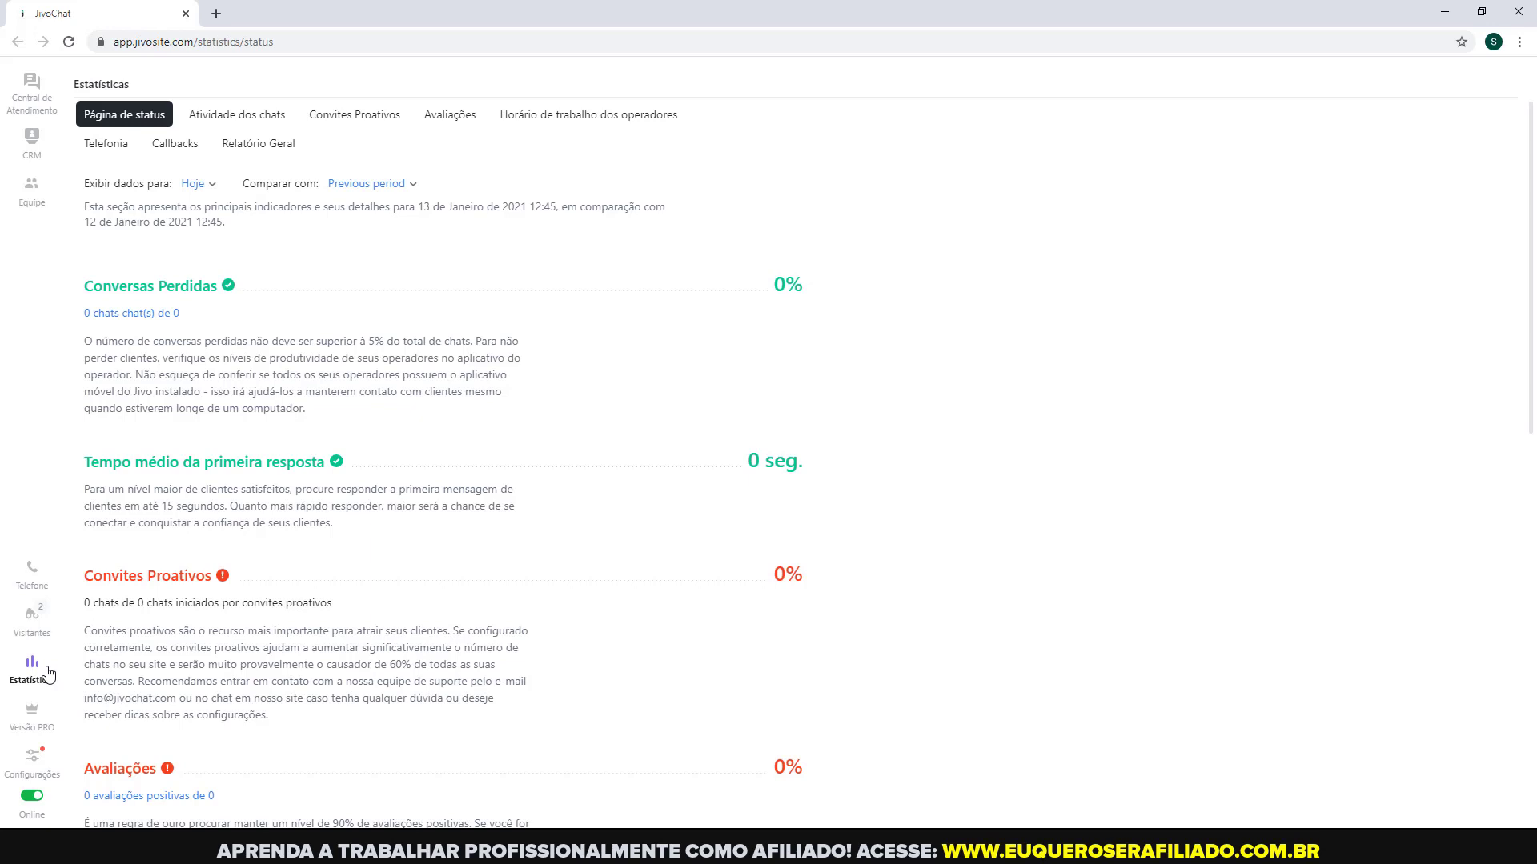
# Step: Check the PRO trial details, then open settings and reach the Equipe page listing the administrator operator
pyautogui.click(46, 736)
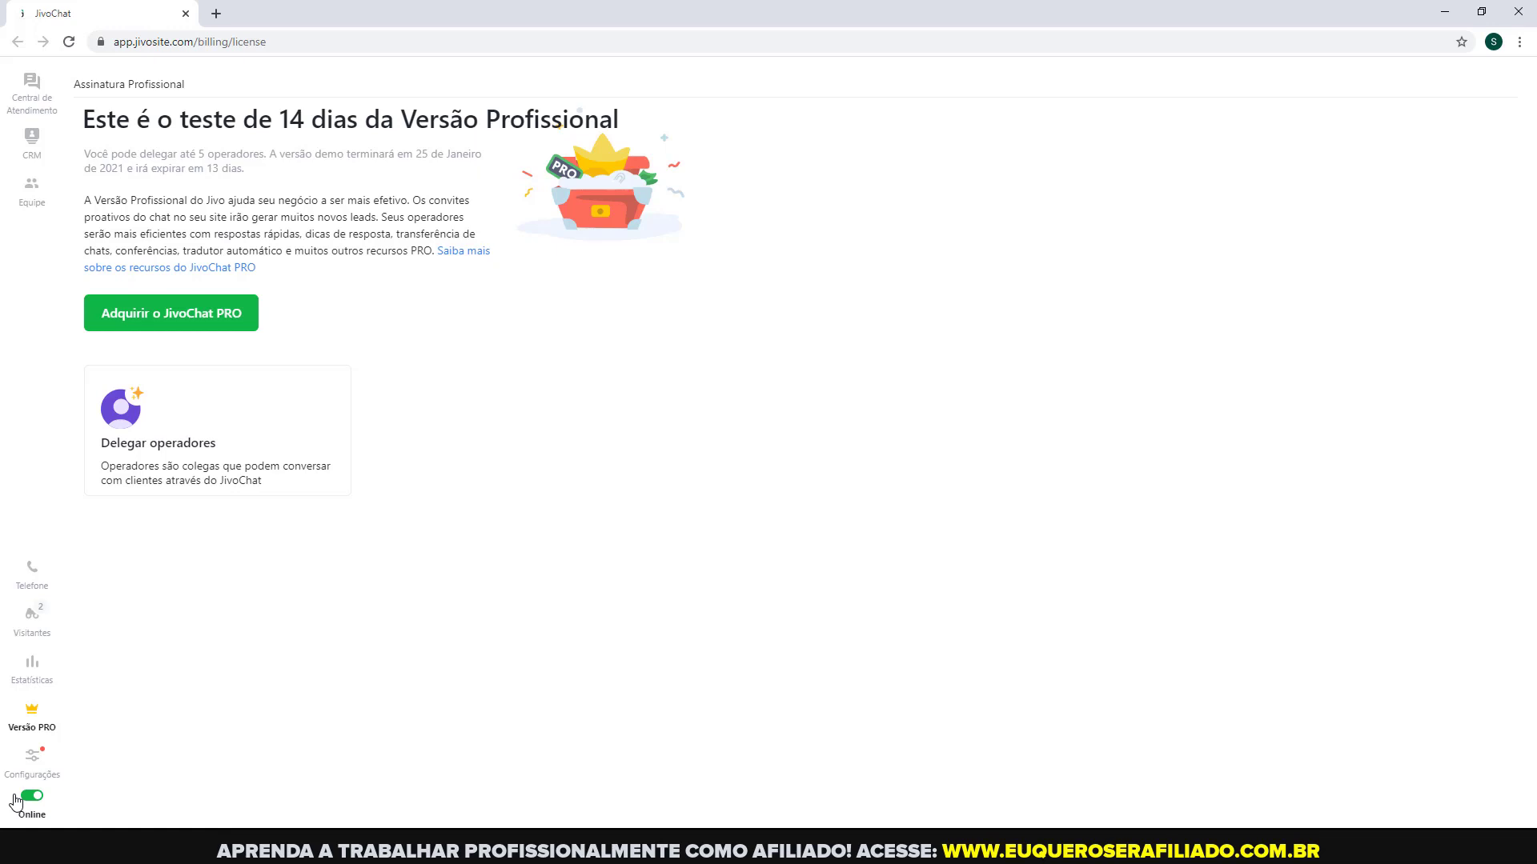
pyautogui.click(56, 772)
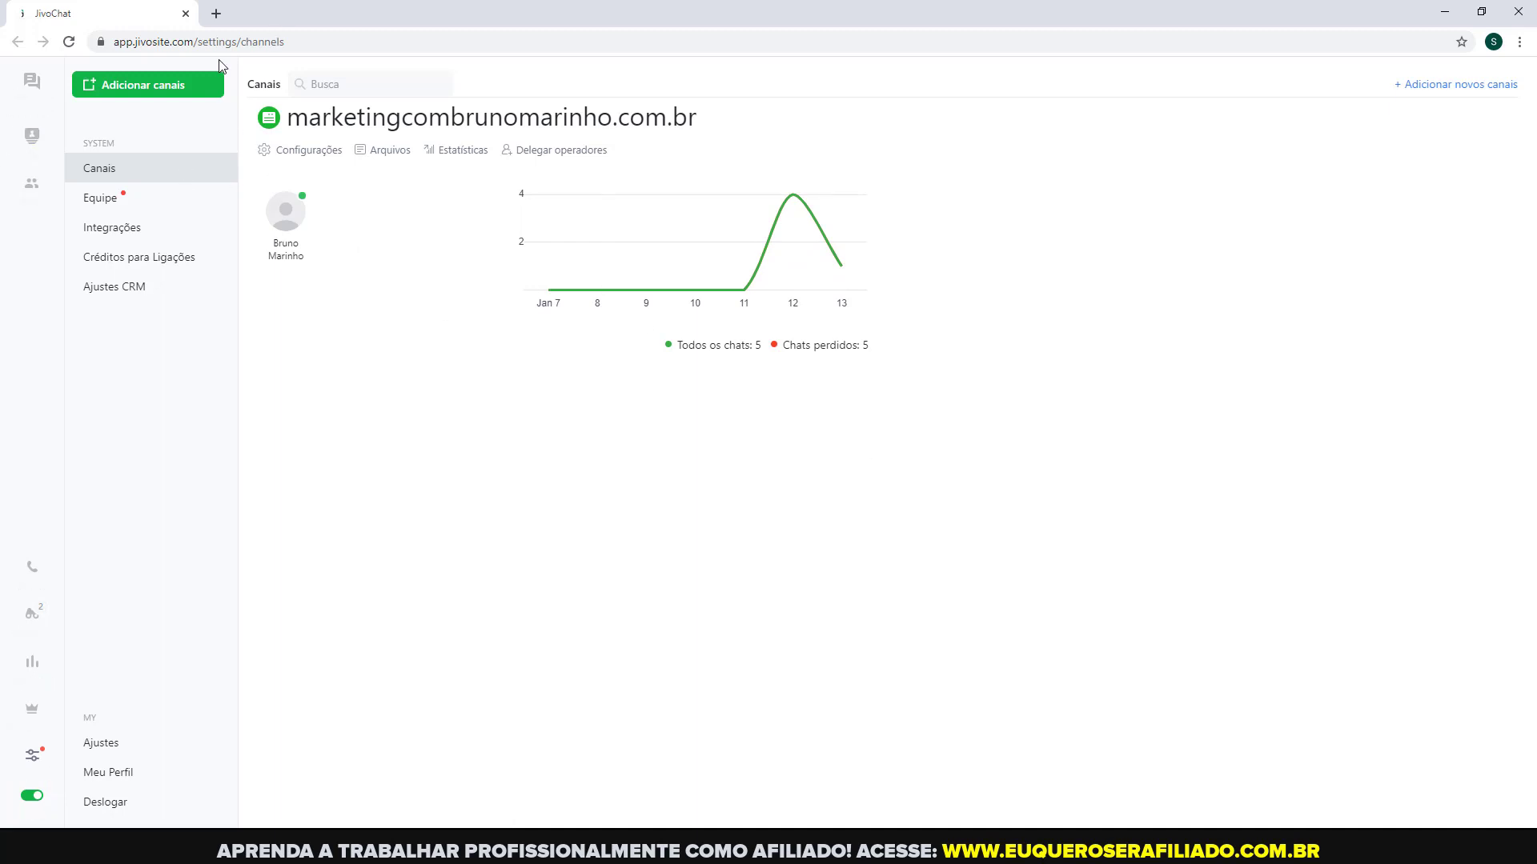
pyautogui.click(202, 89)
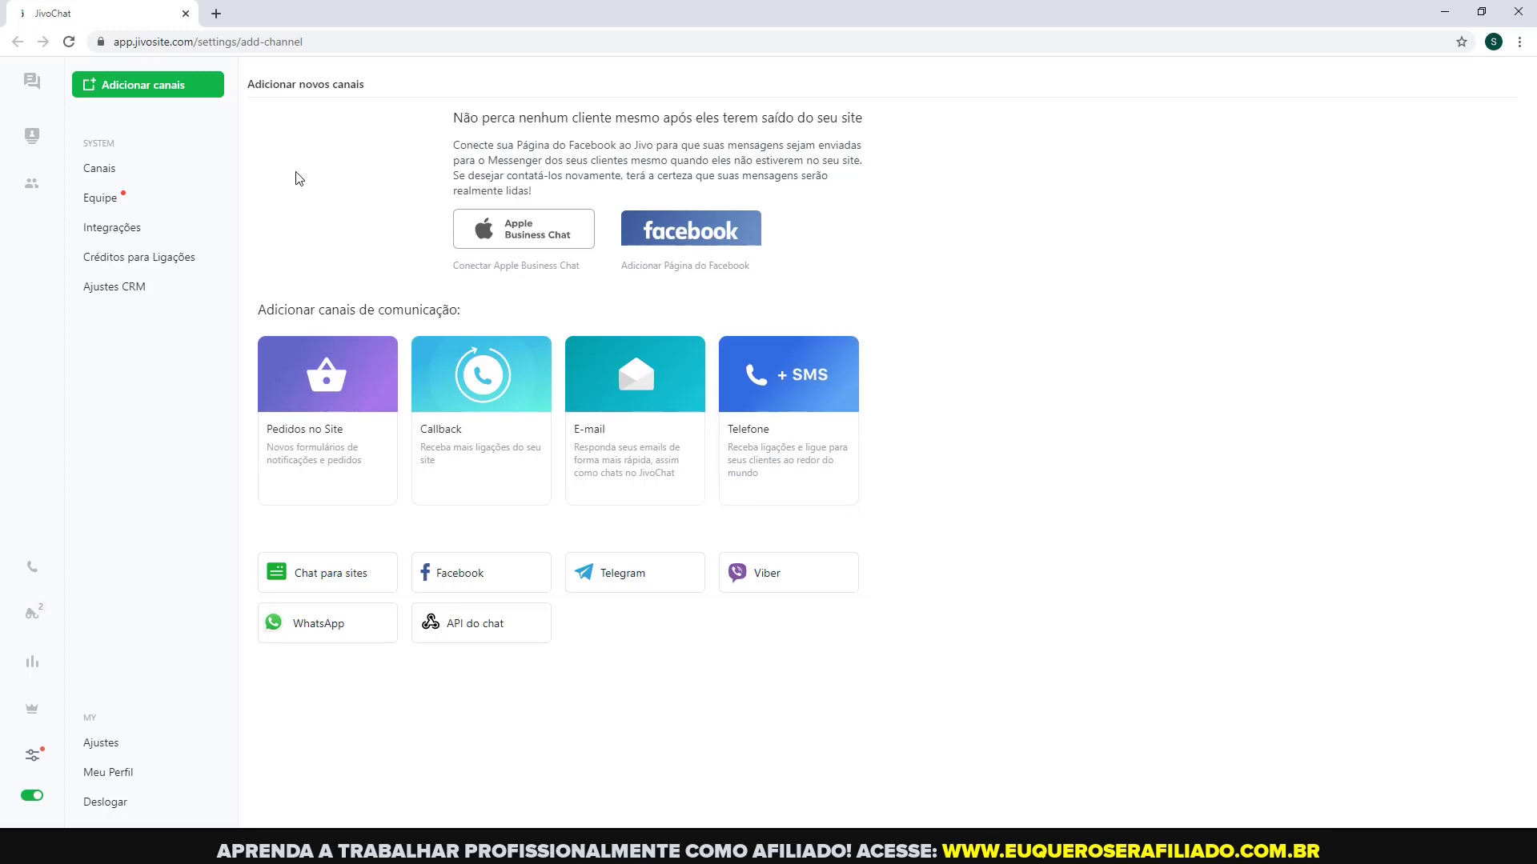
pyautogui.click(195, 215)
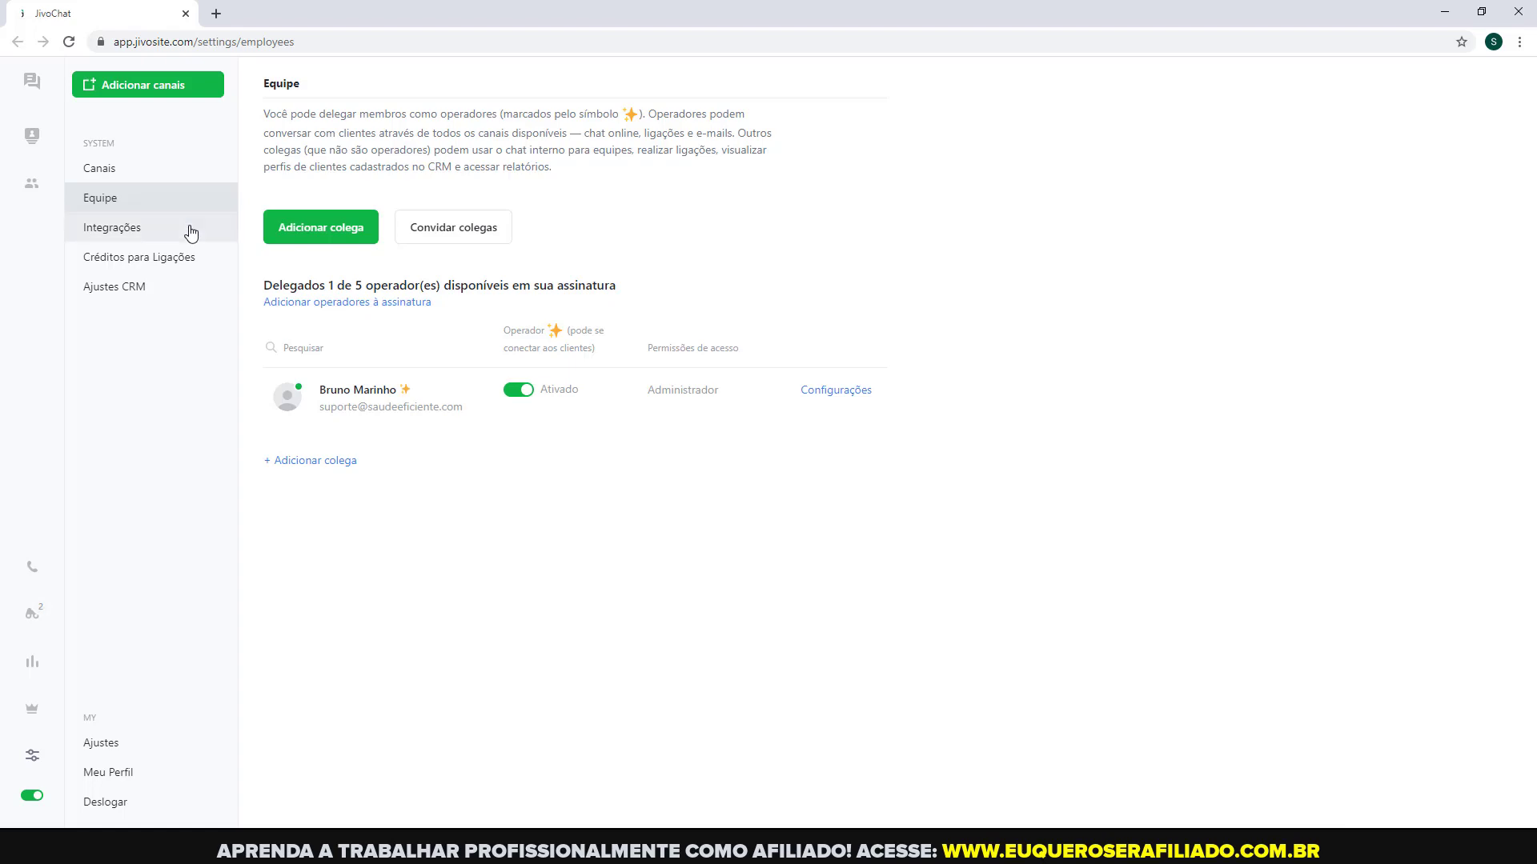
# Step: Browse the available integrations on the Integrações page
pyautogui.click(190, 228)
pyautogui.scroll(-6, 920, 395)
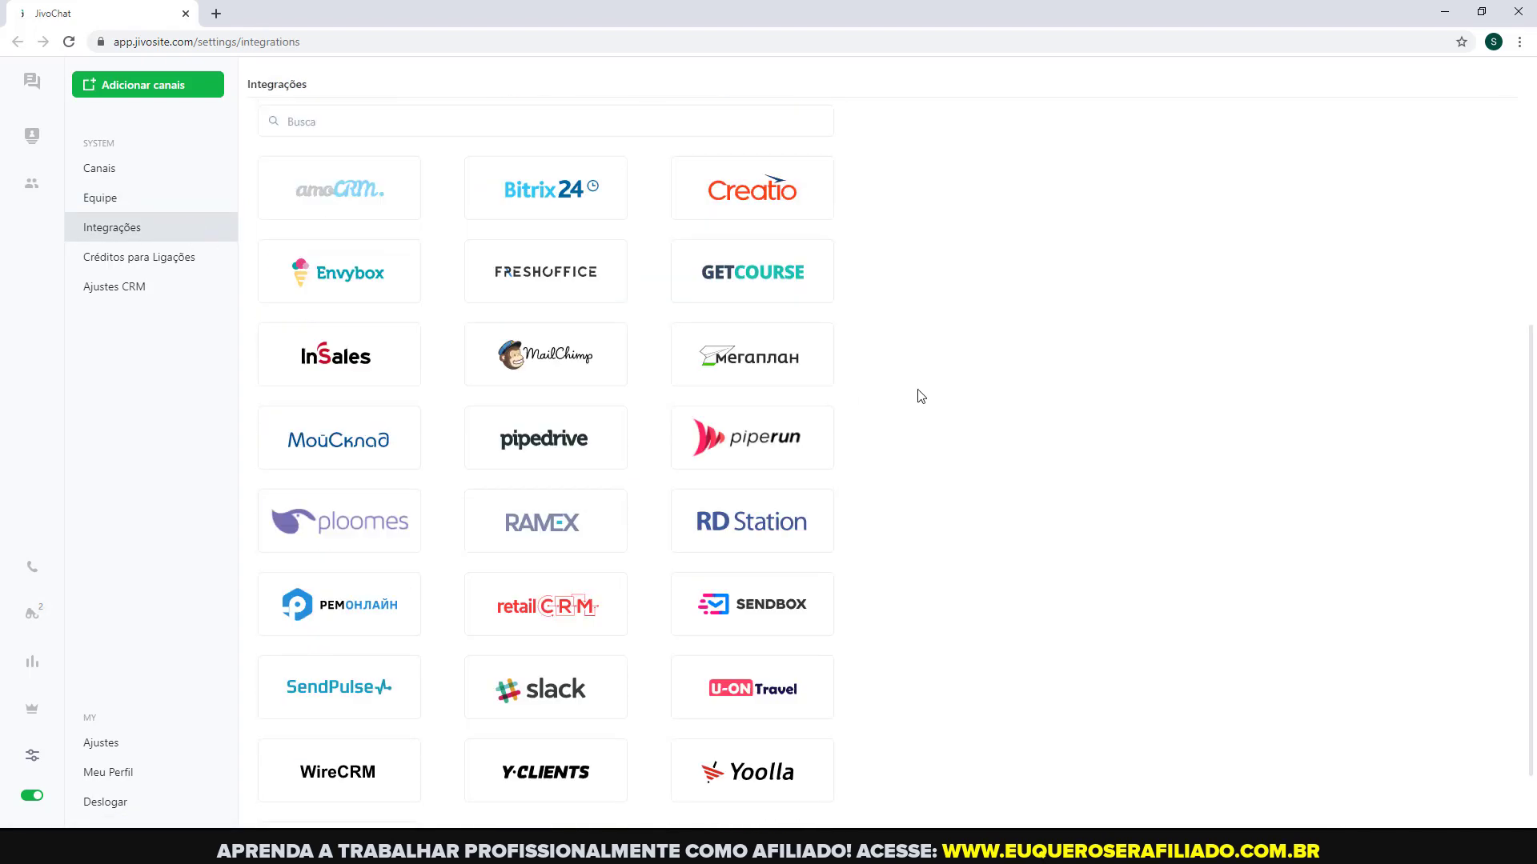
pyautogui.scroll(5, 921, 396)
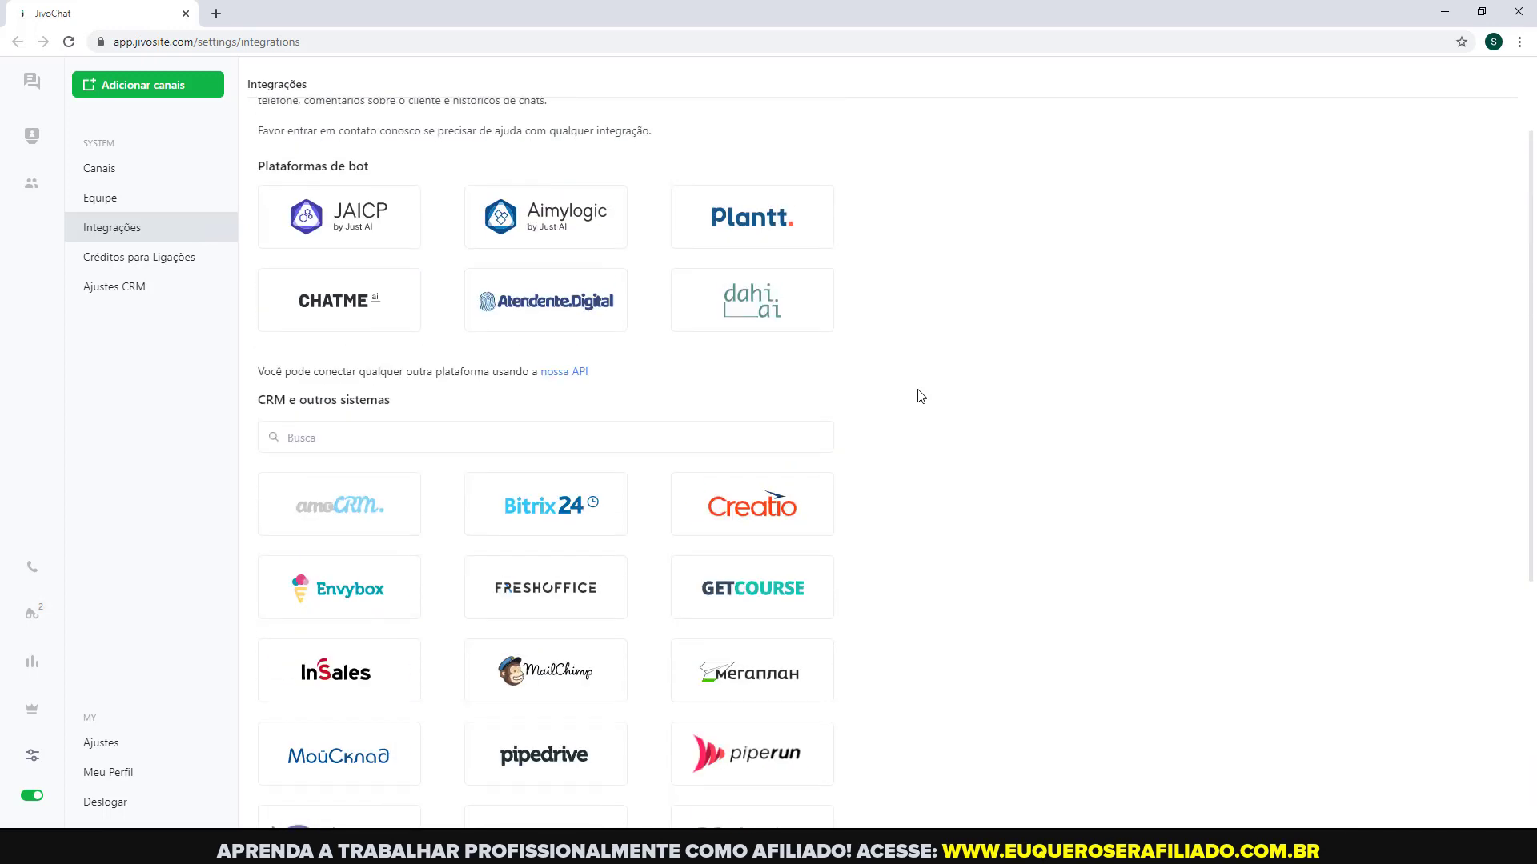
pyautogui.scroll(1, 920, 396)
# Step: Glance at Créditos para Ligações, close it, and open Ajustes CRM with its status stages
pyautogui.click(212, 258)
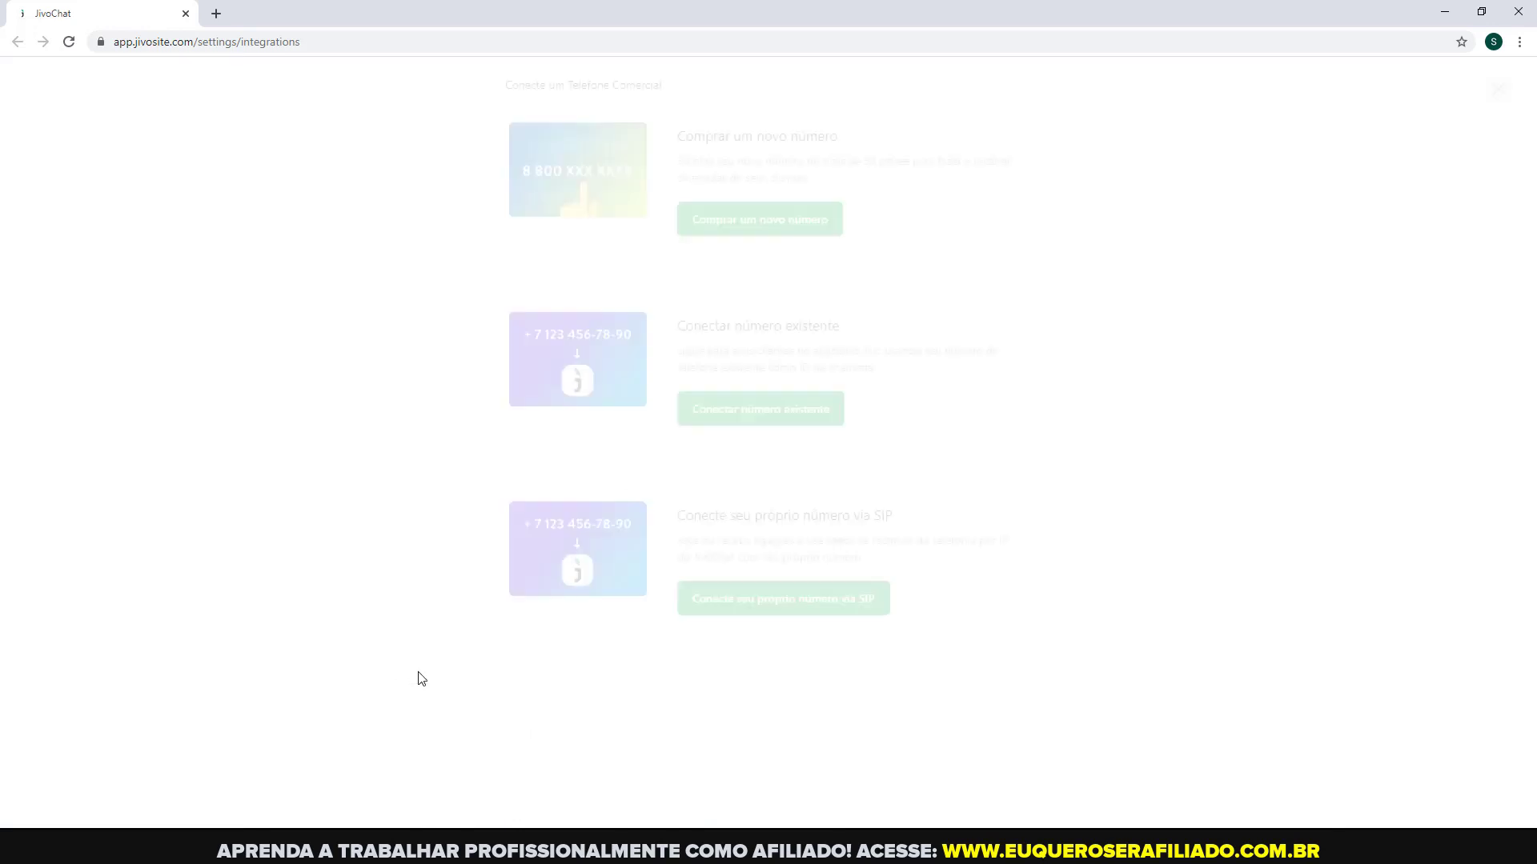
pyautogui.click(1515, 90)
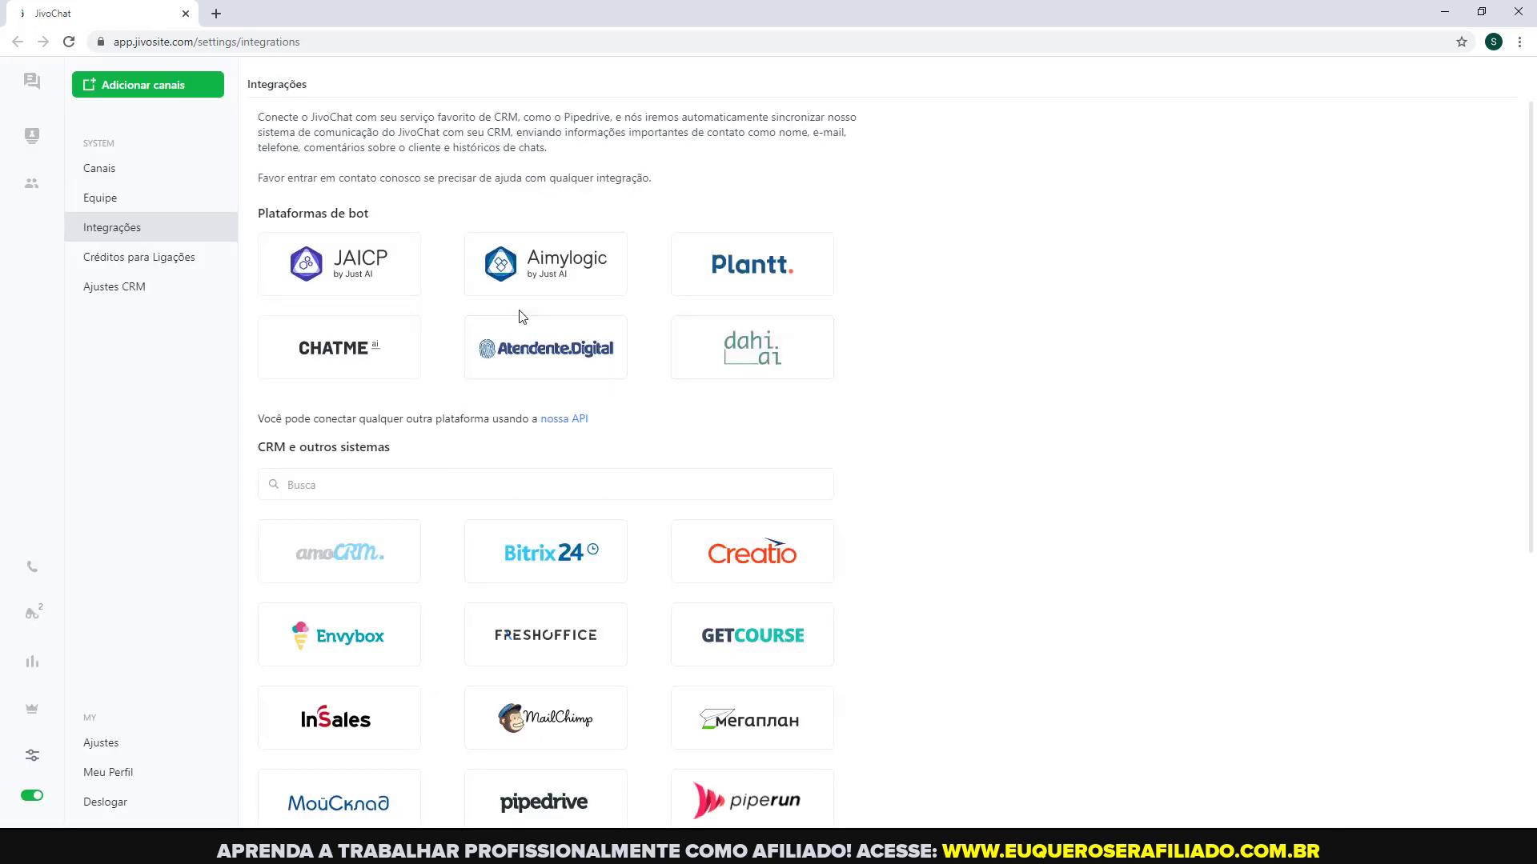
pyautogui.click(159, 296)
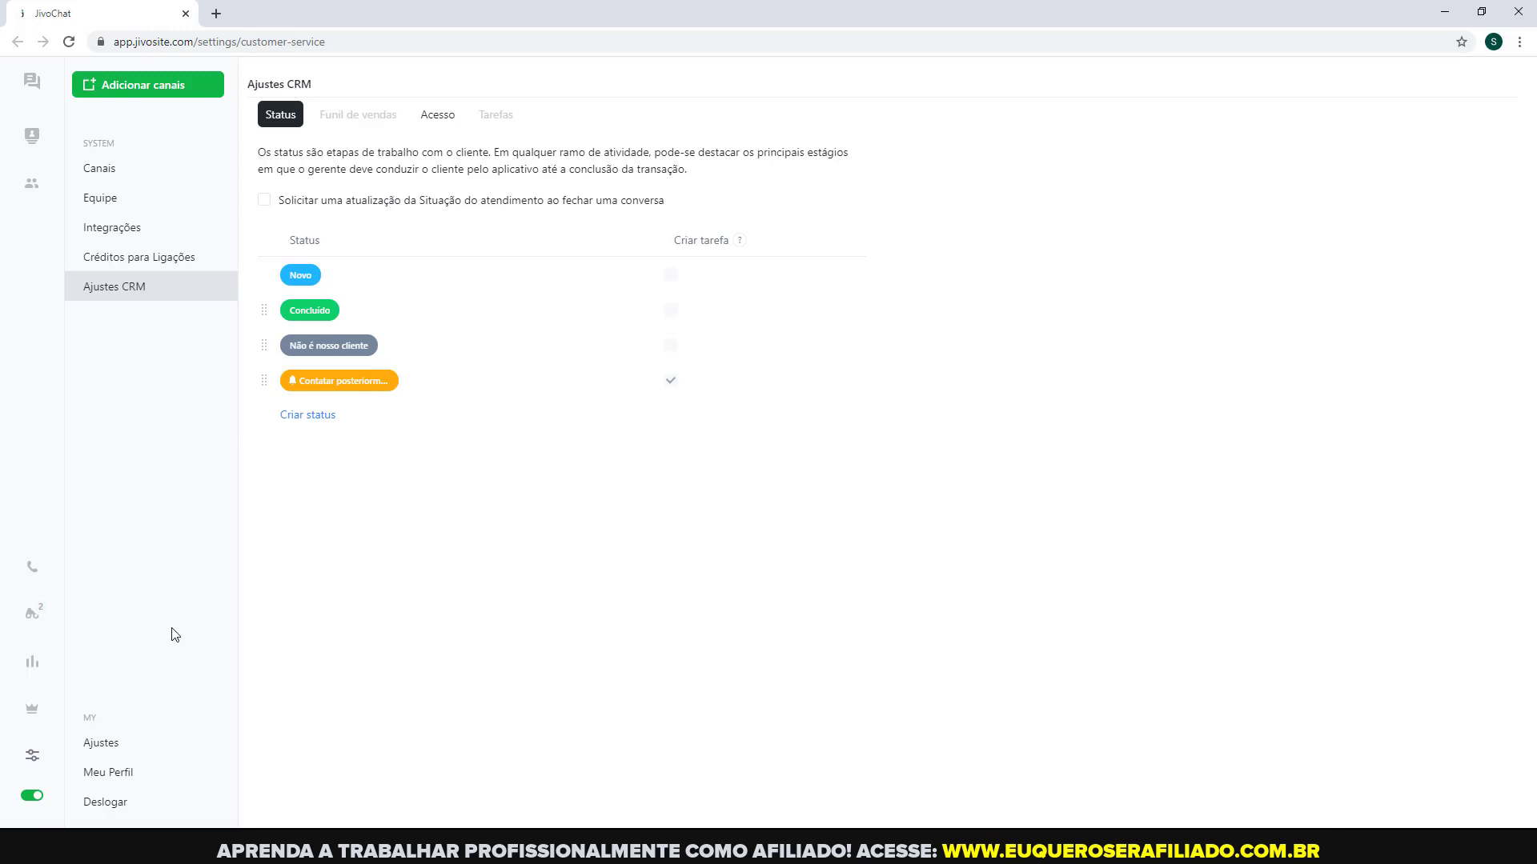
# Step: Pass through Ajustes and Meu Perfil to the Canais page showing 5 chats over Jan 7–13
pyautogui.click(124, 752)
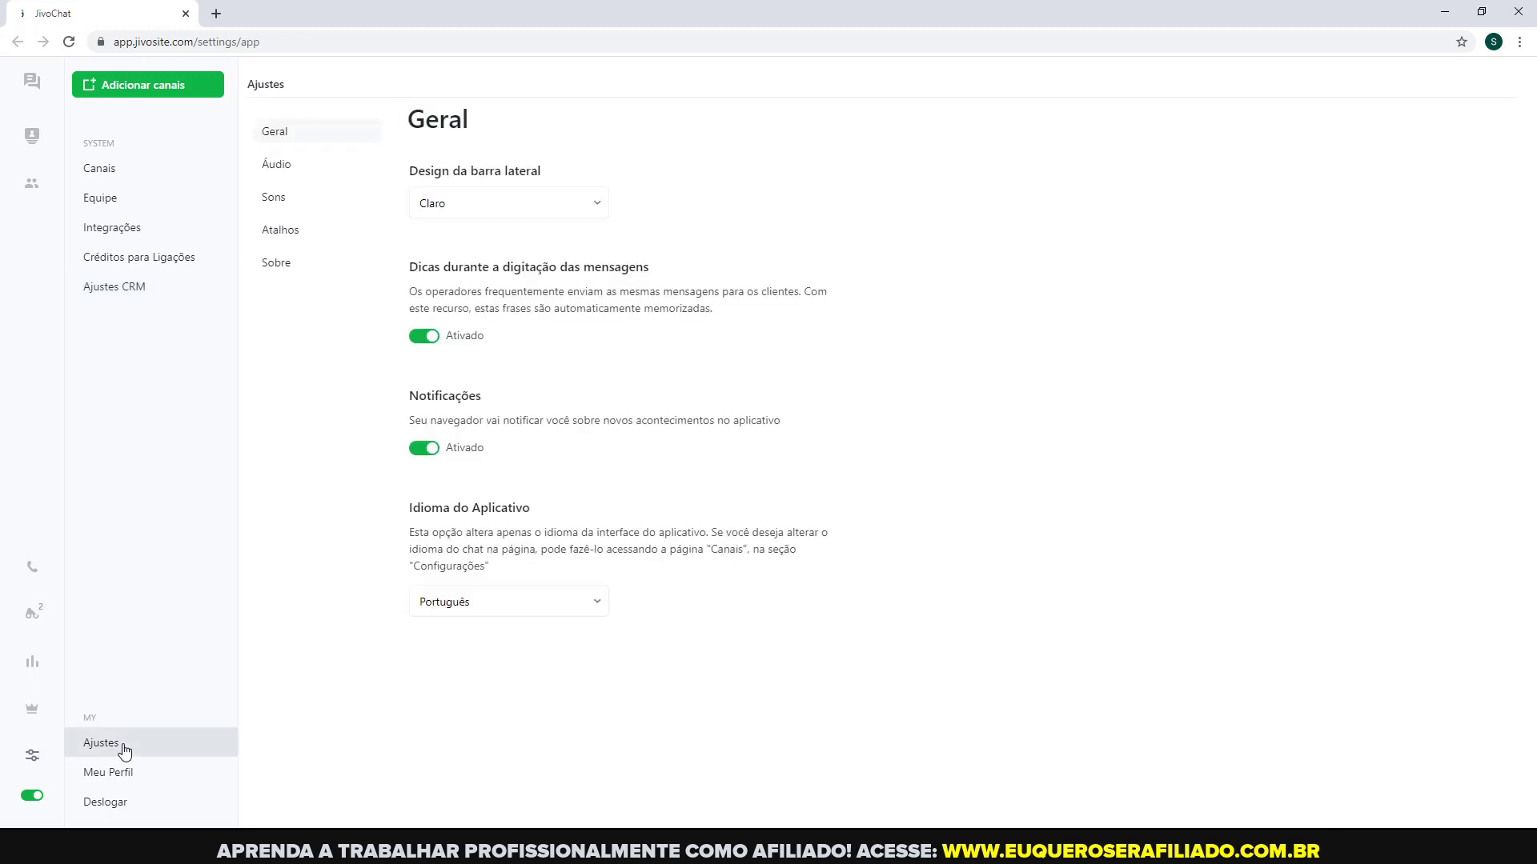
pyautogui.click(122, 771)
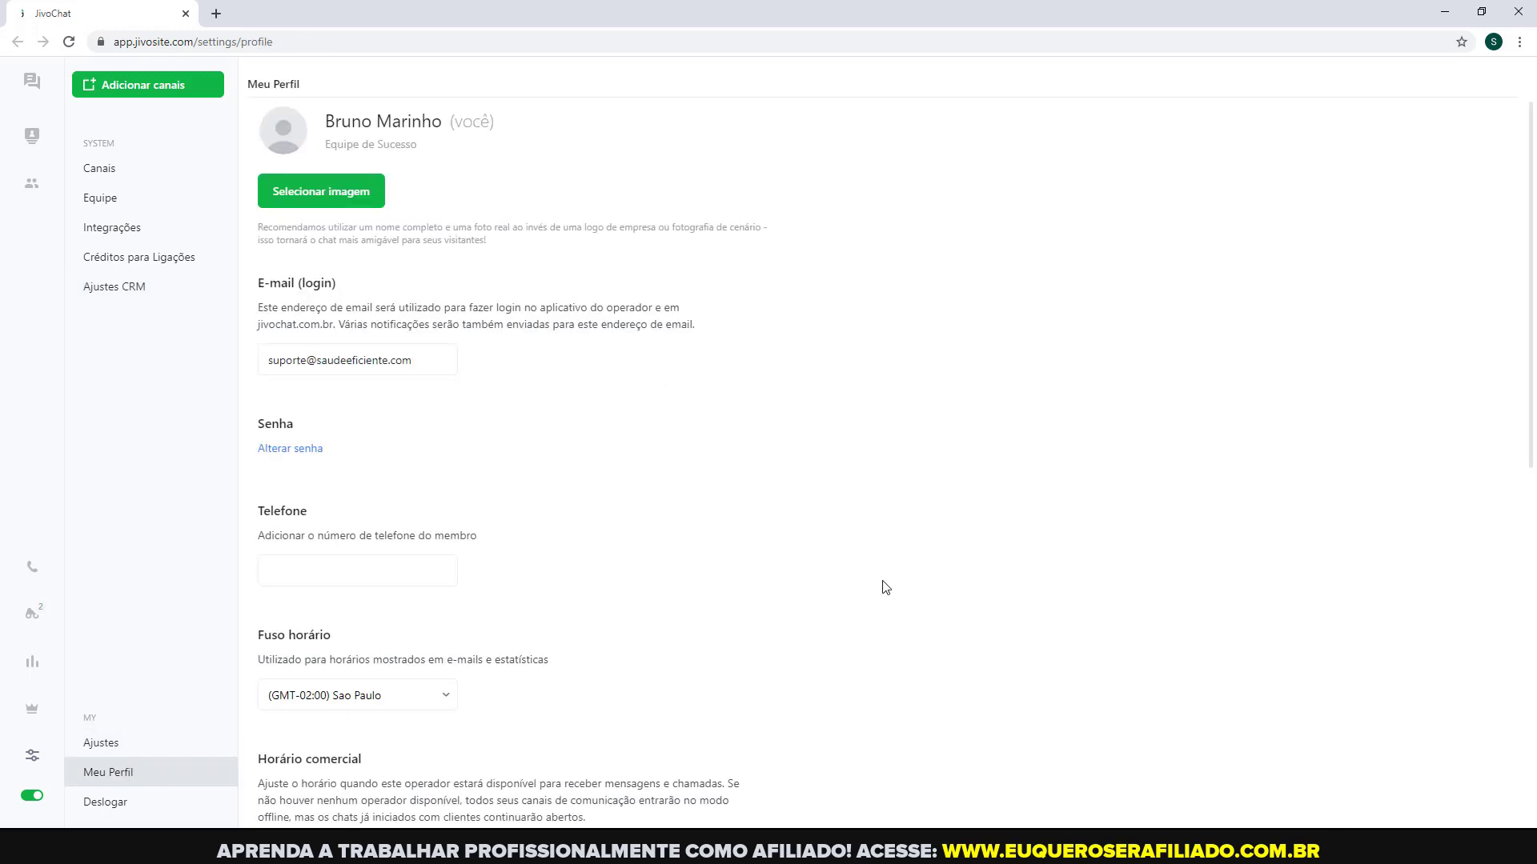
pyautogui.click(172, 171)
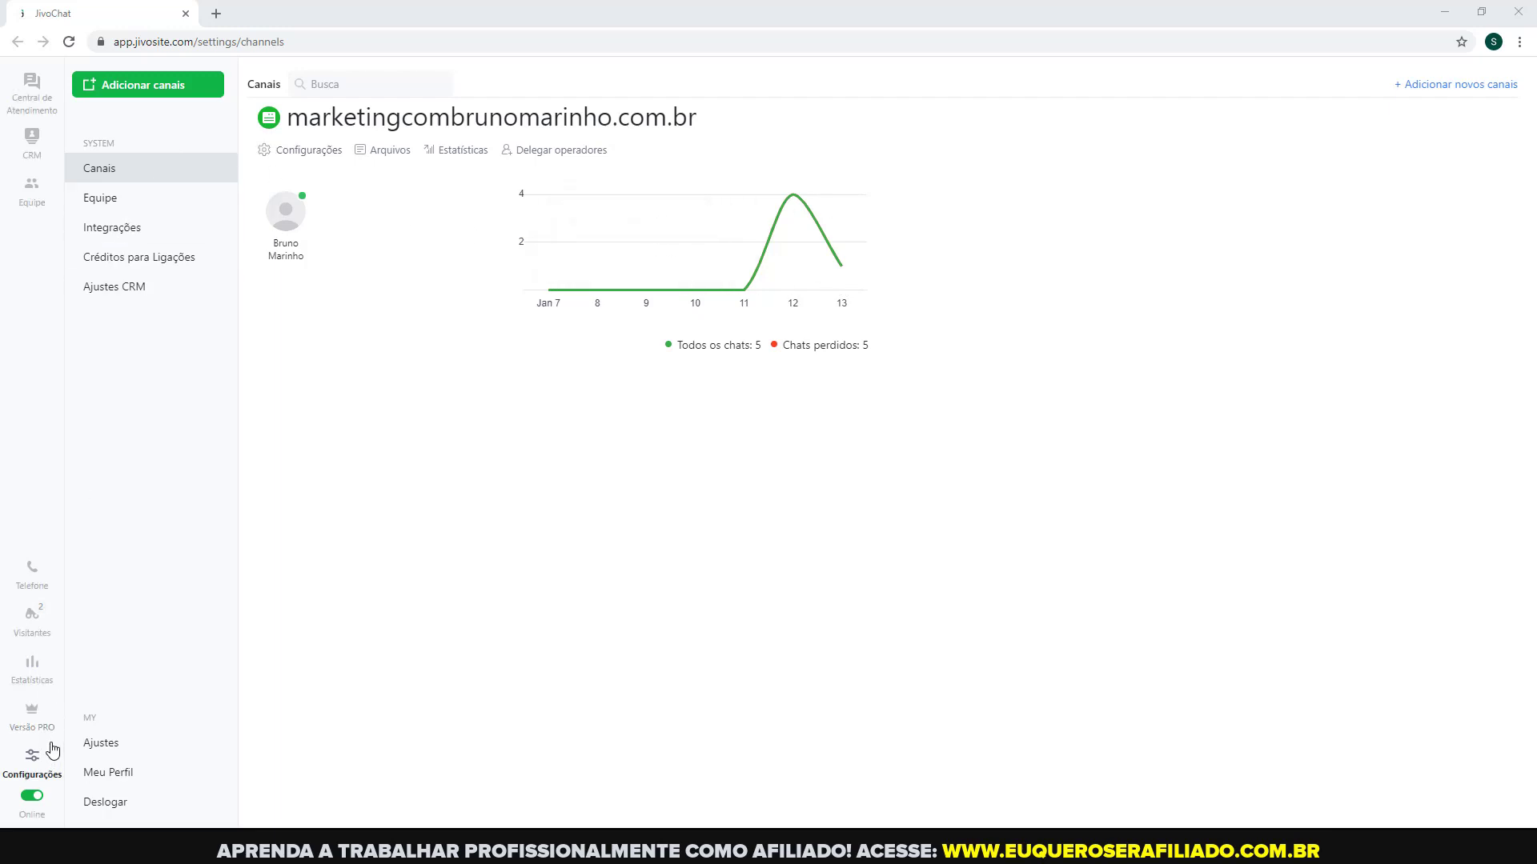
# Step: Open the site channel's Instalação settings and select the widget script code
pyautogui.click(324, 152)
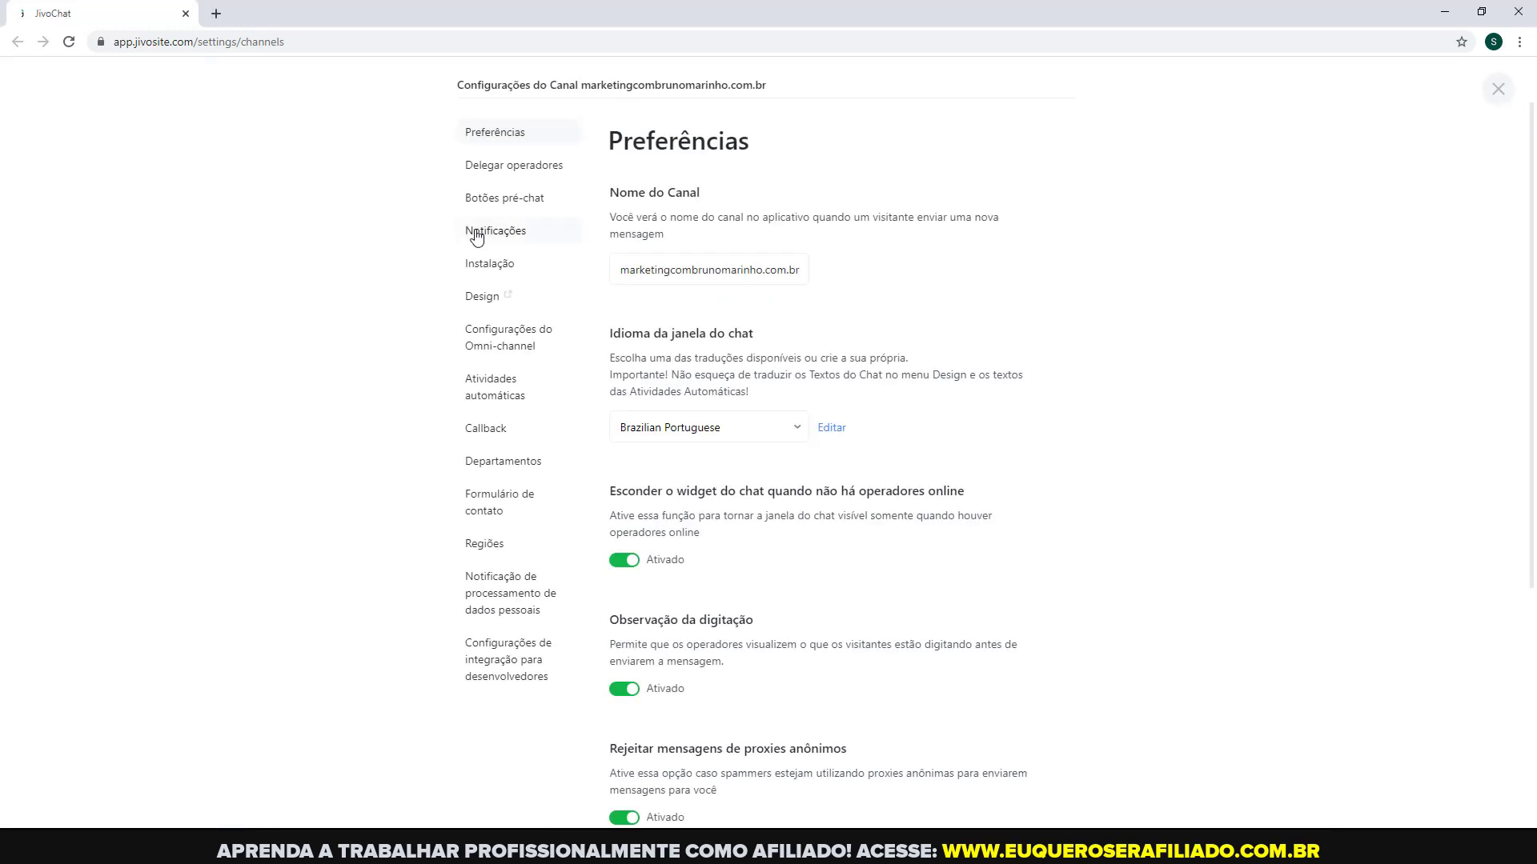
pyautogui.click(485, 262)
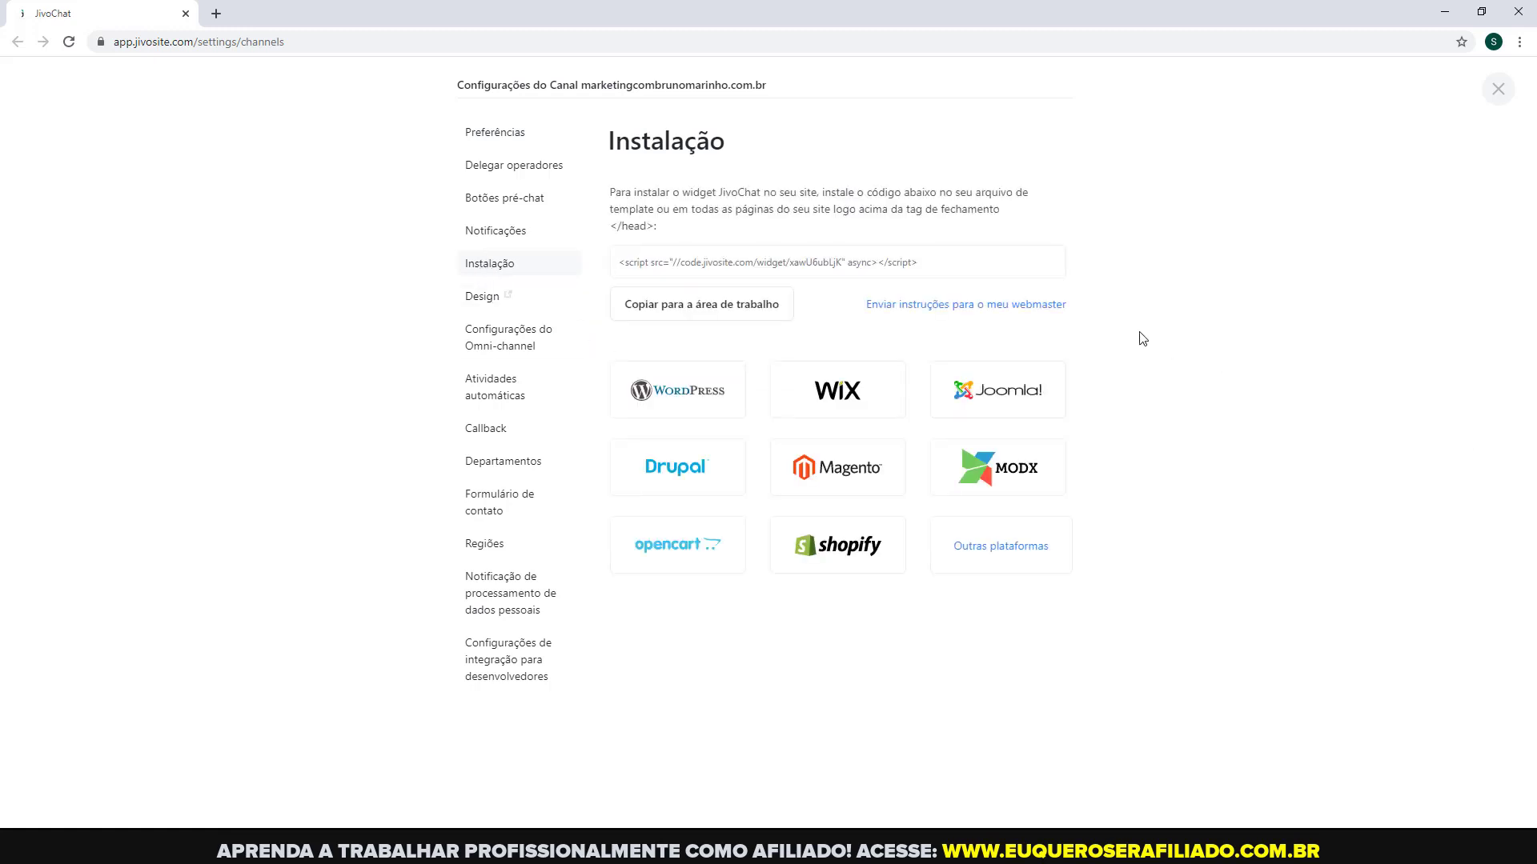
pyautogui.click(995, 265)
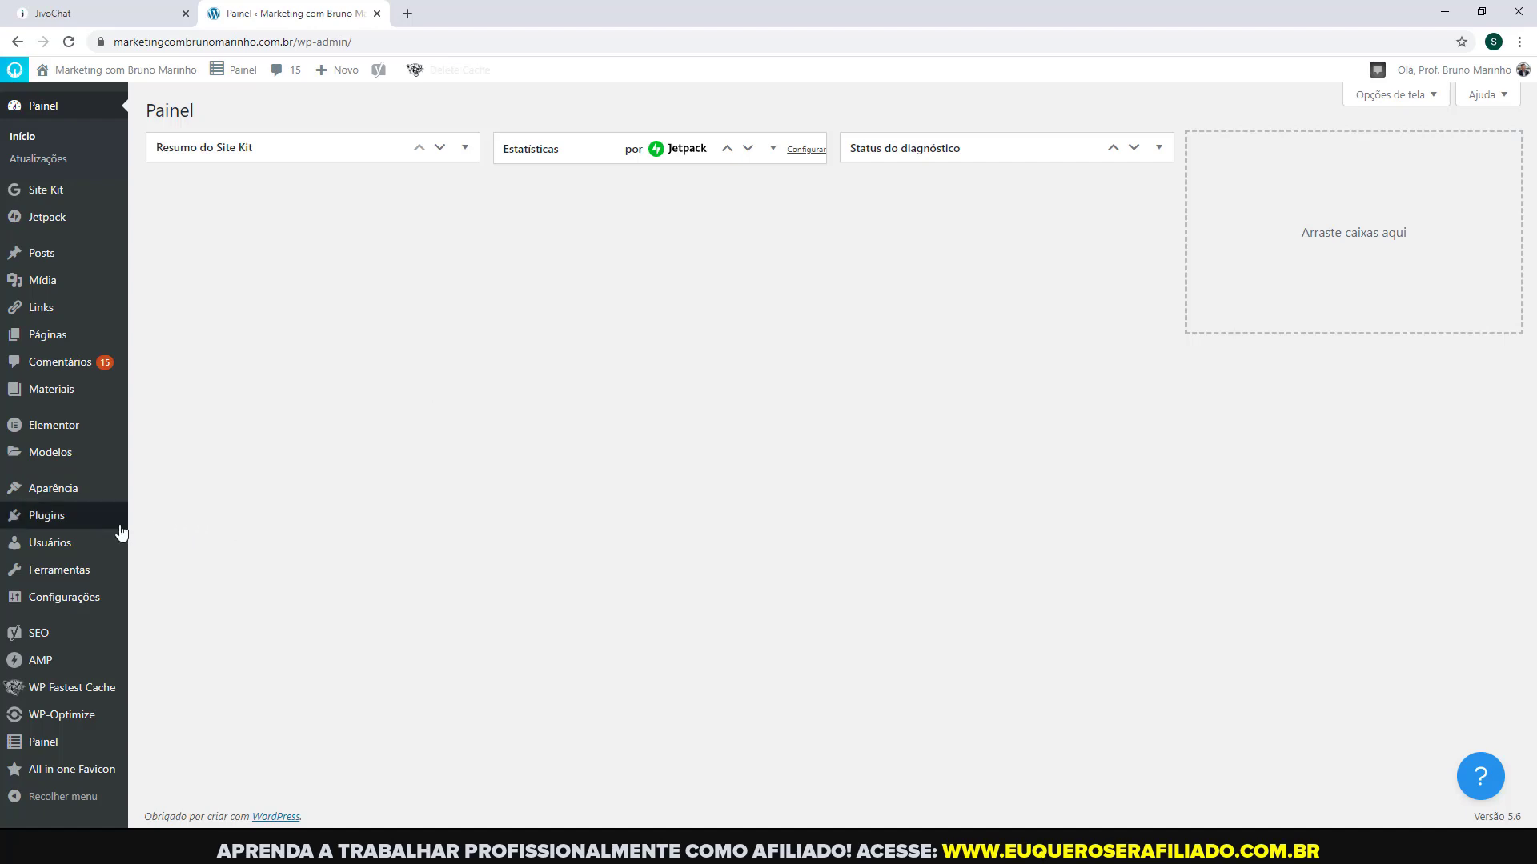
# Step: Open Plugins > Adicionar novo in the WordPress admin
pyautogui.moveTo(105, 526)
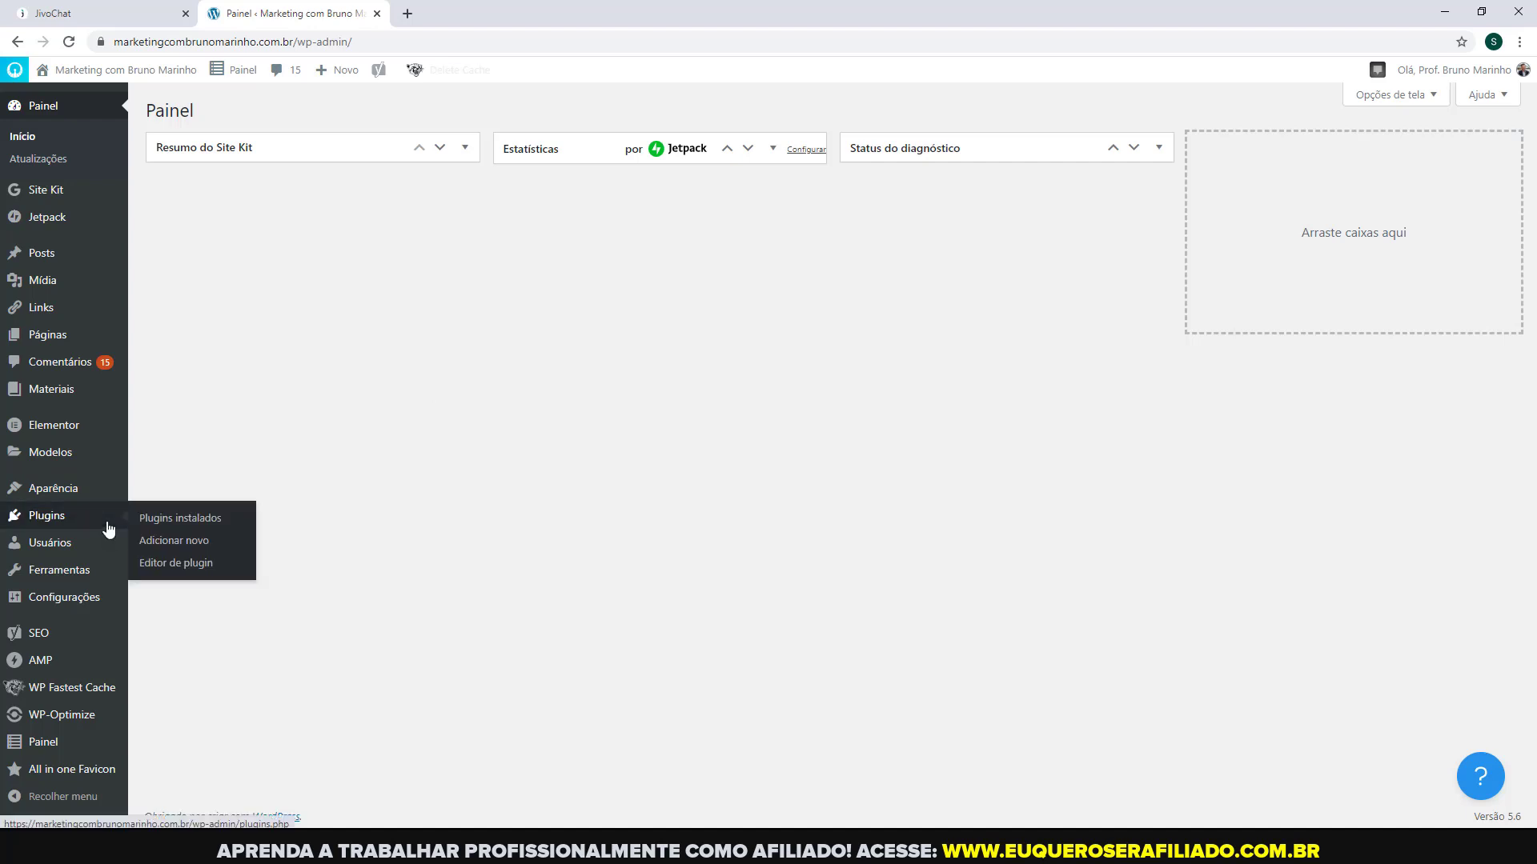
pyautogui.click(162, 551)
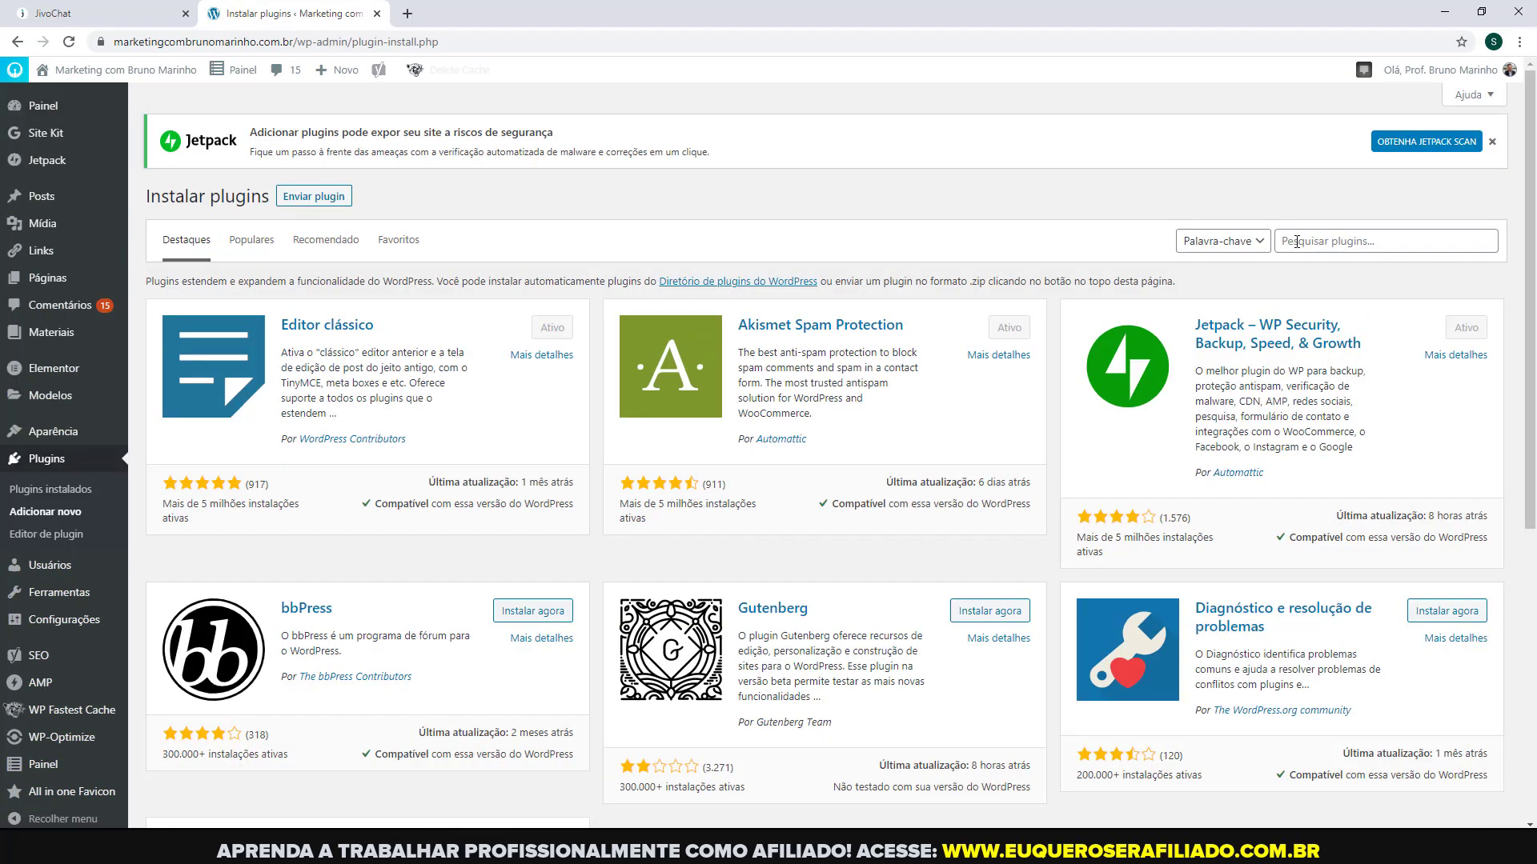
# Step: Search for a script inserter plugin, then install and activate Head and Footer Scripts Inserter
pyautogui.click(1296, 242)
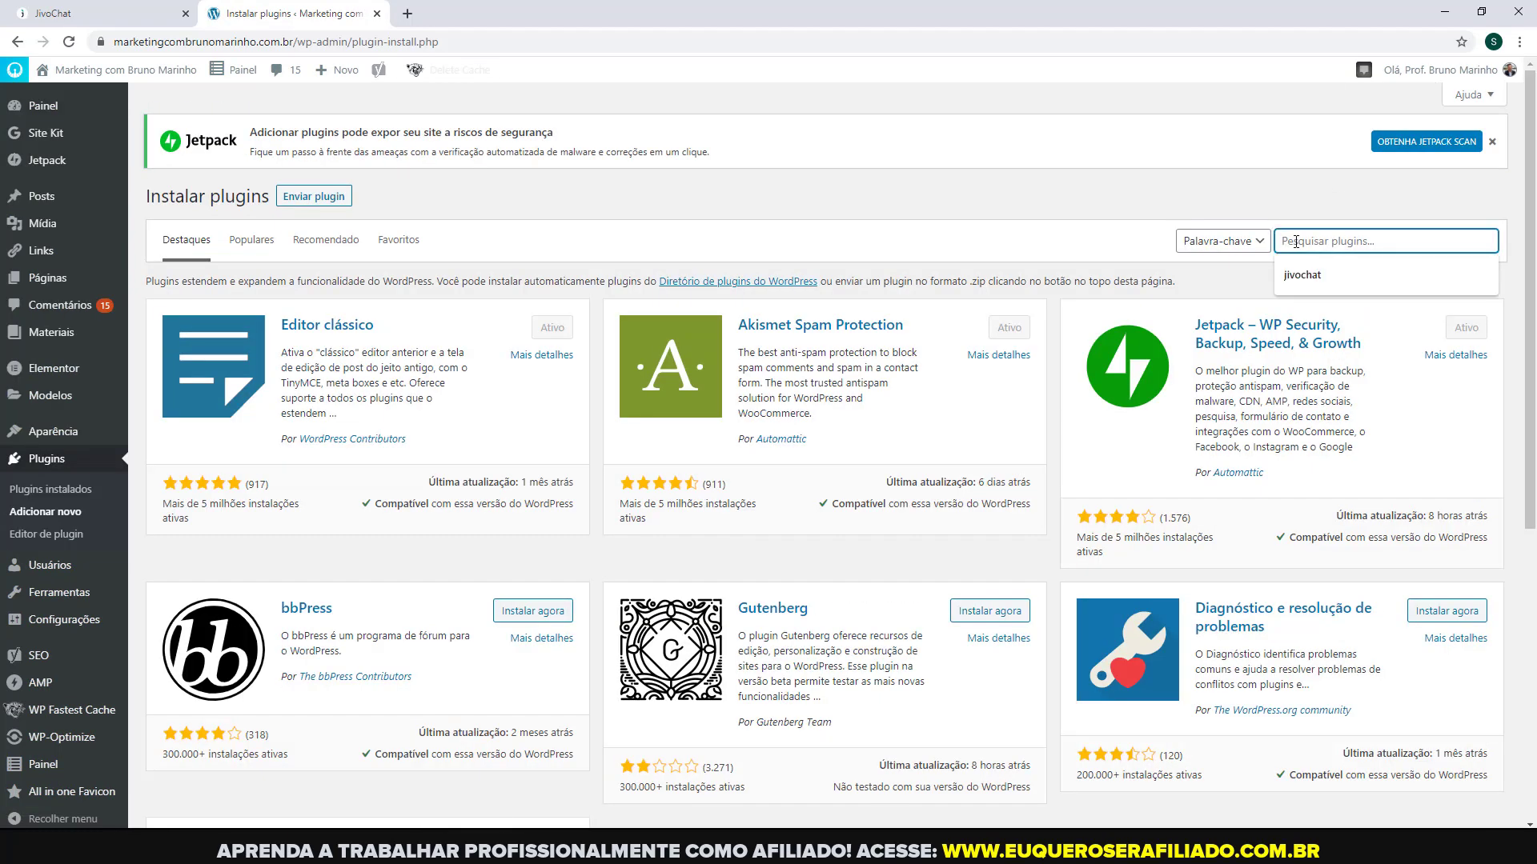
pyautogui.write('script inserter')
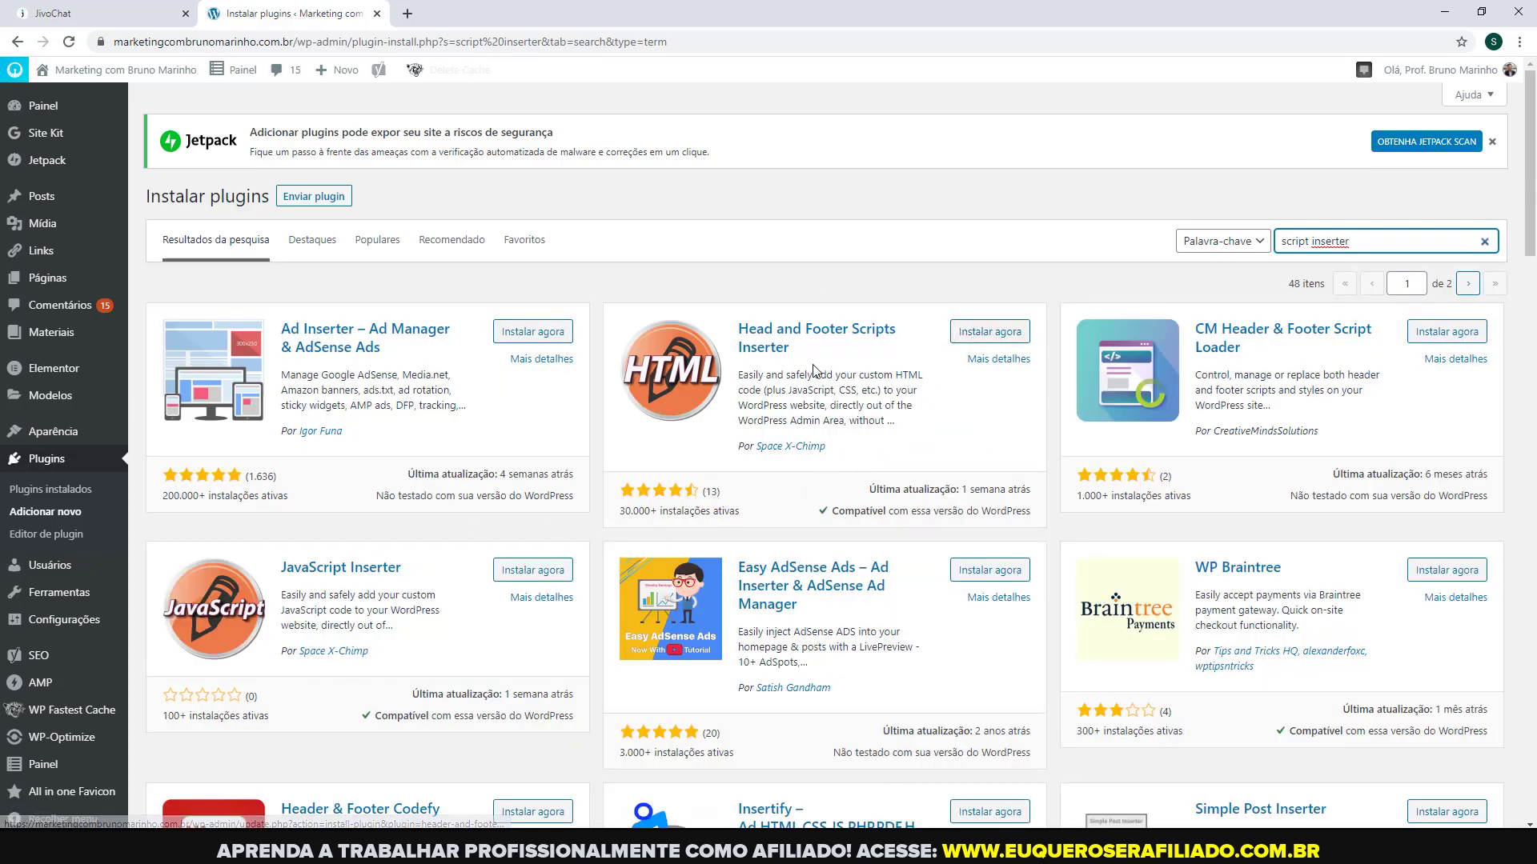
pyautogui.click(971, 336)
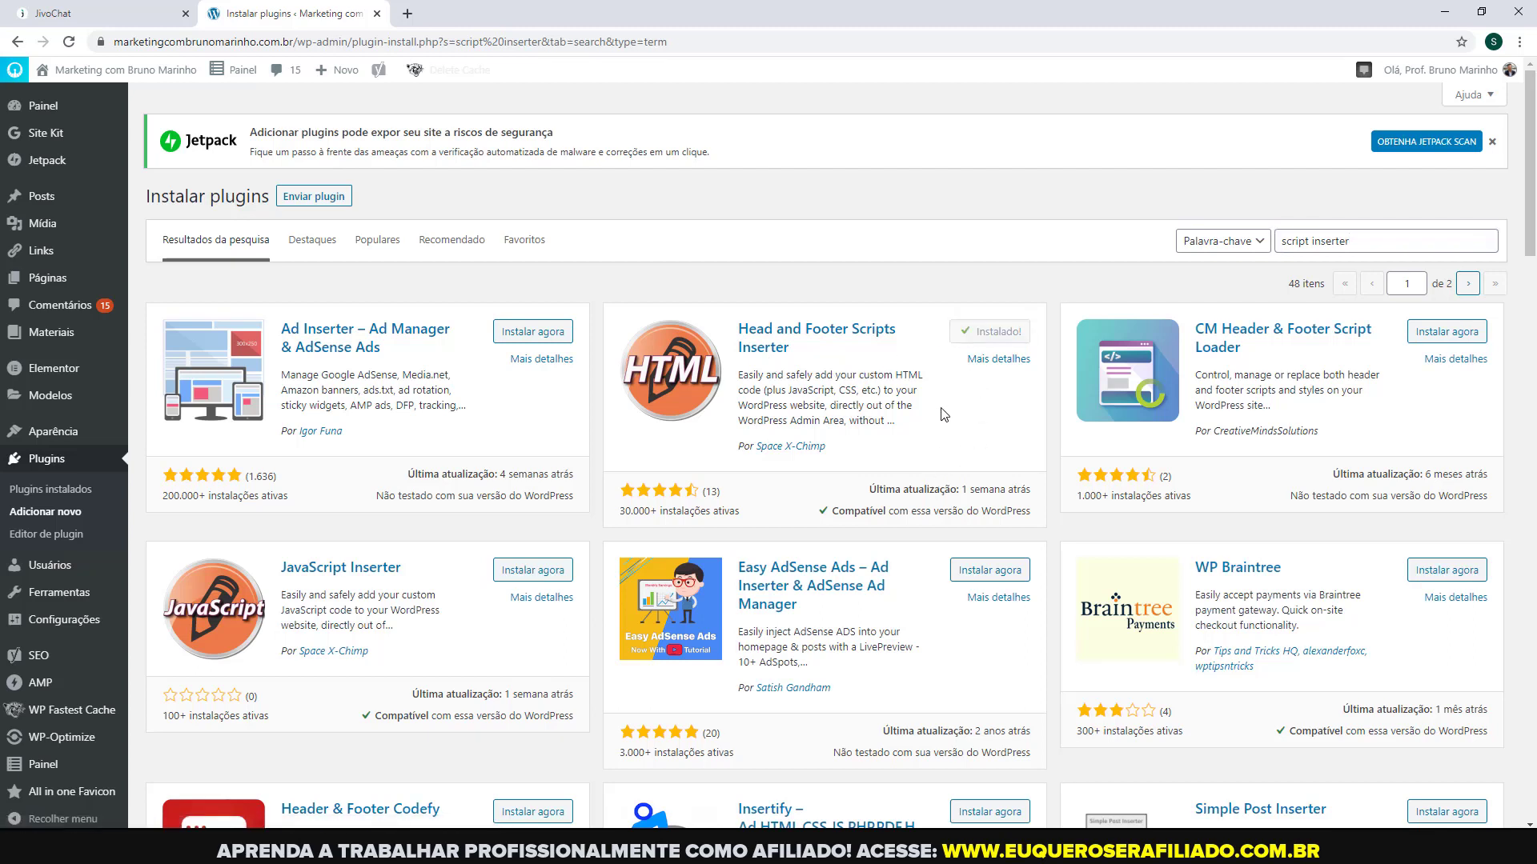
pyautogui.click(1010, 333)
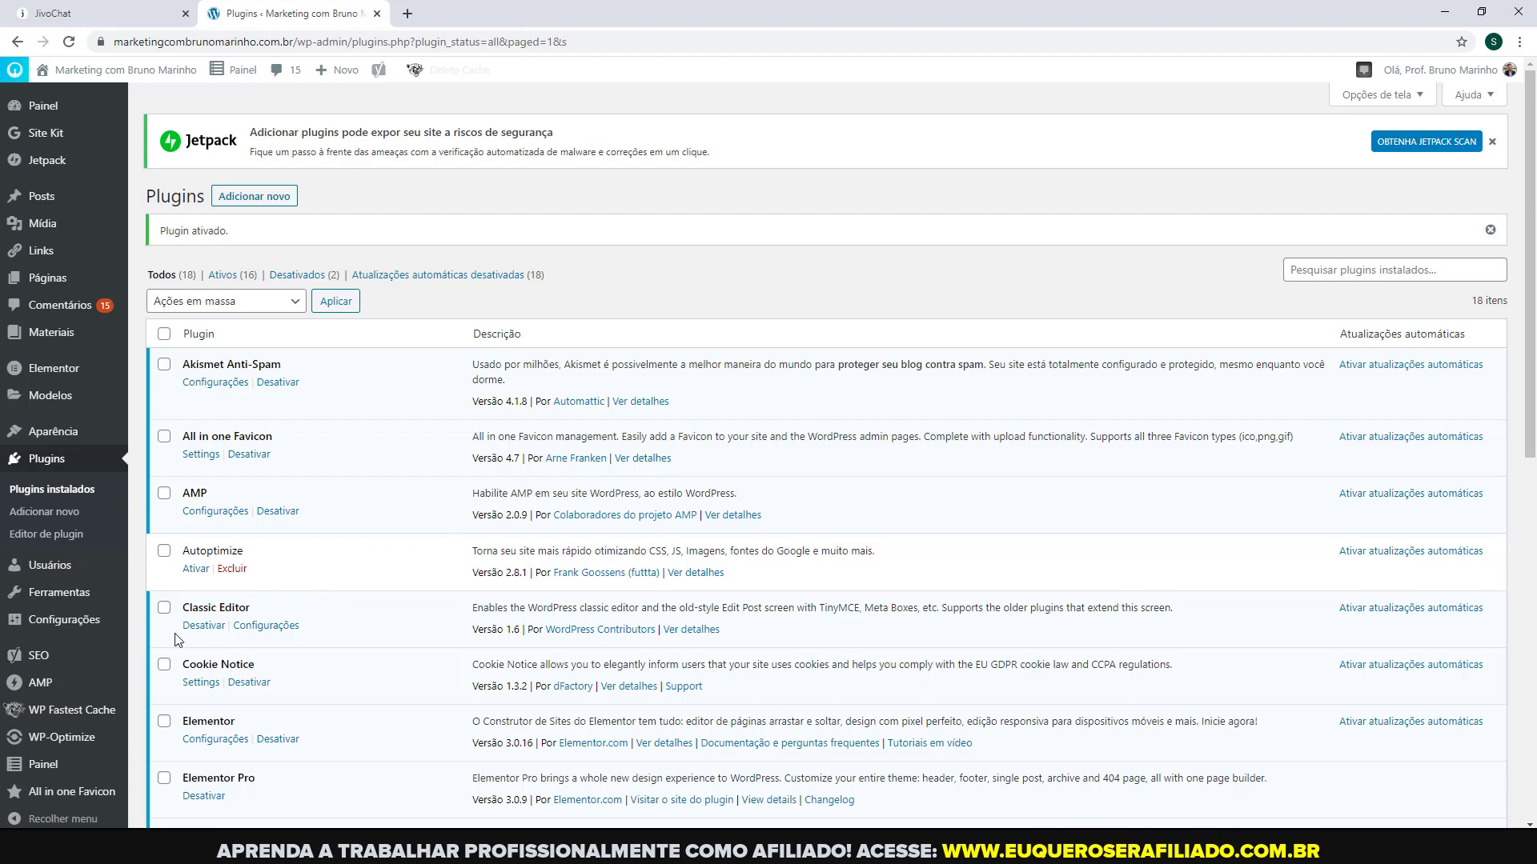
# Step: Open the Scripts Inserter settings and copy the widget code from JivoChat's Instalação page
pyautogui.moveTo(120, 624)
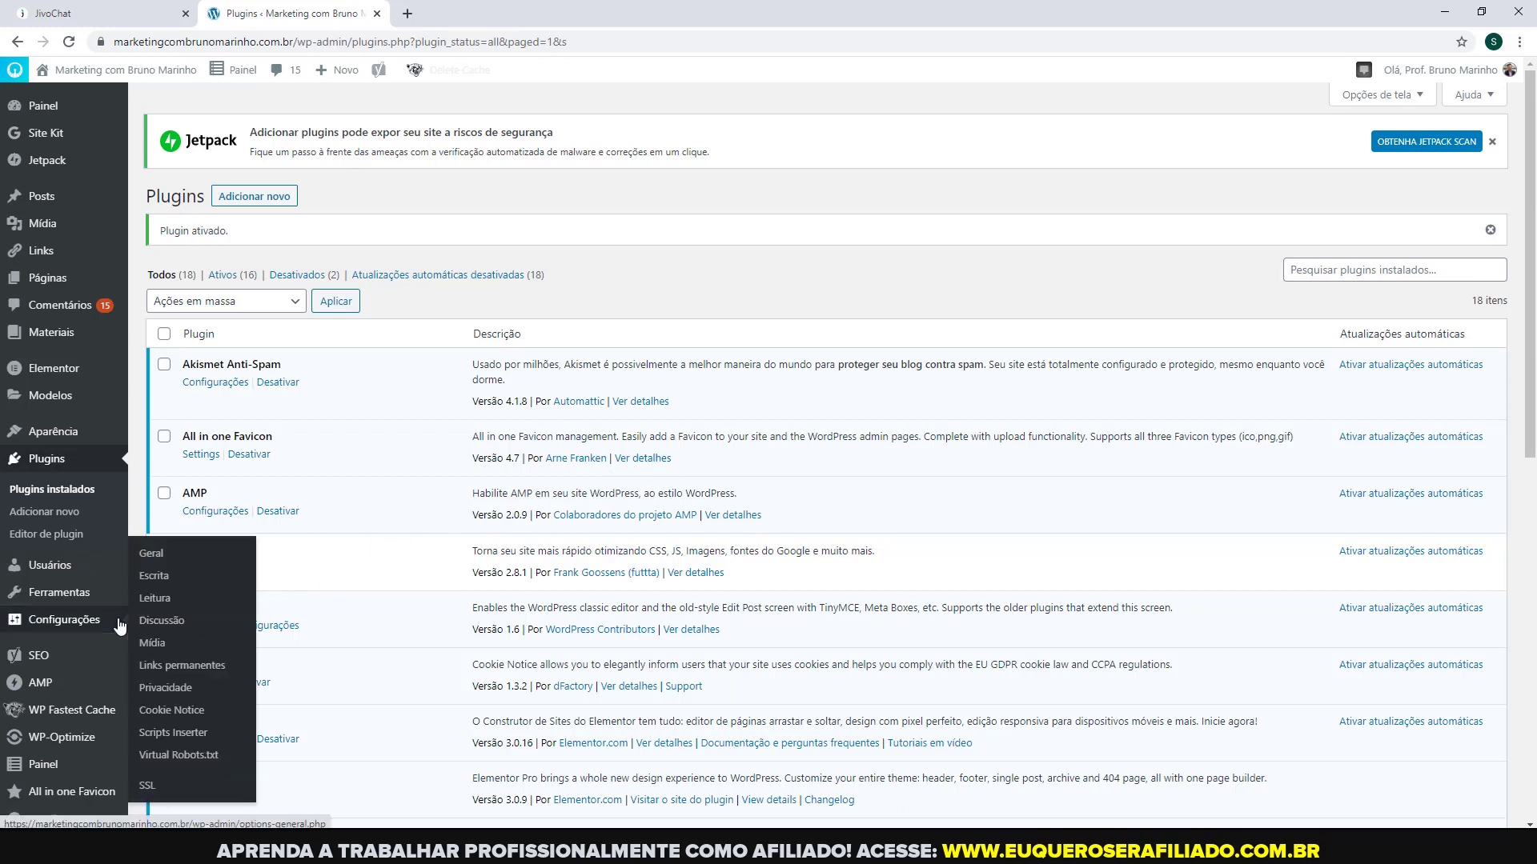
pyautogui.click(196, 744)
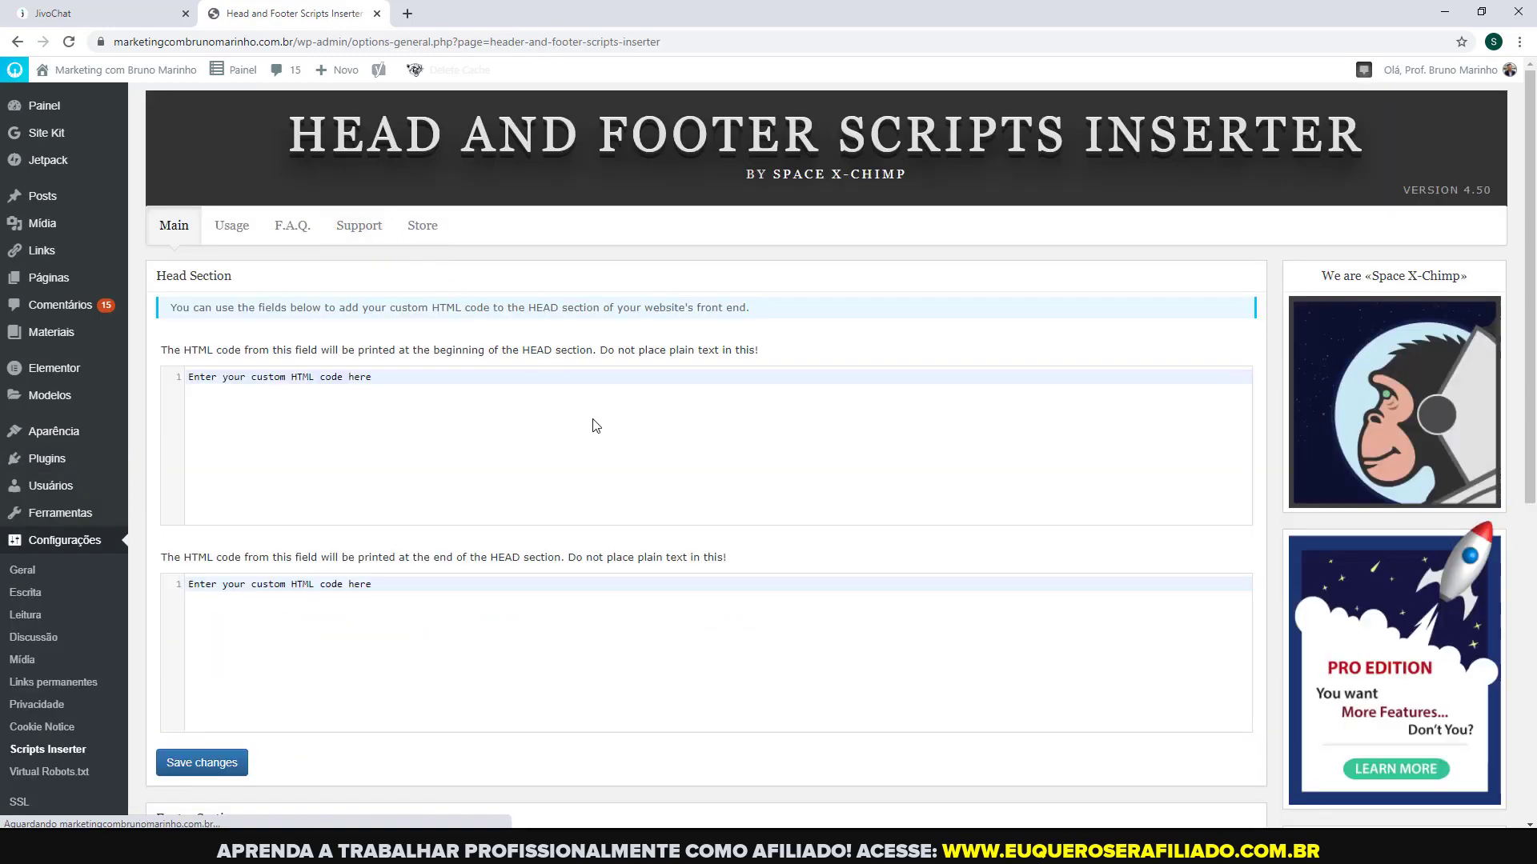
pyautogui.click(120, 14)
pyautogui.click(701, 304)
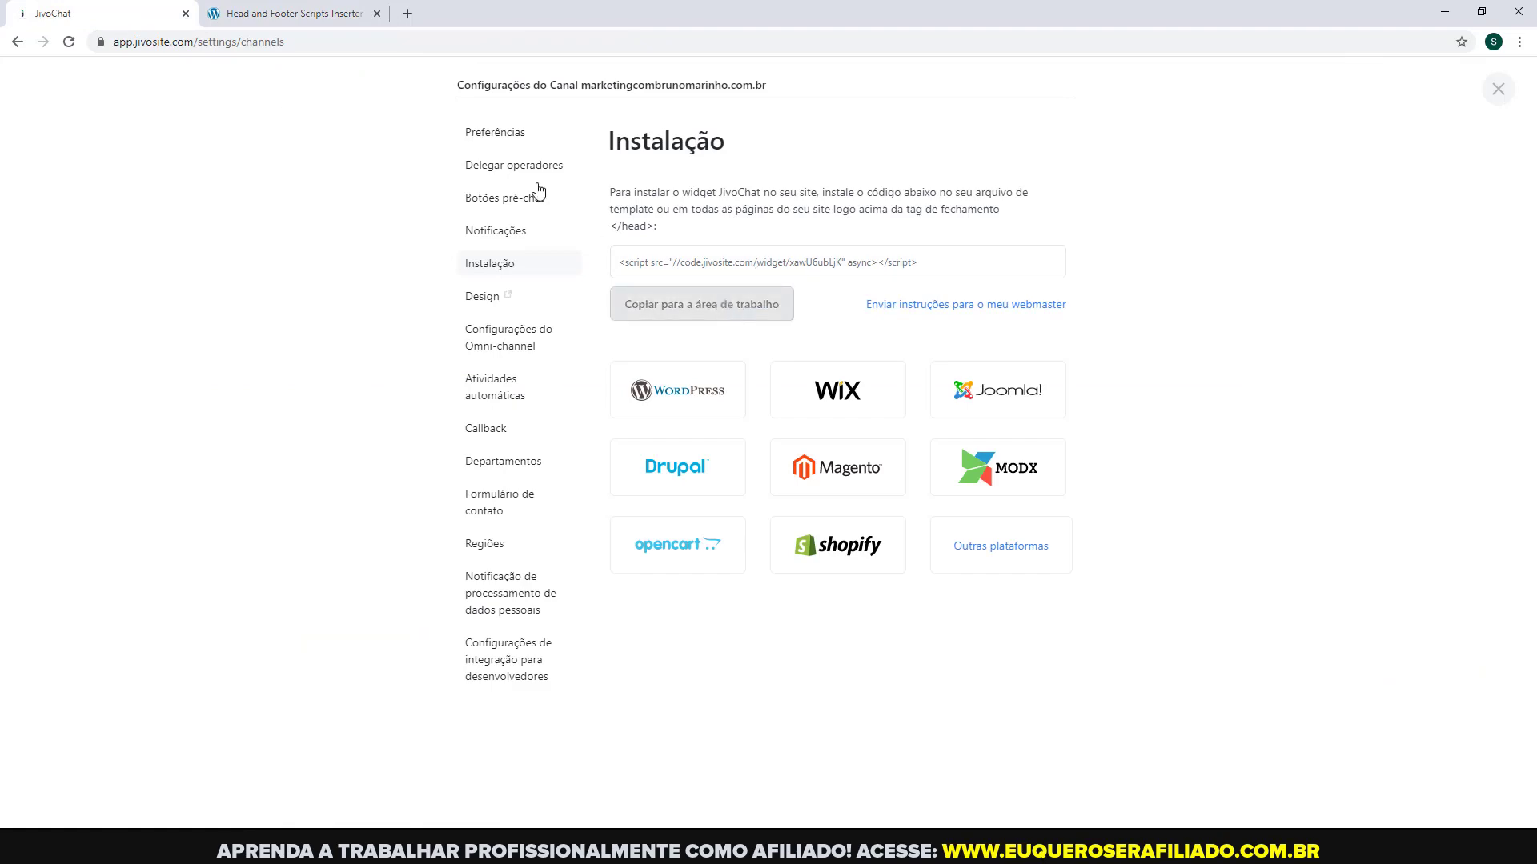
pyautogui.click(312, 14)
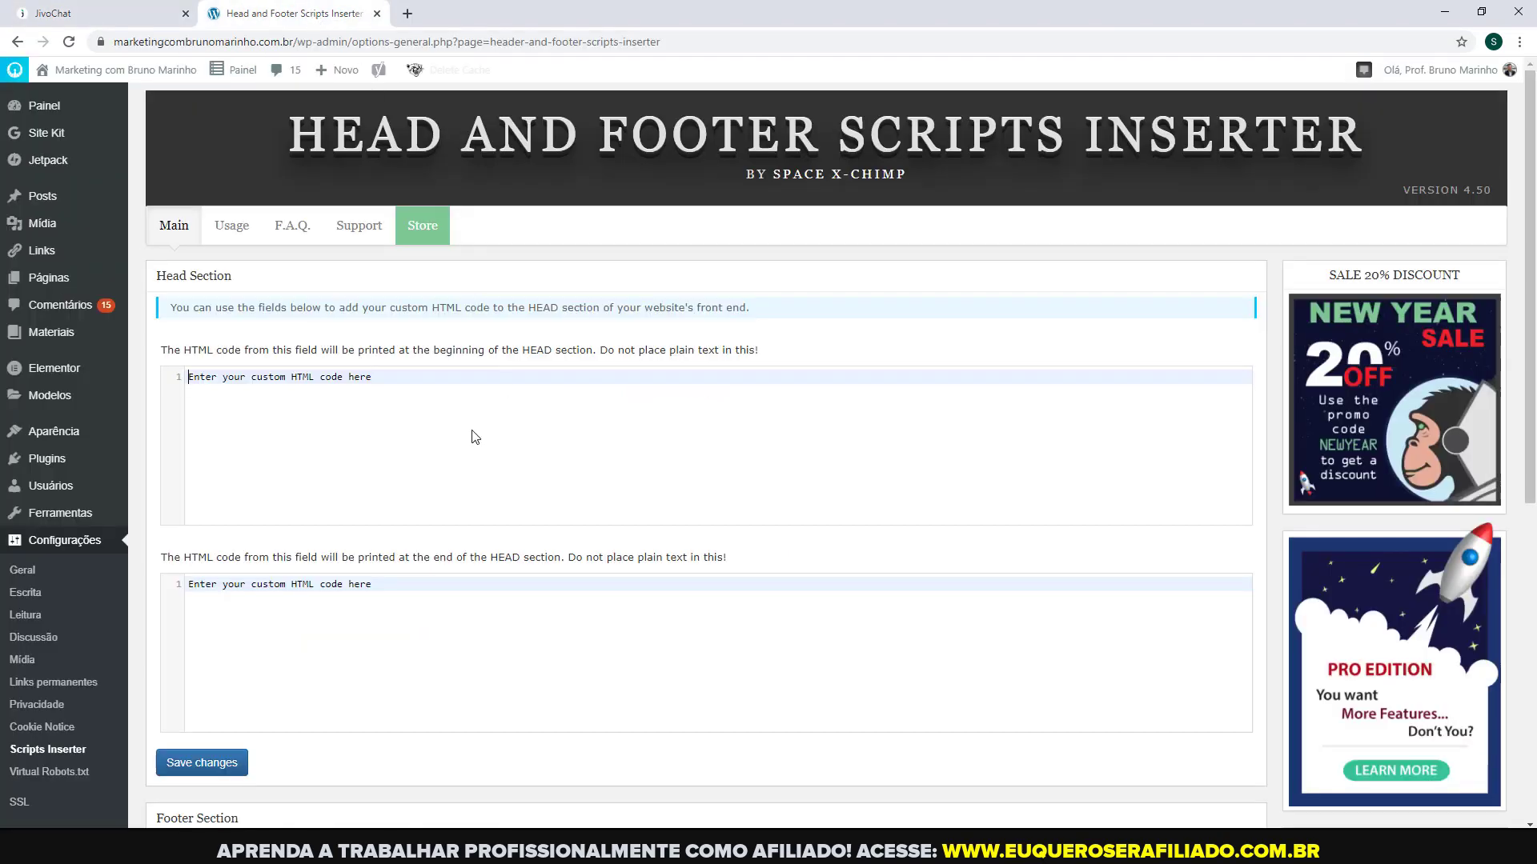
# Step: Paste the JivoChat script into the Head Section field and save the changes
pyautogui.scroll(-2, 478, 453)
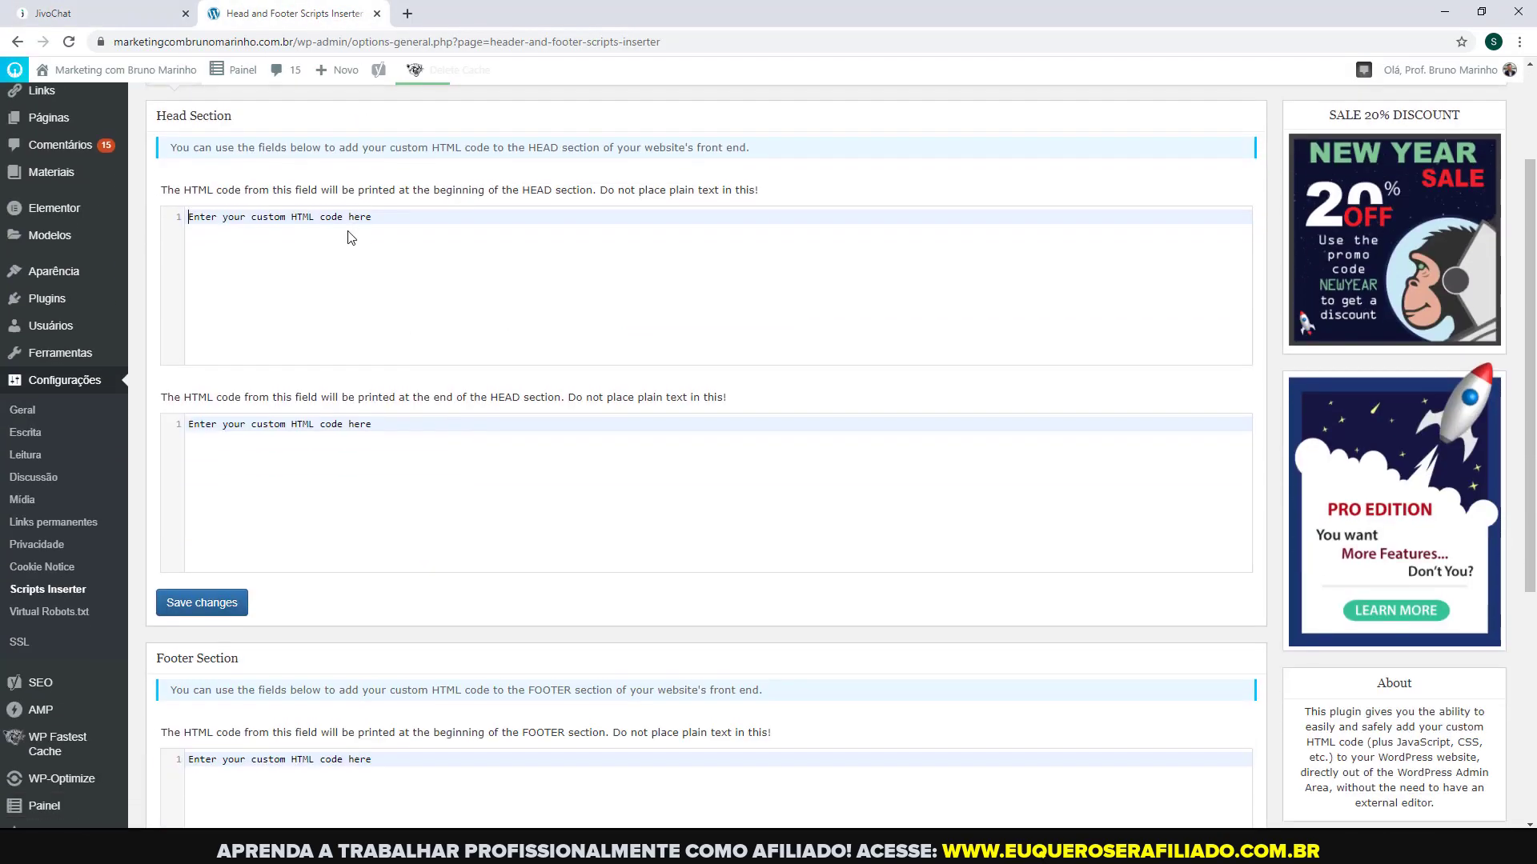
pyautogui.hotkey('ctrl', 'v')
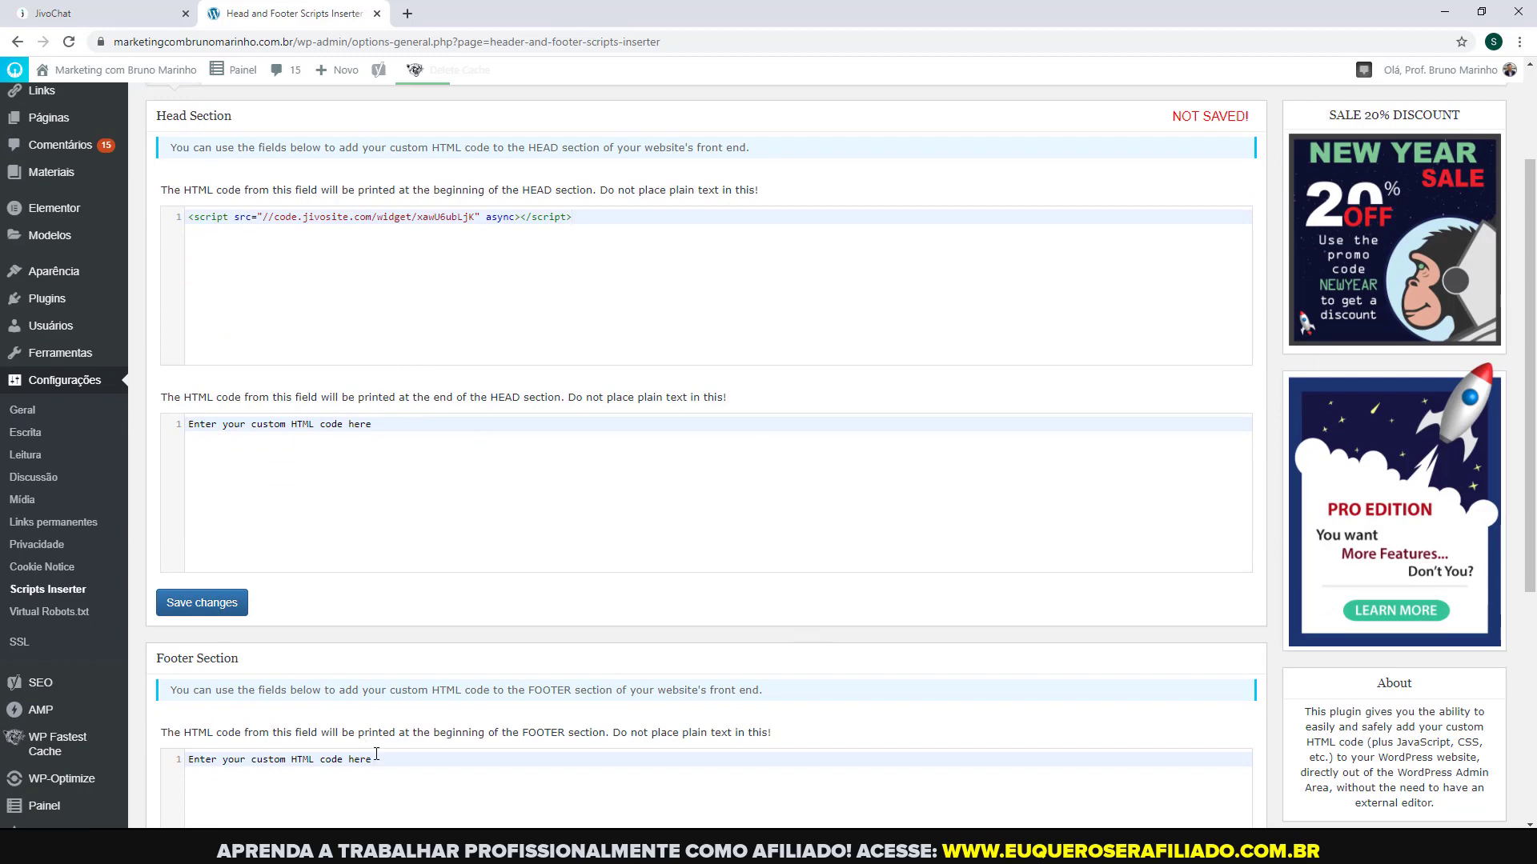
pyautogui.scroll(-3, 368, 720)
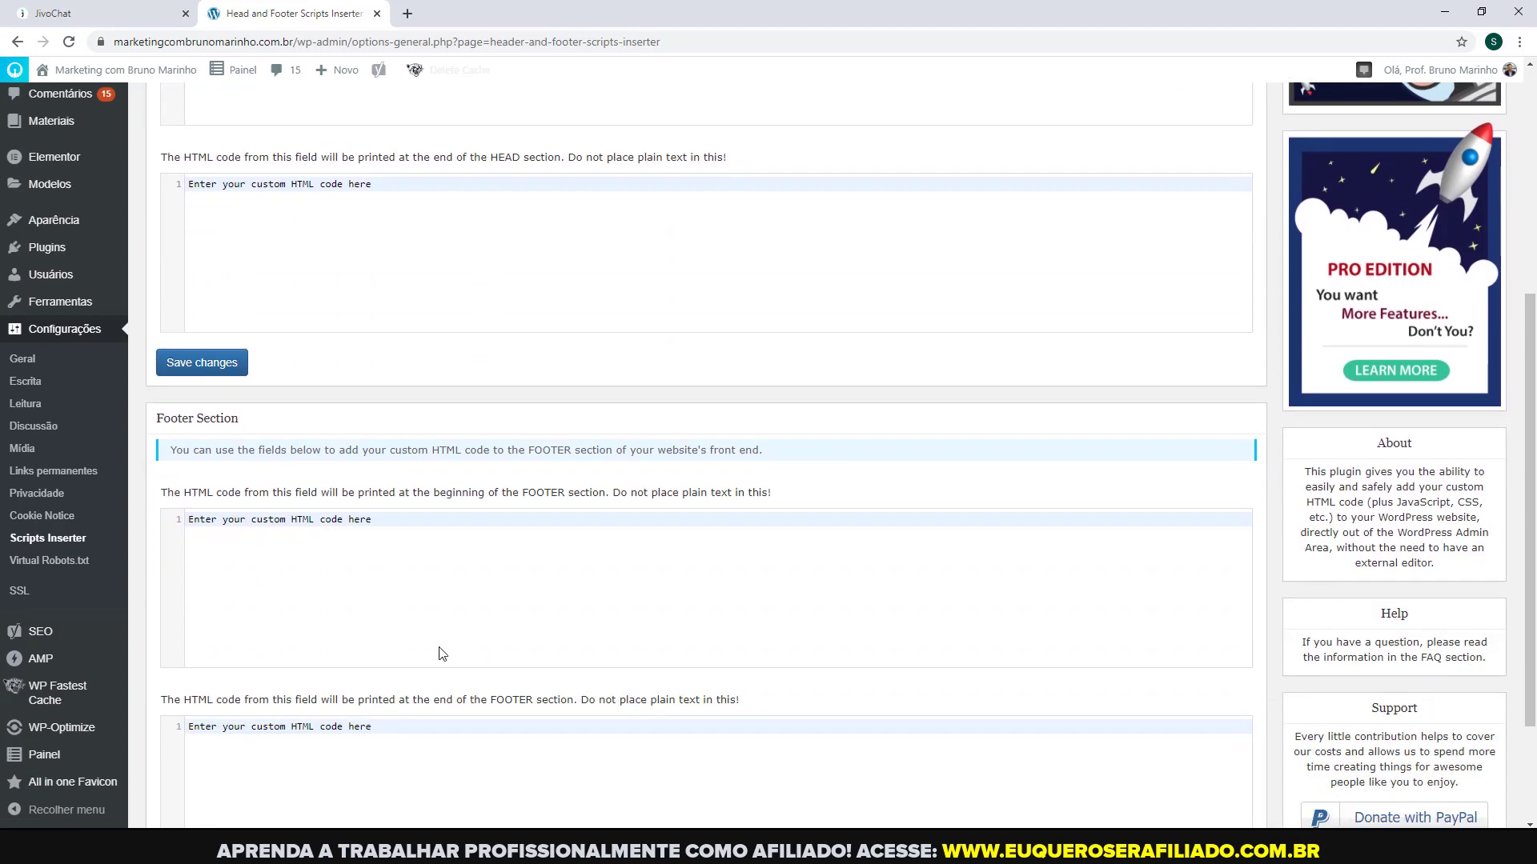
pyautogui.scroll(-2, 439, 646)
pyautogui.scroll(6, 421, 545)
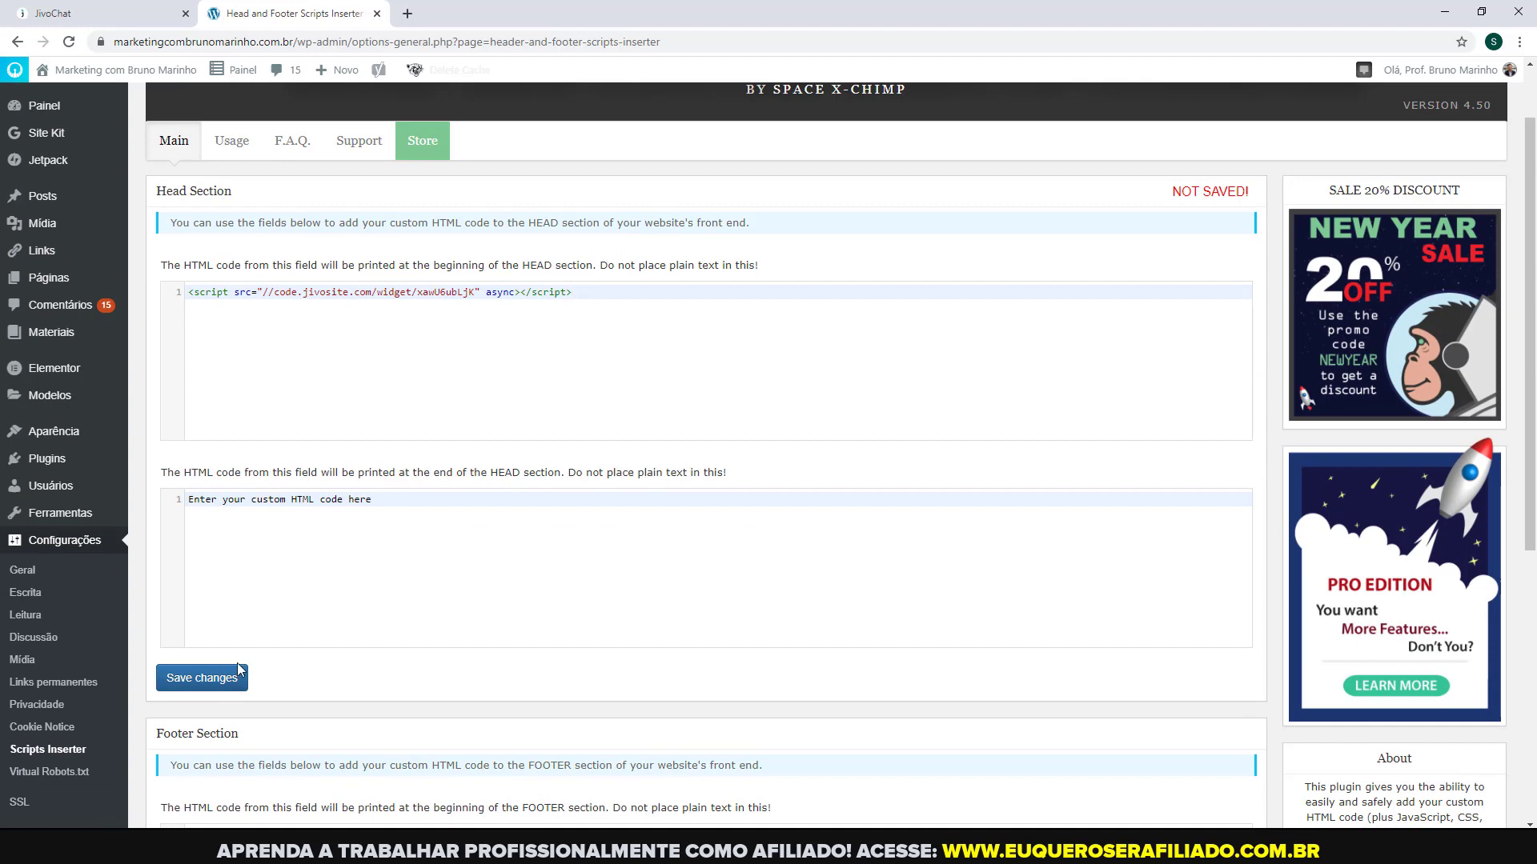
pyautogui.click(239, 694)
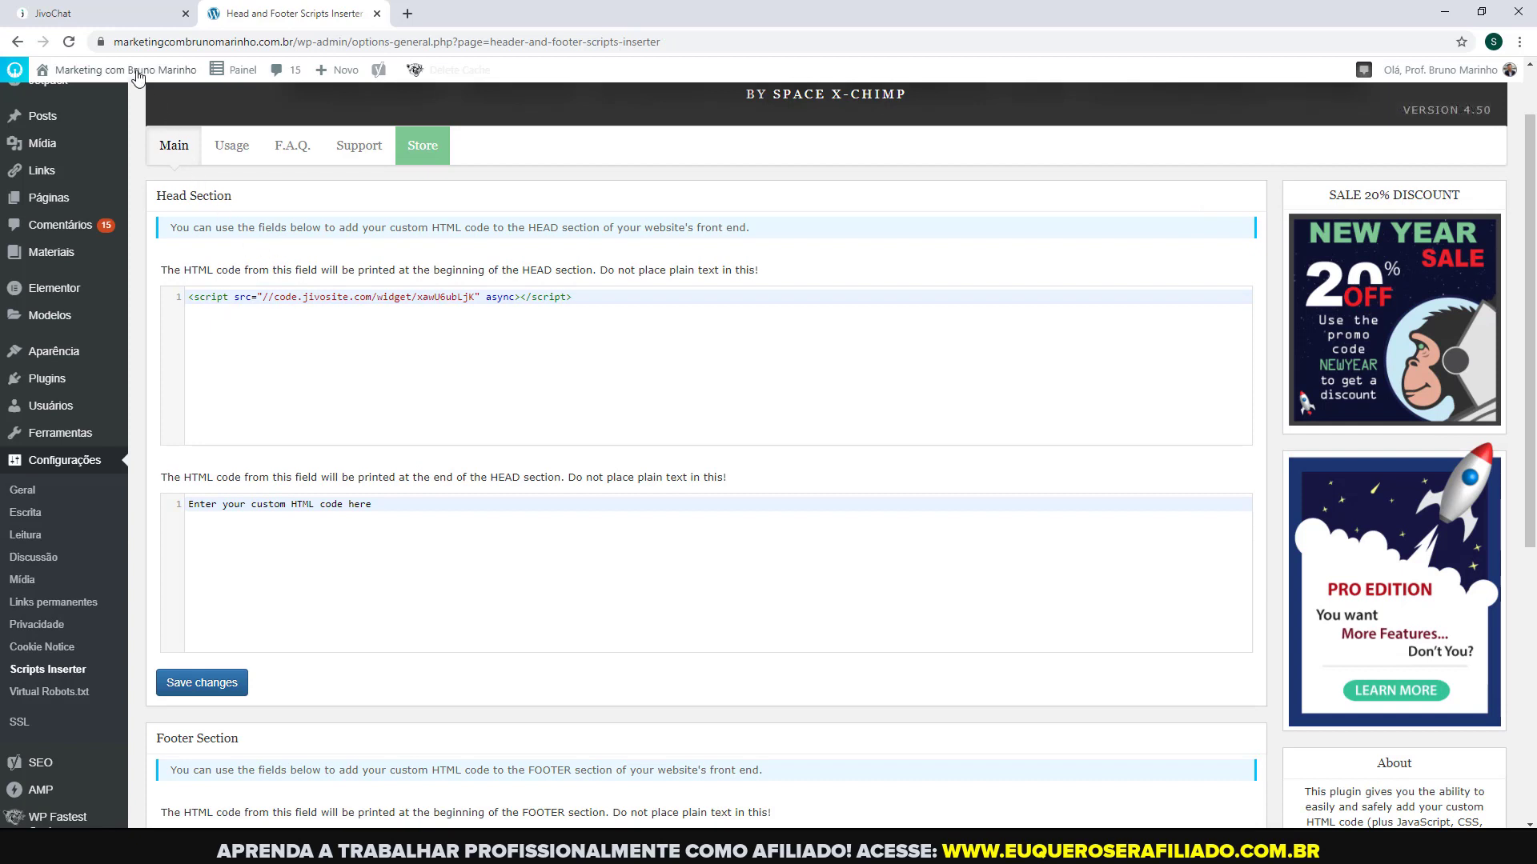
# Step: Open the live site in a new tab from the admin bar
pyautogui.moveTo(132, 79)
pyautogui.rightClick(124, 108)
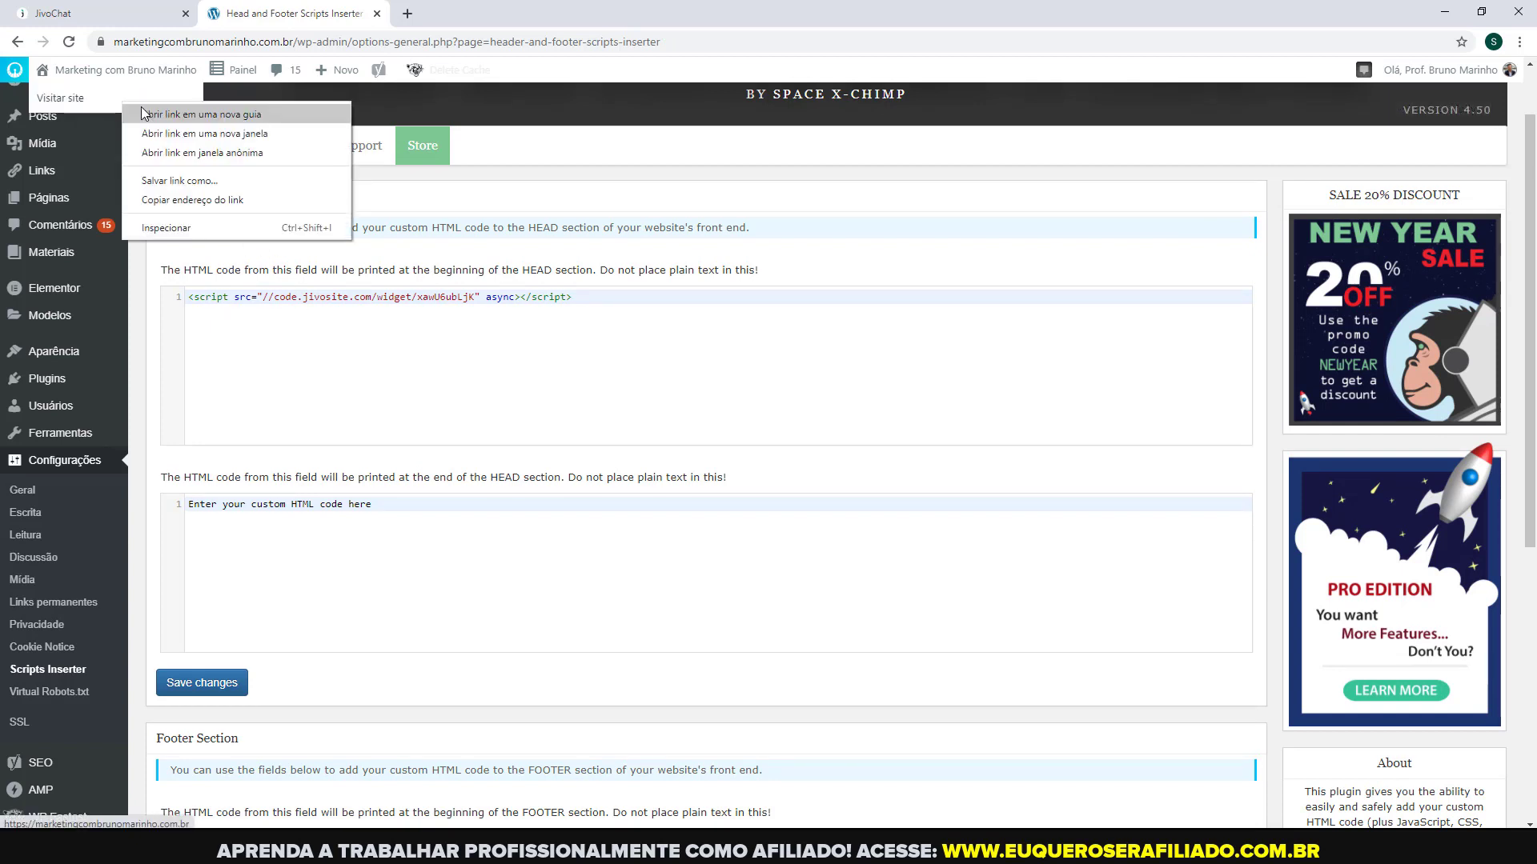
pyautogui.click(176, 118)
# Step: Browse the live site's home page and open the Gestão Profissional de Contatos no WhatsApp article
pyautogui.click(420, 24)
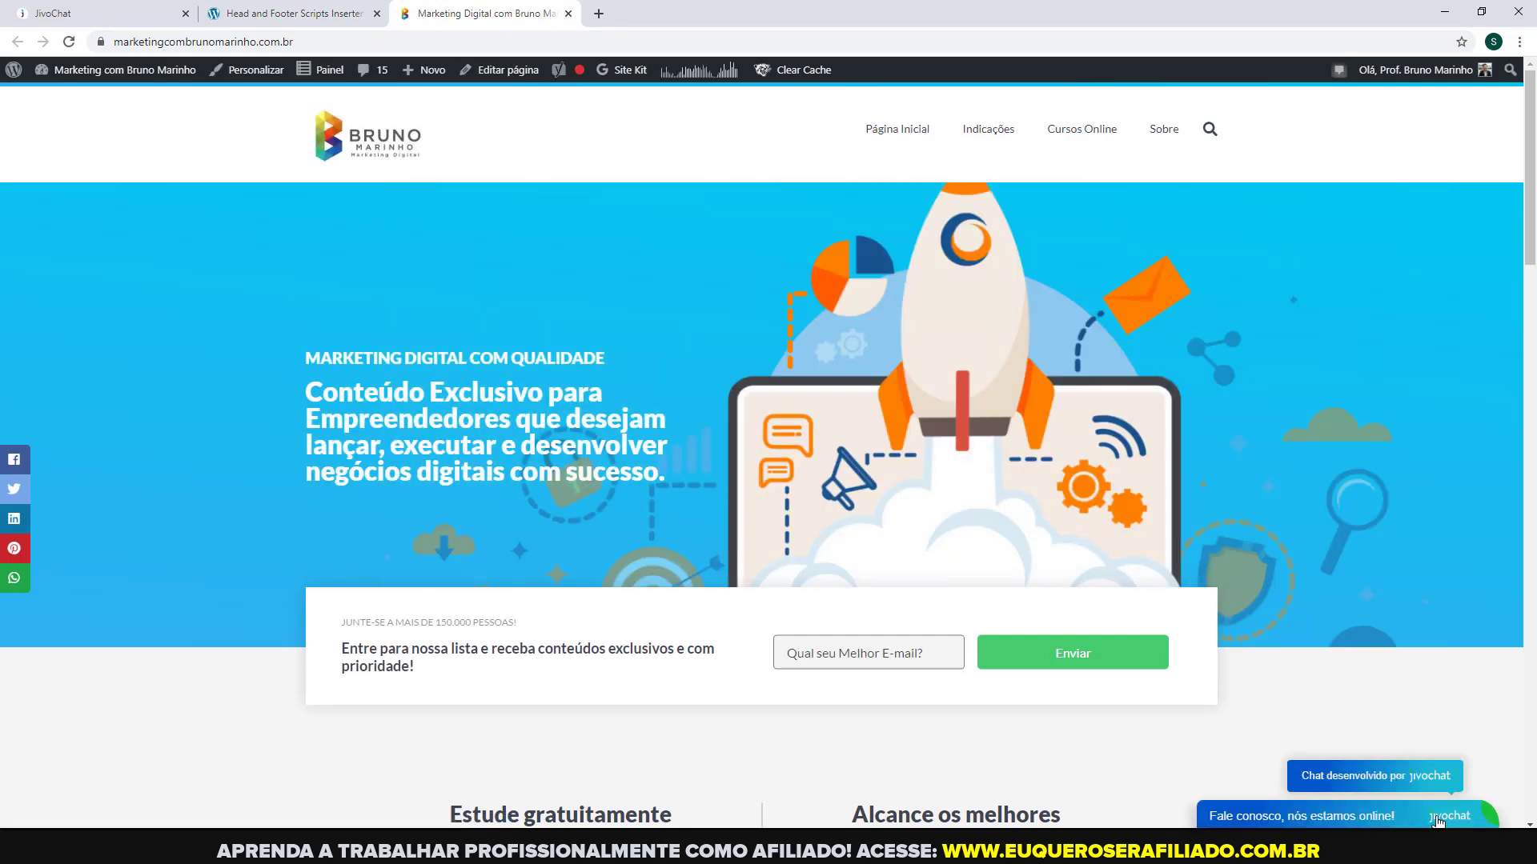
pyautogui.scroll(-3, 1393, 732)
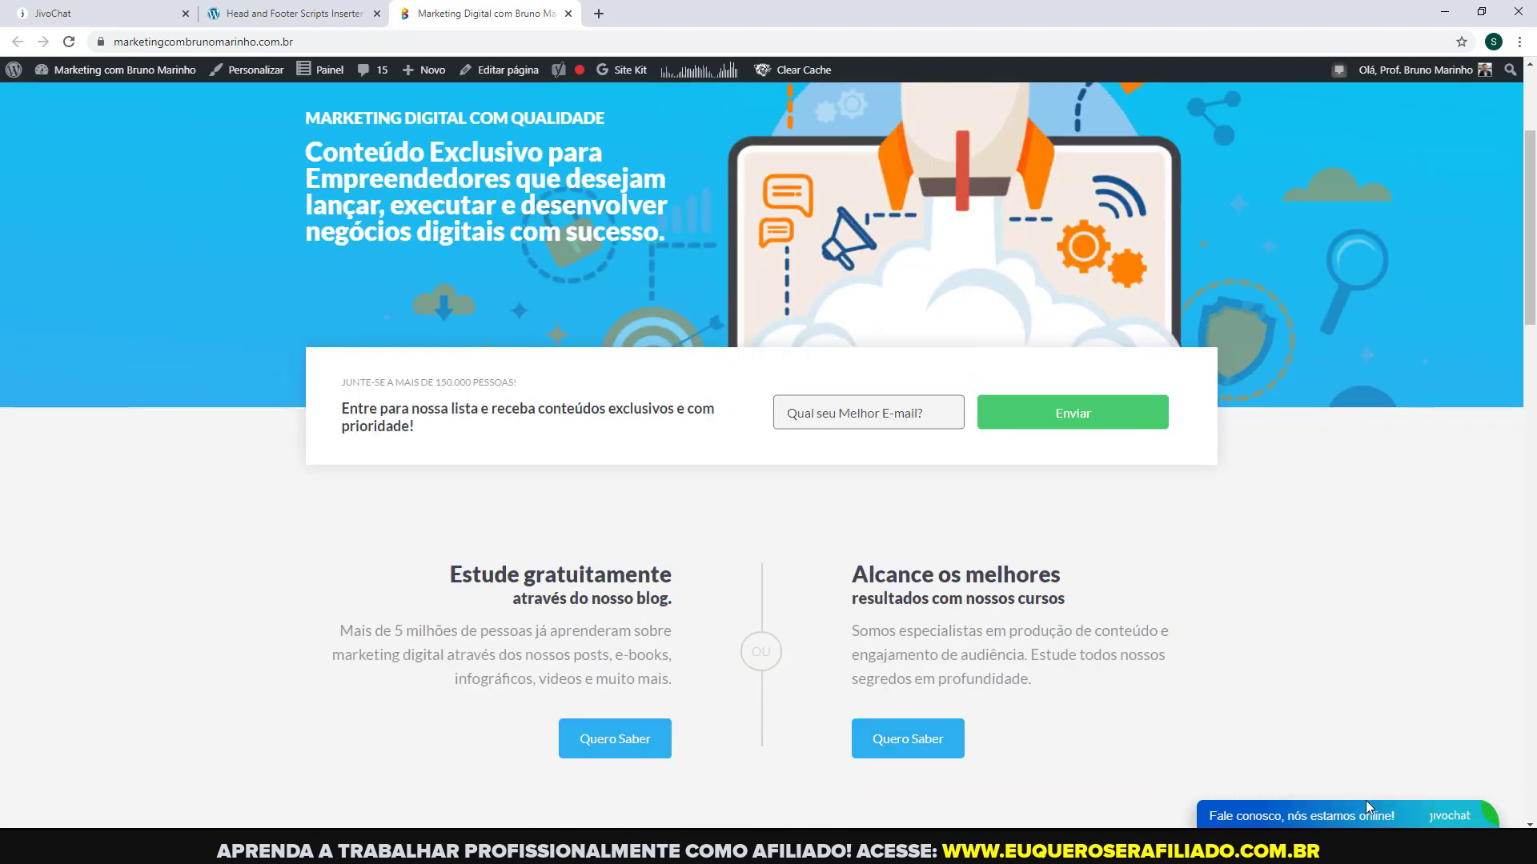
pyautogui.scroll(-13, 1332, 664)
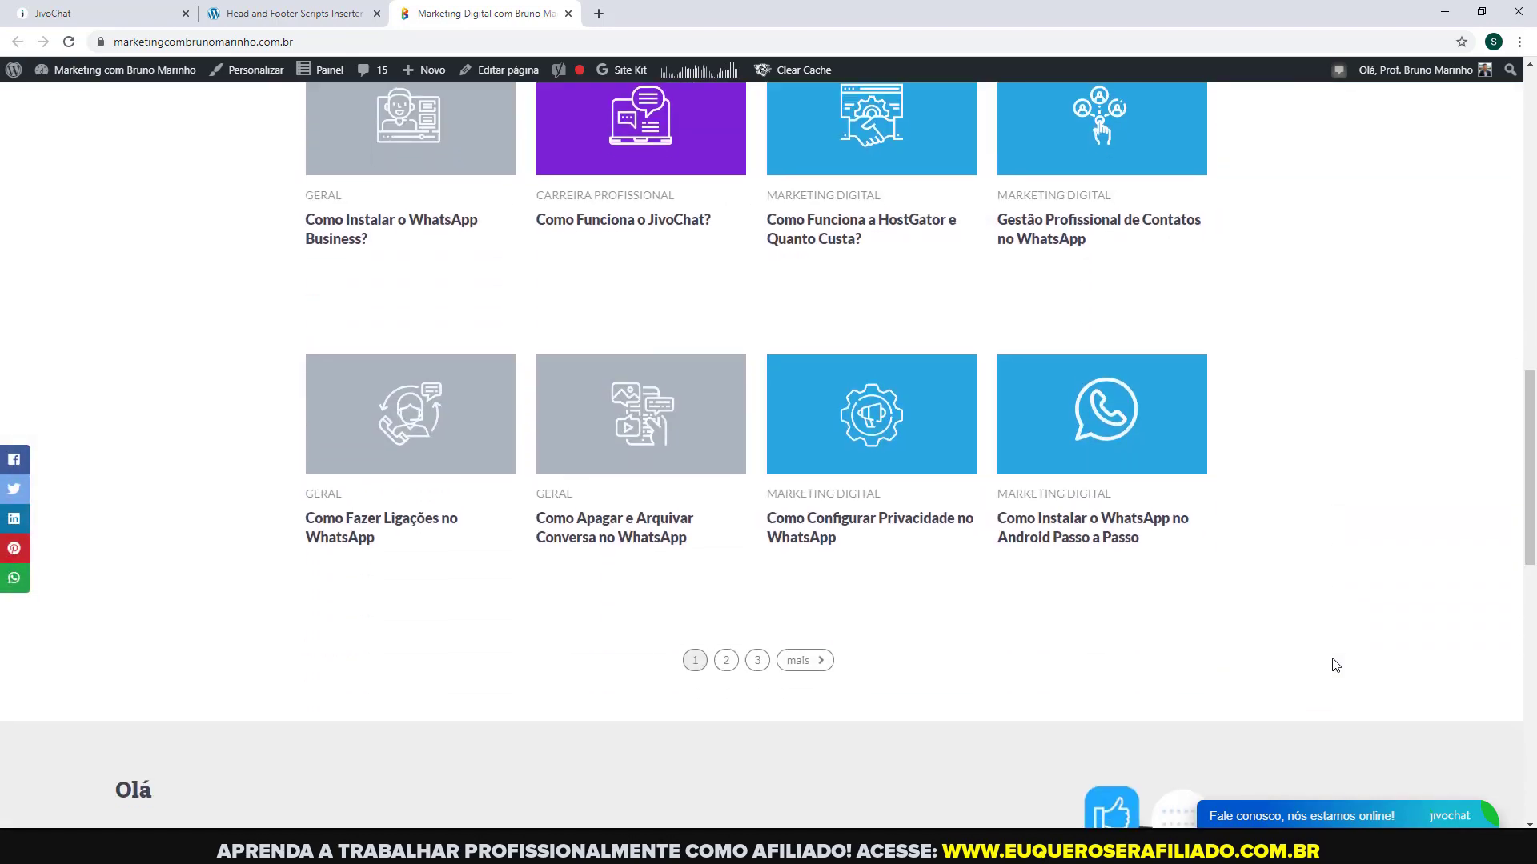
pyautogui.scroll(-8, 1335, 665)
pyautogui.scroll(15, 1332, 662)
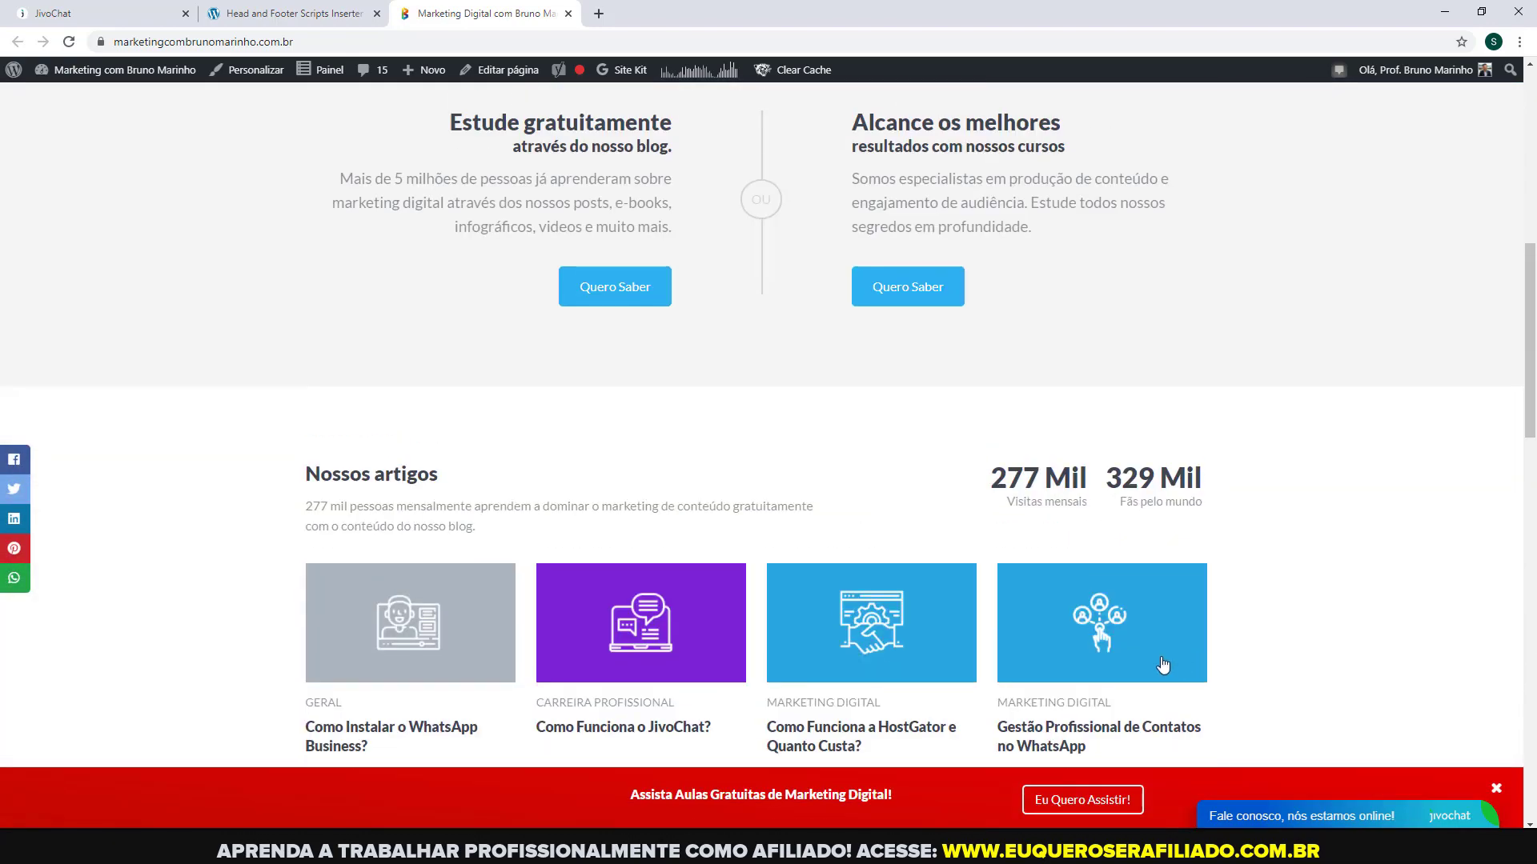
pyautogui.click(1162, 665)
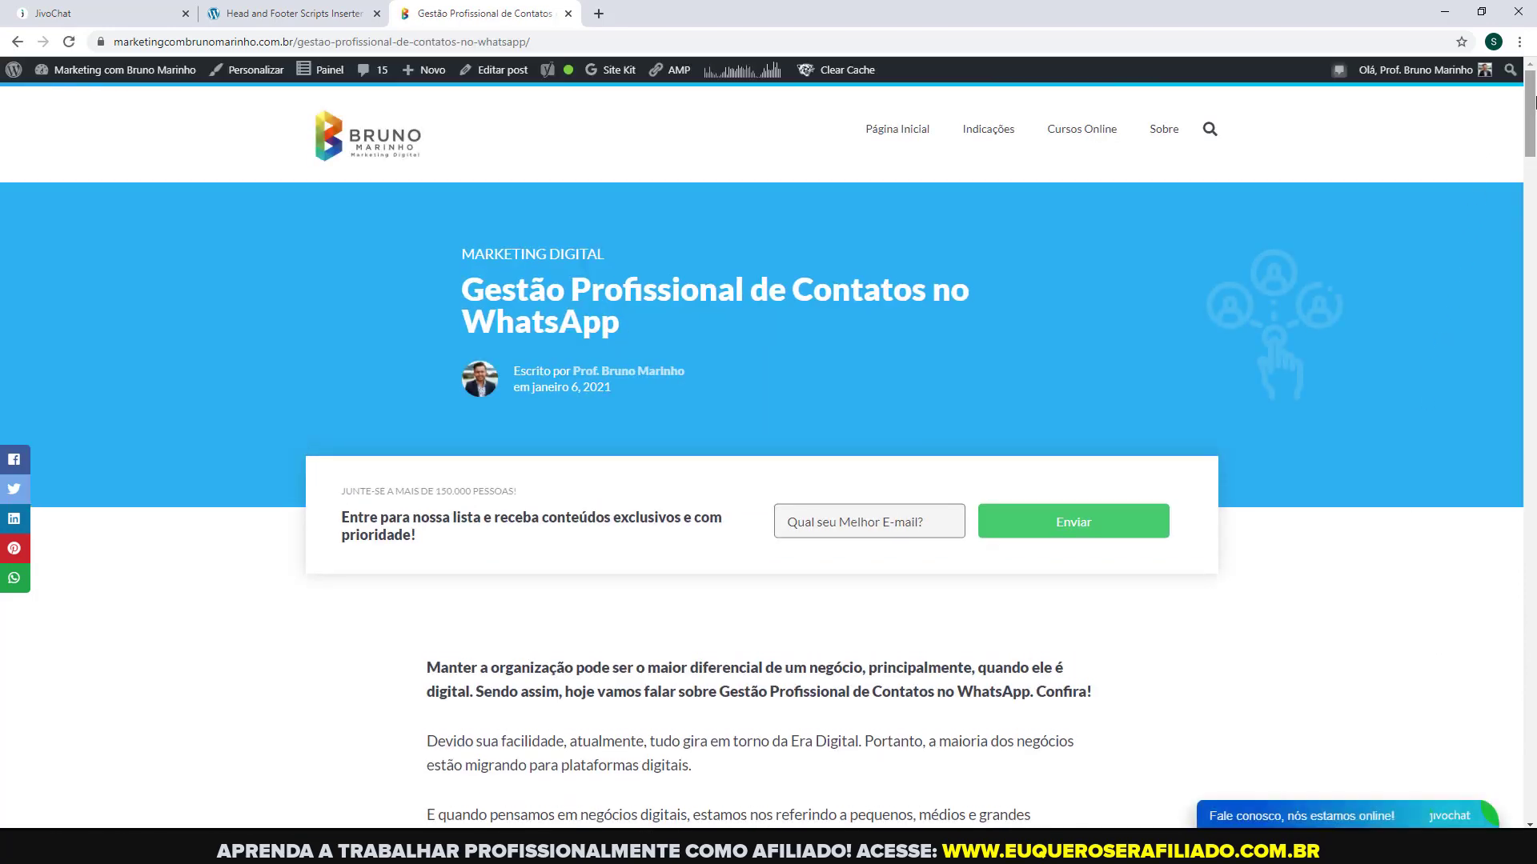
pyautogui.moveTo(1535, 102)
pyautogui.mouseDown()
pyautogui.moveTo(1535, 266)
pyautogui.moveTo(1535, 101)
pyautogui.mouseUp()
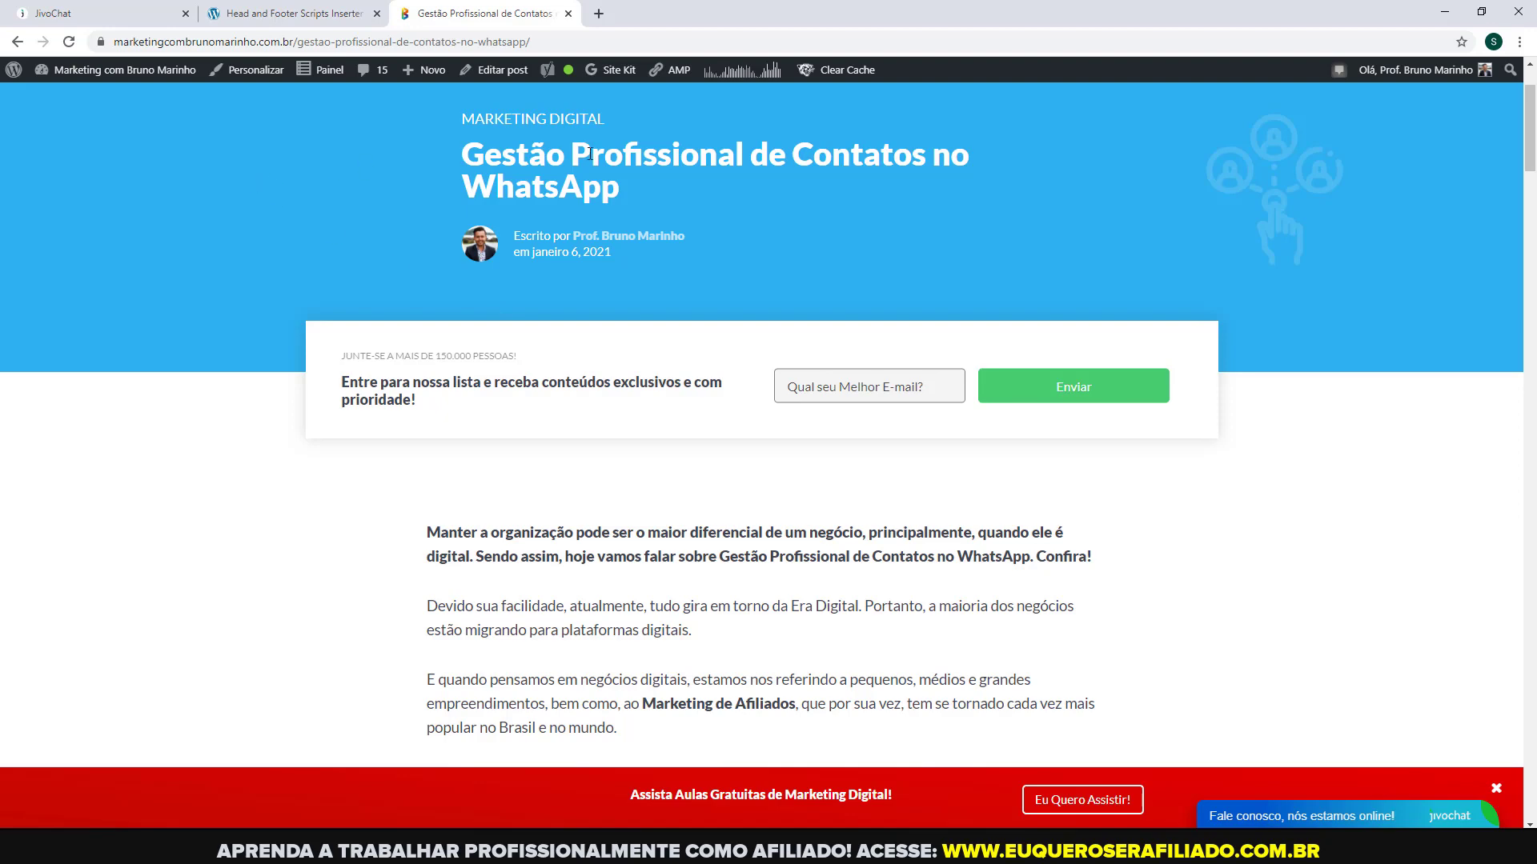
# Step: Reload the home page, then open and close the JivoChat chat window as a visitor
pyautogui.scroll(2, 425, 160)
pyautogui.press('F5')
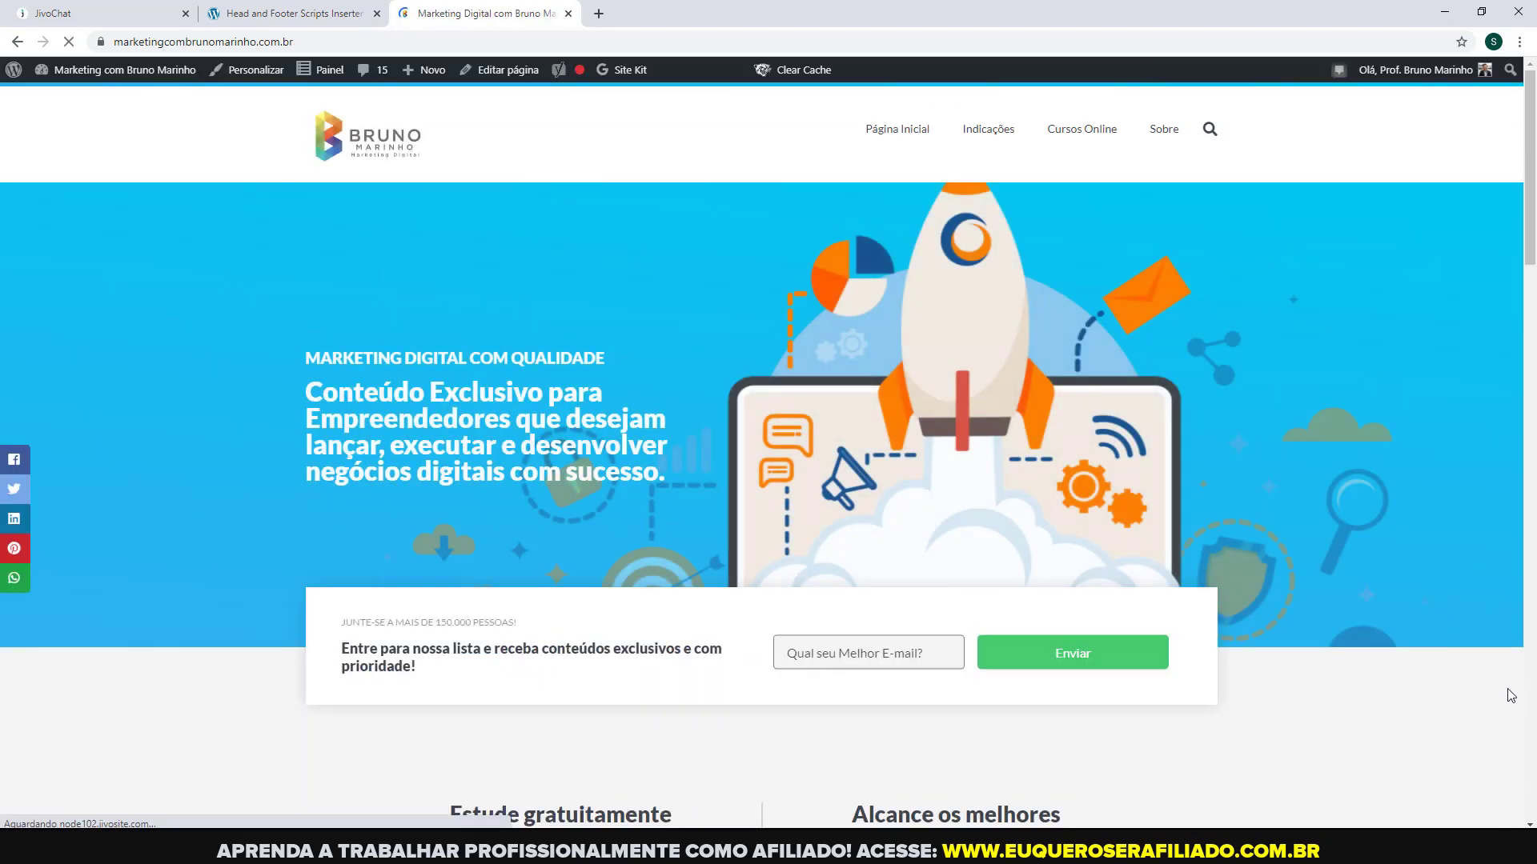
pyautogui.scroll(-3, 1385, 755)
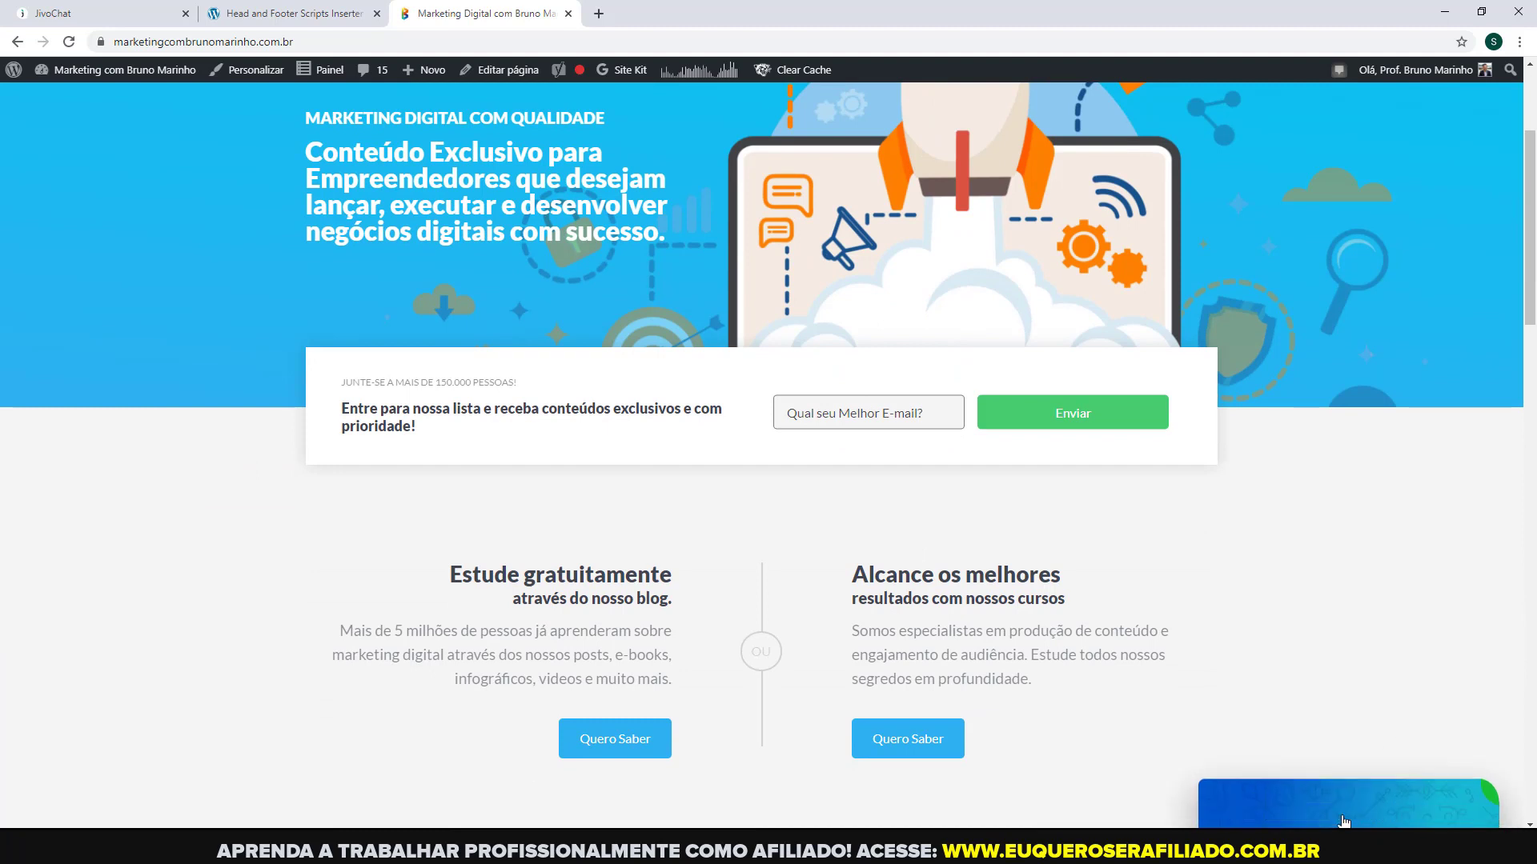
pyautogui.click(1343, 822)
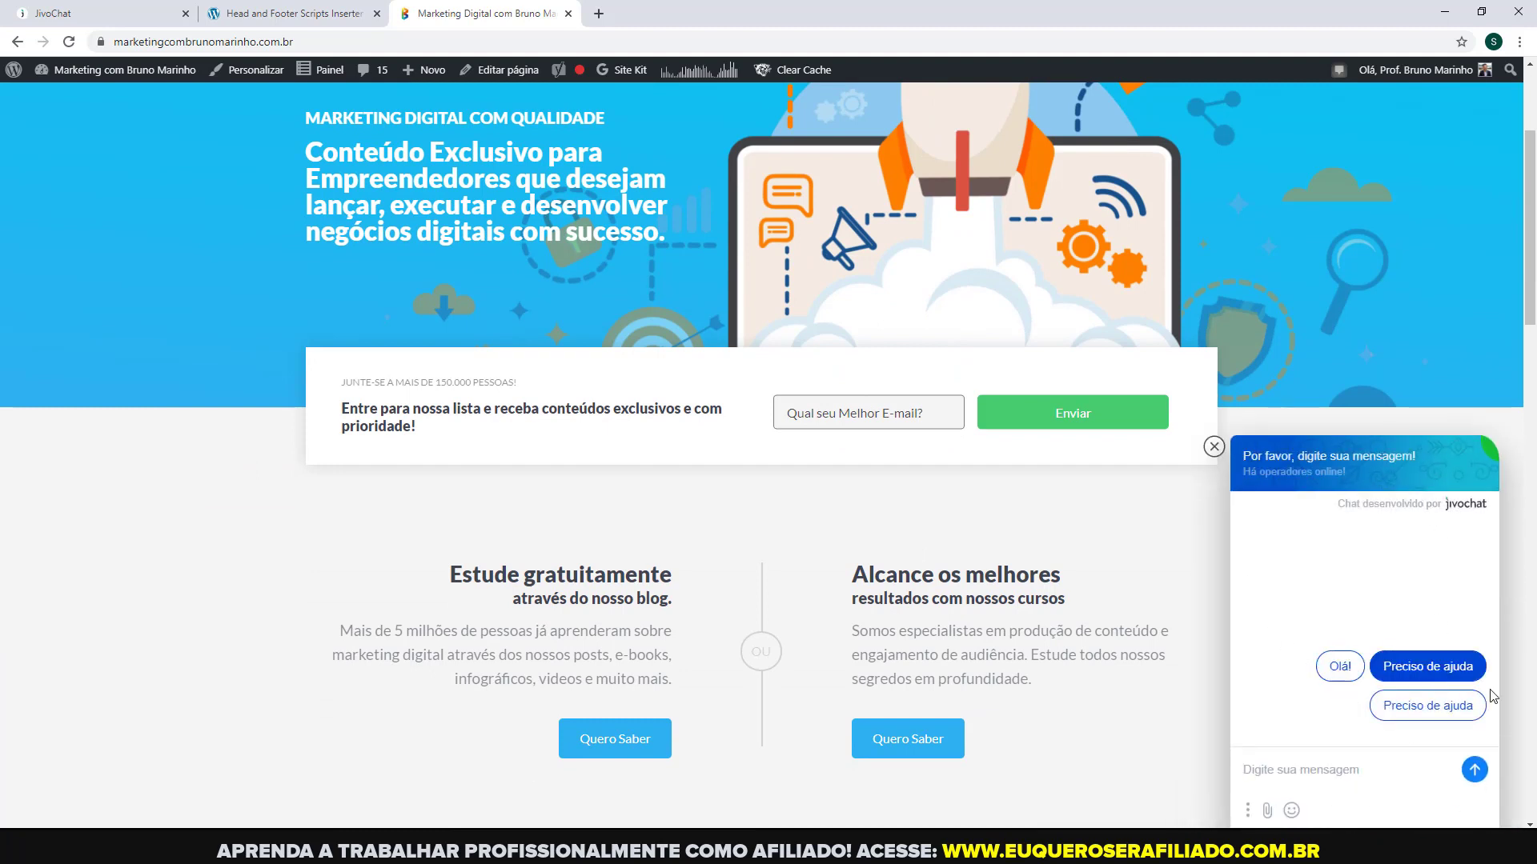
pyautogui.click(1214, 446)
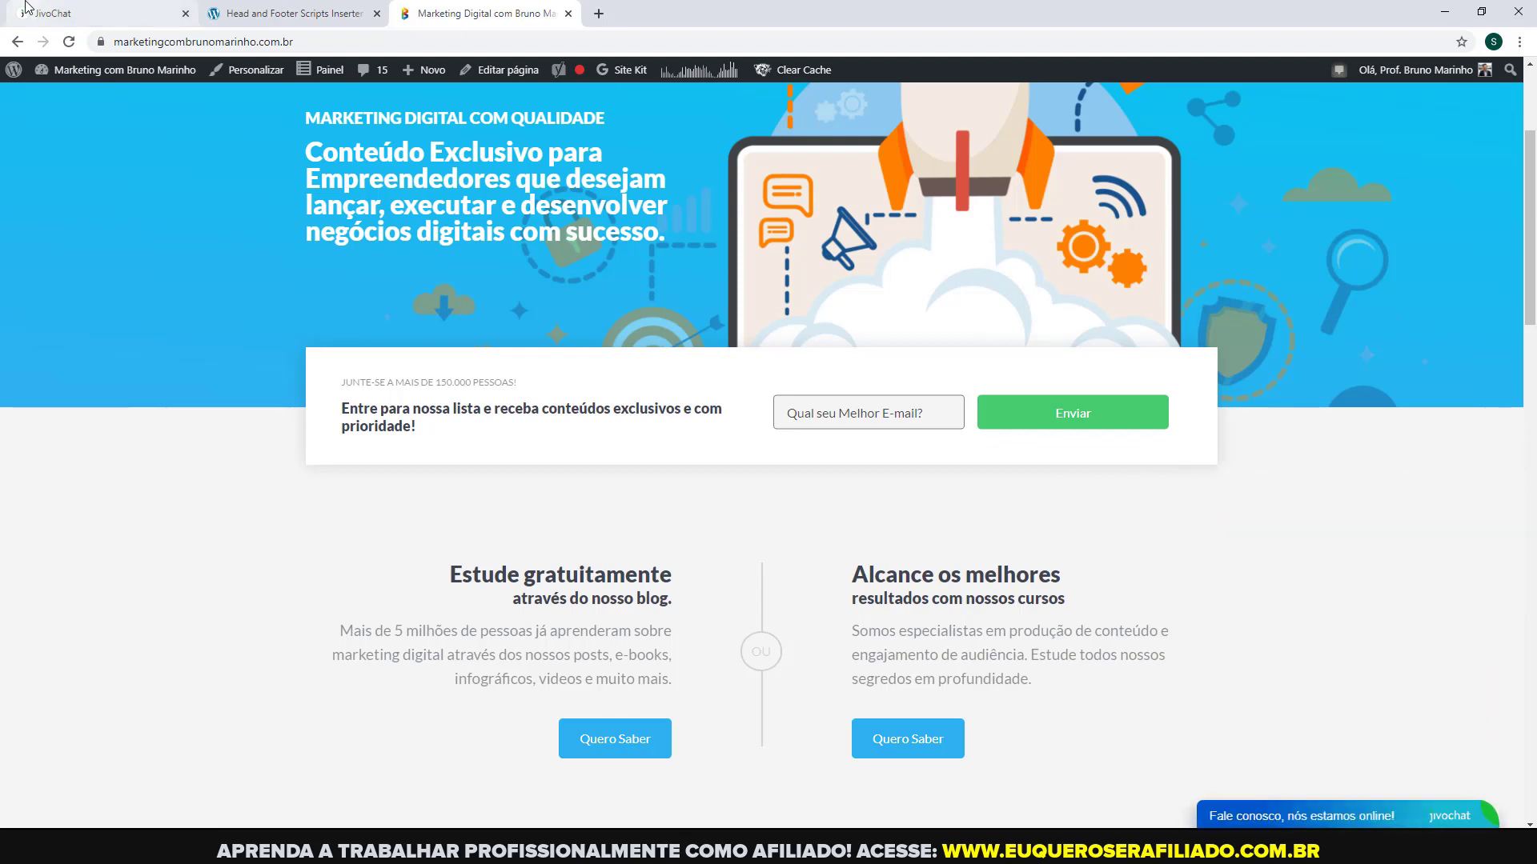
# Step: From Configurações > Canais, open the Design settings of the marketingcombrunomarinho.com.br channel
pyautogui.click(48, 13)
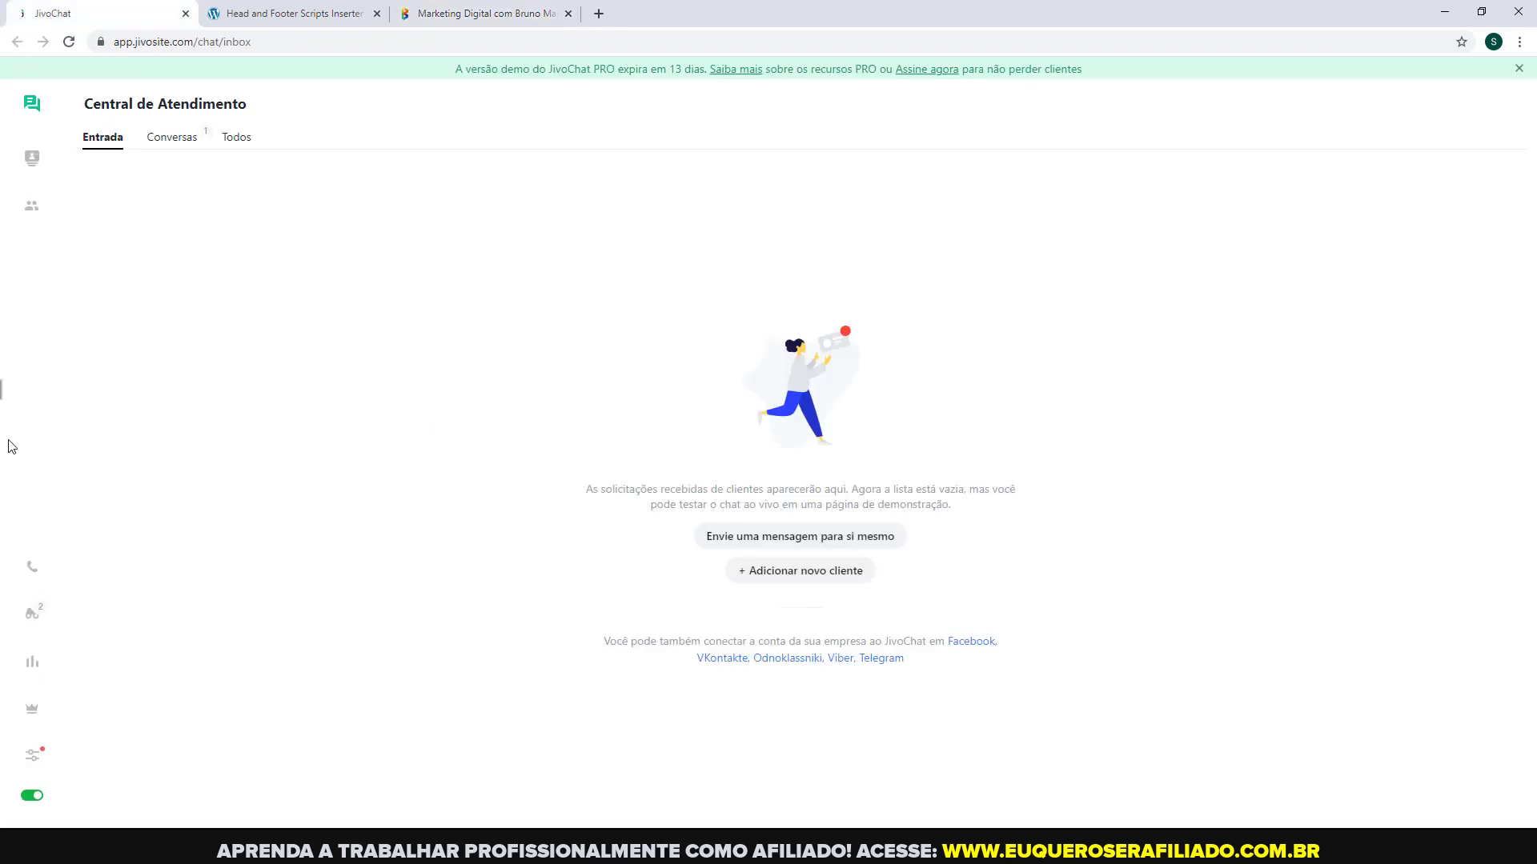
pyautogui.click(14, 782)
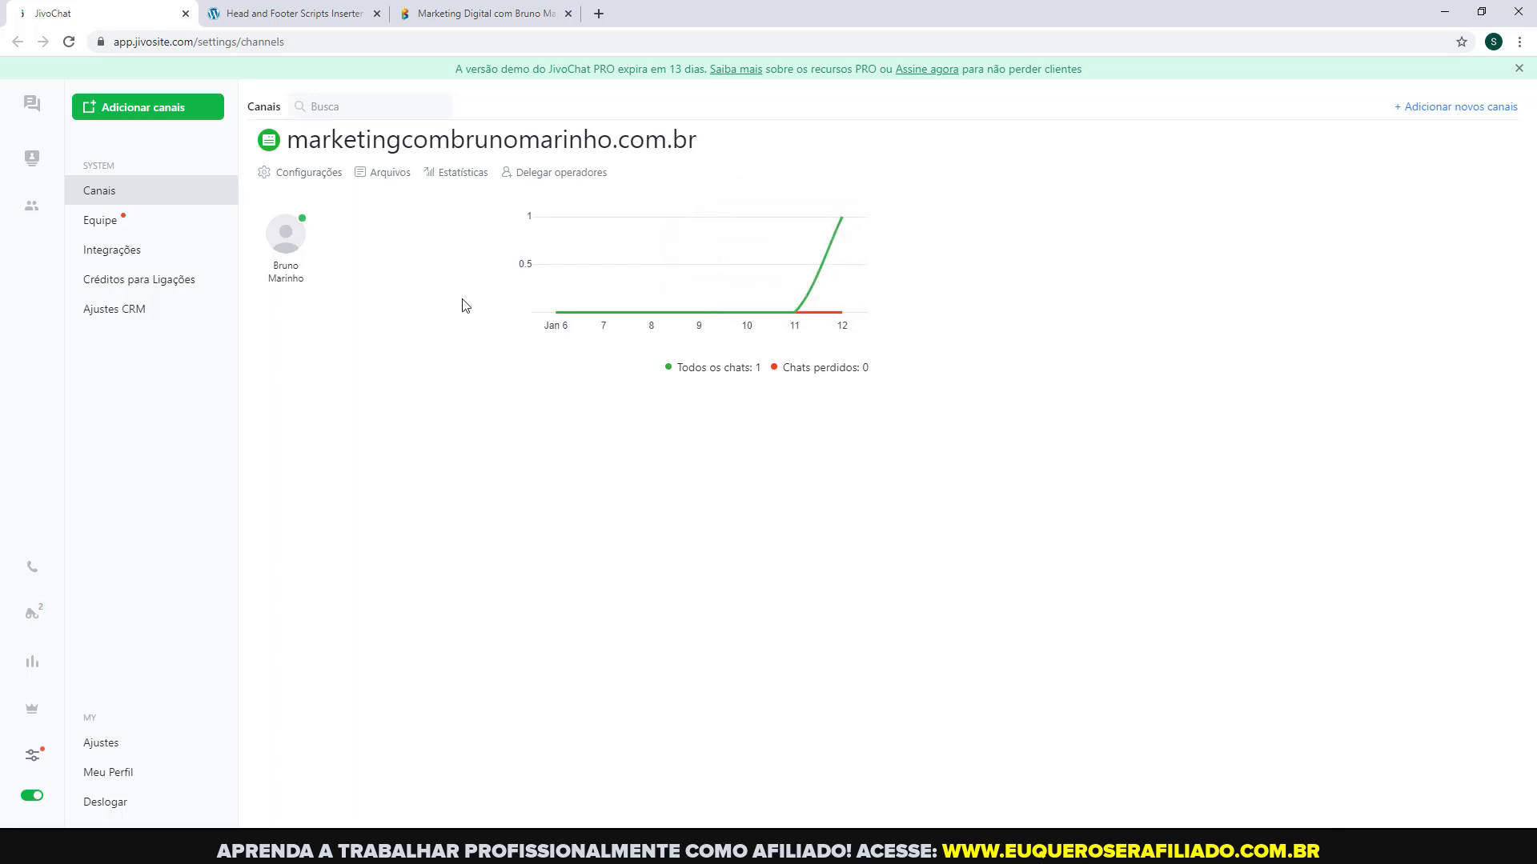
pyautogui.click(312, 173)
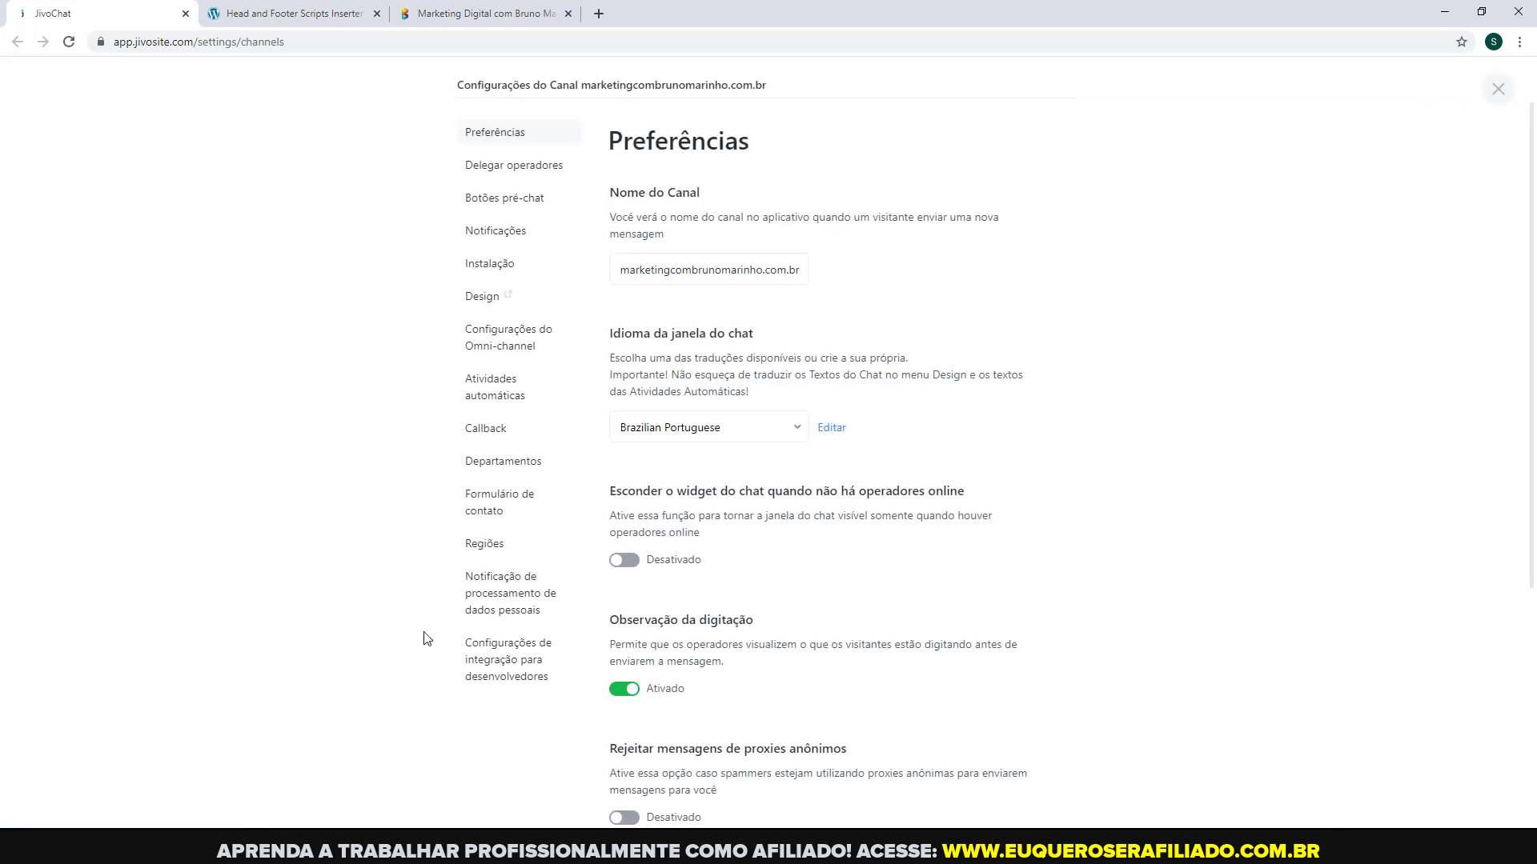
pyautogui.click(482, 298)
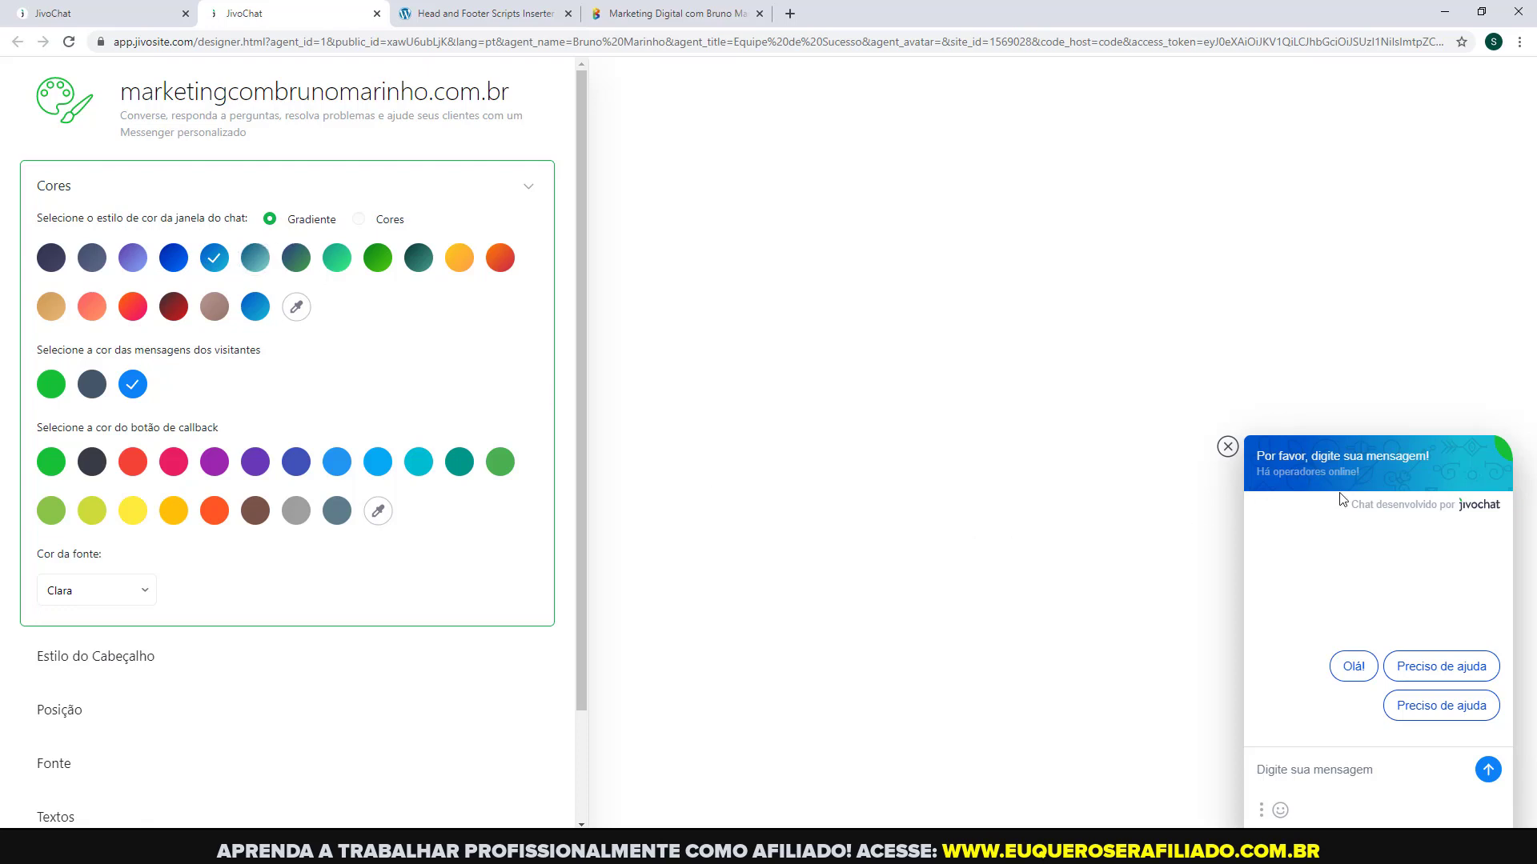
# Step: Try several gradient and solid chat window colours, ending back on gradient colours
pyautogui.click(501, 258)
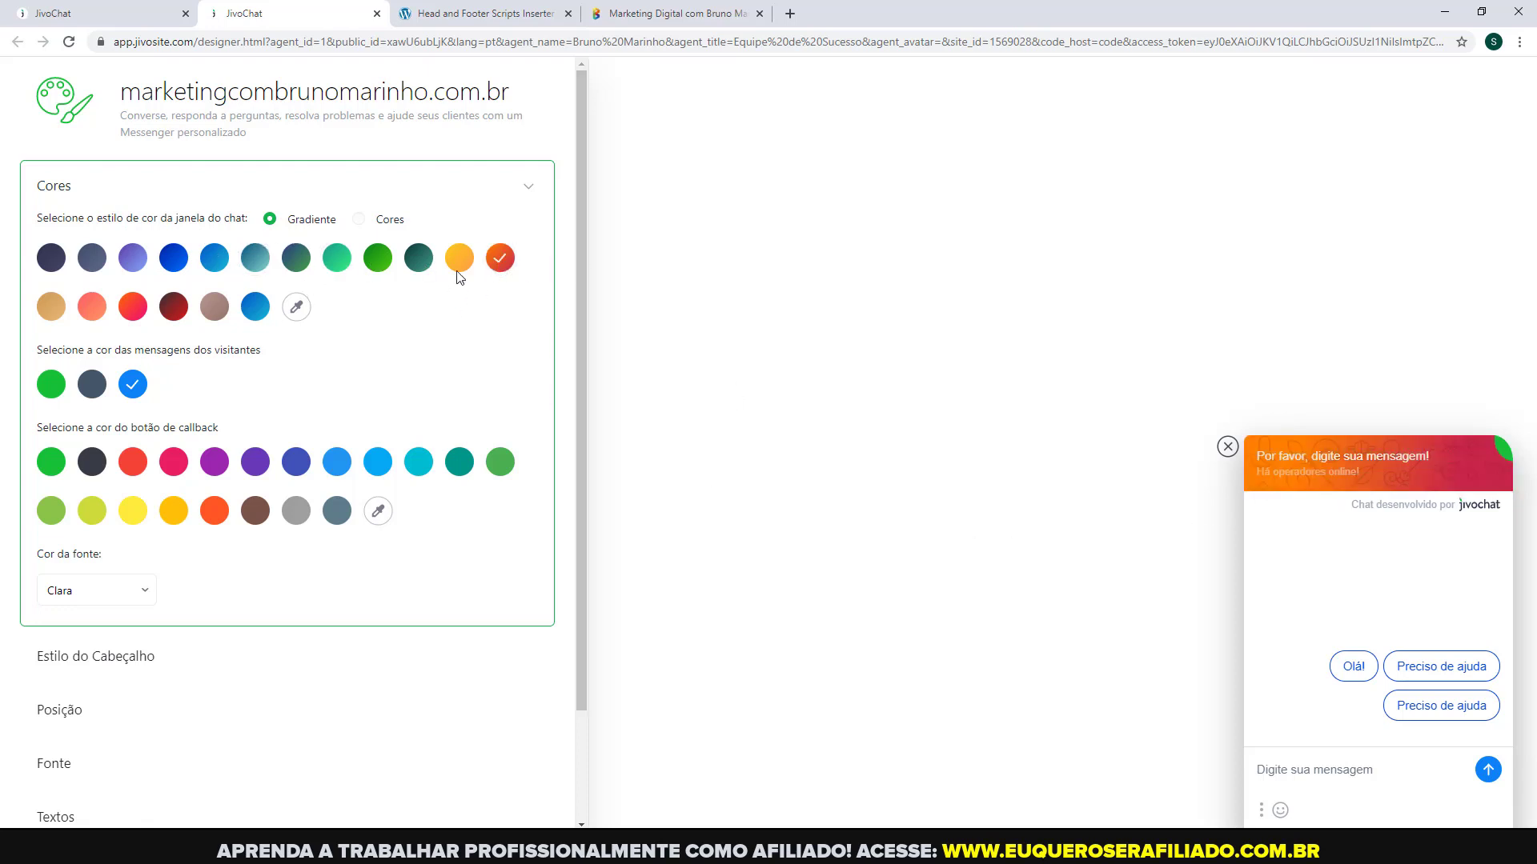
pyautogui.click(459, 258)
pyautogui.click(418, 260)
pyautogui.click(358, 221)
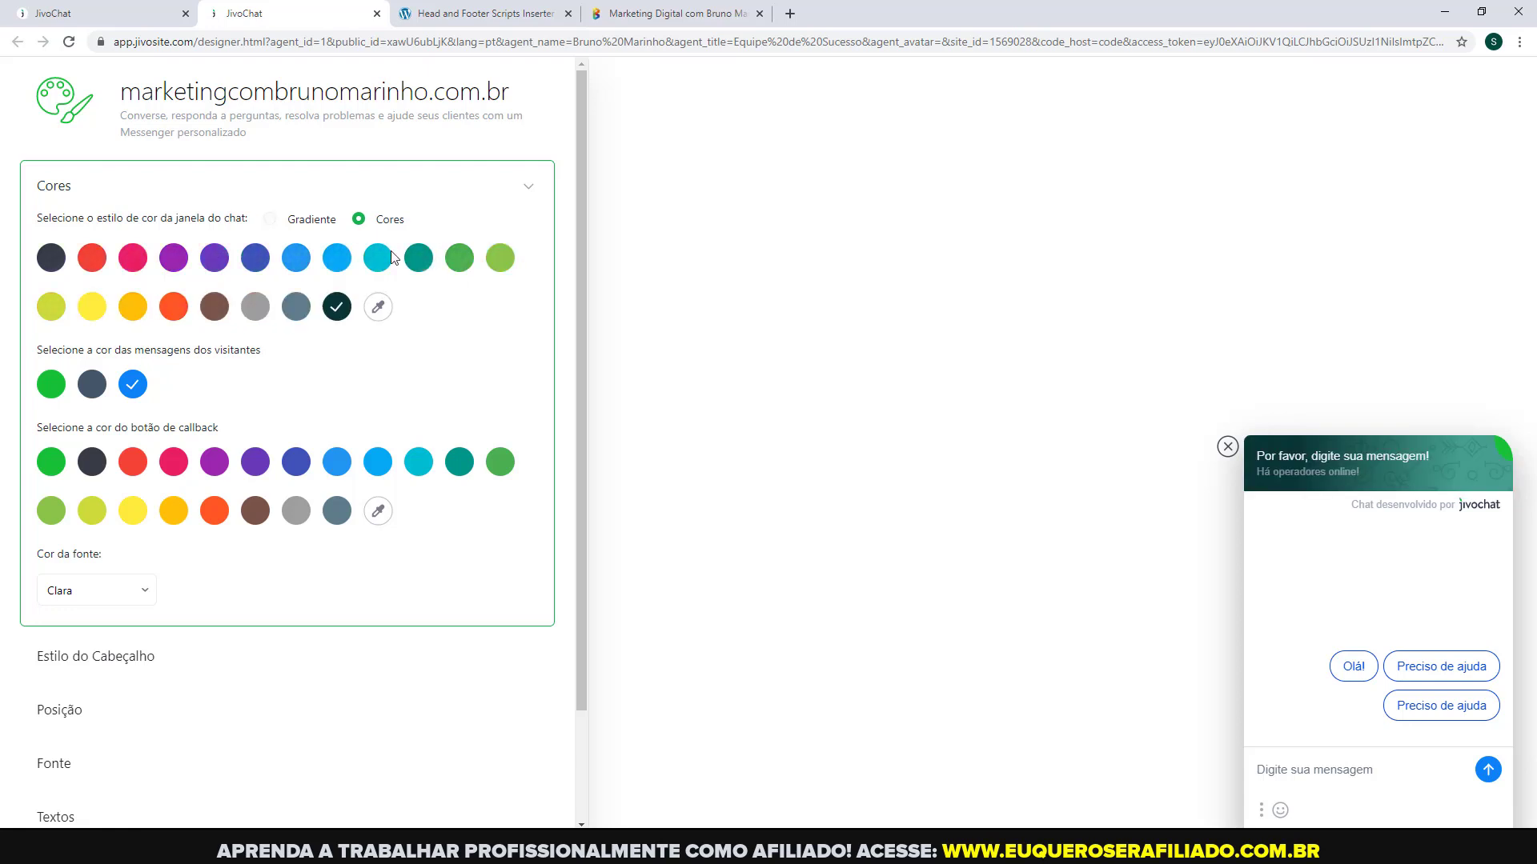
pyautogui.click(460, 258)
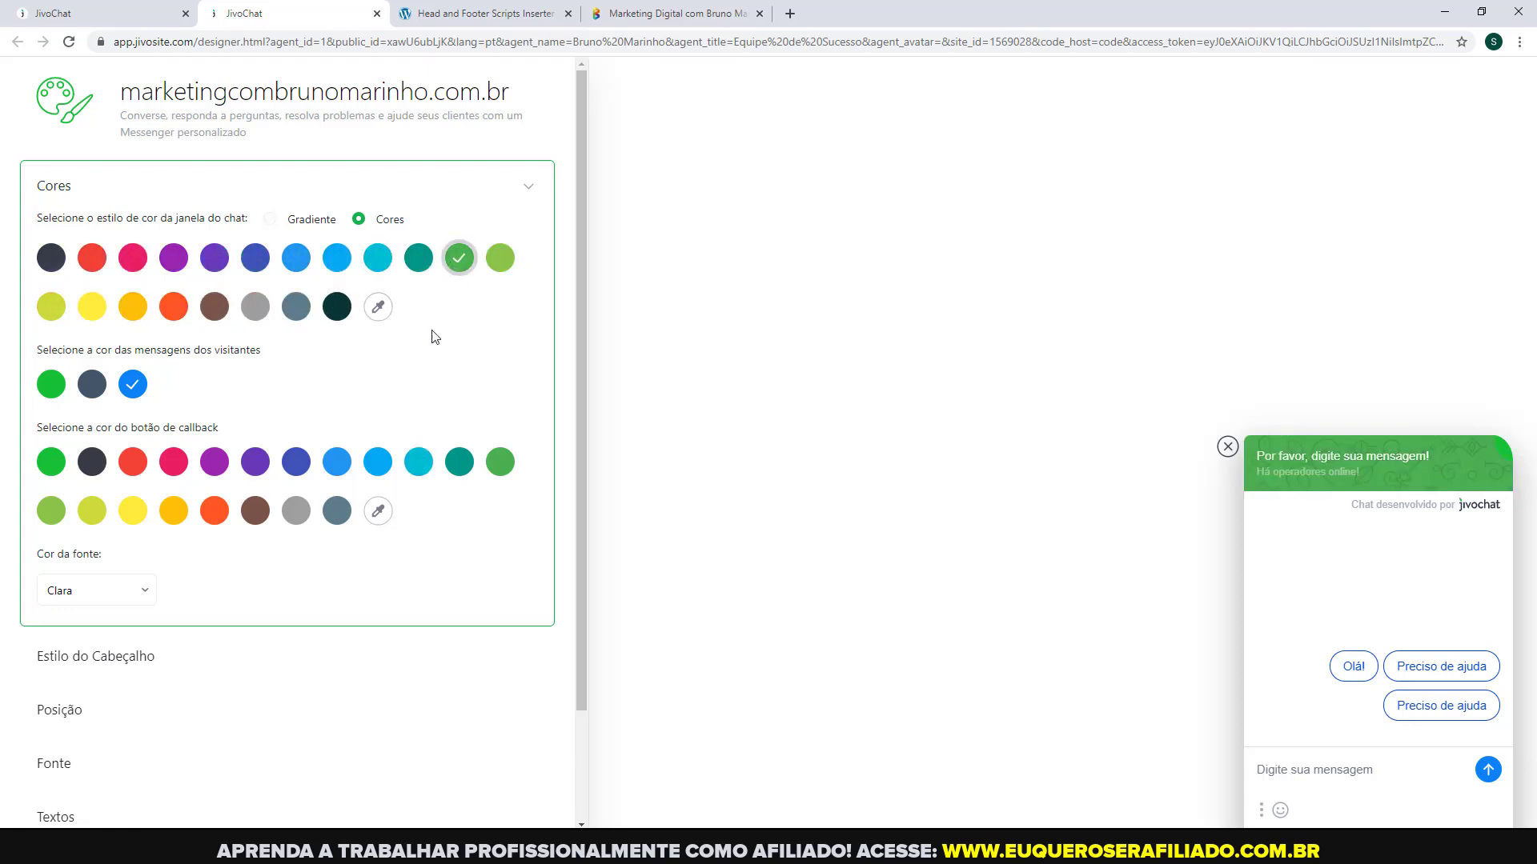
pyautogui.click(337, 258)
pyautogui.click(337, 306)
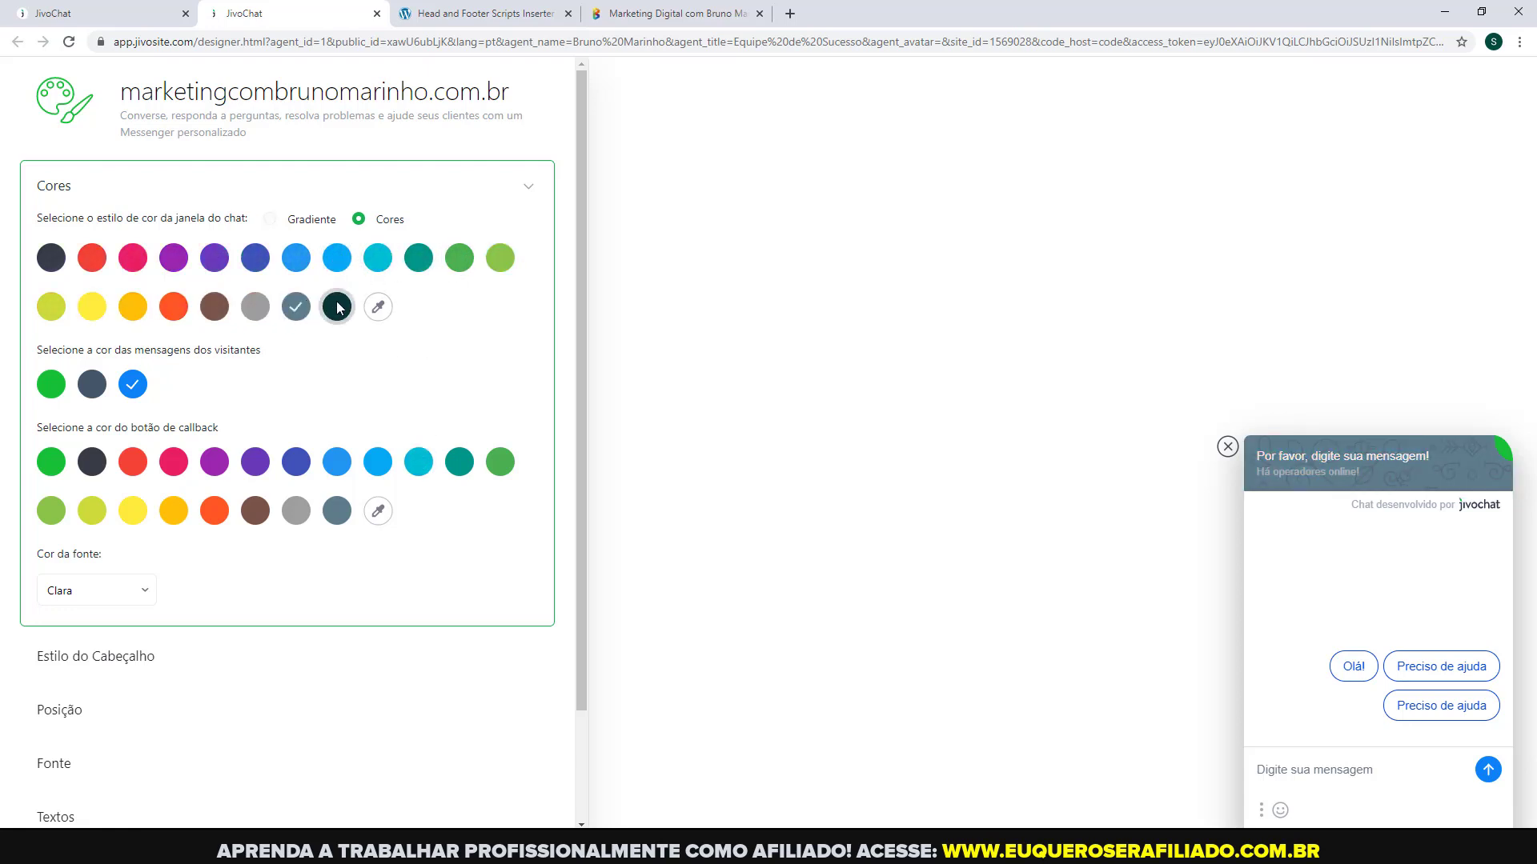
pyautogui.click(309, 219)
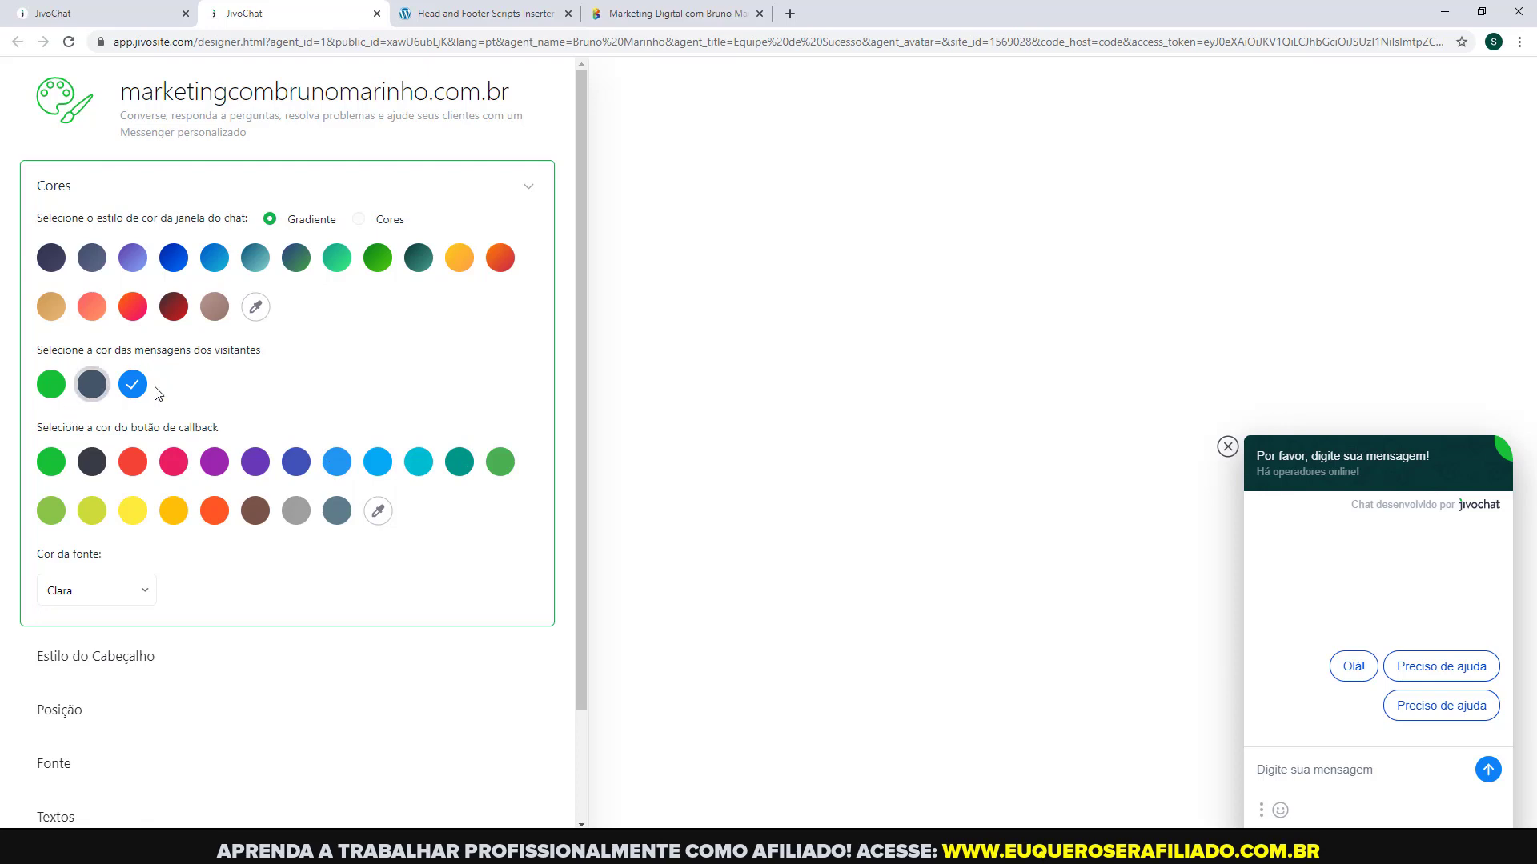
# Step: Make visitor messages green and keep the Clara font colour
pyautogui.click(92, 385)
pyautogui.click(51, 384)
pyautogui.scroll(-1, 401, 651)
pyautogui.click(119, 518)
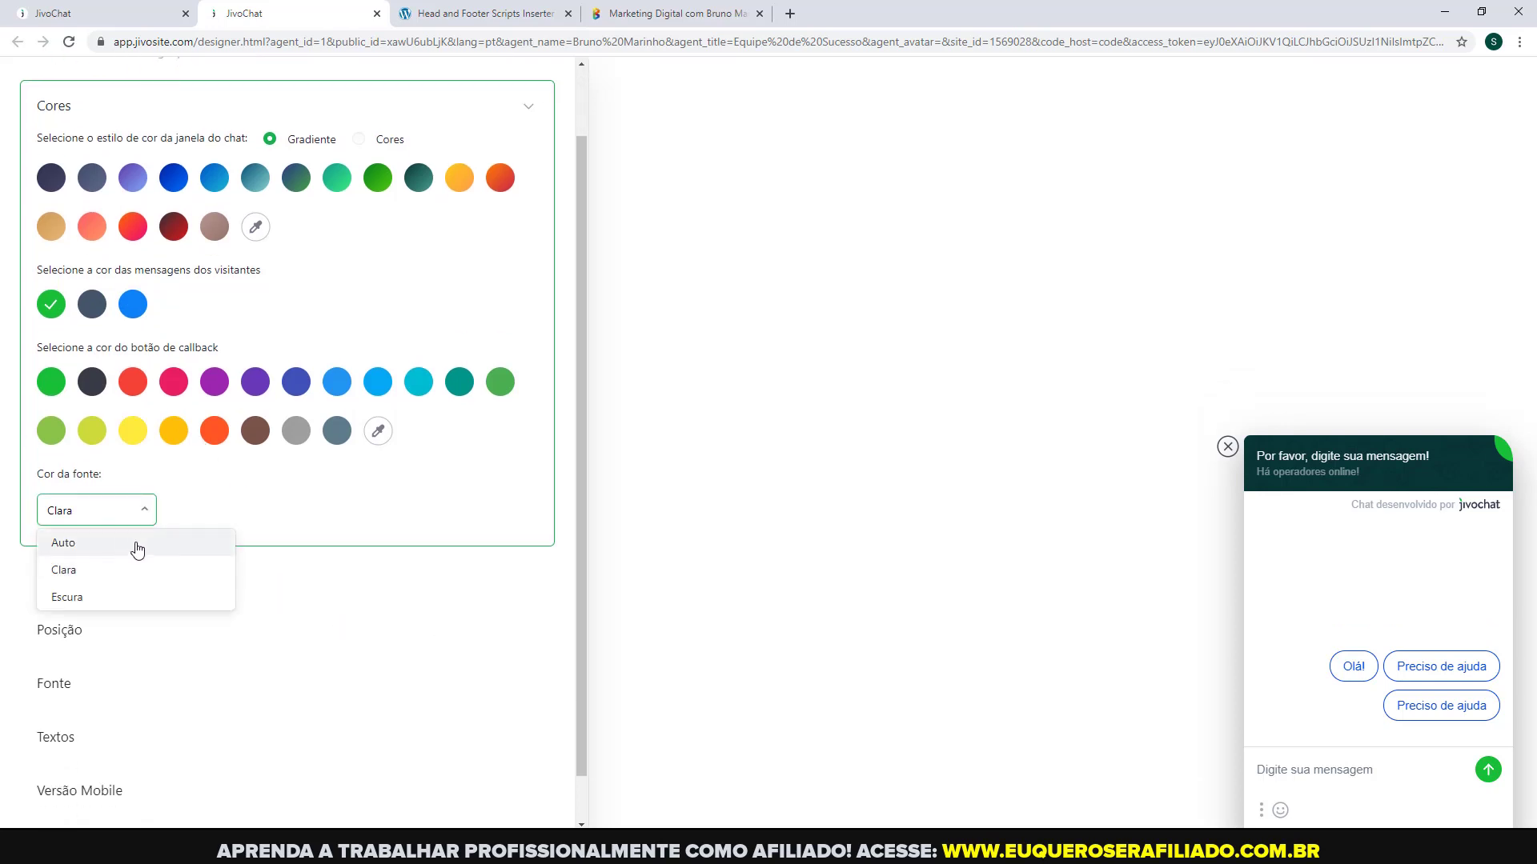
pyautogui.click(430, 503)
# Step: Compare the header patterns, choose the sixth one, and expand the Posição section
pyautogui.scroll(-1, 446, 512)
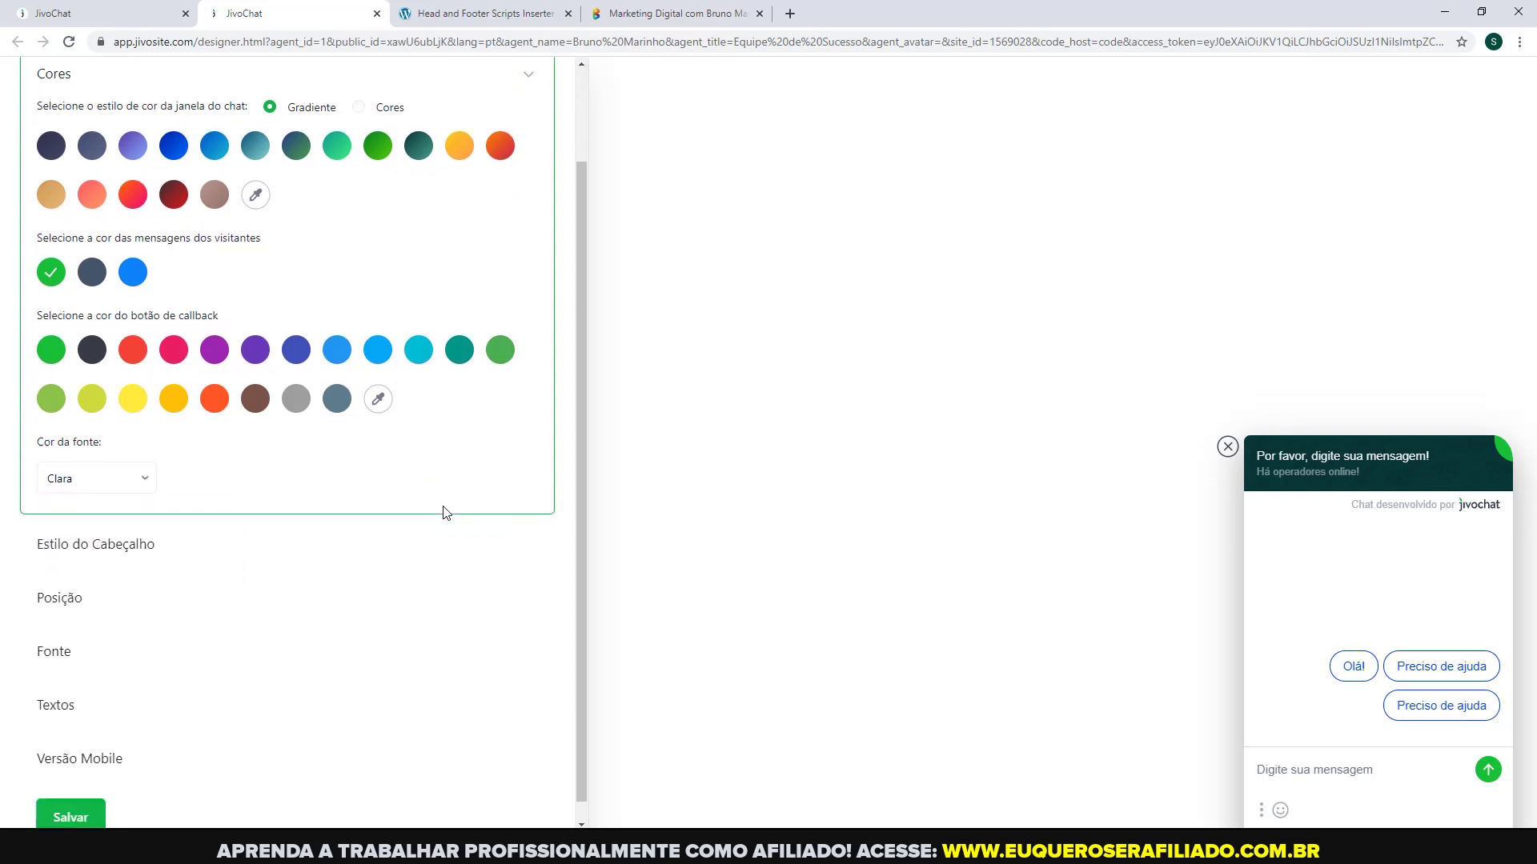
pyautogui.click(442, 530)
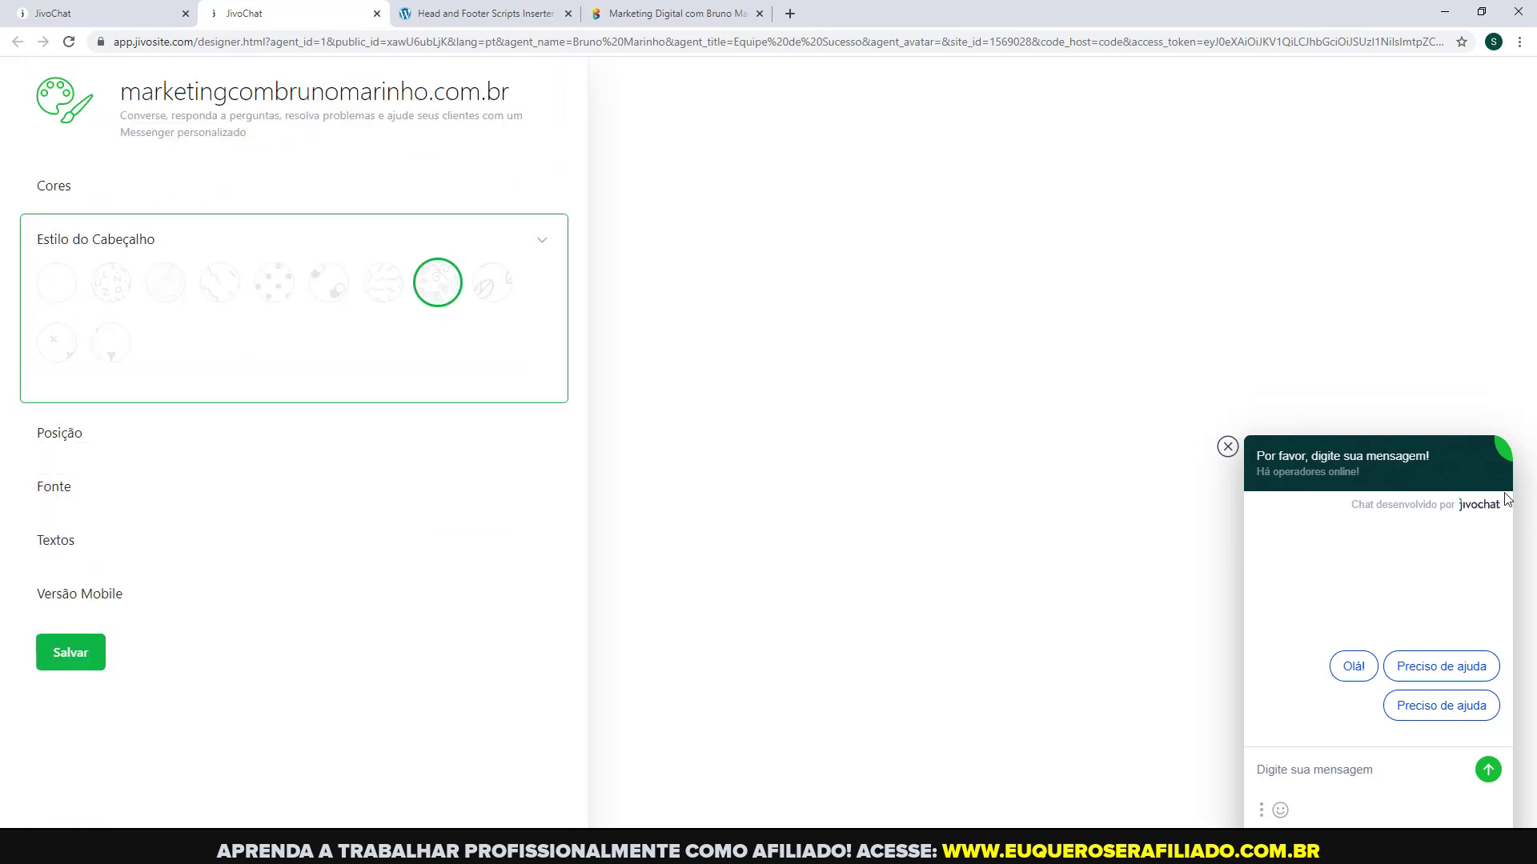
pyautogui.click(489, 302)
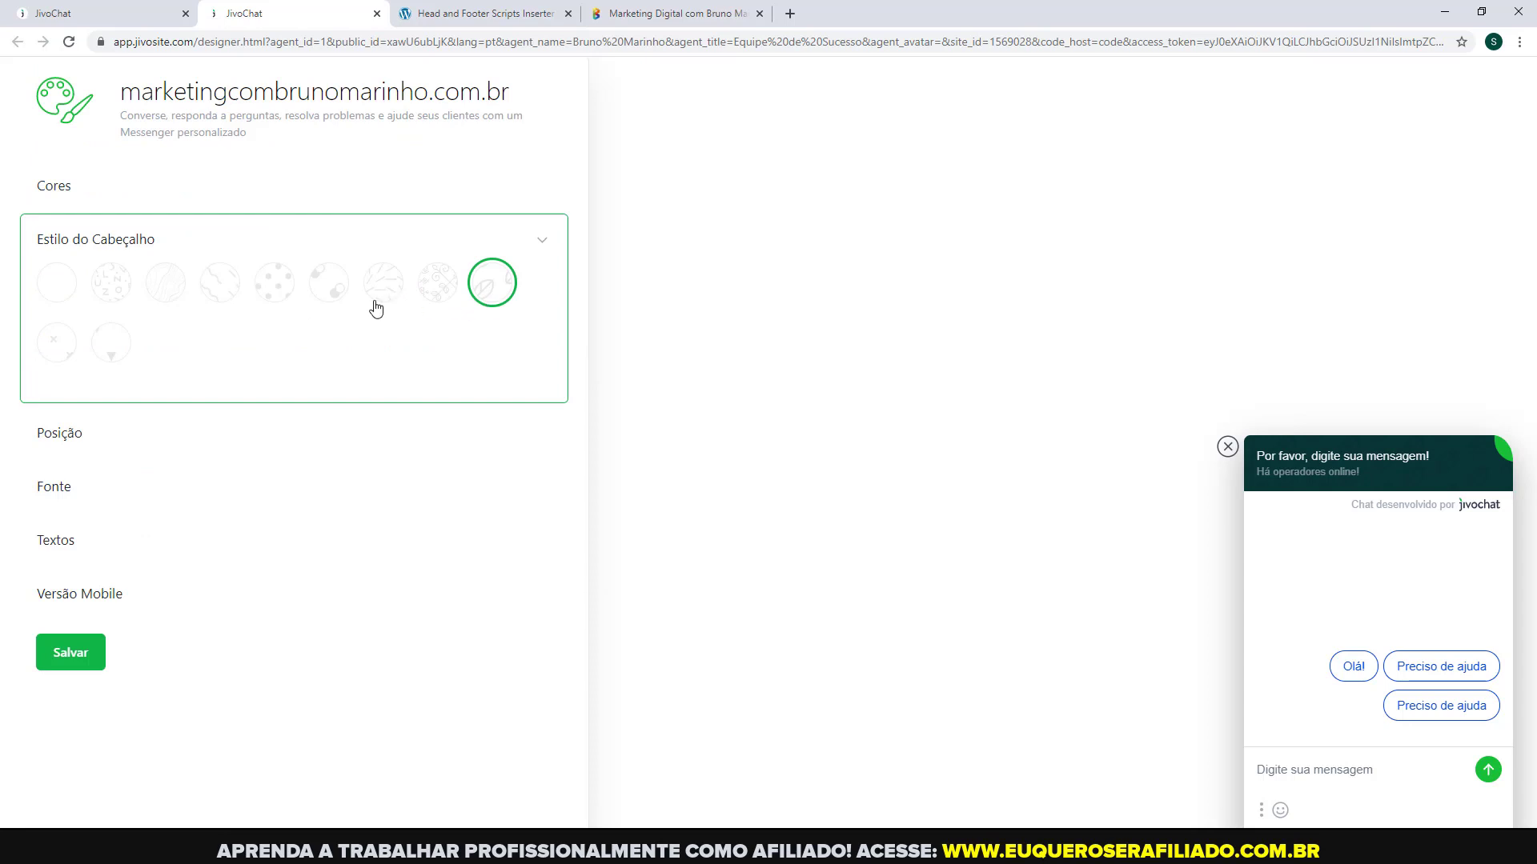
pyautogui.click(341, 301)
pyautogui.click(285, 301)
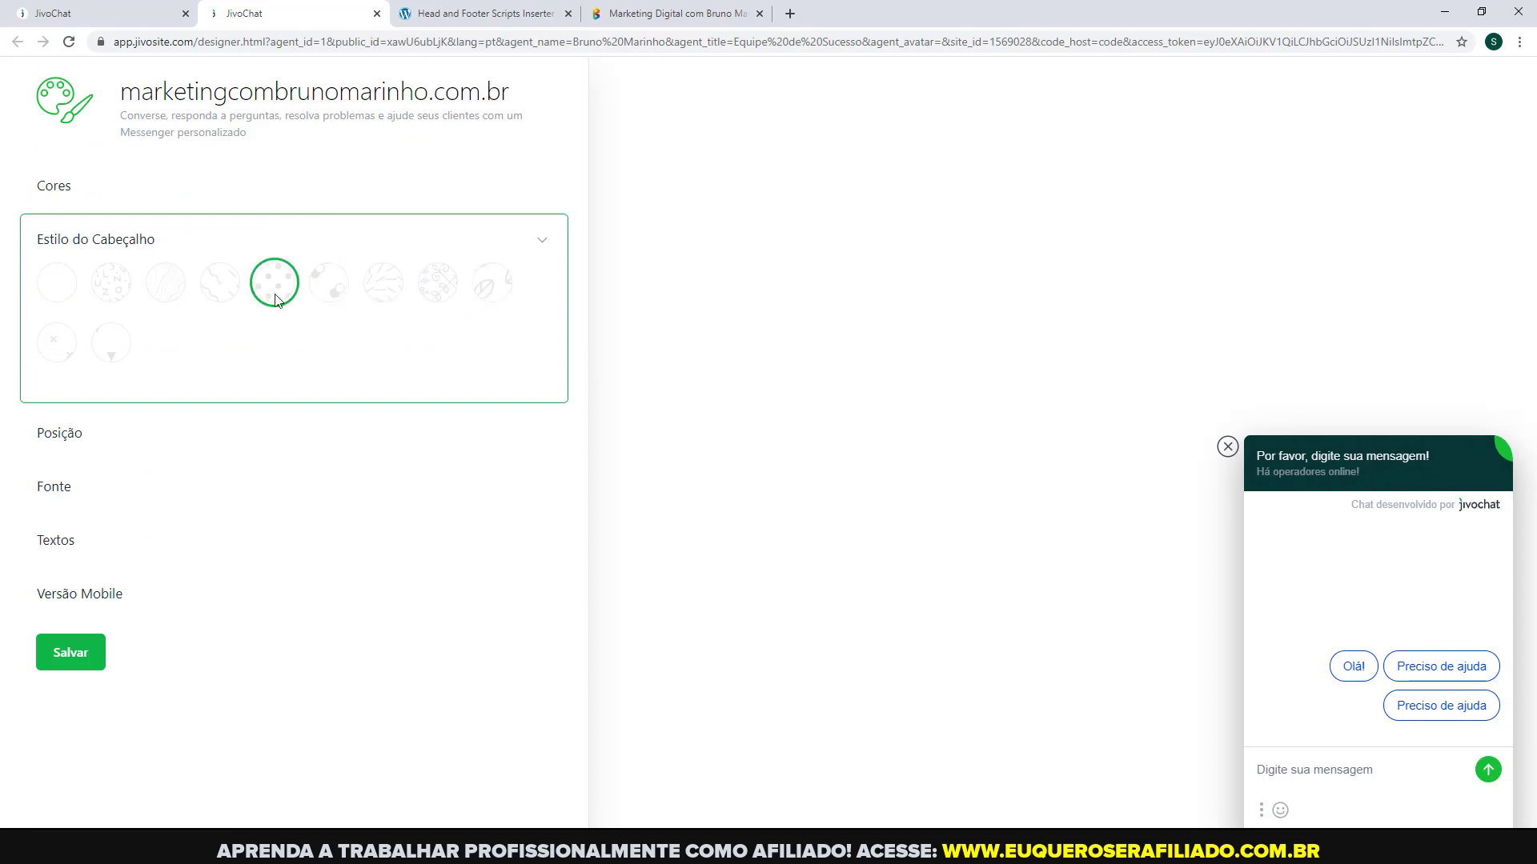
pyautogui.click(234, 294)
pyautogui.click(161, 301)
pyautogui.click(112, 302)
pyautogui.click(65, 346)
pyautogui.click(69, 299)
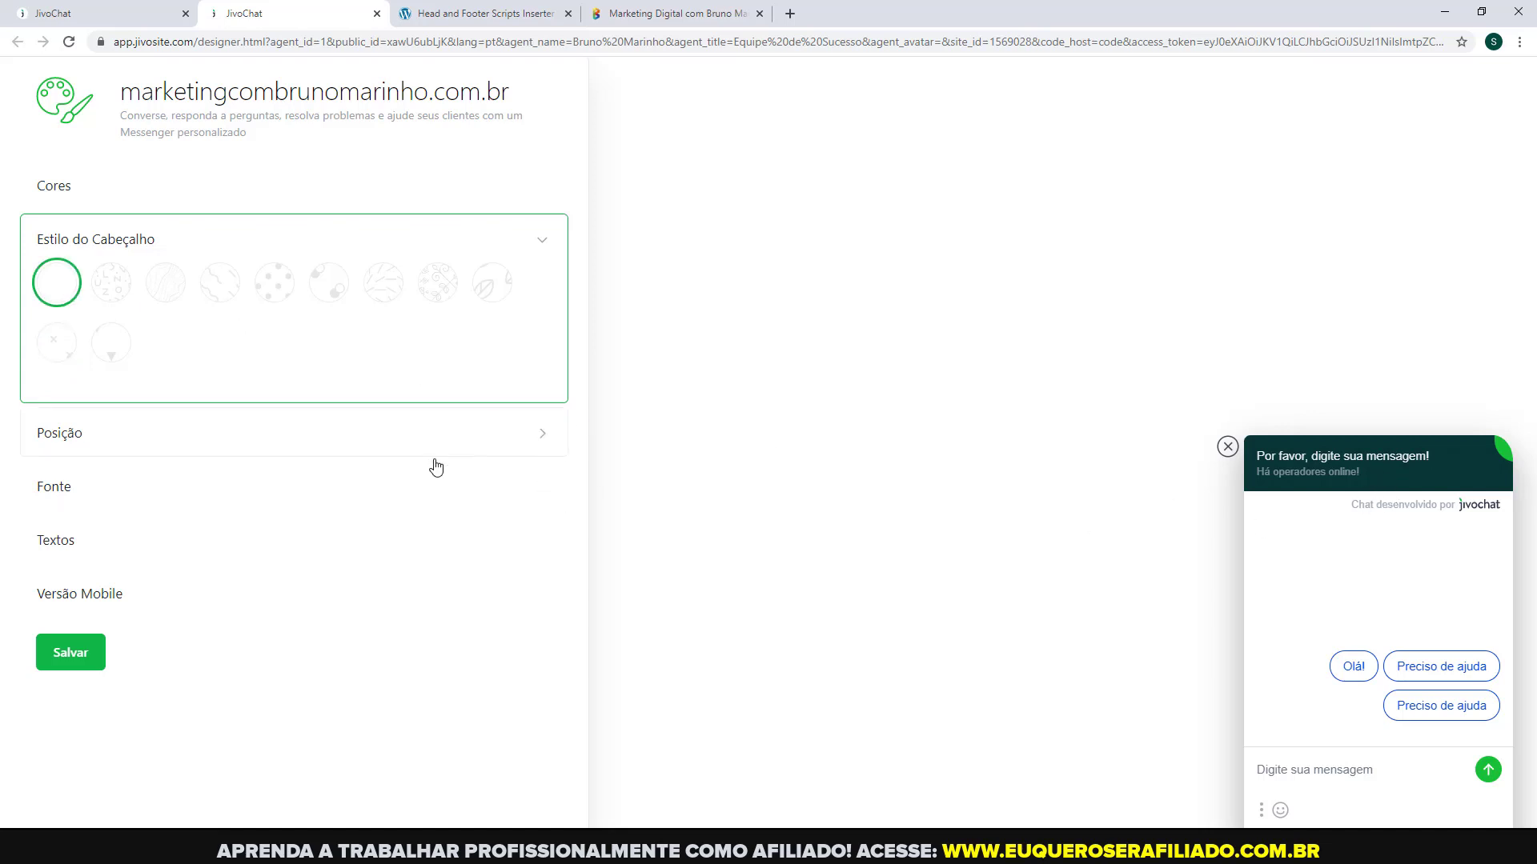
pyautogui.click(324, 291)
pyautogui.click(258, 437)
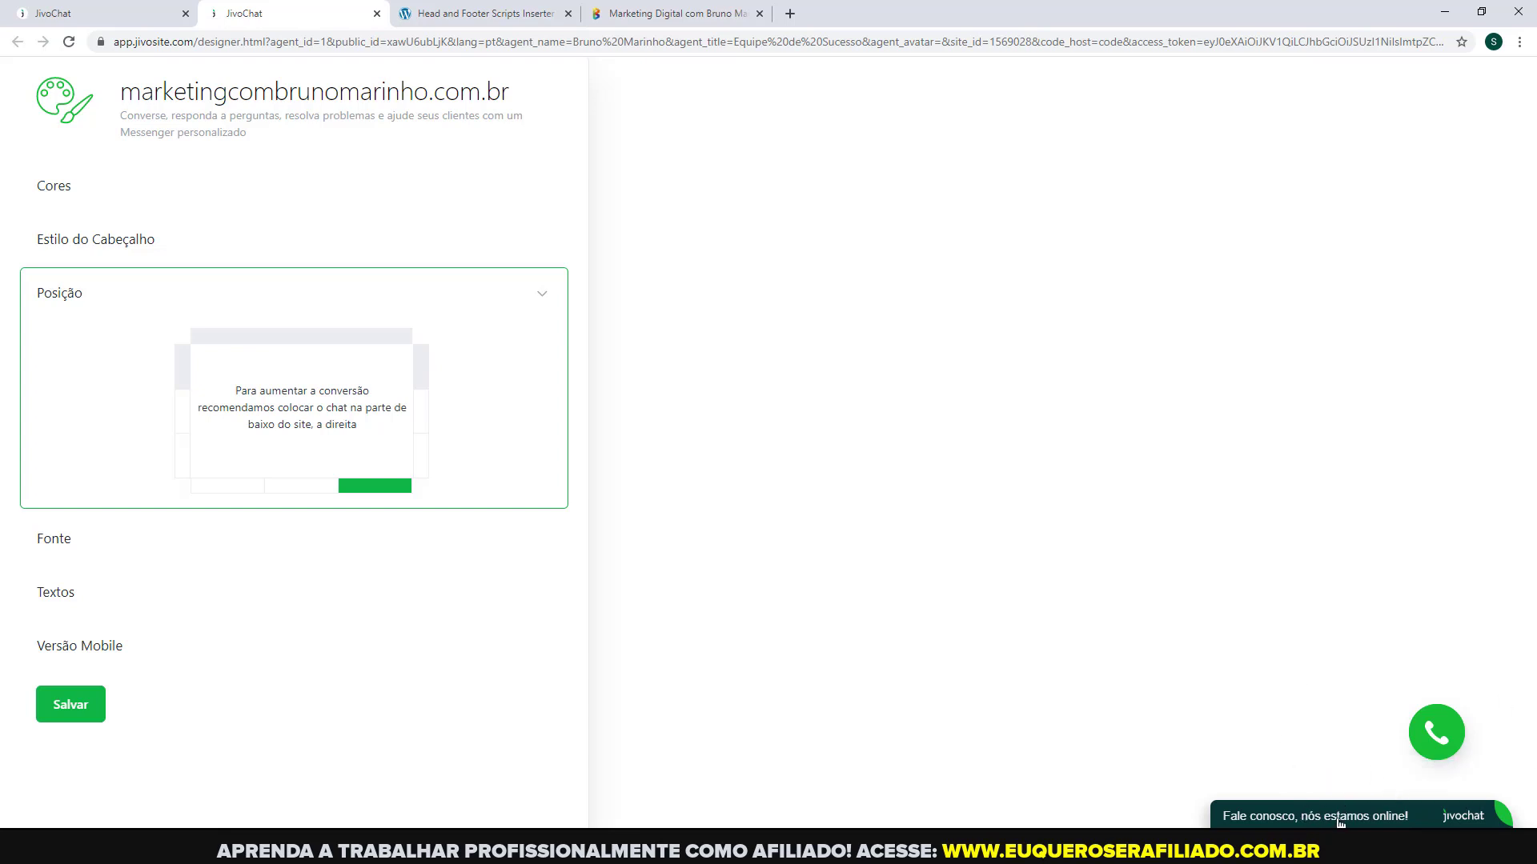
pyautogui.click(296, 486)
pyautogui.click(229, 485)
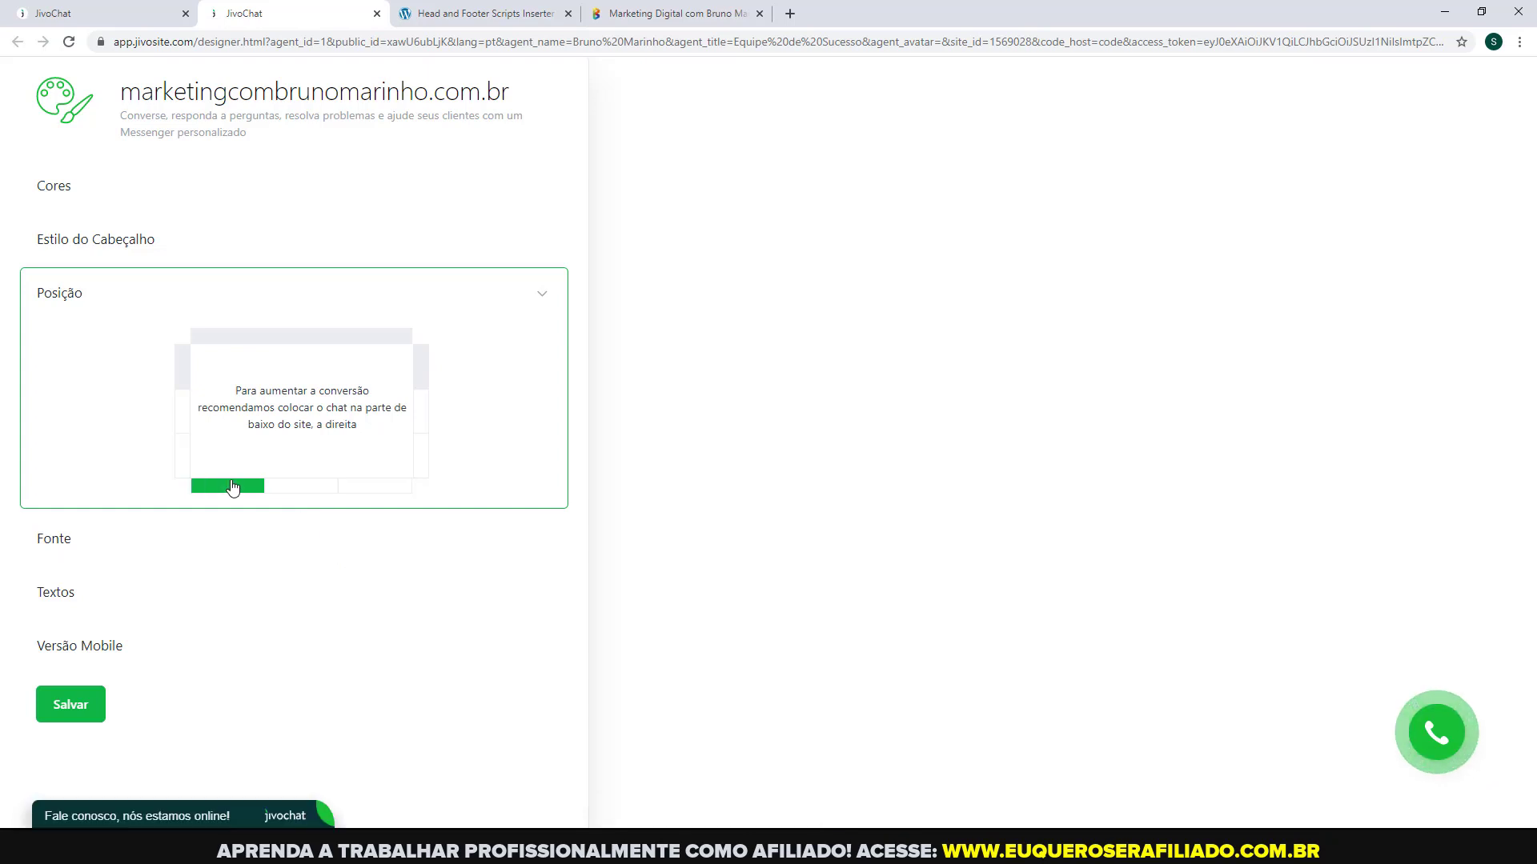
pyautogui.click(185, 456)
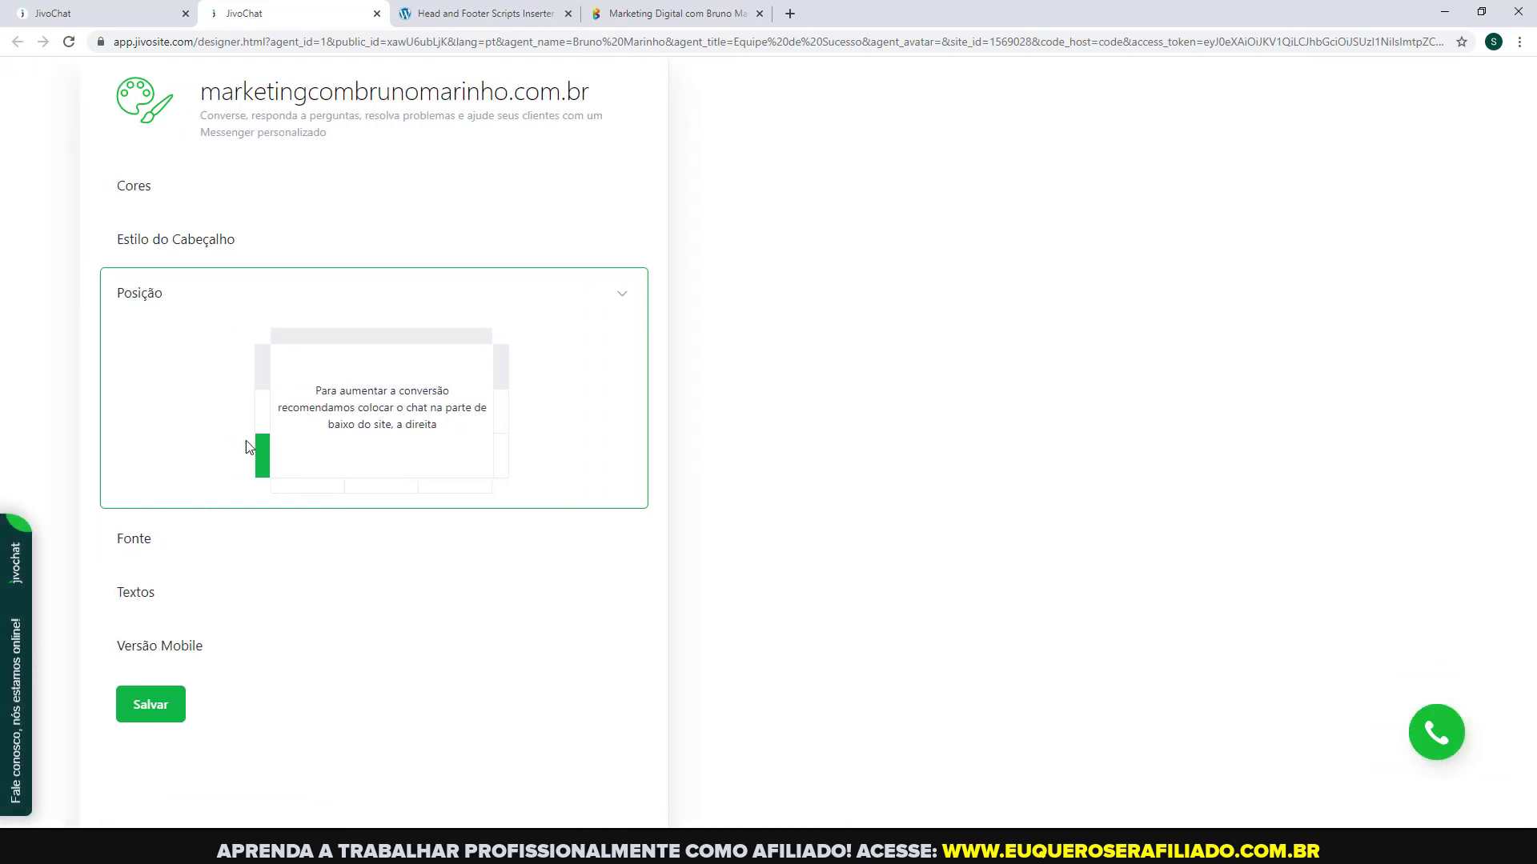
pyautogui.click(263, 412)
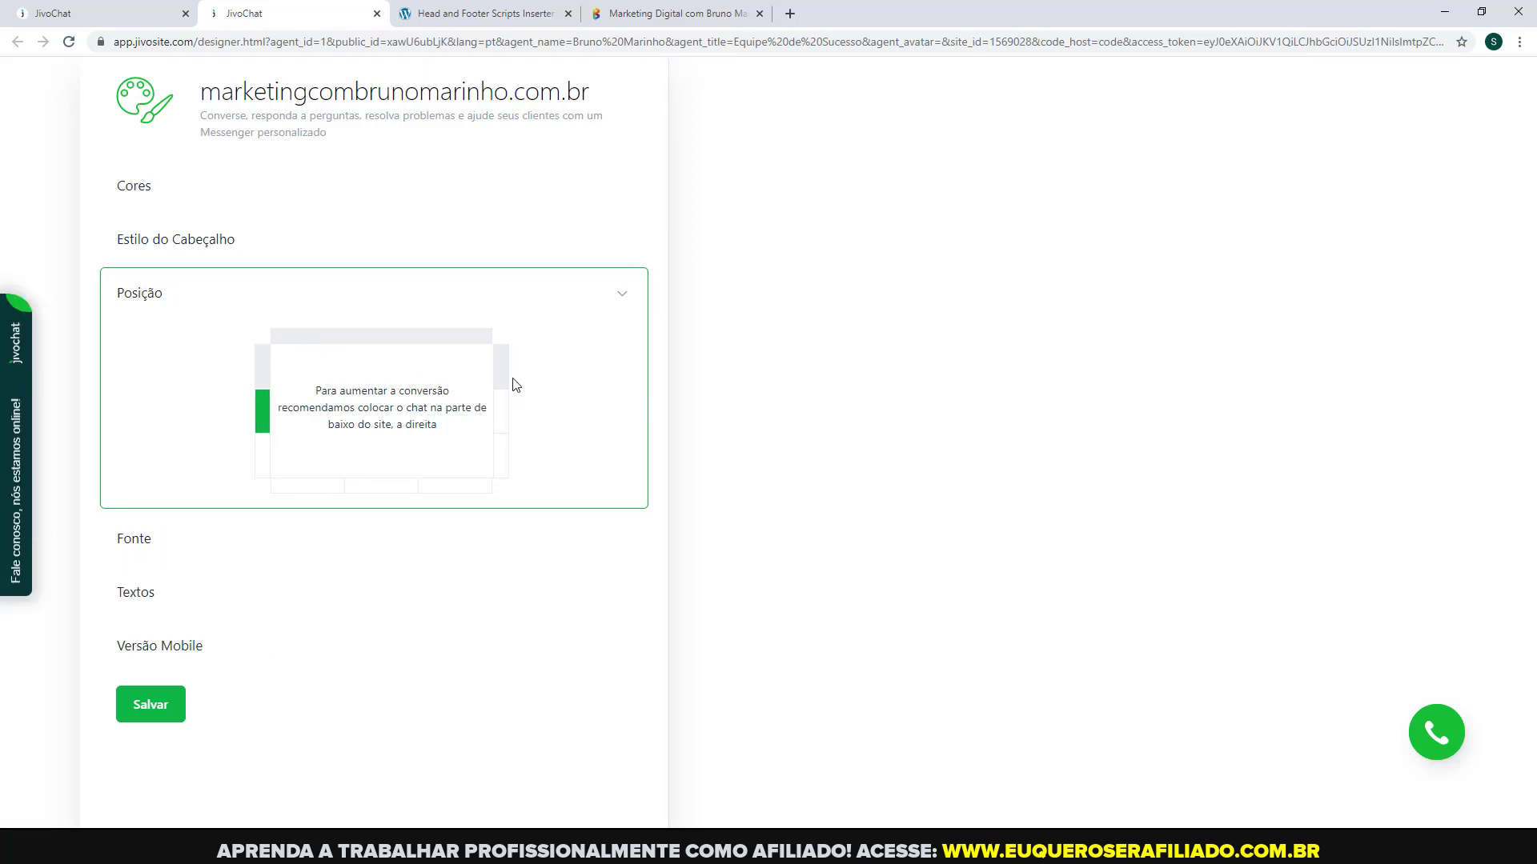
pyautogui.click(501, 412)
pyautogui.click(421, 458)
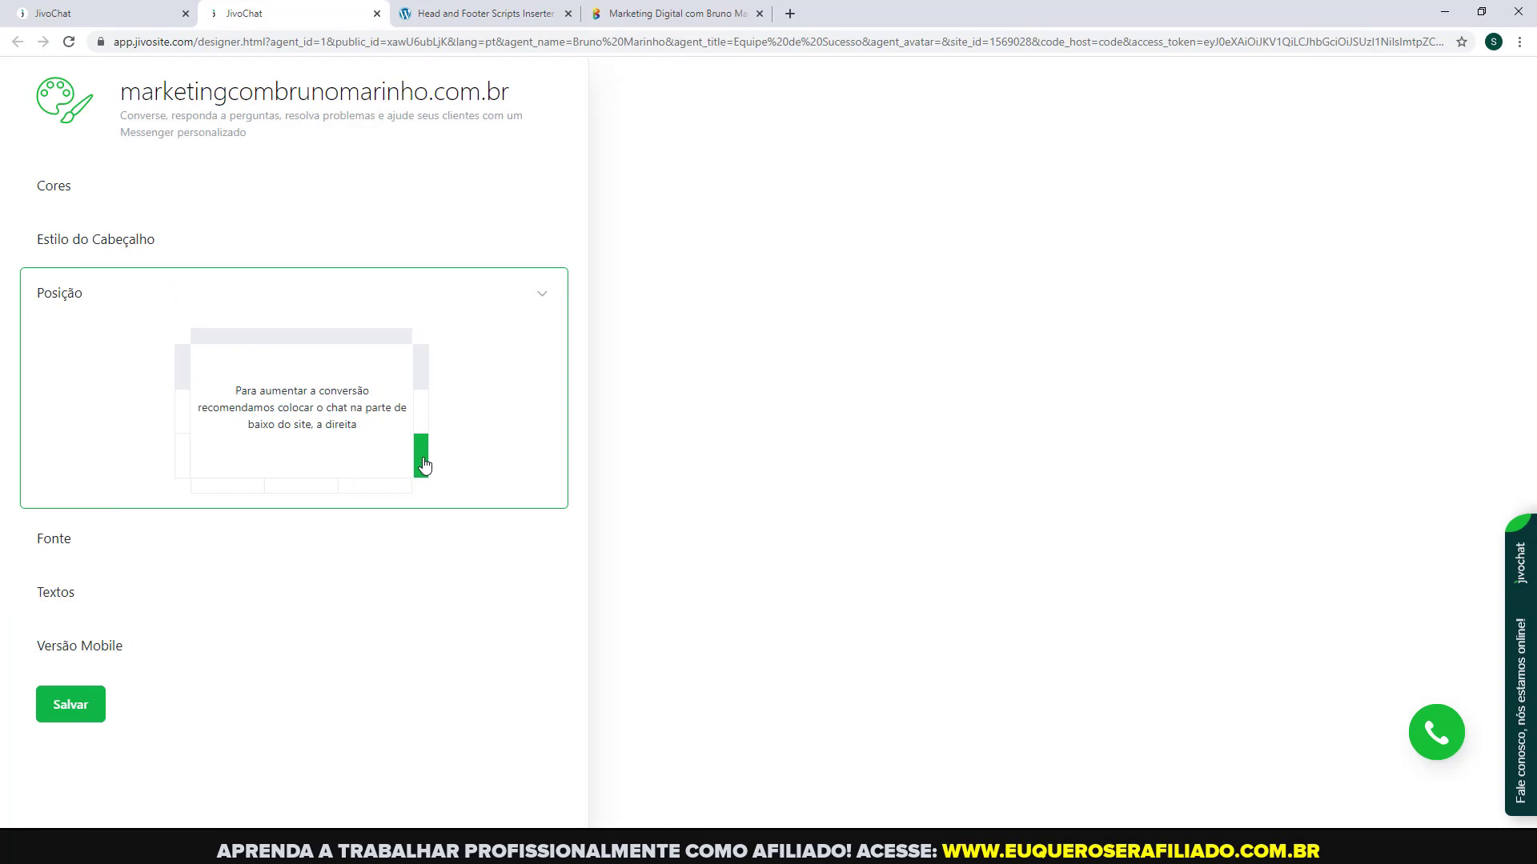
pyautogui.click(369, 486)
pyautogui.click(301, 489)
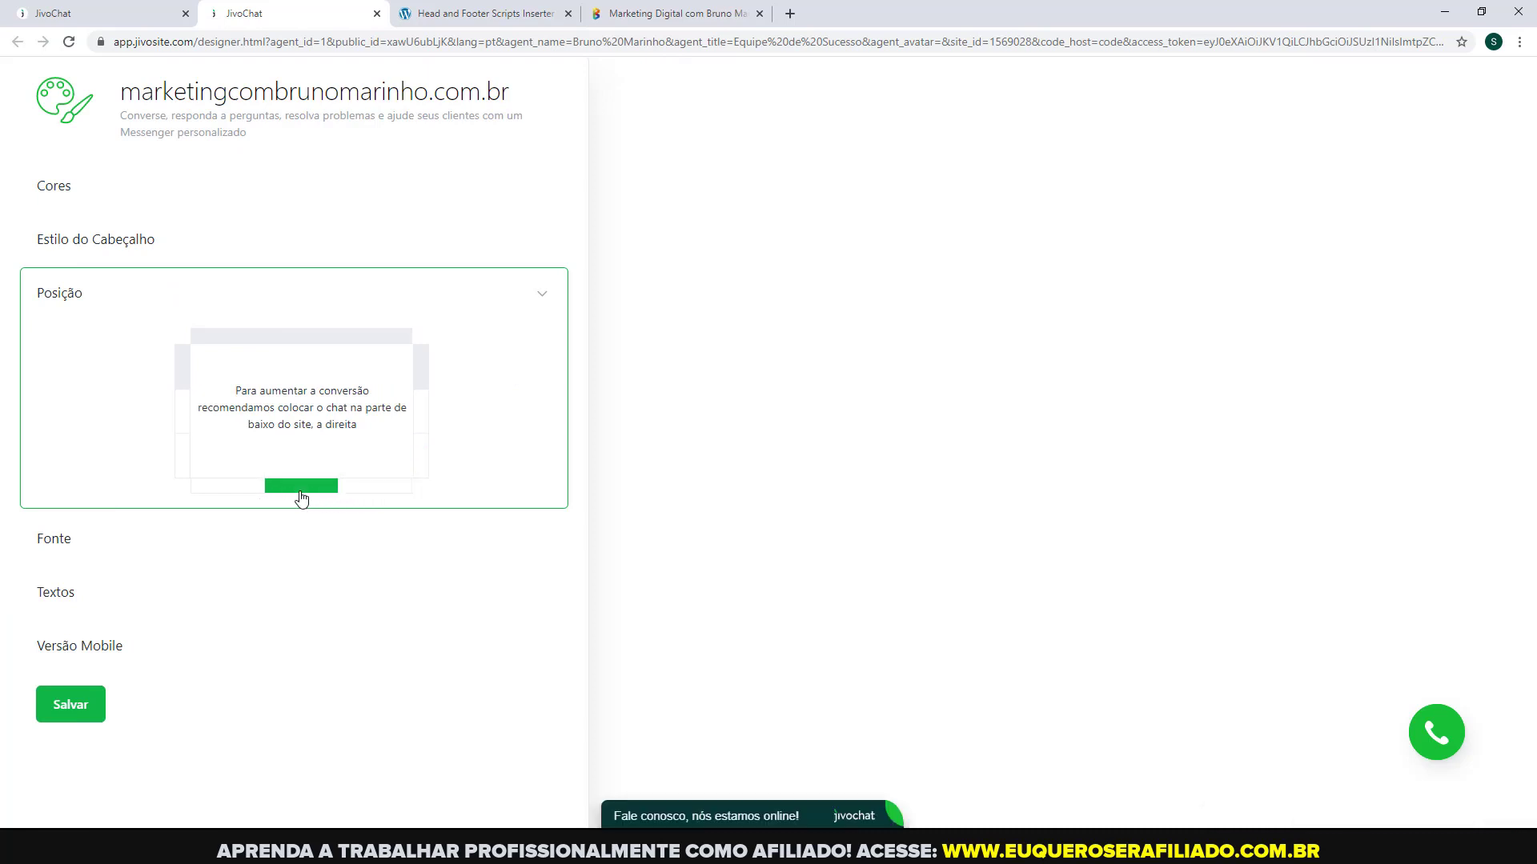
pyautogui.click(250, 489)
pyautogui.click(355, 488)
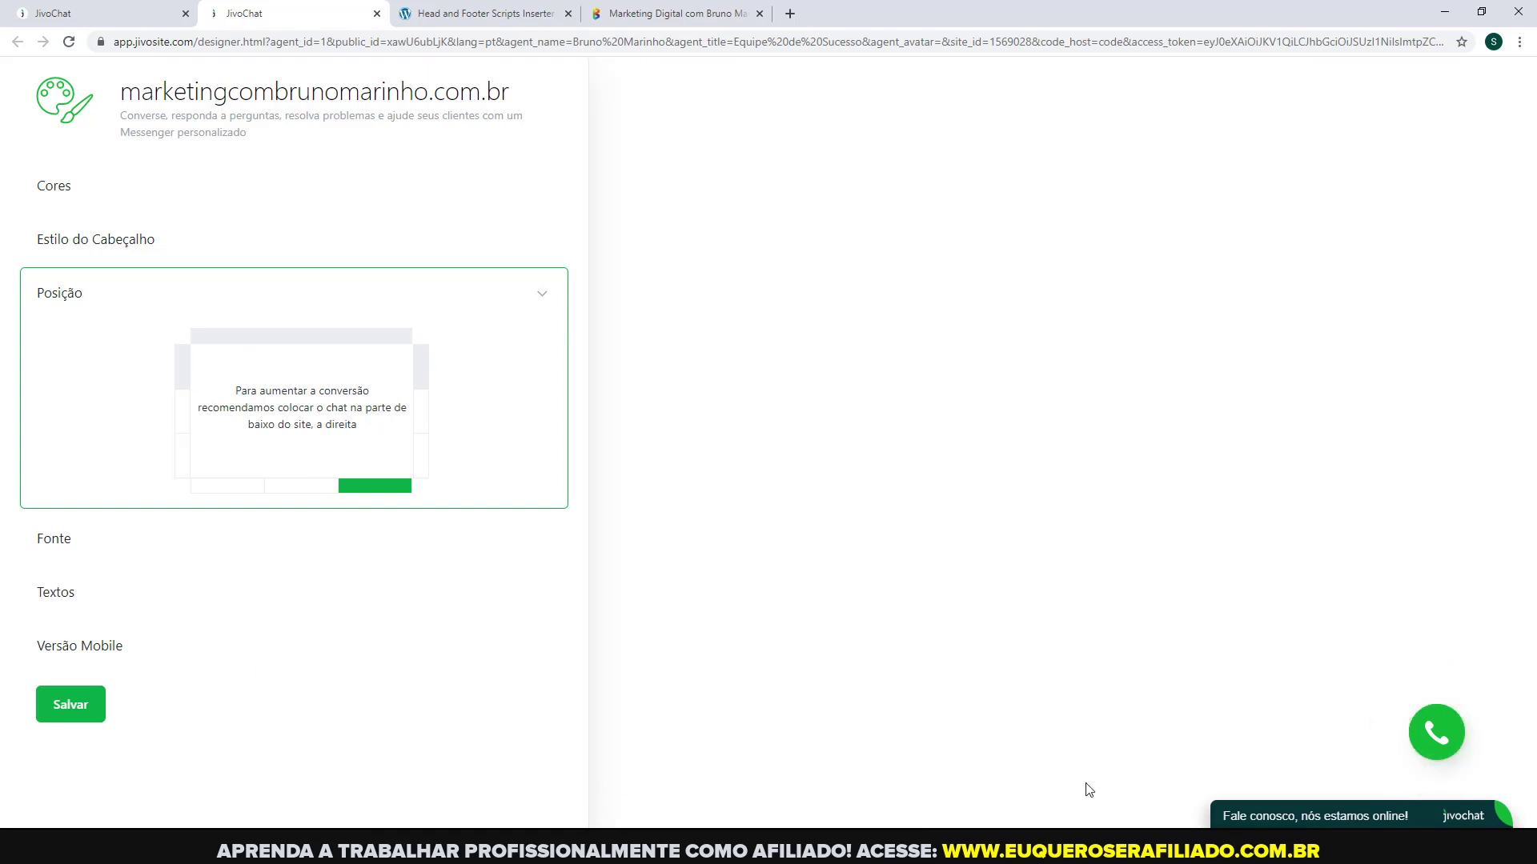
# Step: Set the widget font to 16 px Helvetica in Negrito style
pyautogui.click(45, 541)
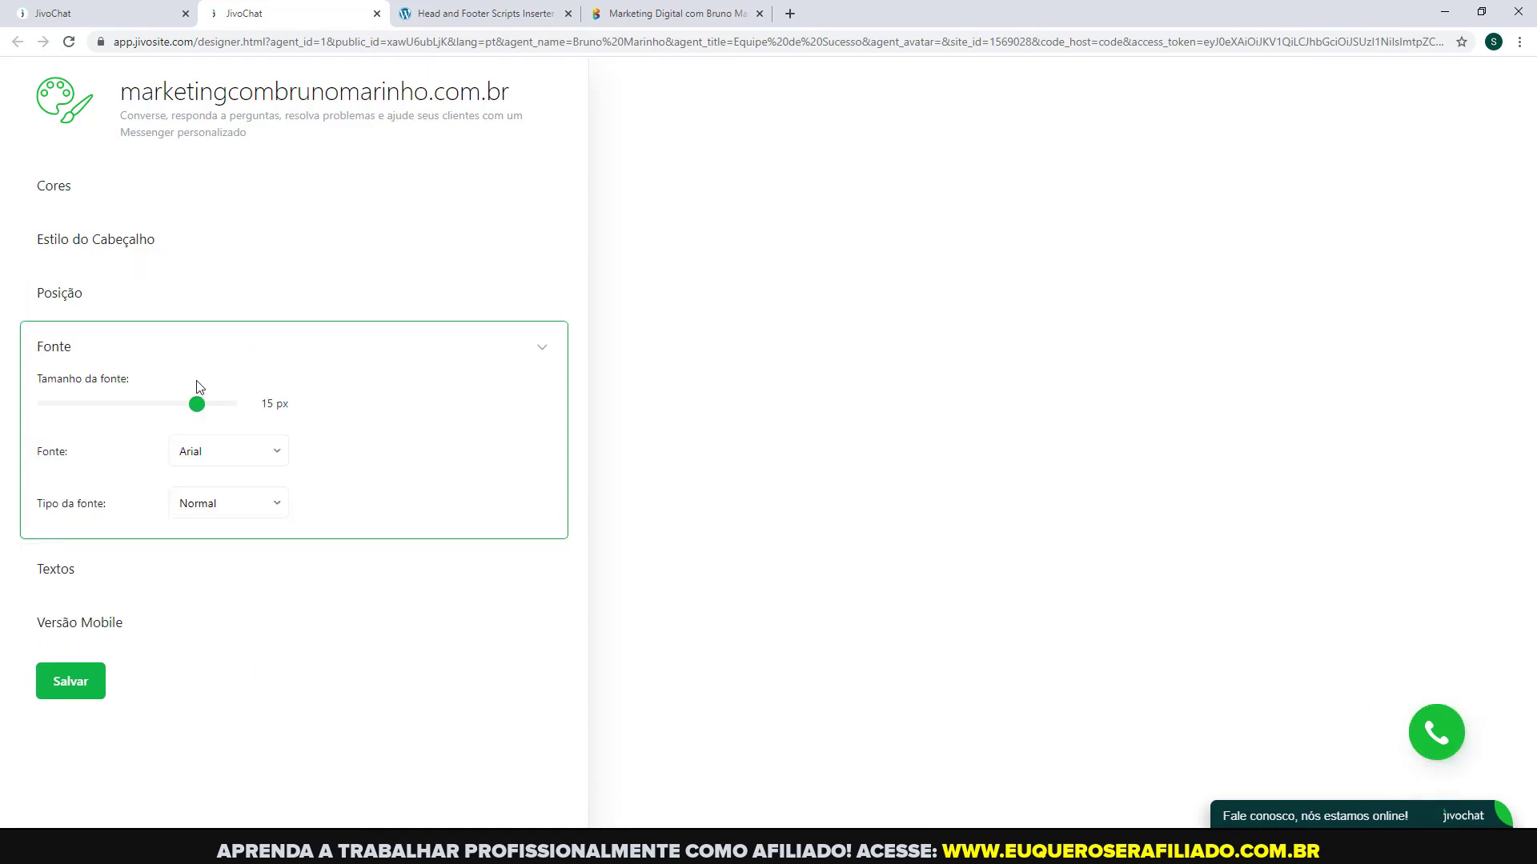
pyautogui.moveTo(198, 411); pyautogui.dragTo(227, 411)
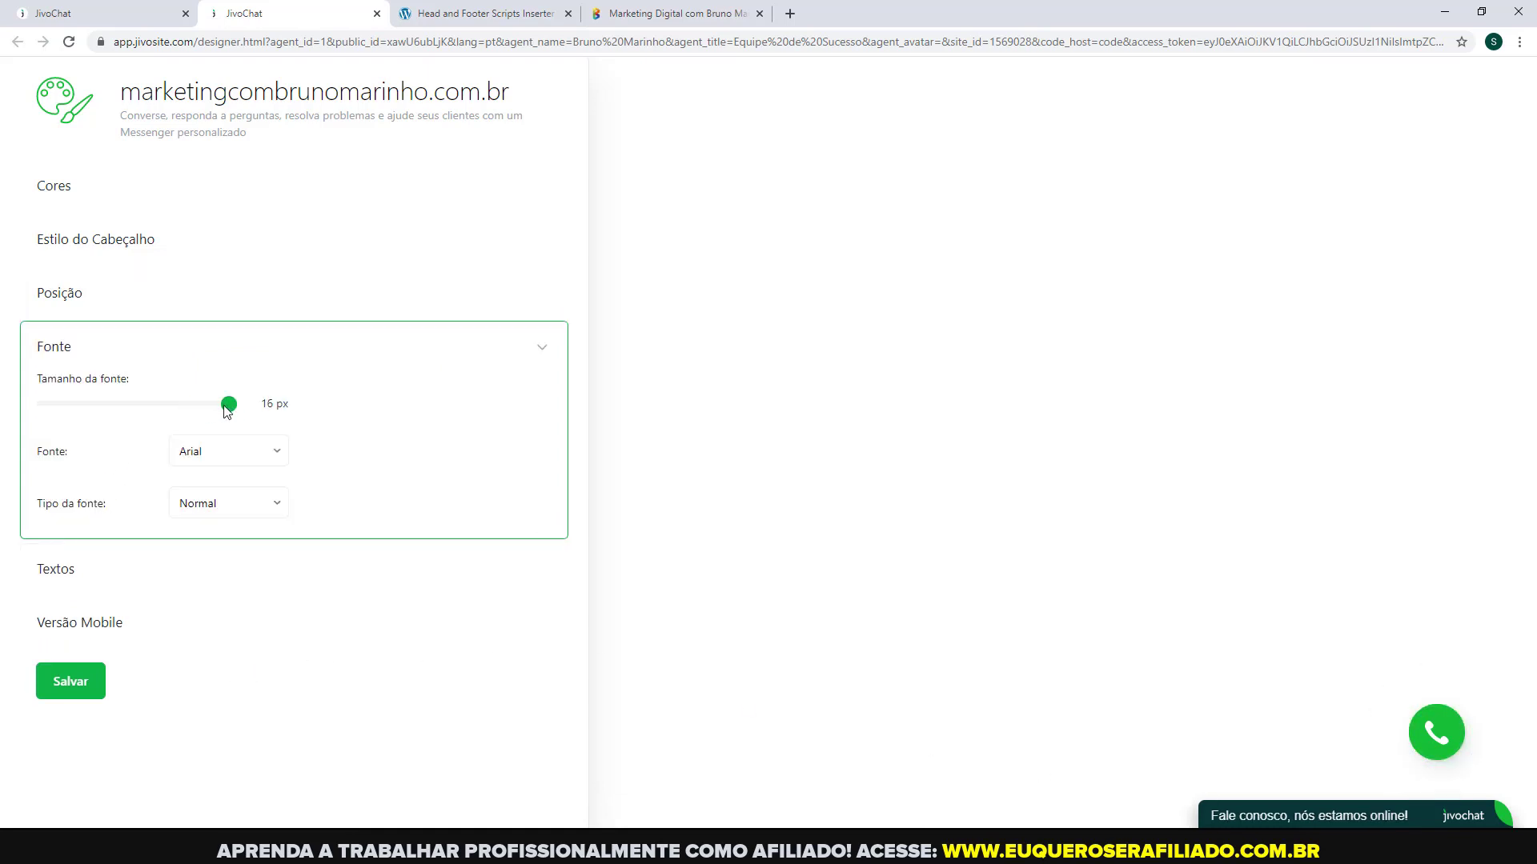
pyautogui.click(274, 452)
pyautogui.click(290, 492)
pyautogui.click(253, 513)
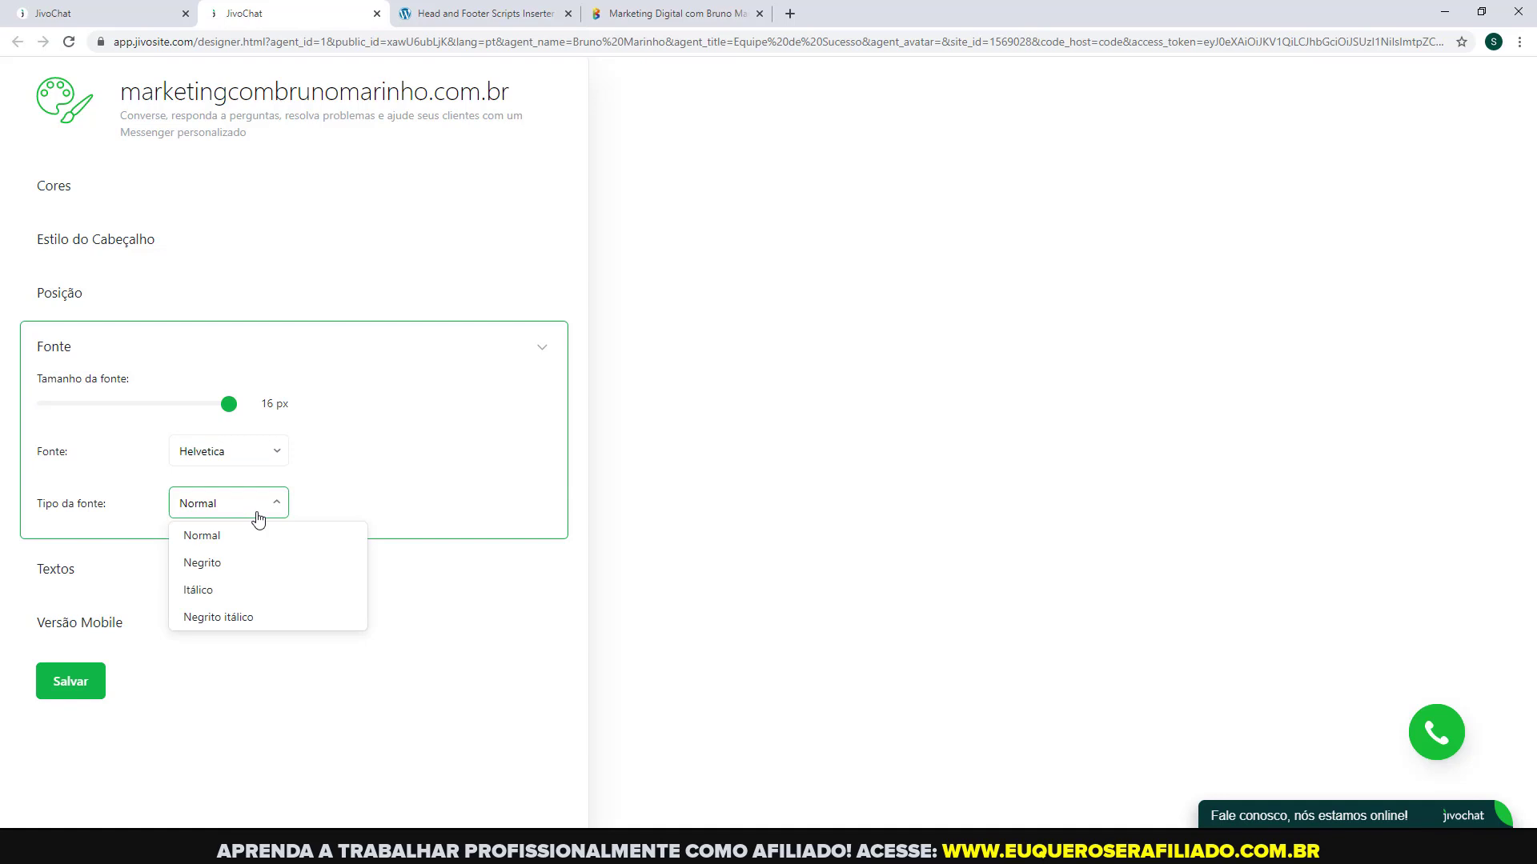
pyautogui.click(248, 559)
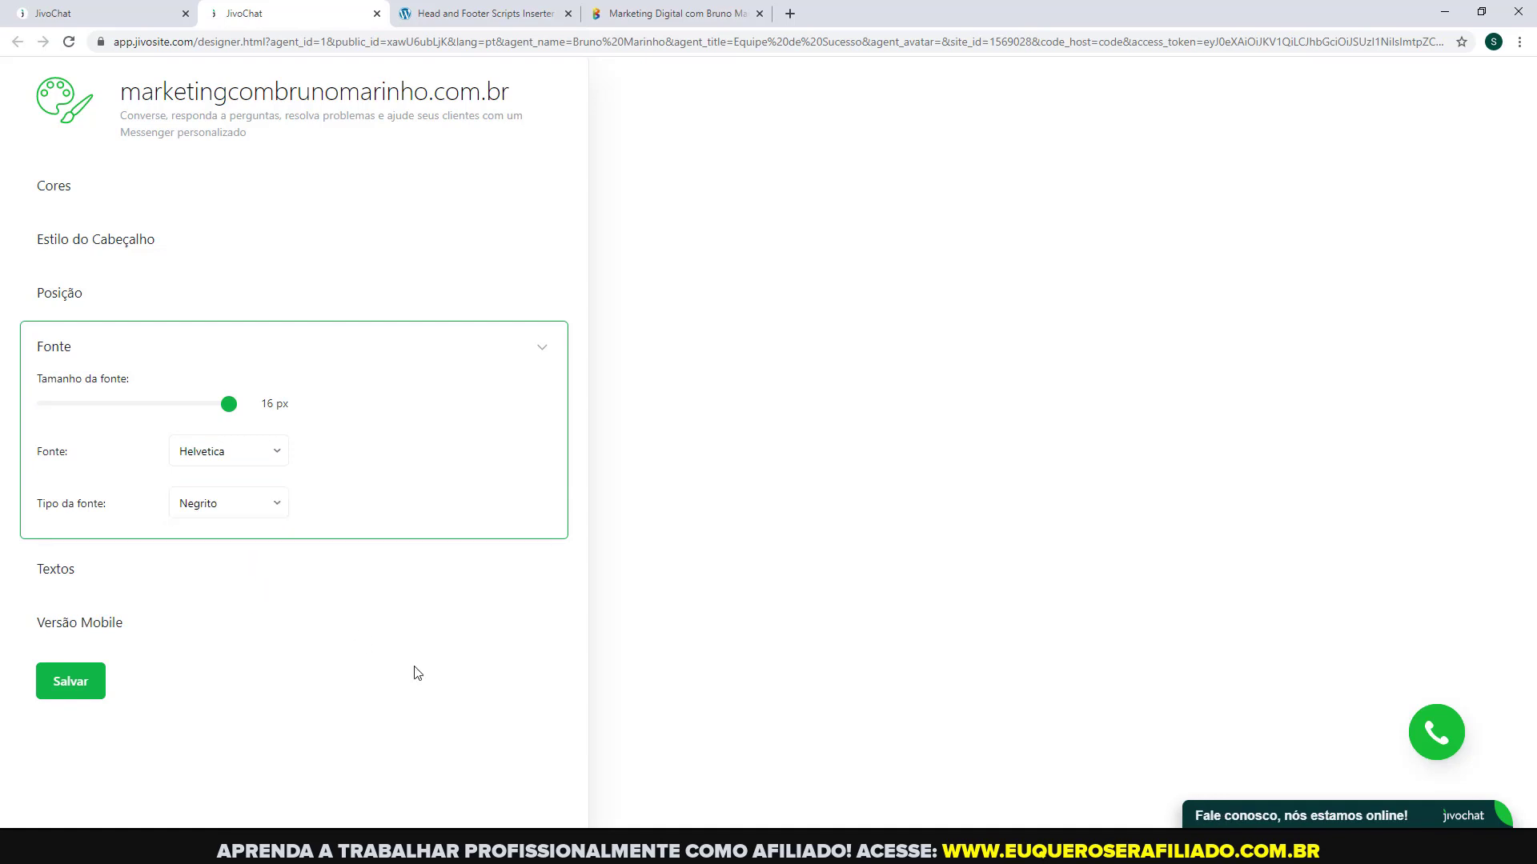
# Step: Replace the online chat bar text with 'Está com Dúvidas? Fale Conosco!'
pyautogui.click(112, 575)
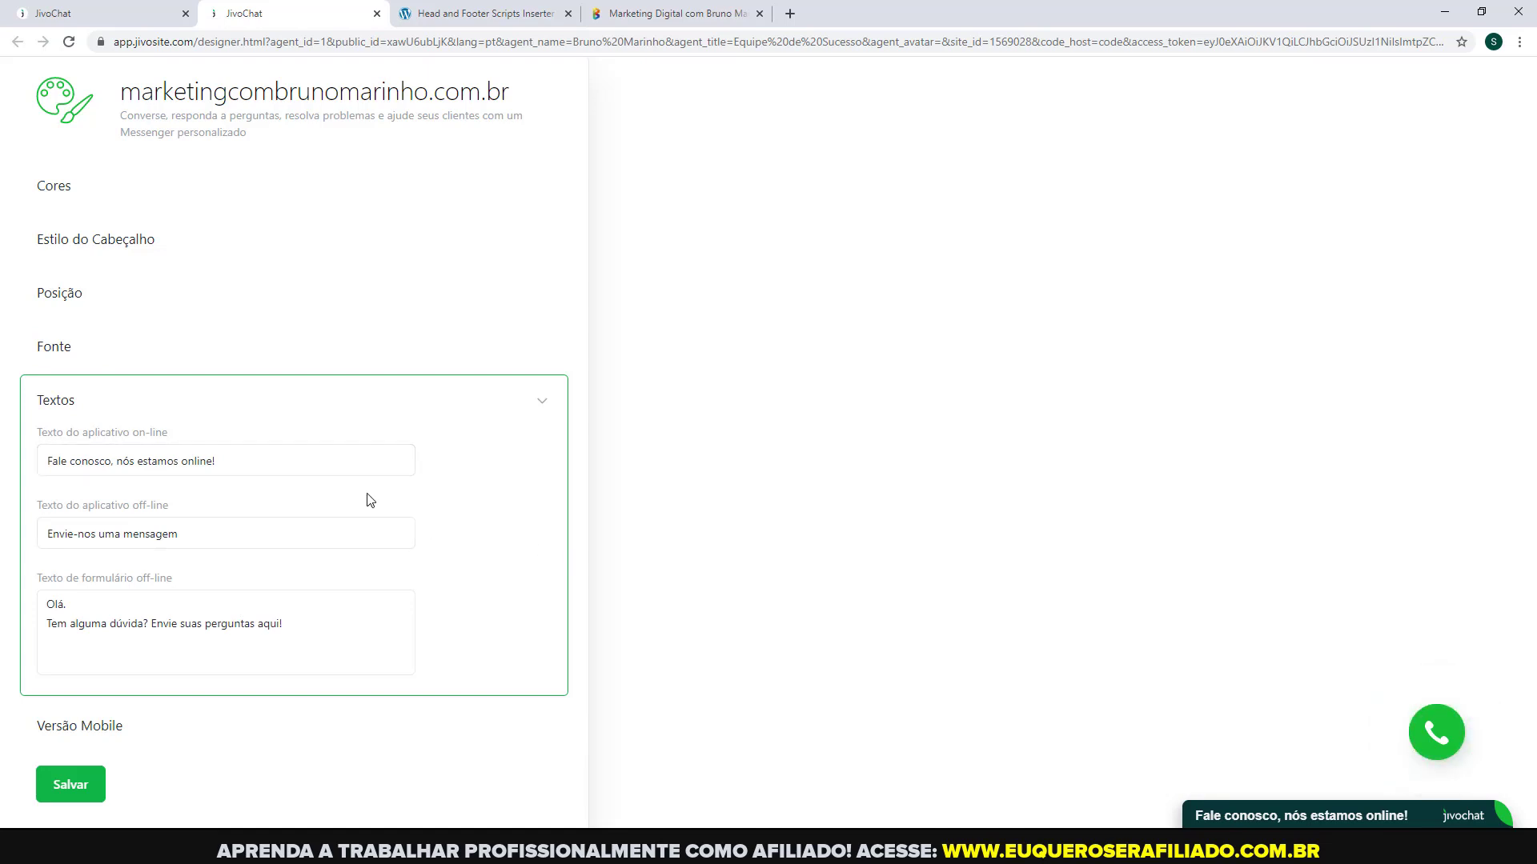
pyautogui.click(301, 457)
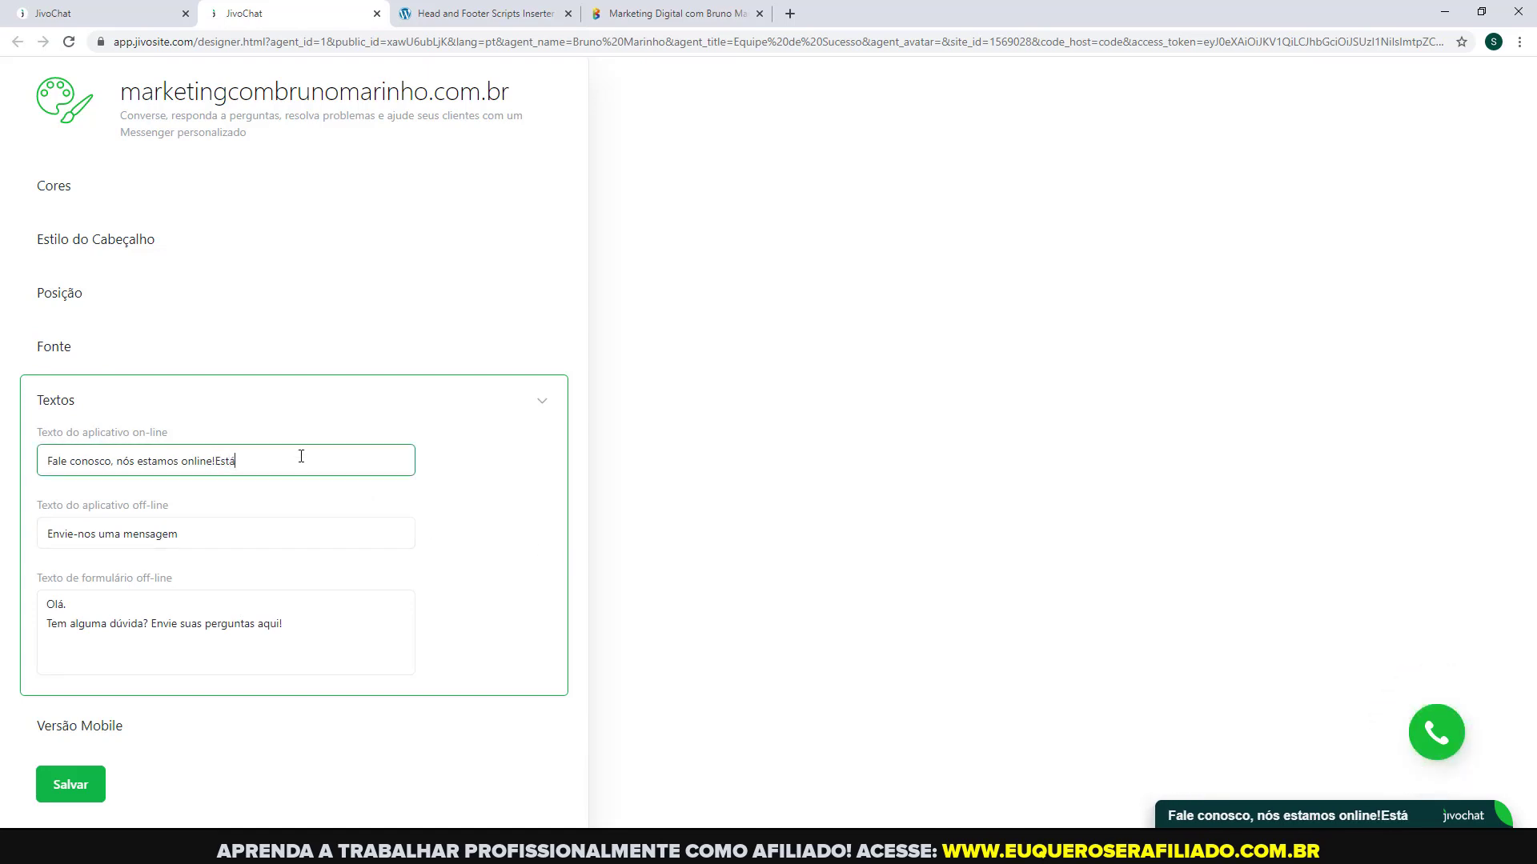
pyautogui.hotkey('ctrl', 'a')
pyautogui.write('Está com')
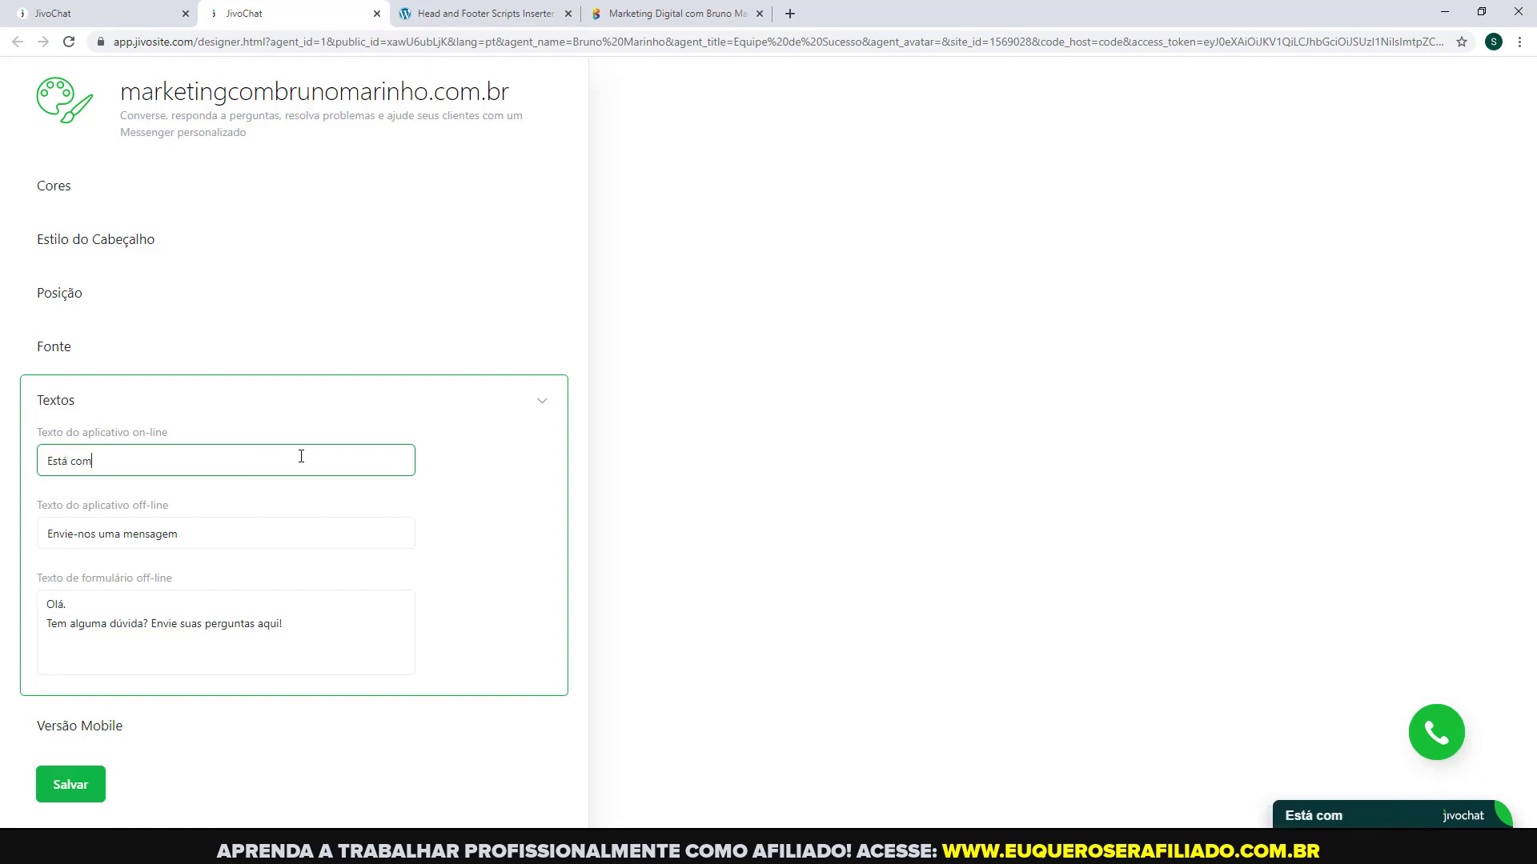
pyautogui.write(' Dúvidas? Fale Conosco!')
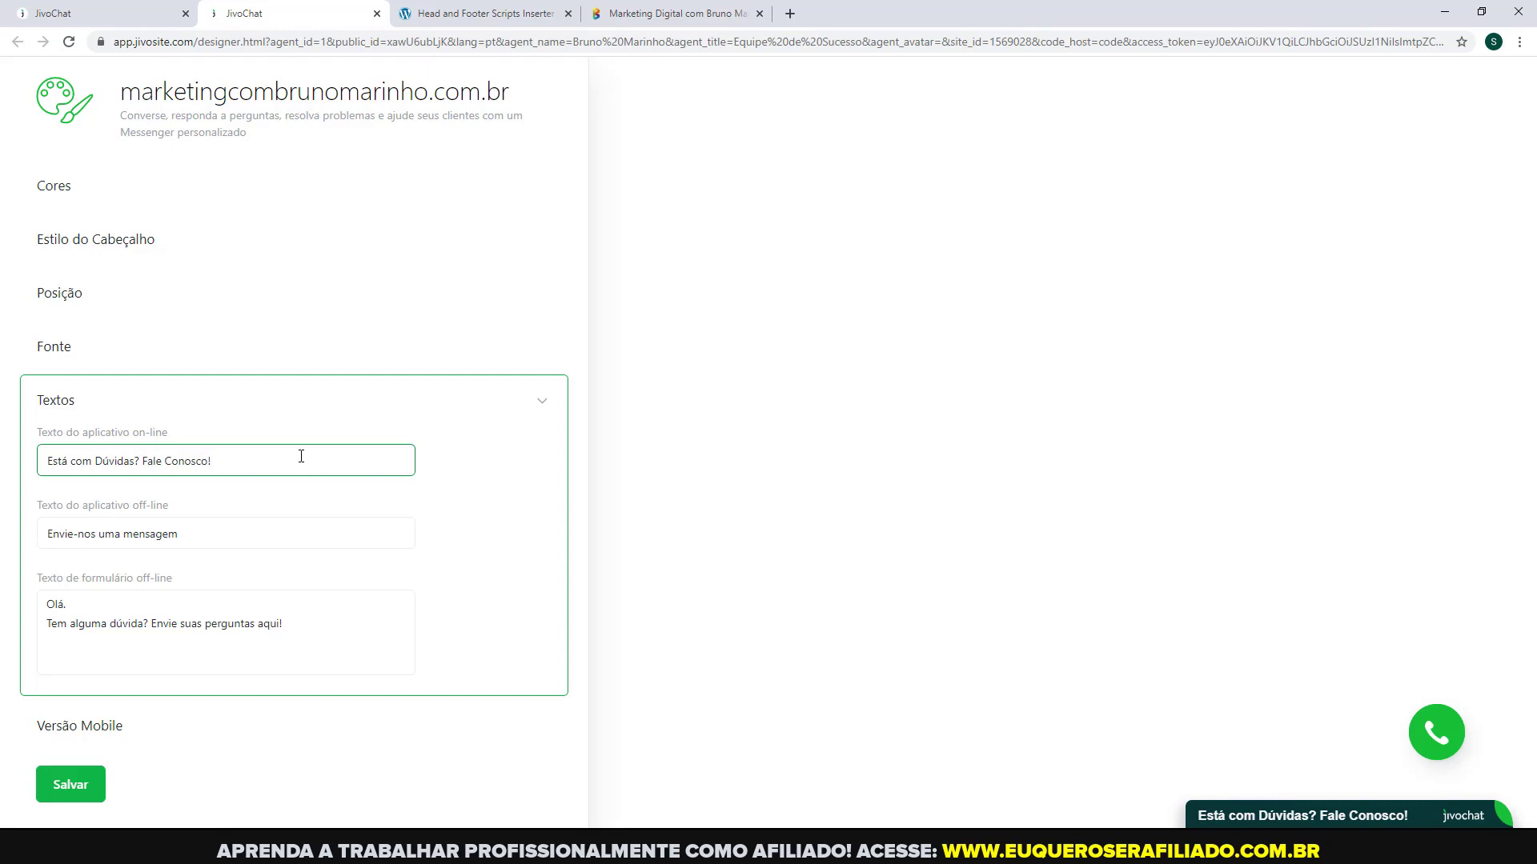
pyautogui.press('Tab')
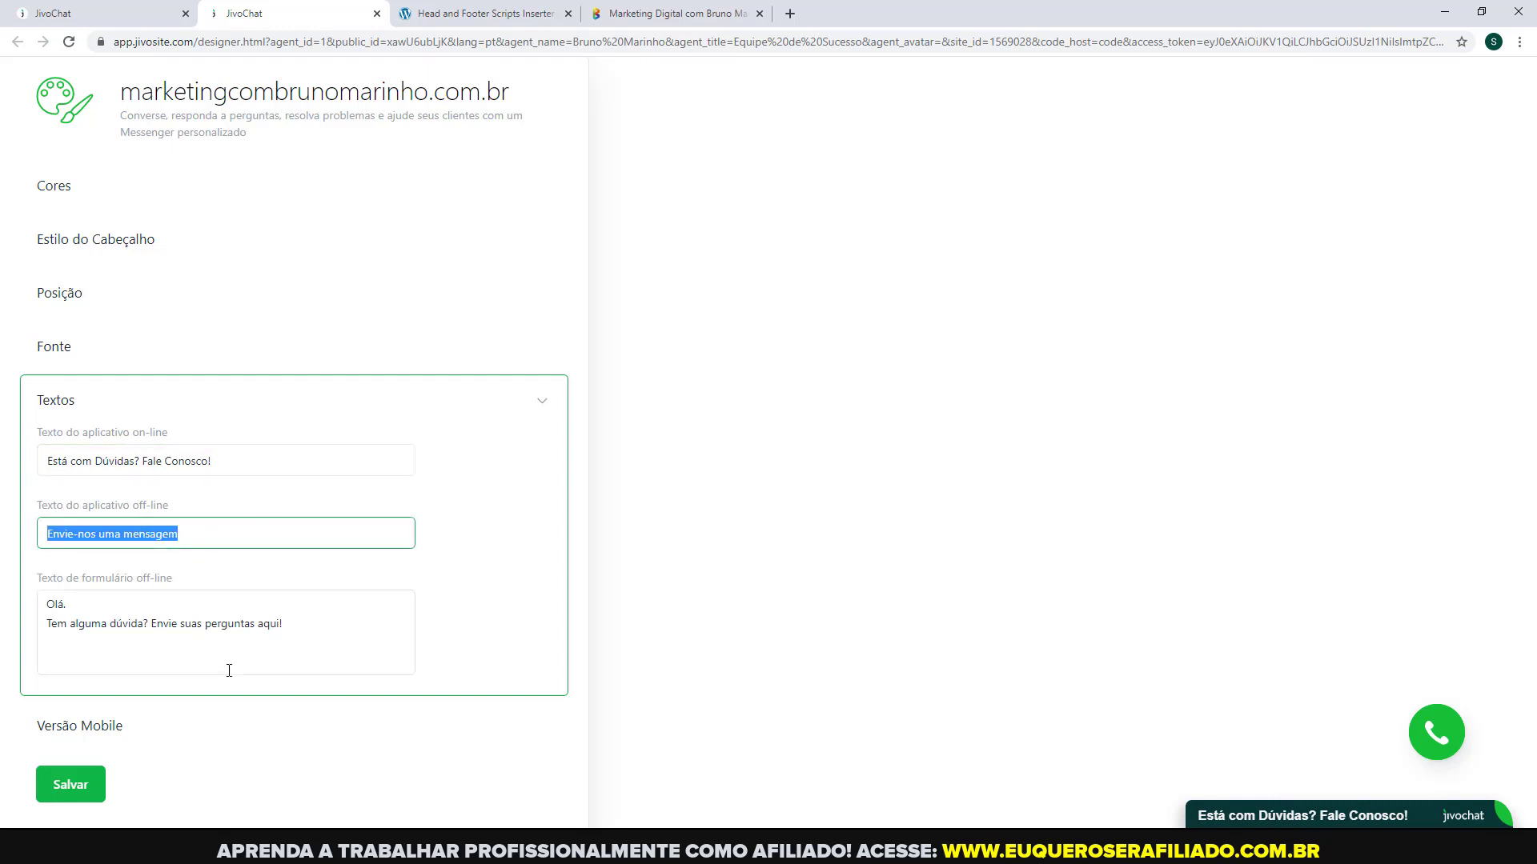
pyautogui.click(233, 625)
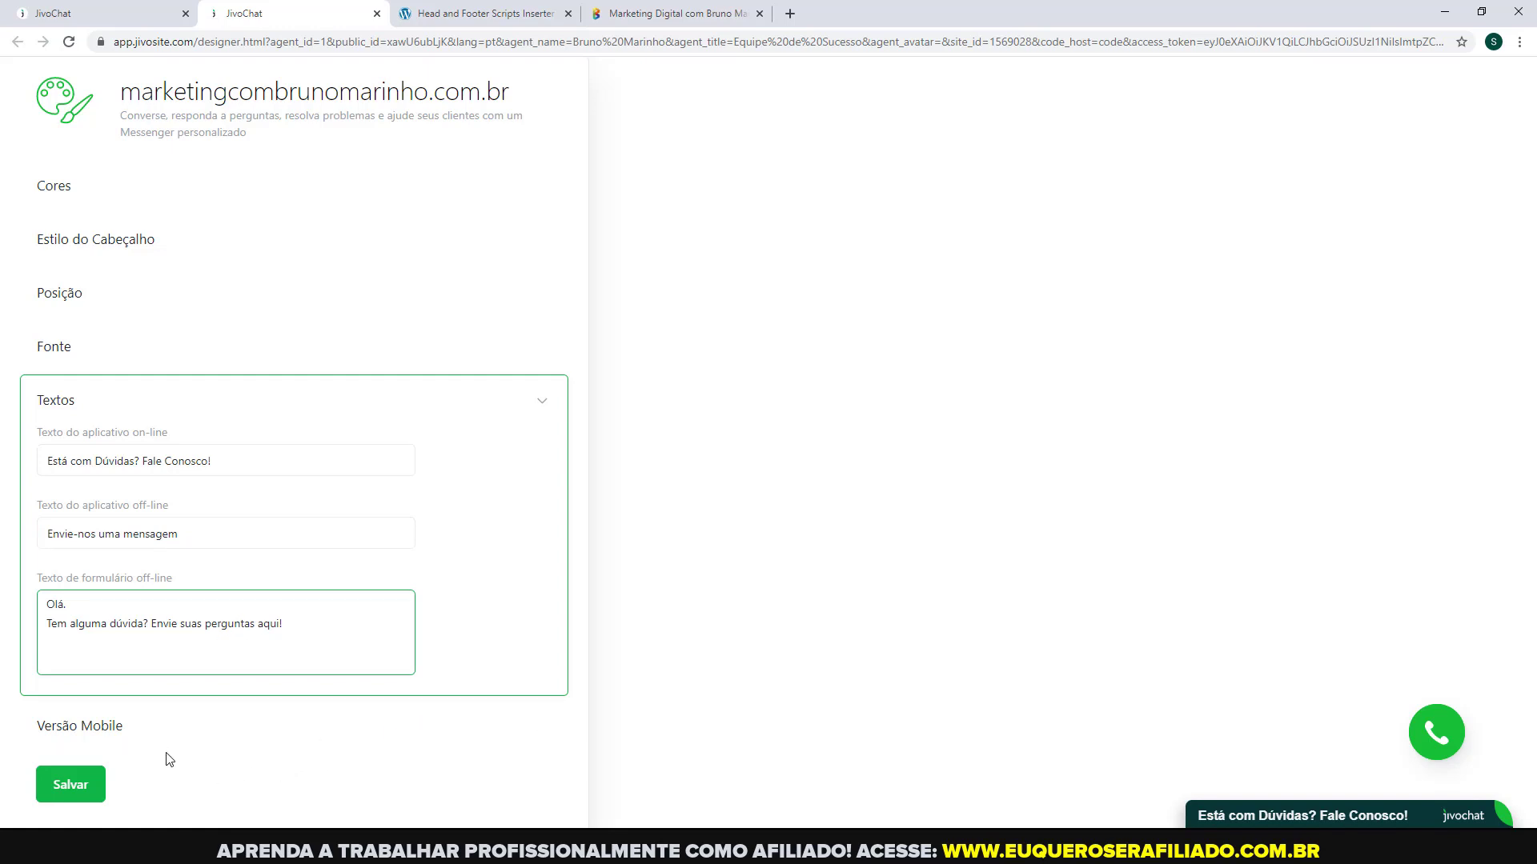
pyautogui.click(110, 727)
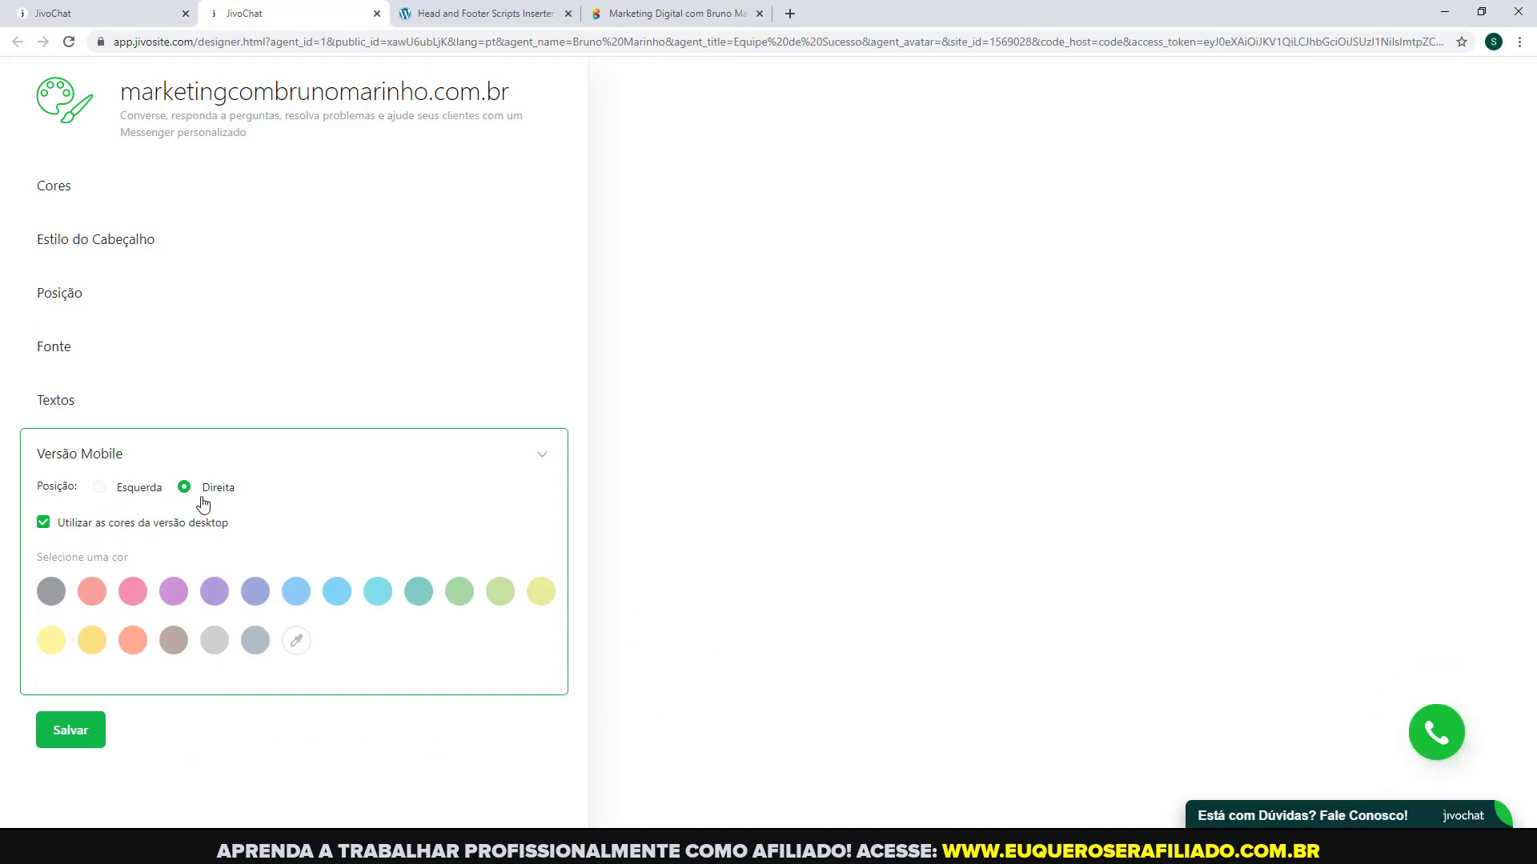
# Step: Keep the mobile version using desktop colours and save the widget design
pyautogui.click(172, 529)
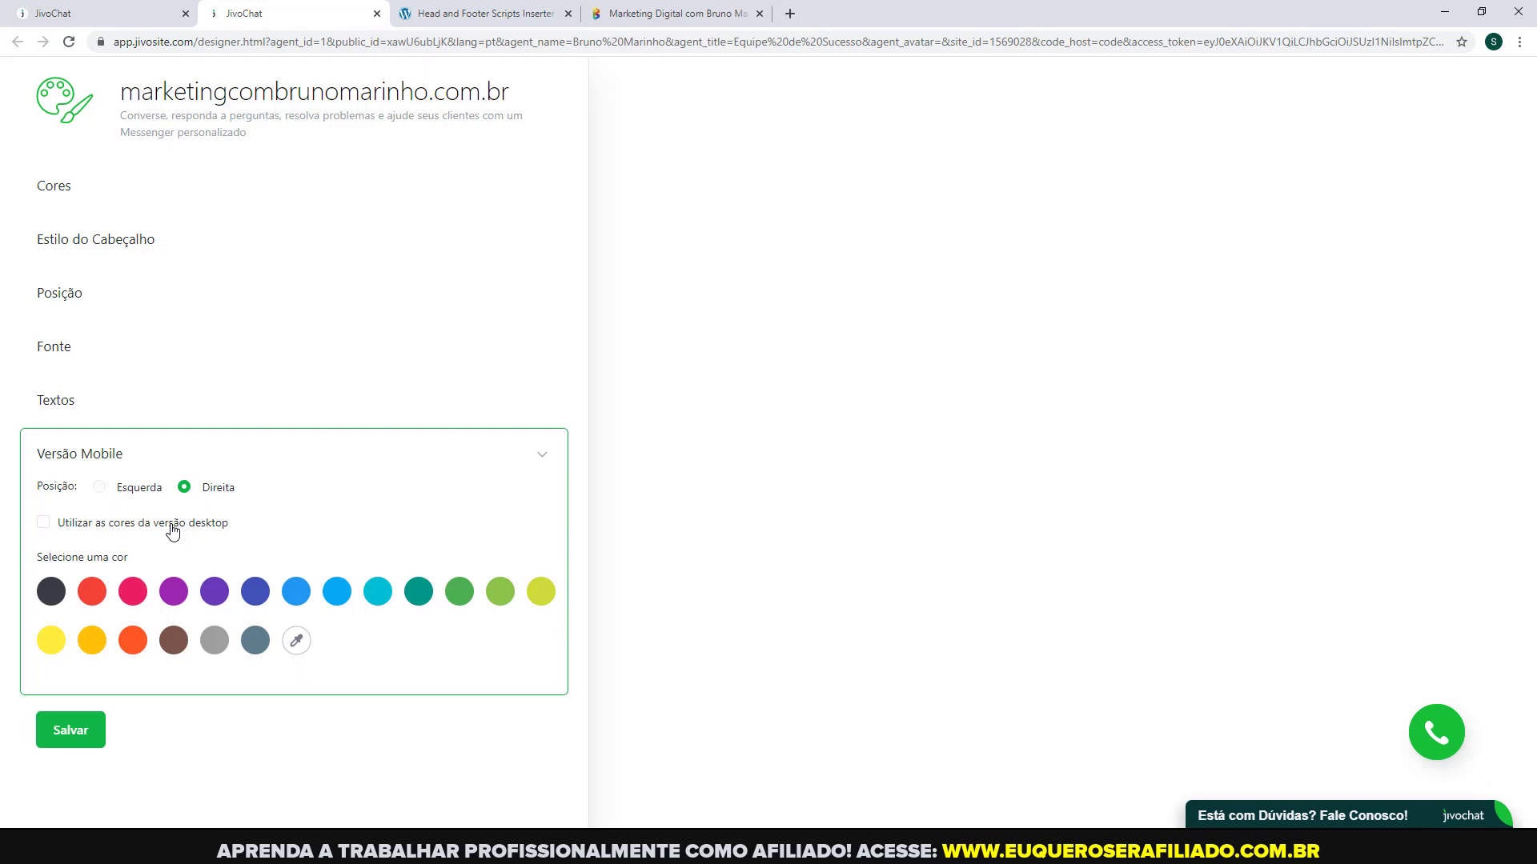
pyautogui.click(172, 528)
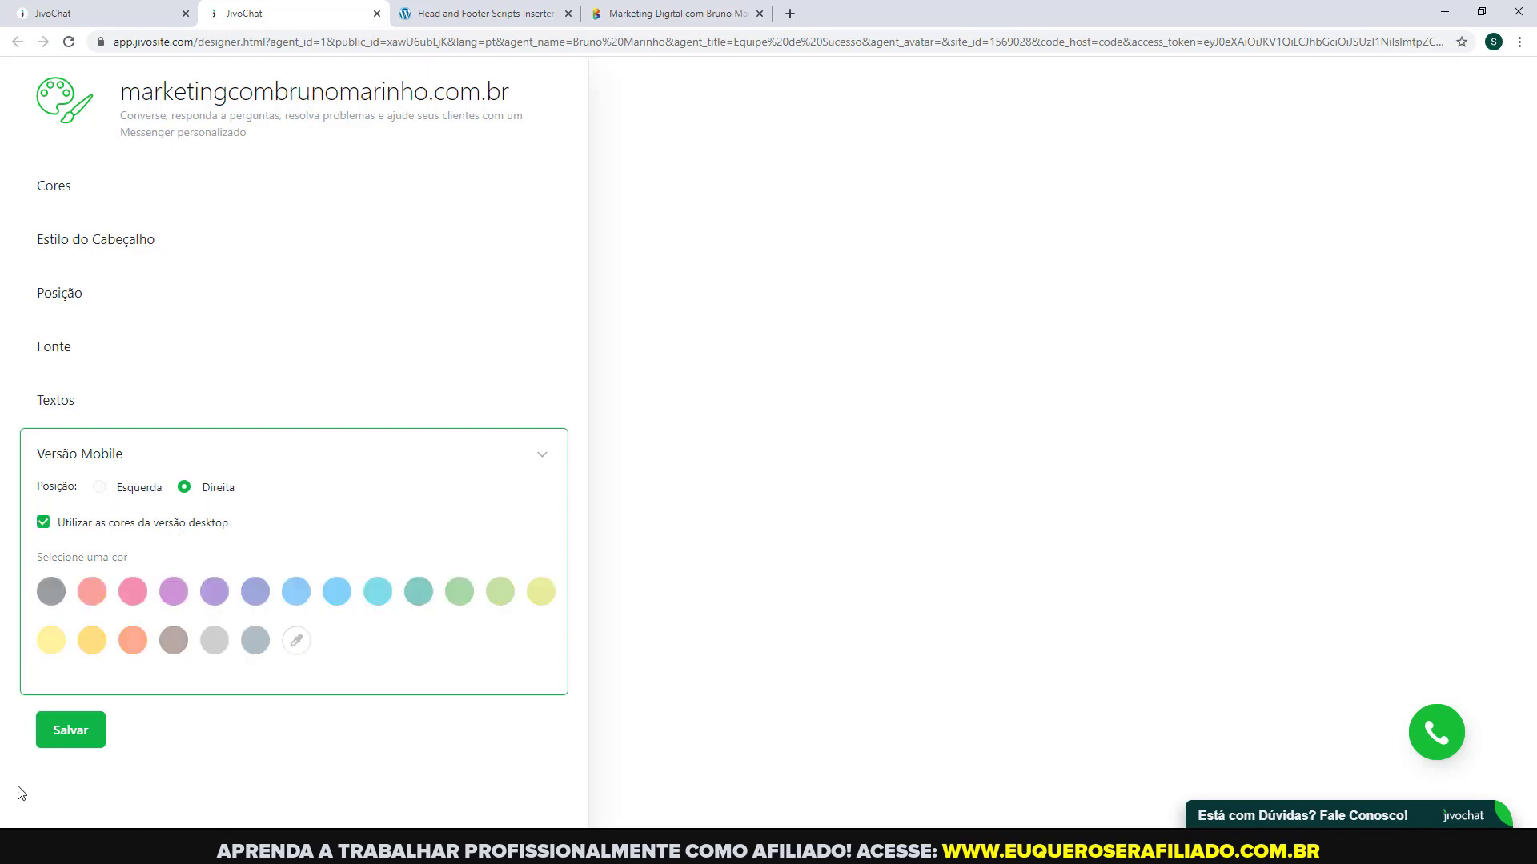
pyautogui.click(84, 724)
# Step: Turn the callback phone button orange, then return to the channel's Preferências settings
pyautogui.click(145, 205)
pyautogui.click(174, 462)
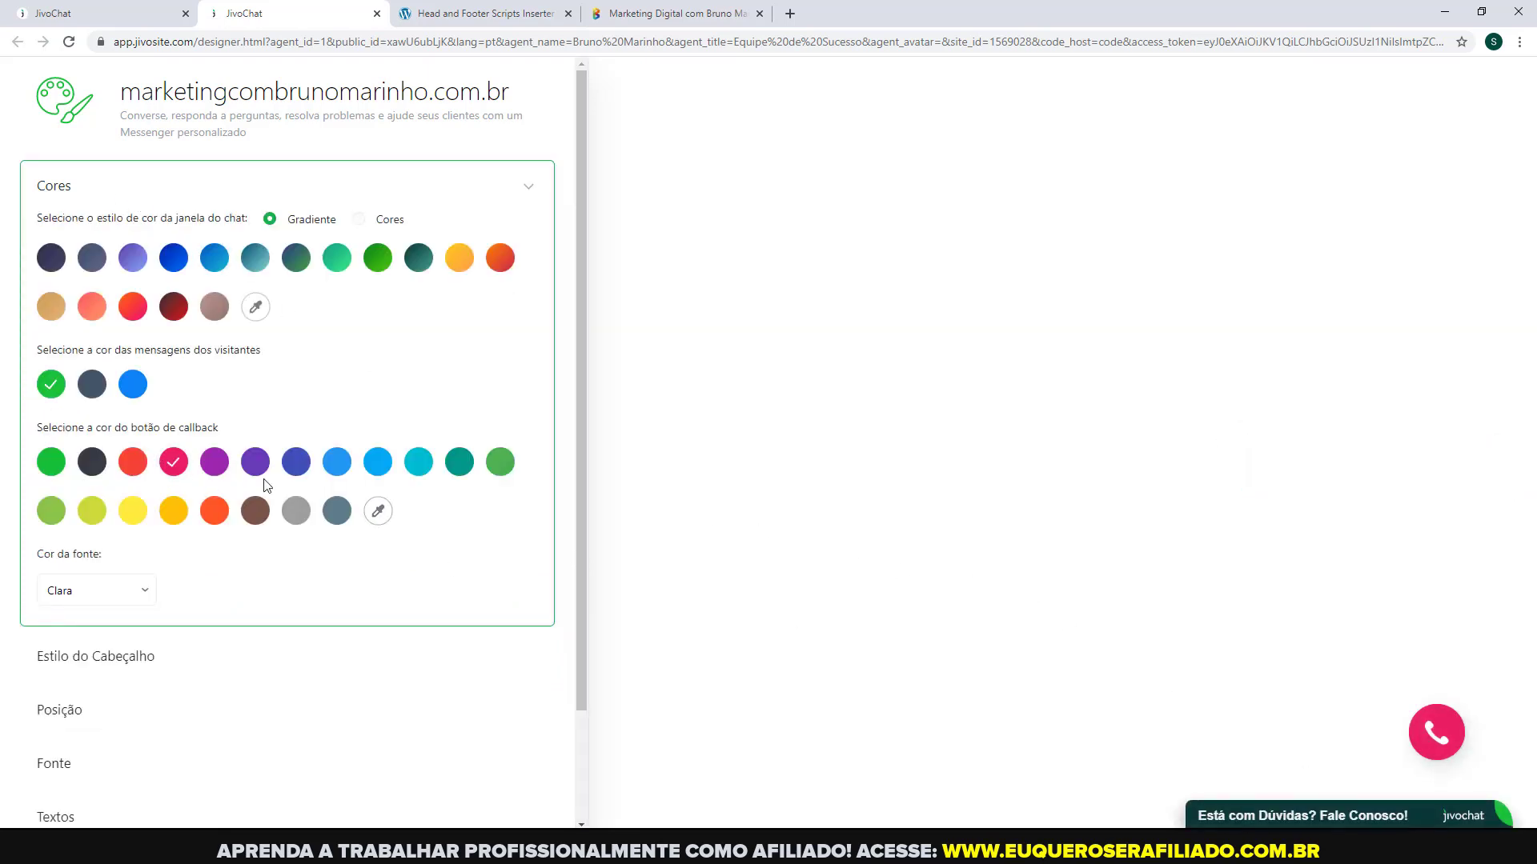
pyautogui.click(215, 510)
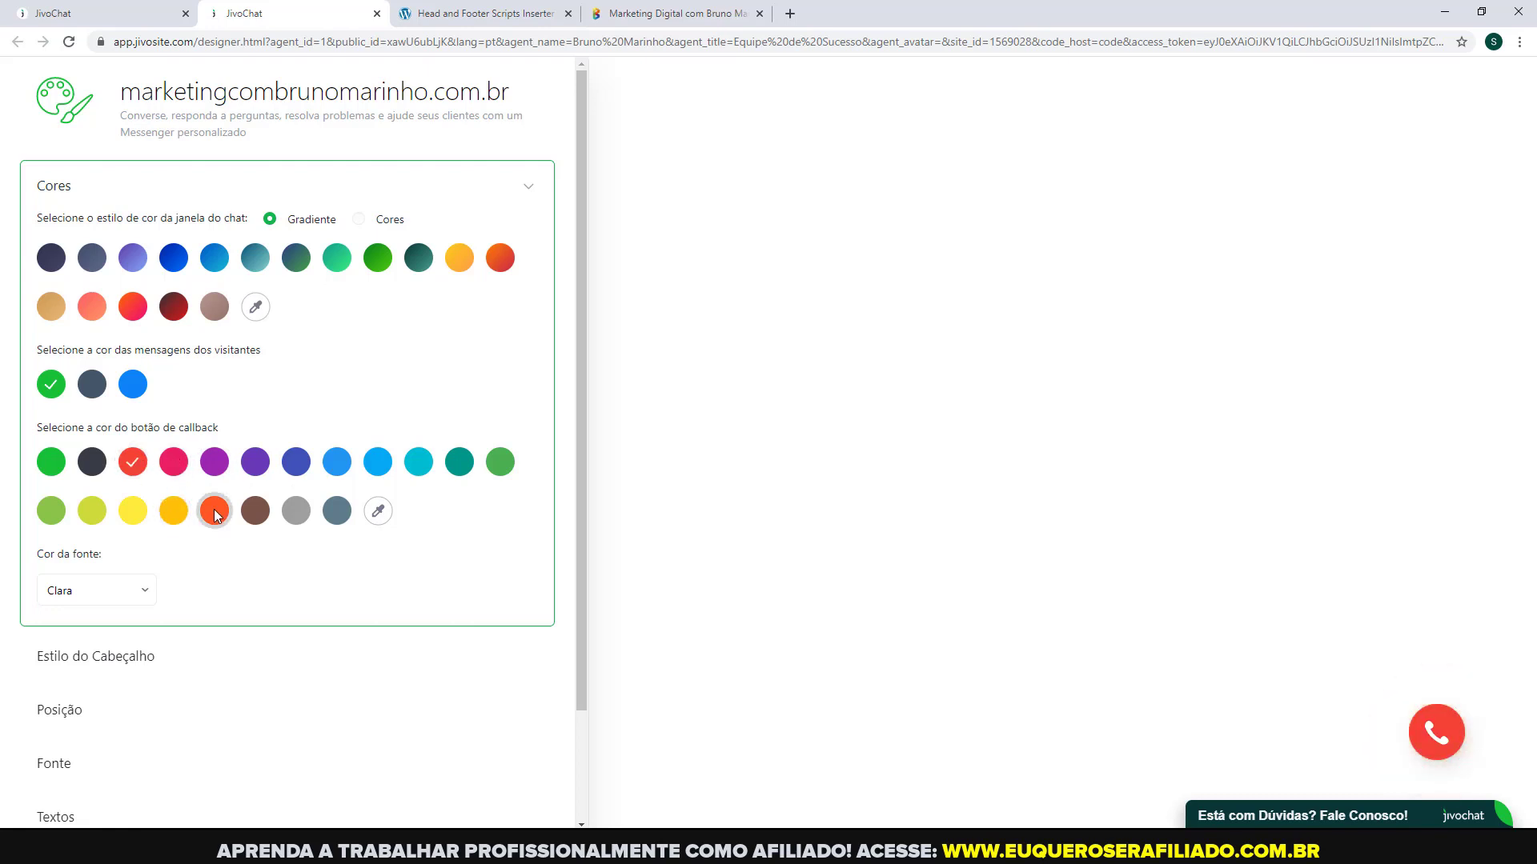
pyautogui.scroll(-2, 192, 675)
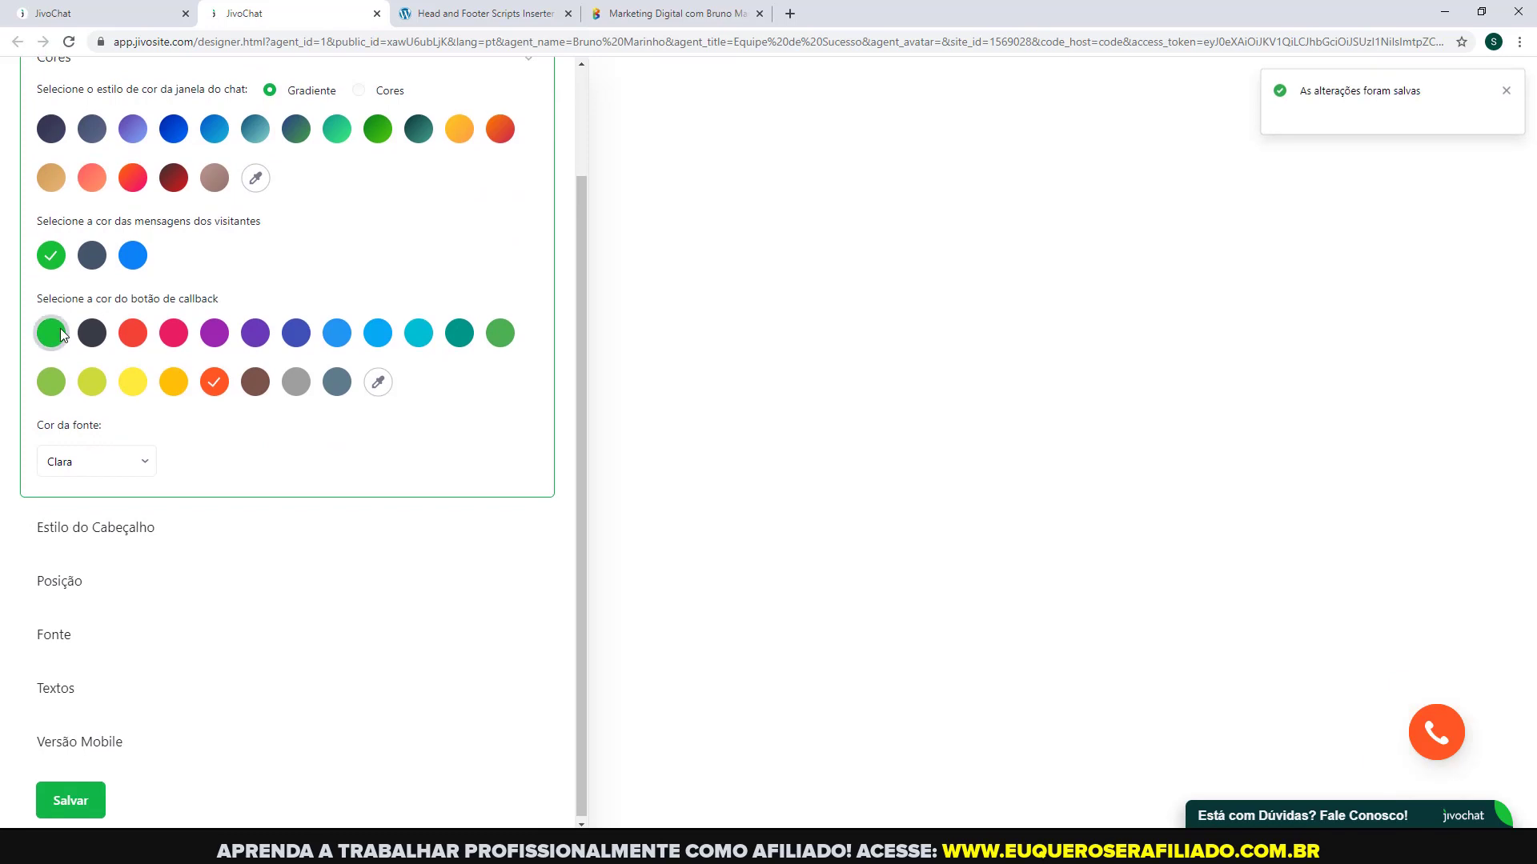
pyautogui.scroll(2, 60, 328)
pyautogui.click(158, 10)
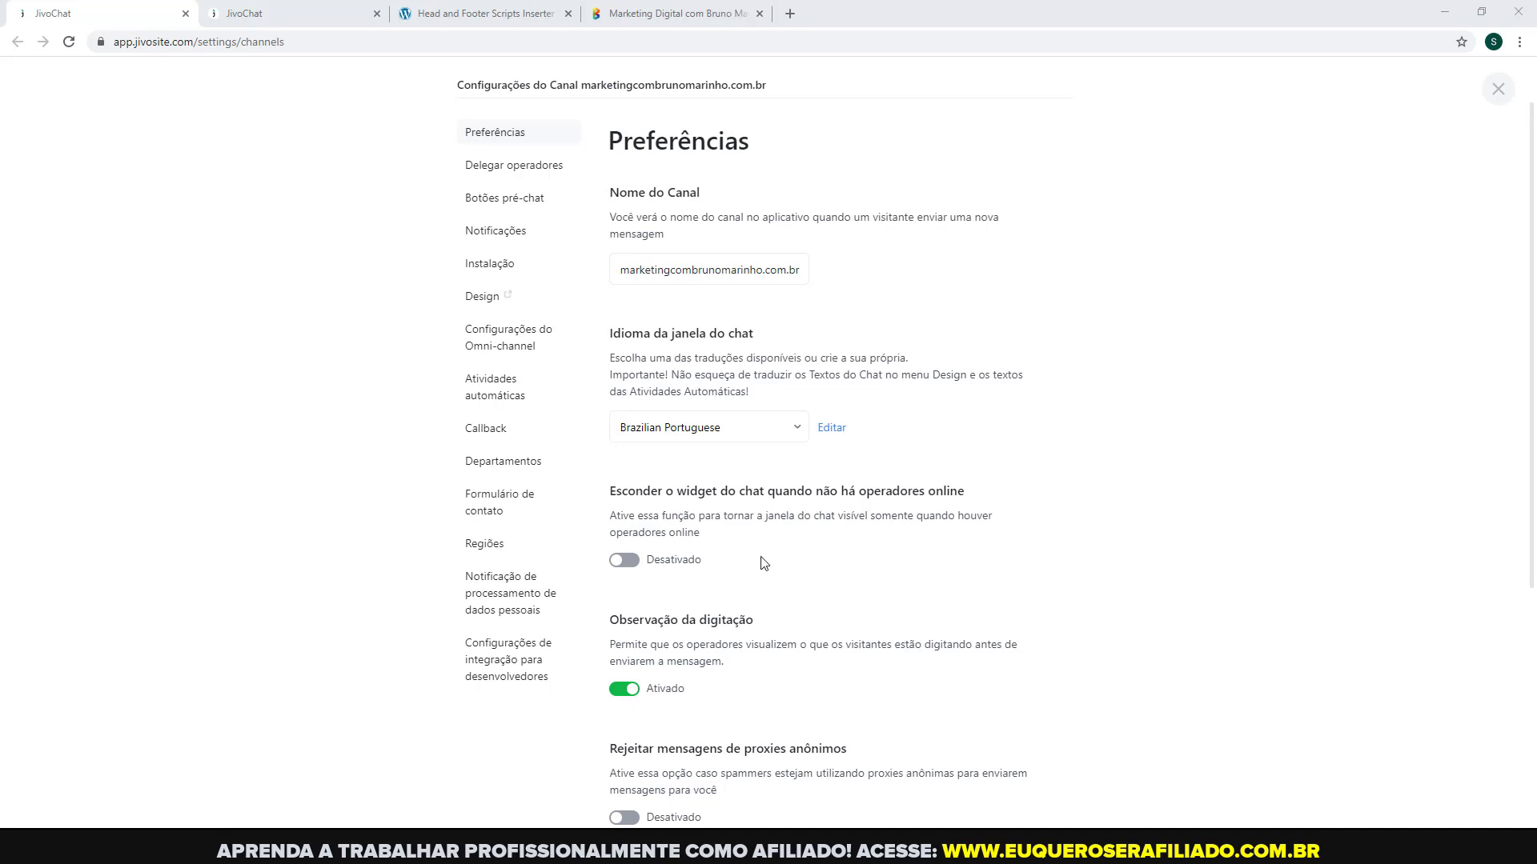
# Step: Hide the widget when no operators are online
pyautogui.scroll(-1, 764, 560)
pyautogui.scroll(-2, 765, 560)
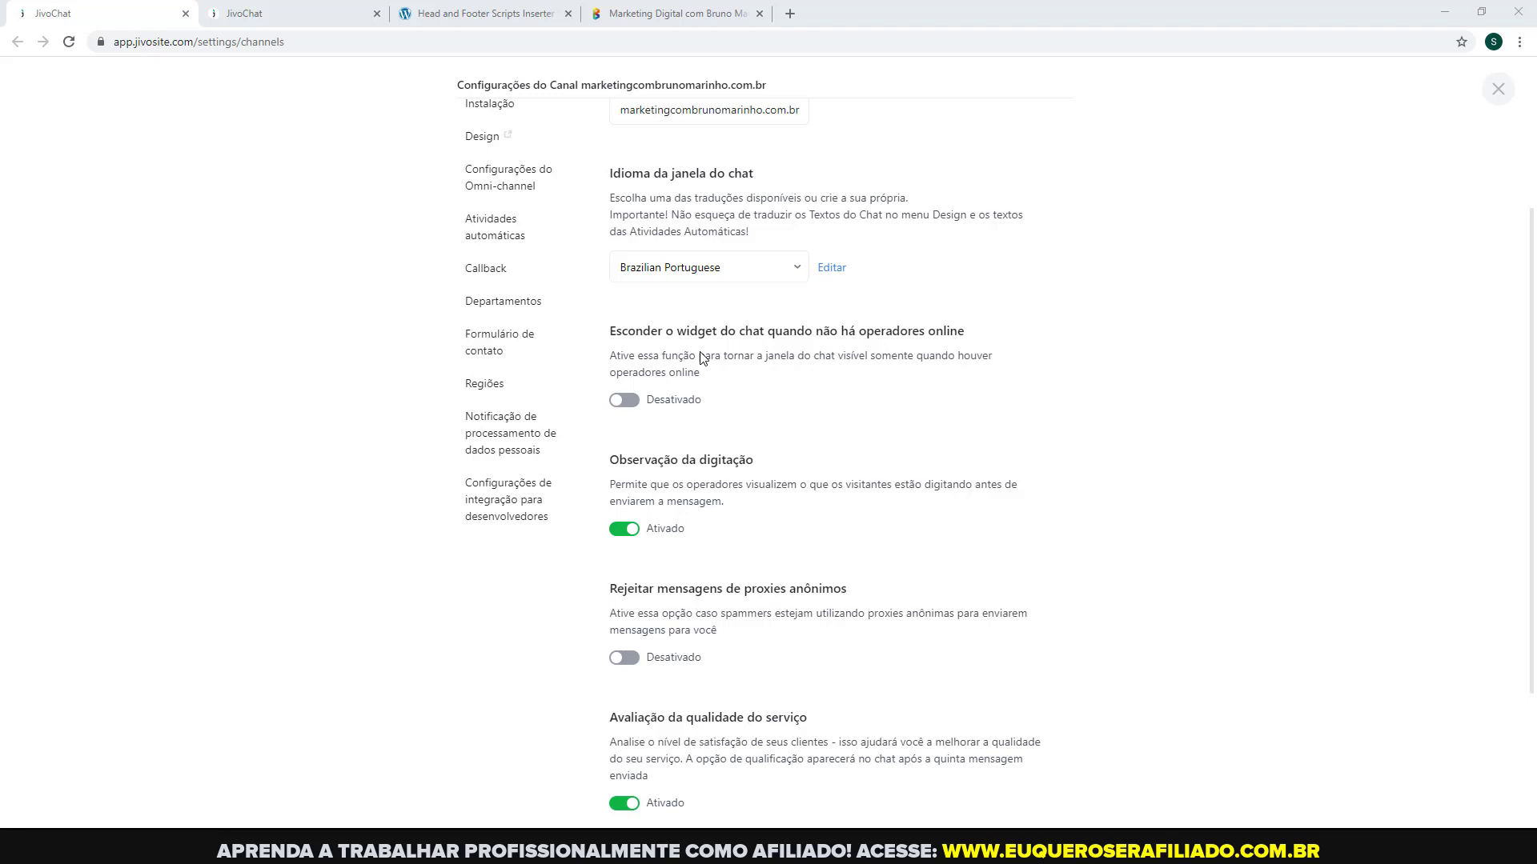
pyautogui.click(630, 401)
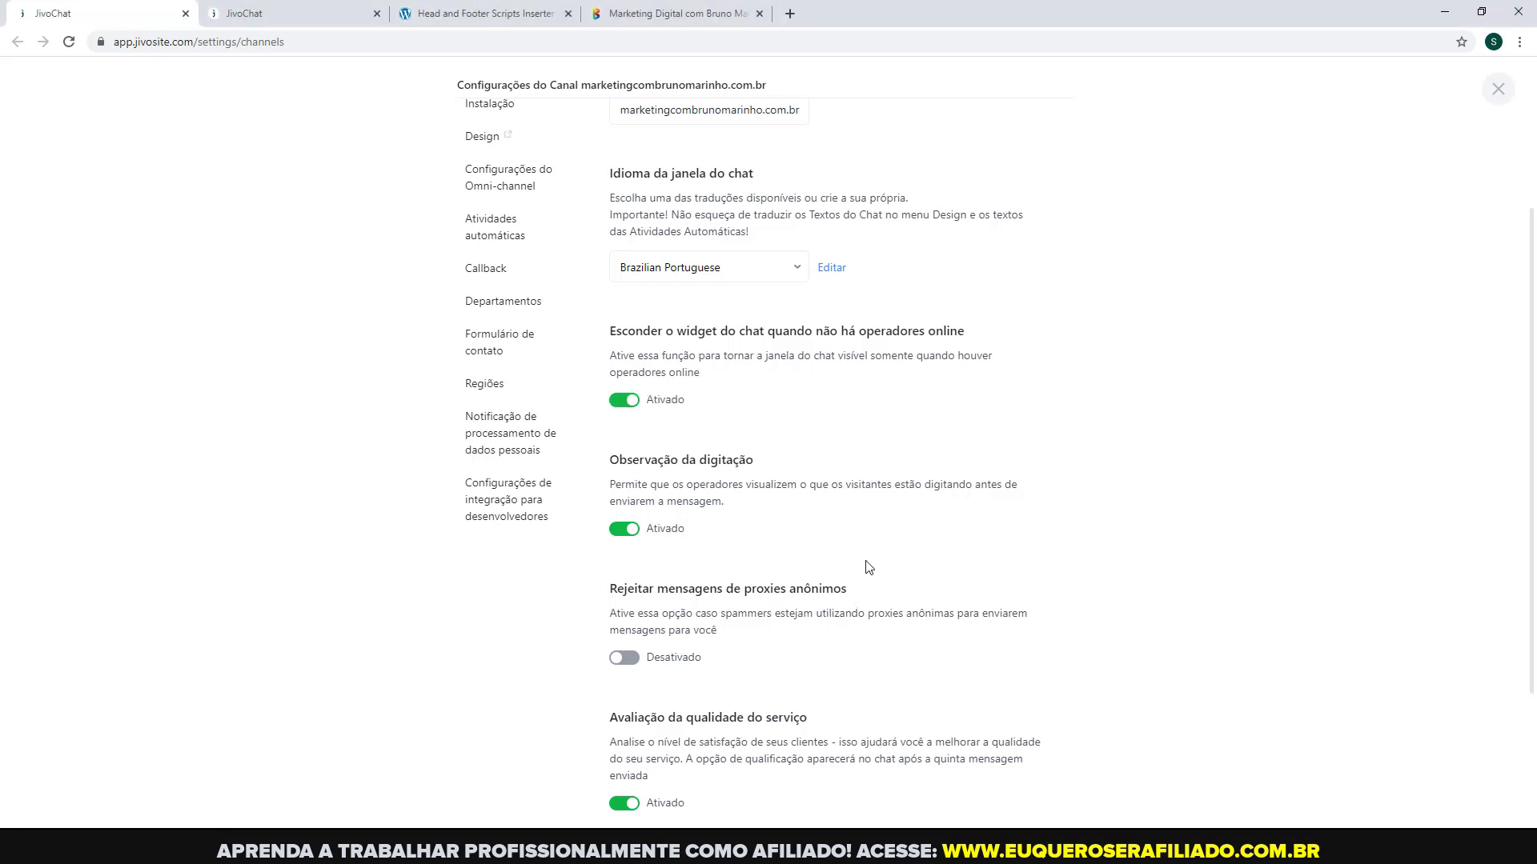
# Step: Switch 'Rejeitar mensagens de proxies anônimos' to Ativado
pyautogui.scroll(-2, 869, 568)
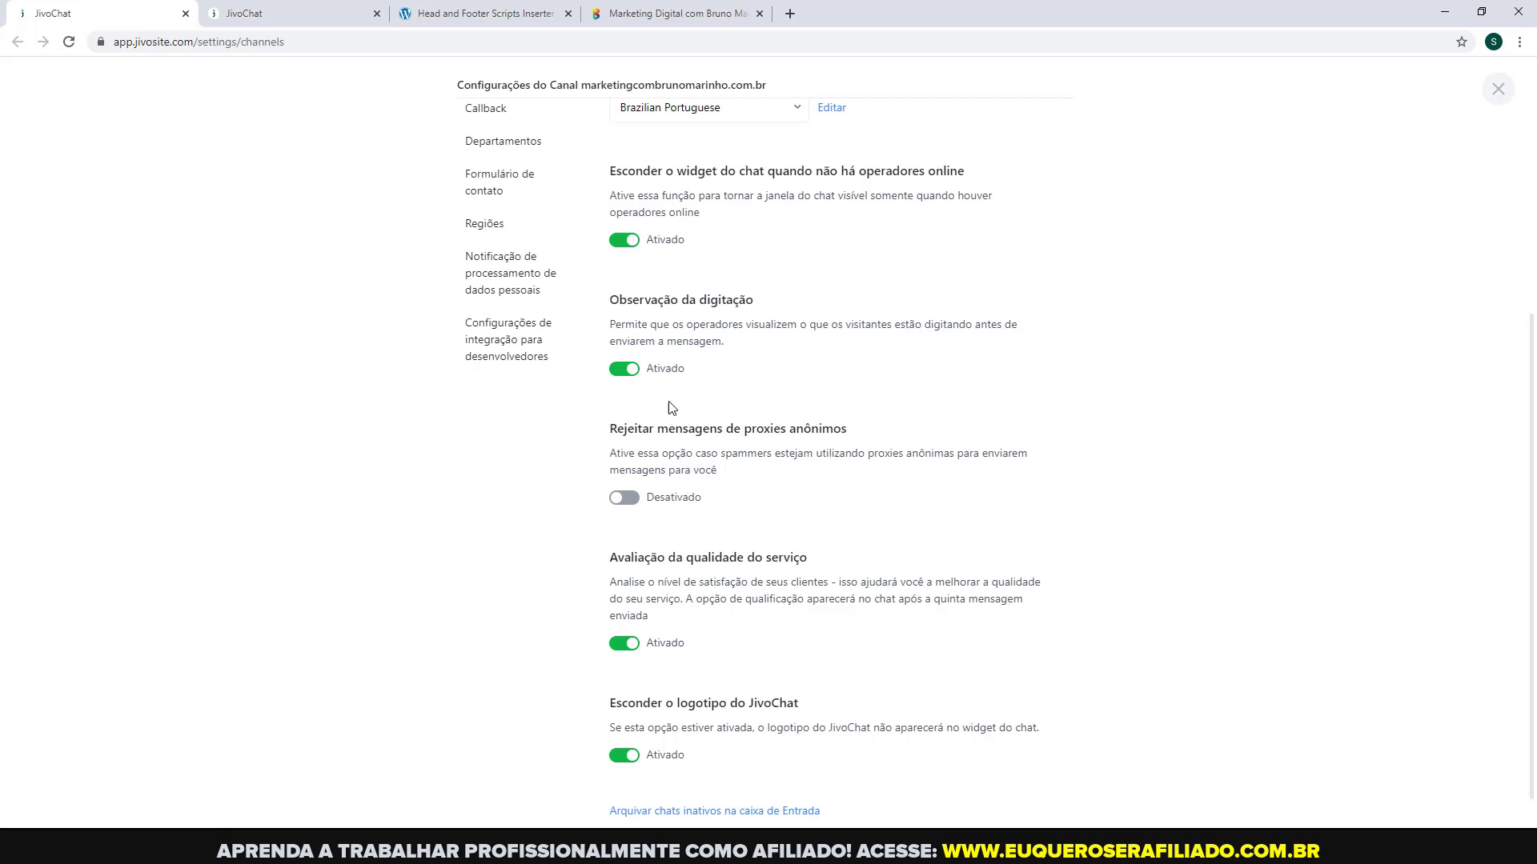
pyautogui.scroll(-1, 669, 440)
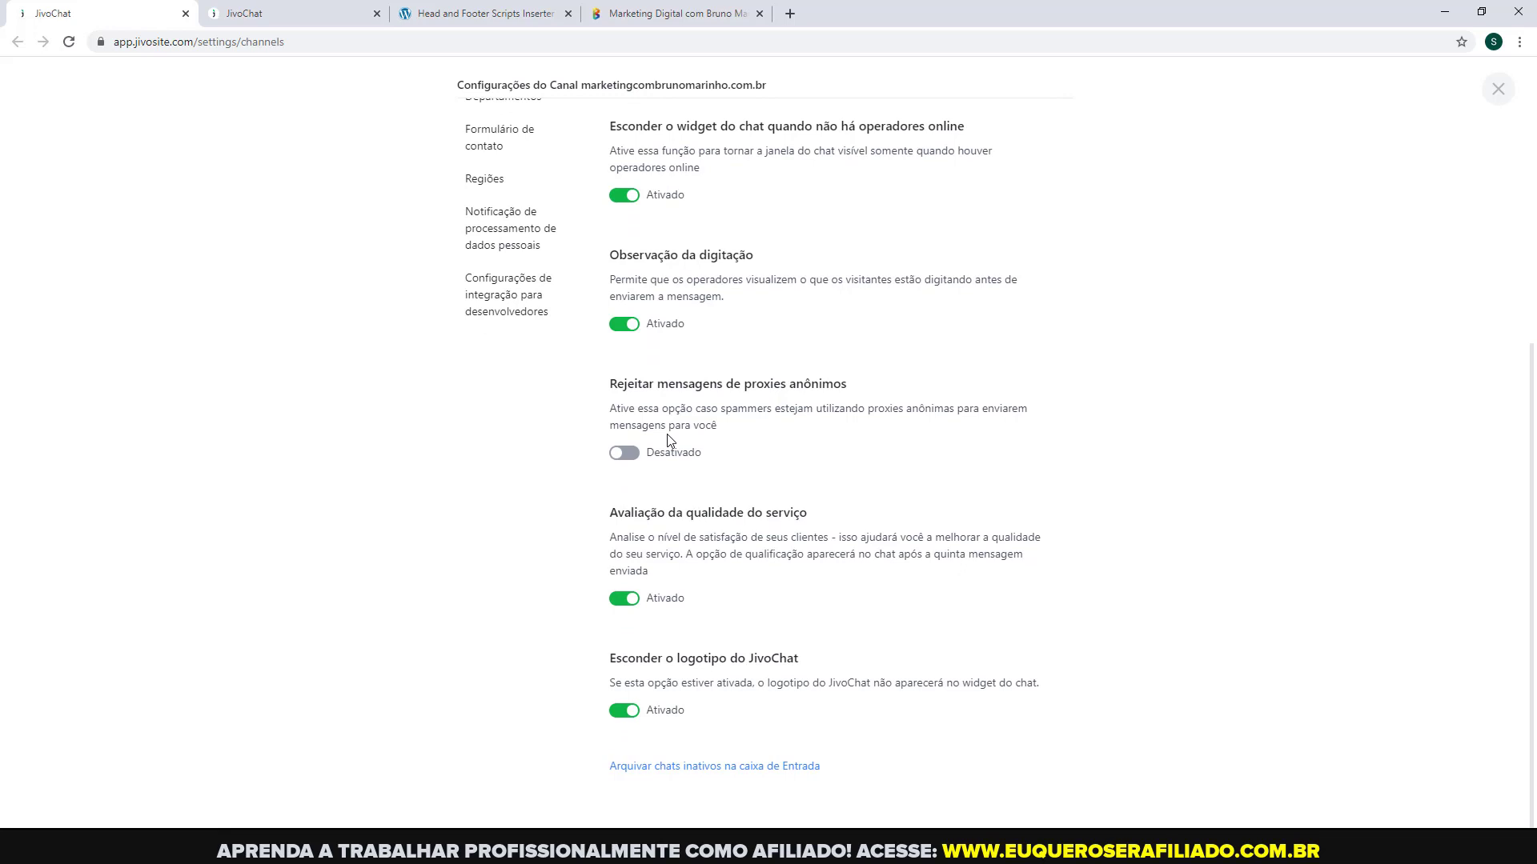
pyautogui.click(621, 455)
pyautogui.click(625, 712)
pyautogui.click(625, 712)
pyautogui.click(649, 11)
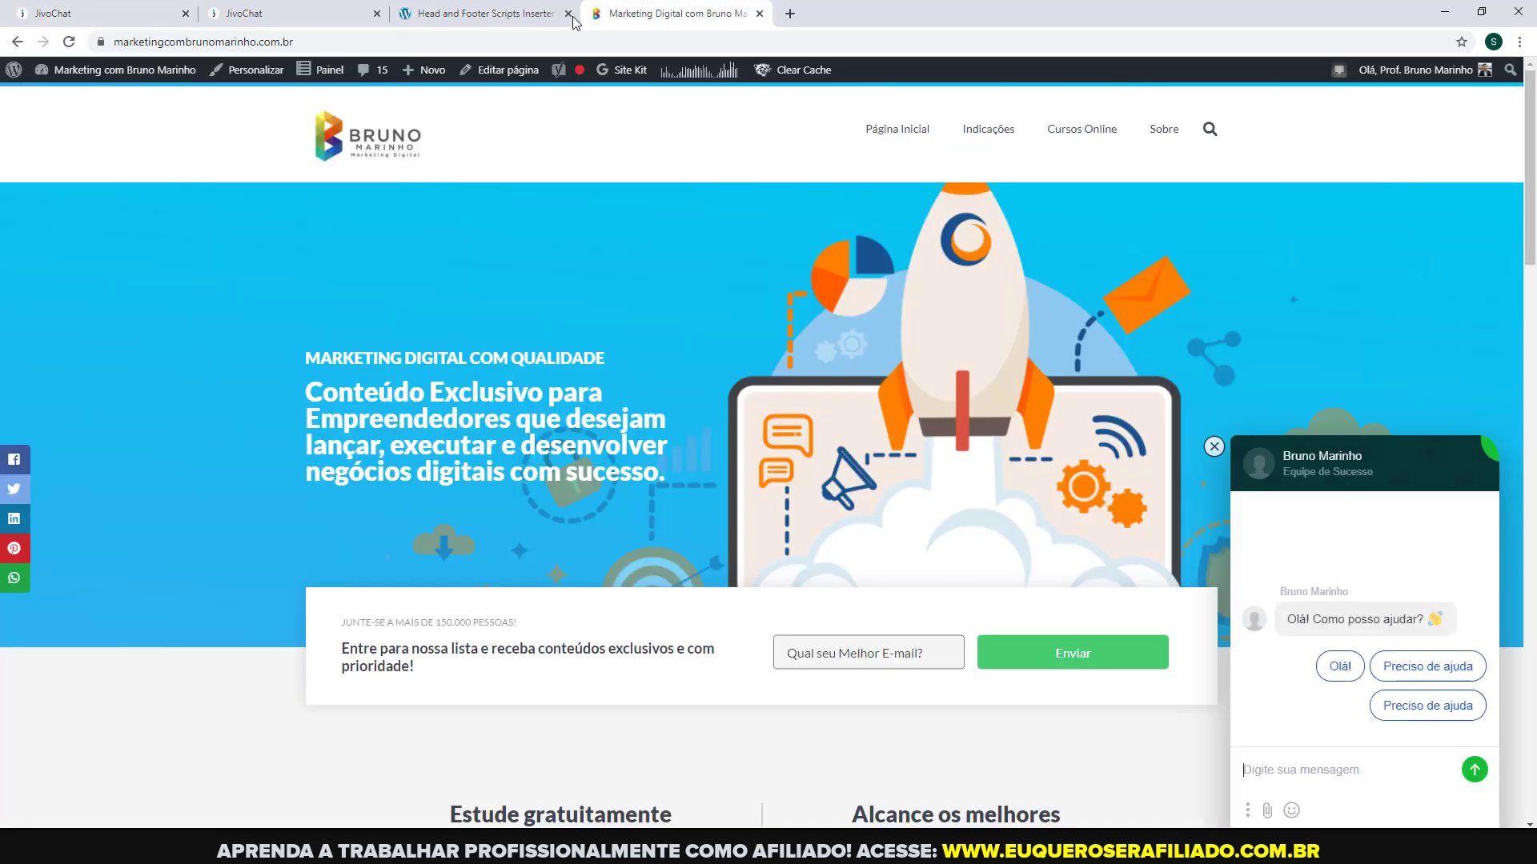
pyautogui.click(1214, 445)
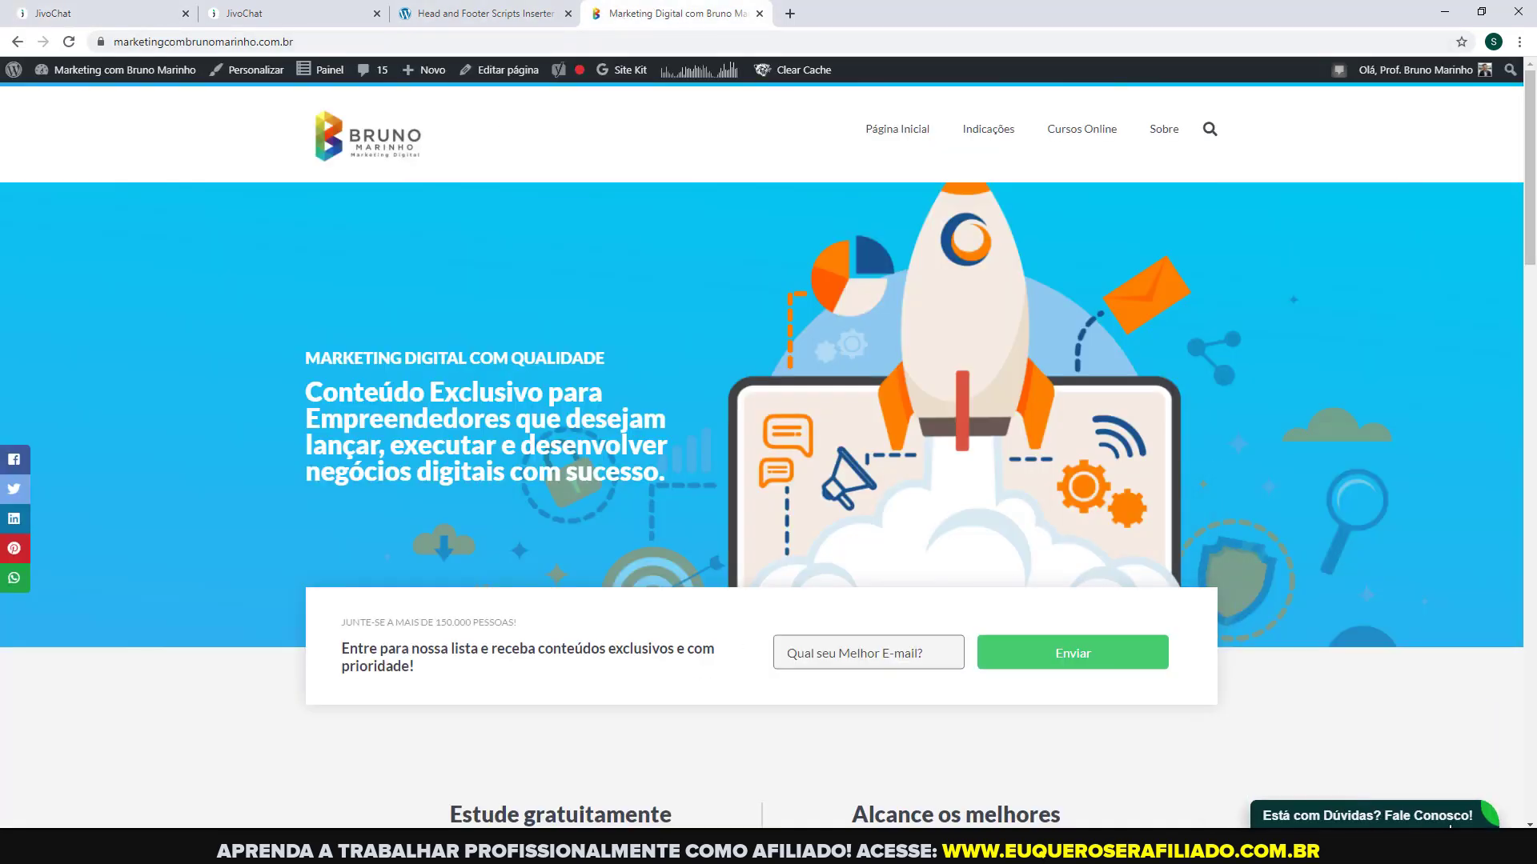
pyautogui.click(1345, 815)
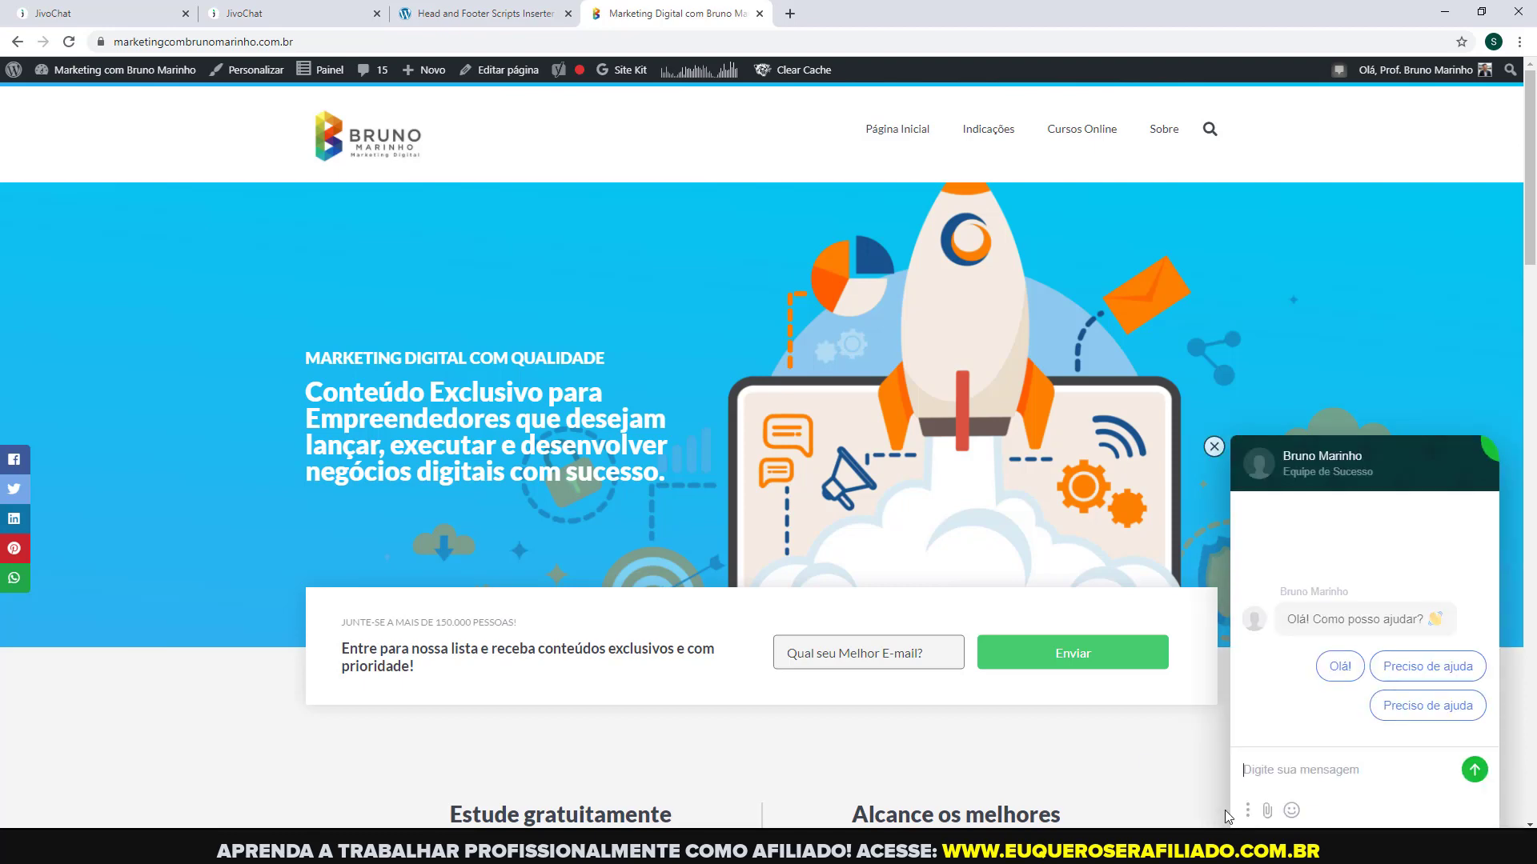
pyautogui.click(337, 6)
pyautogui.click(96, 13)
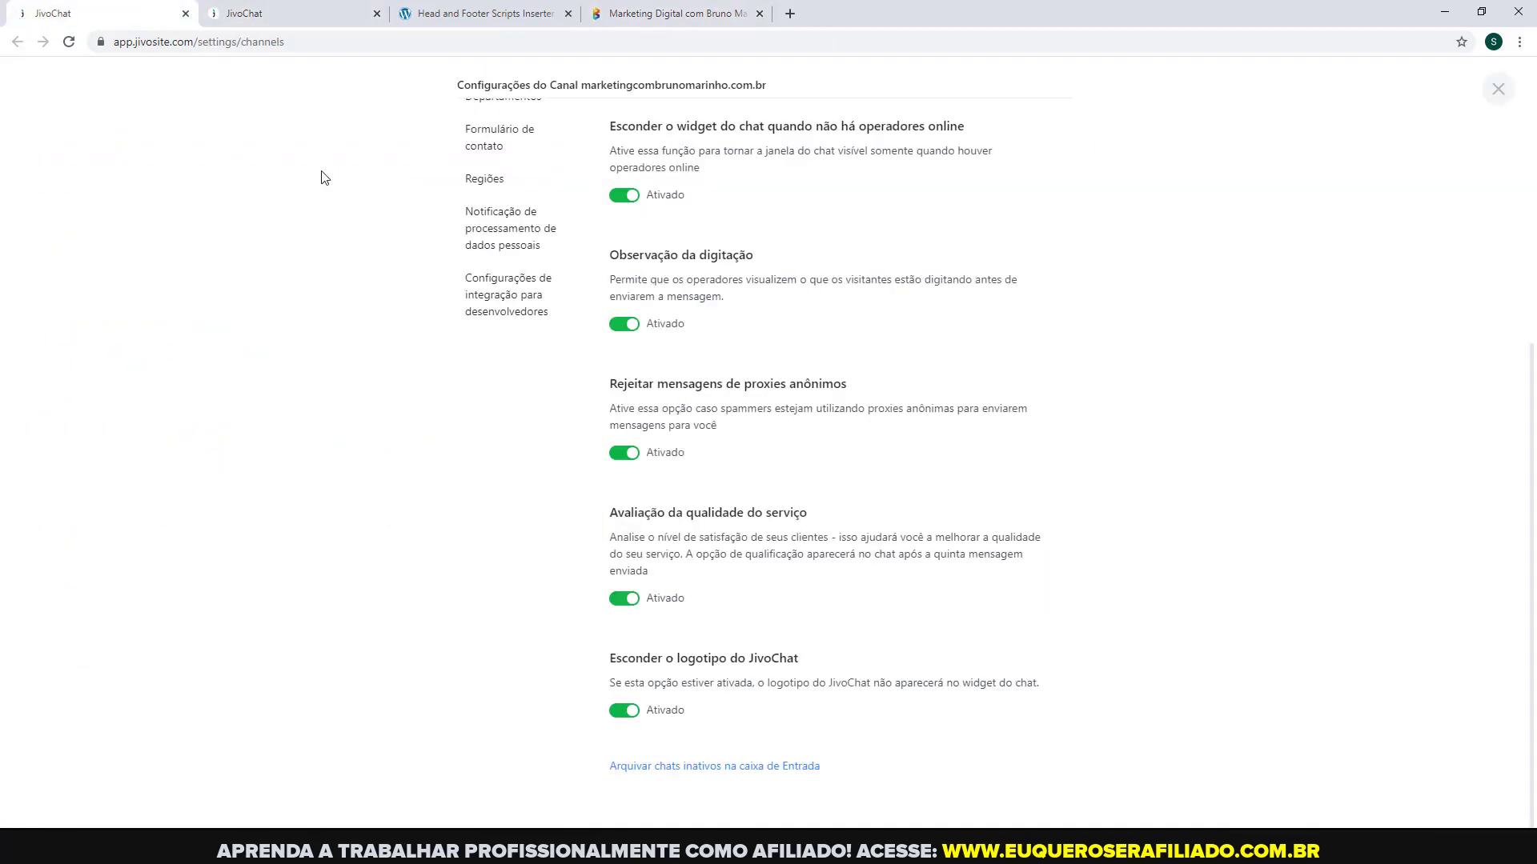
pyautogui.click(620, 711)
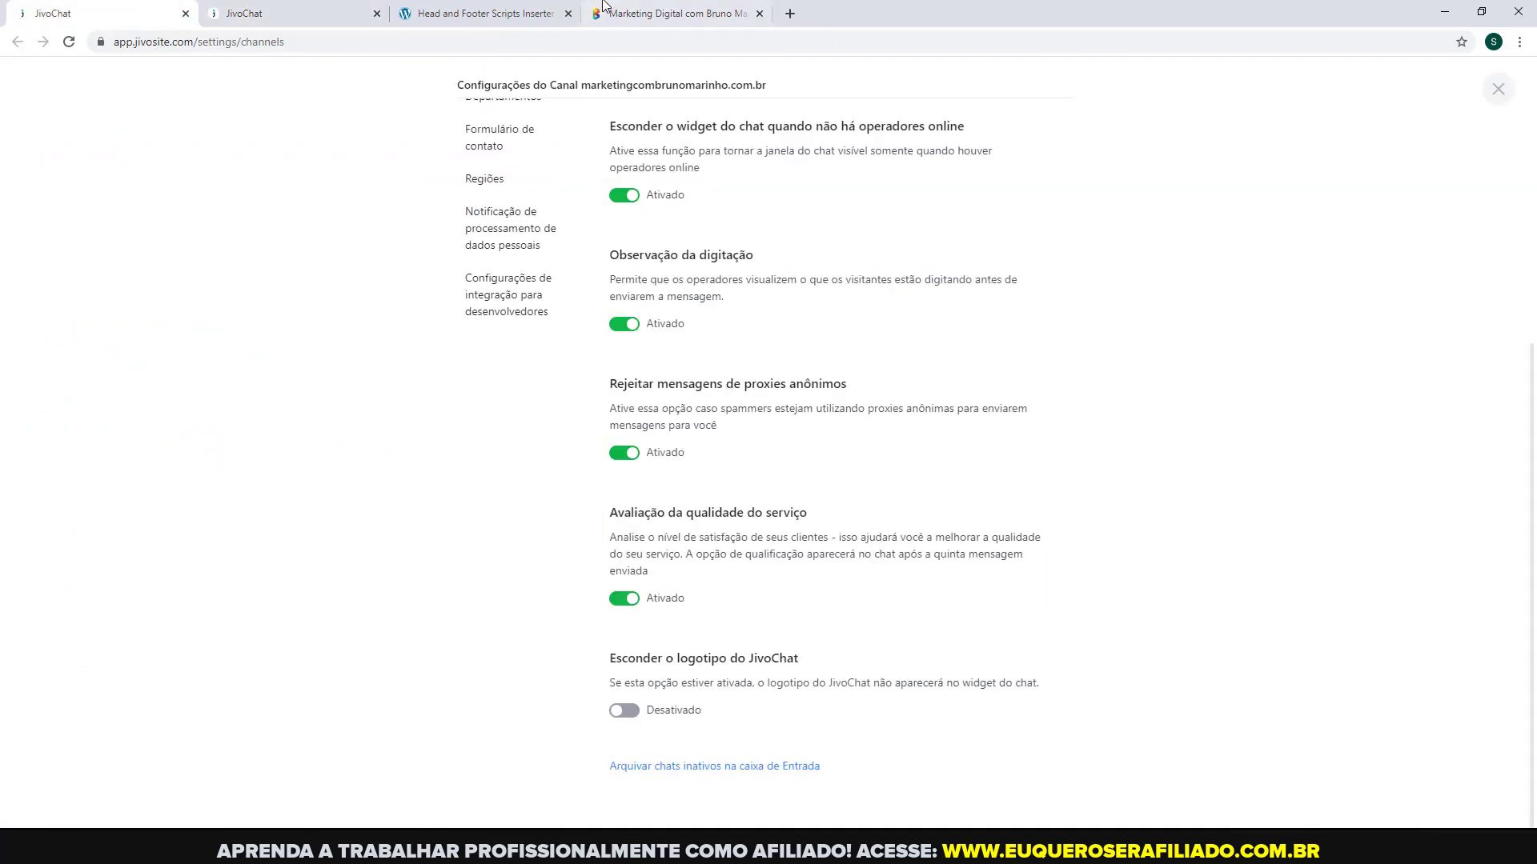
pyautogui.click(602, 12)
pyautogui.click(190, 74)
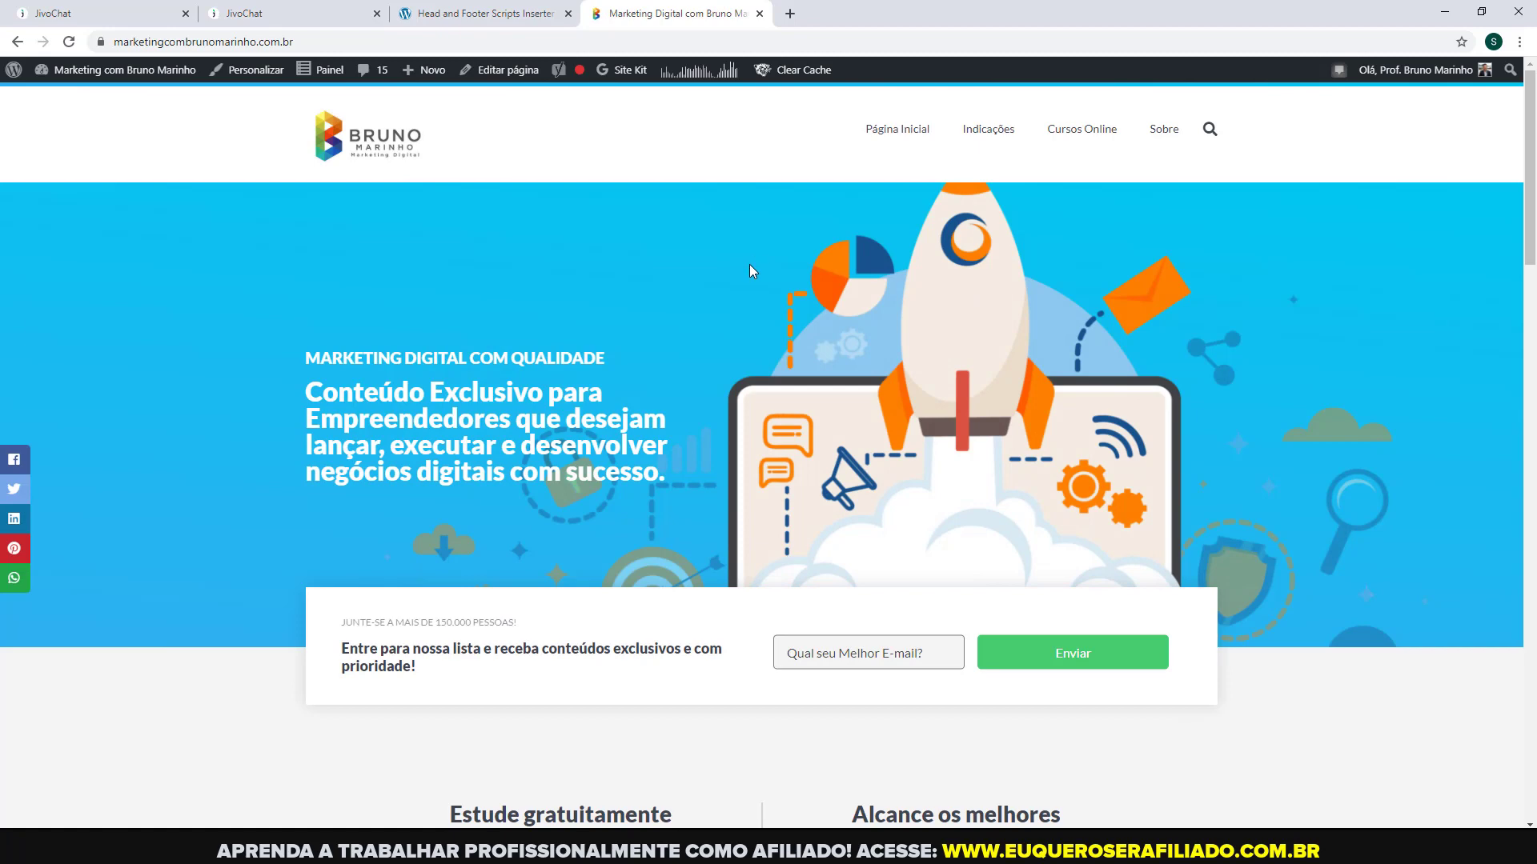
pyautogui.scroll(-4, 1410, 630)
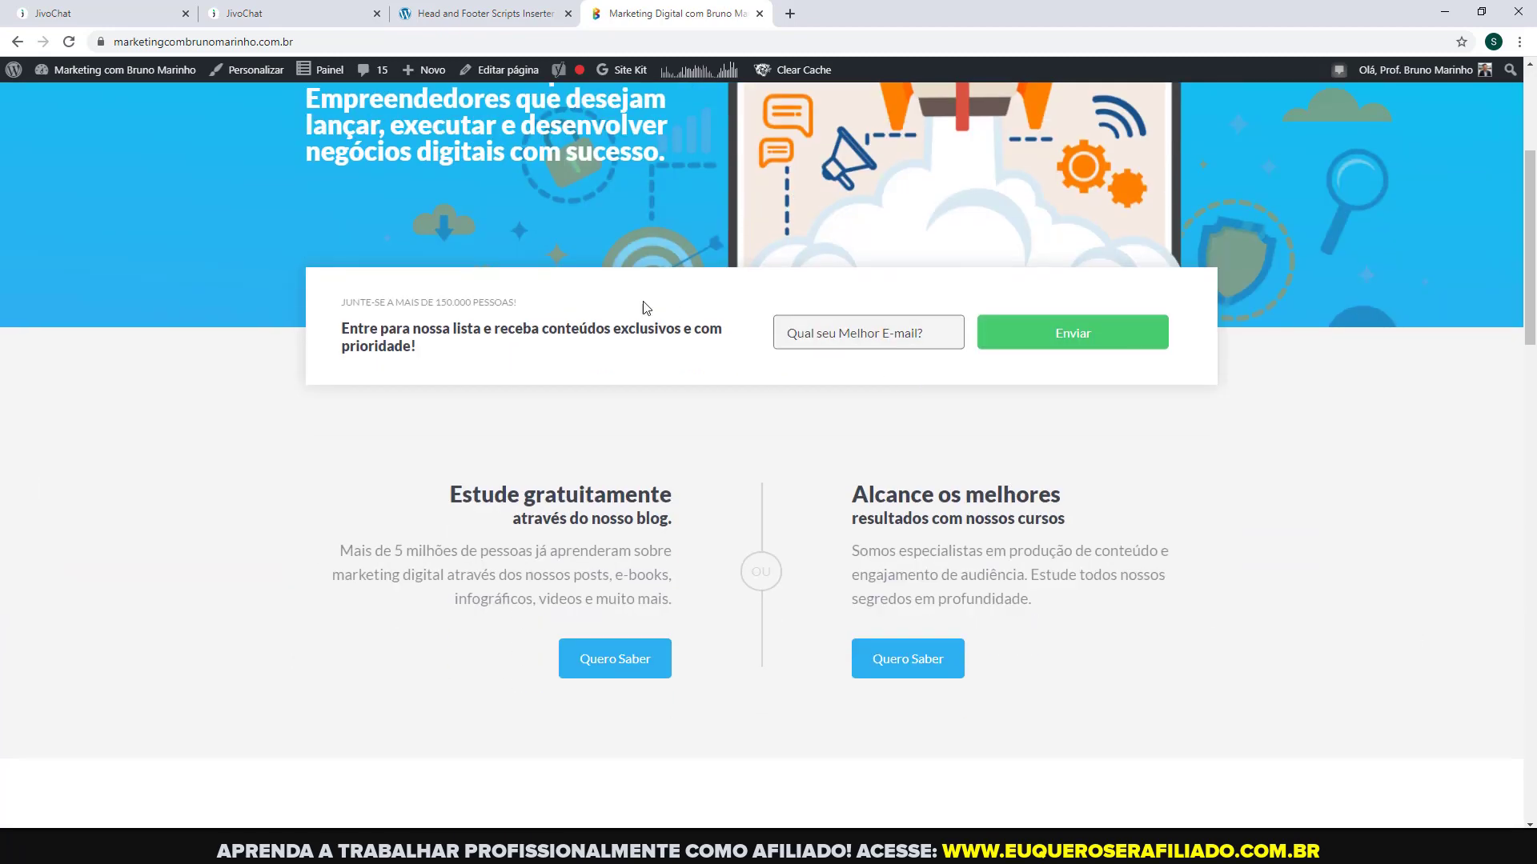
pyautogui.click(106, 13)
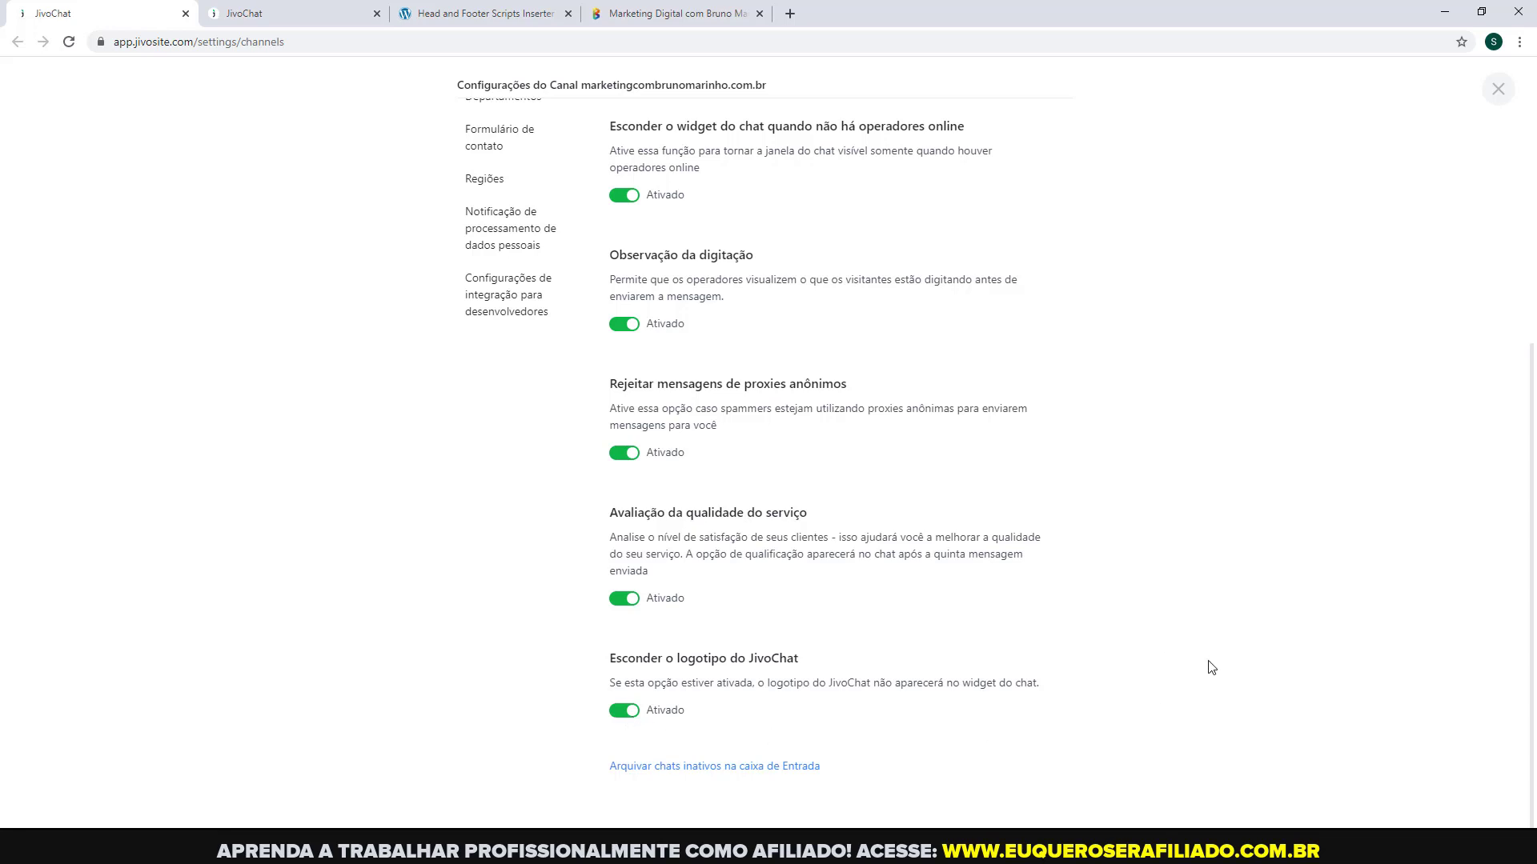
pyautogui.click(668, 16)
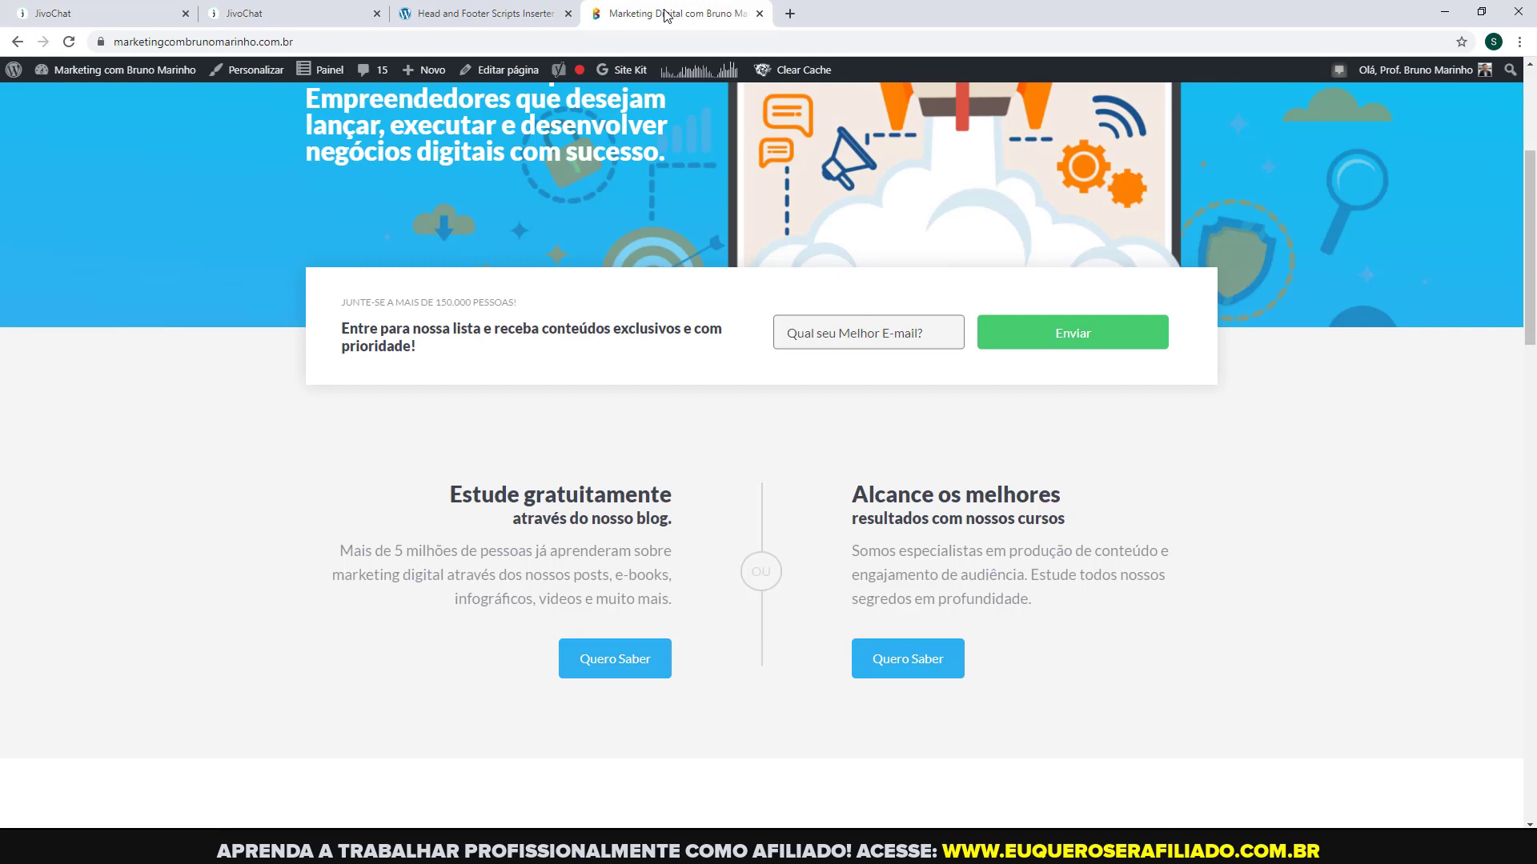
pyautogui.click(114, 18)
pyautogui.scroll(5, 644, 404)
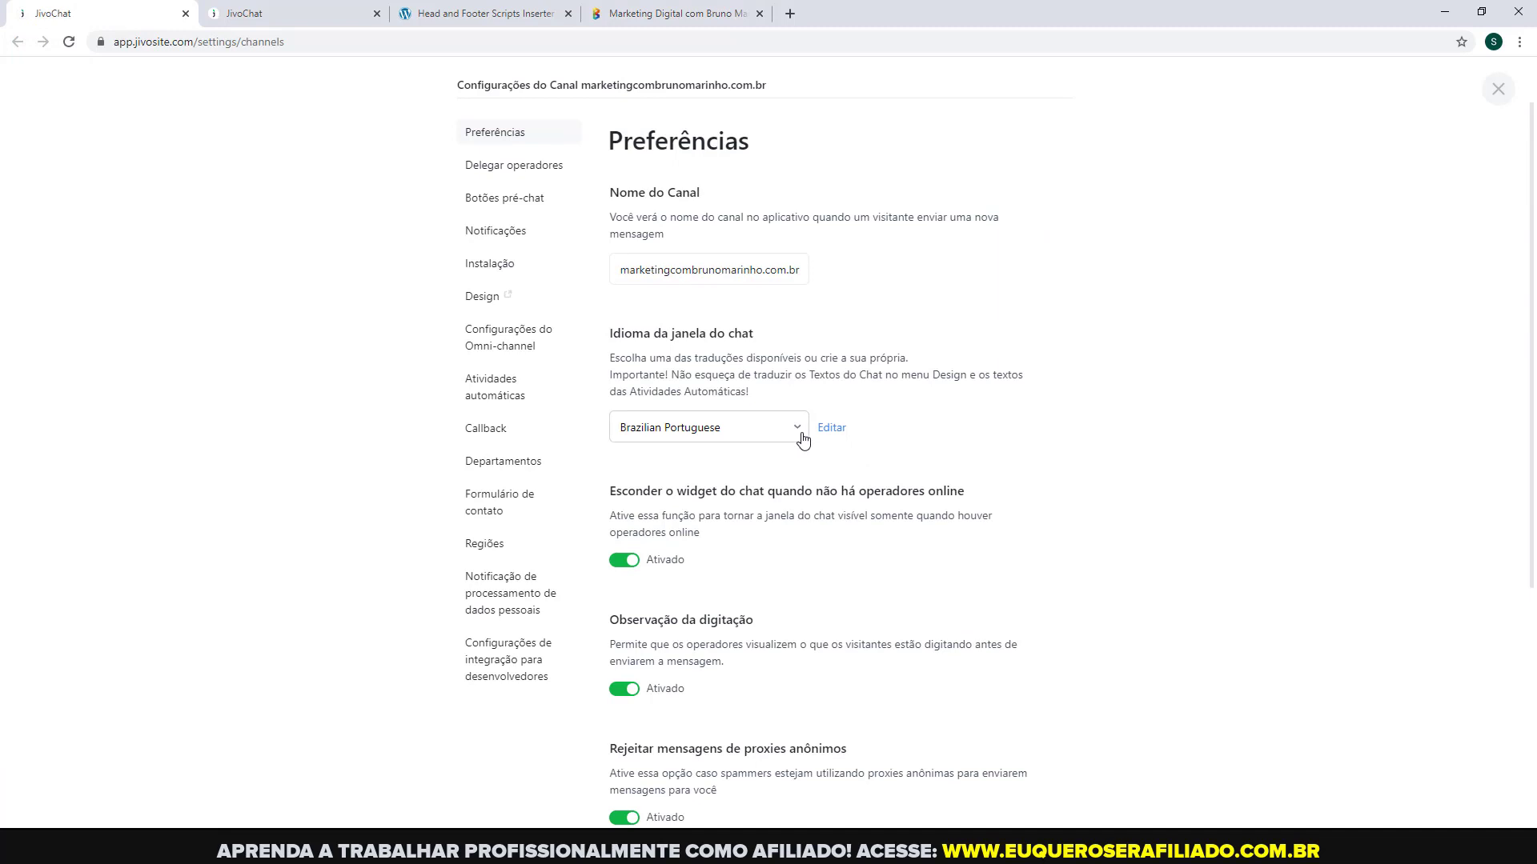
# Step: Review the 'Convite ativo para o dialogo' rule and its greeting message in Atividades automáticas
pyautogui.click(531, 402)
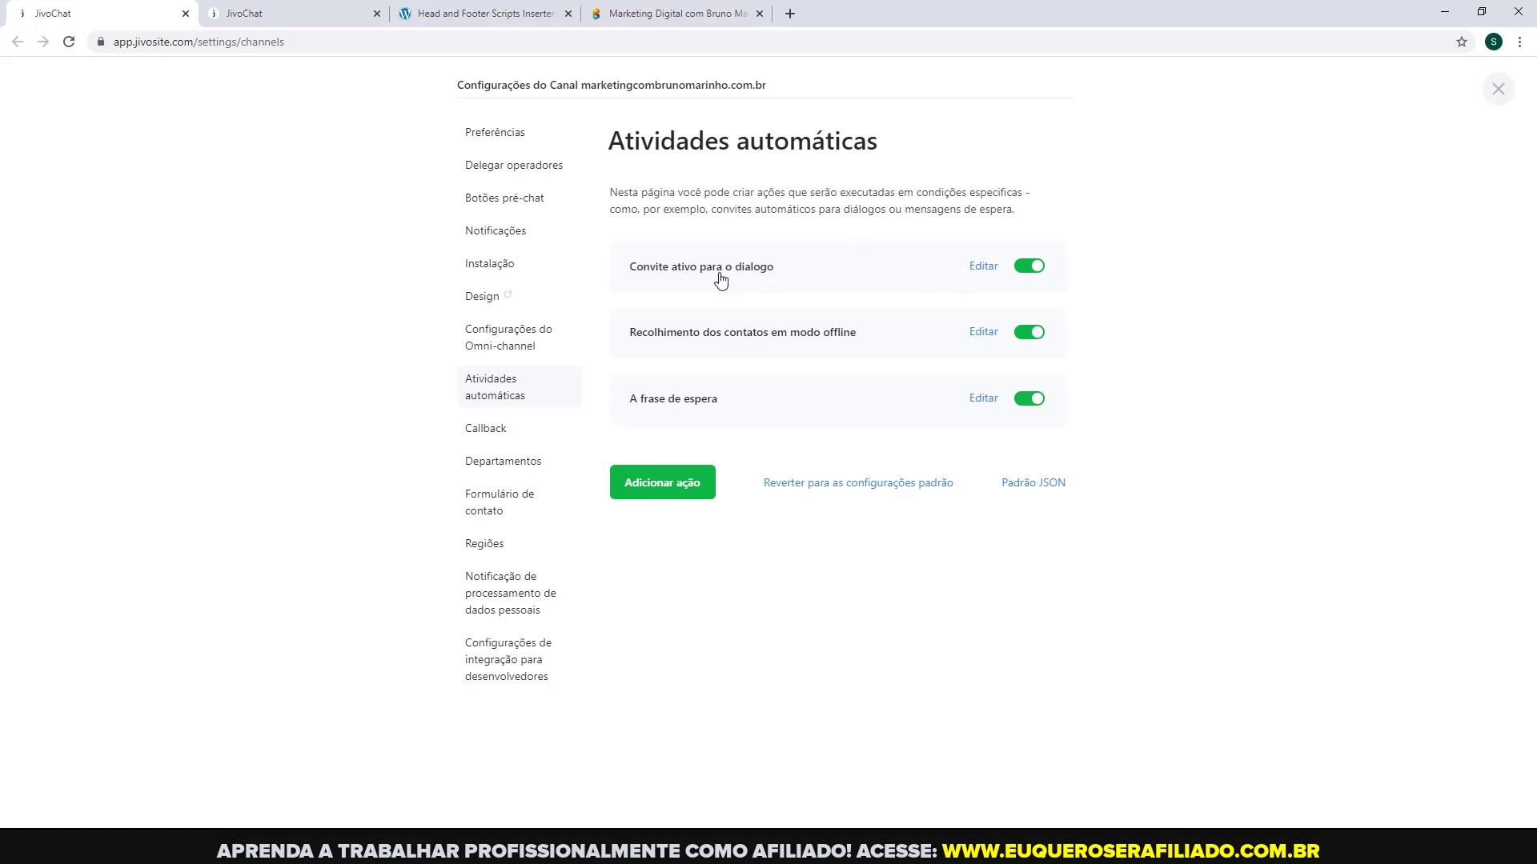
pyautogui.click(983, 268)
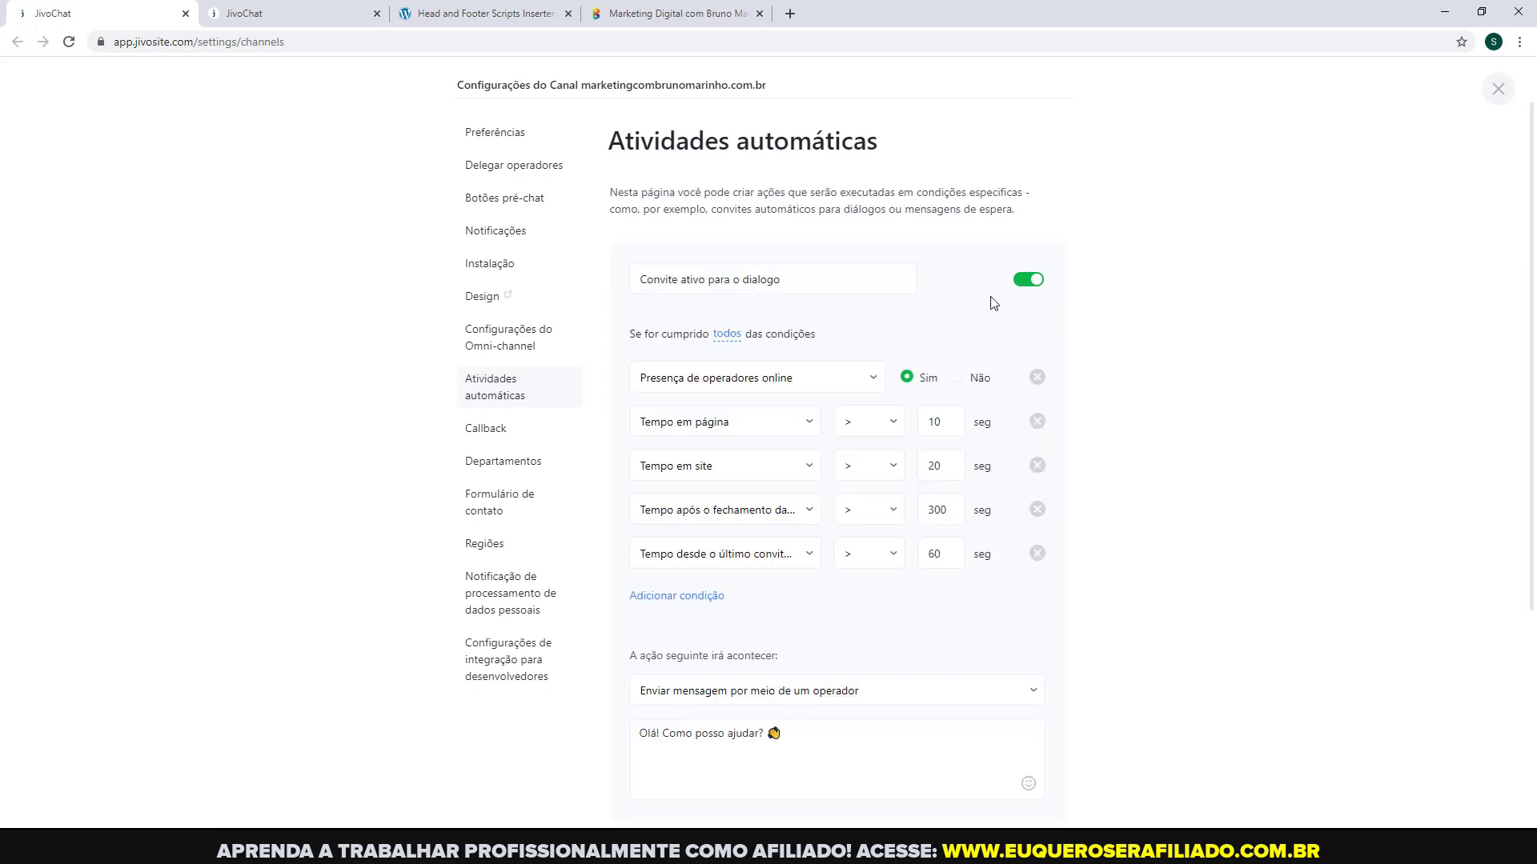
pyautogui.scroll(-1, 1233, 560)
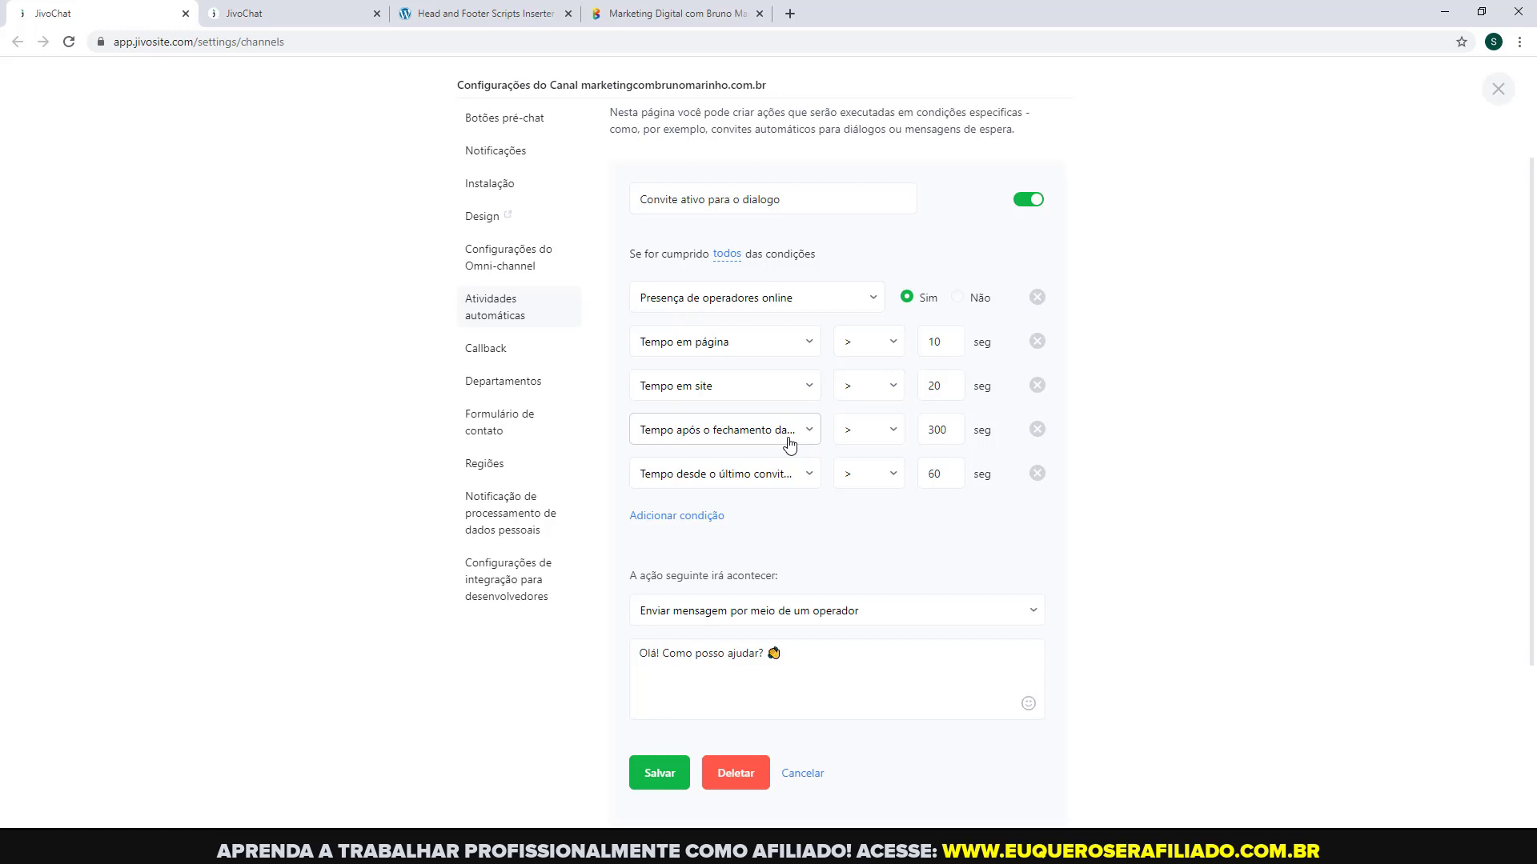
pyautogui.click(936, 673)
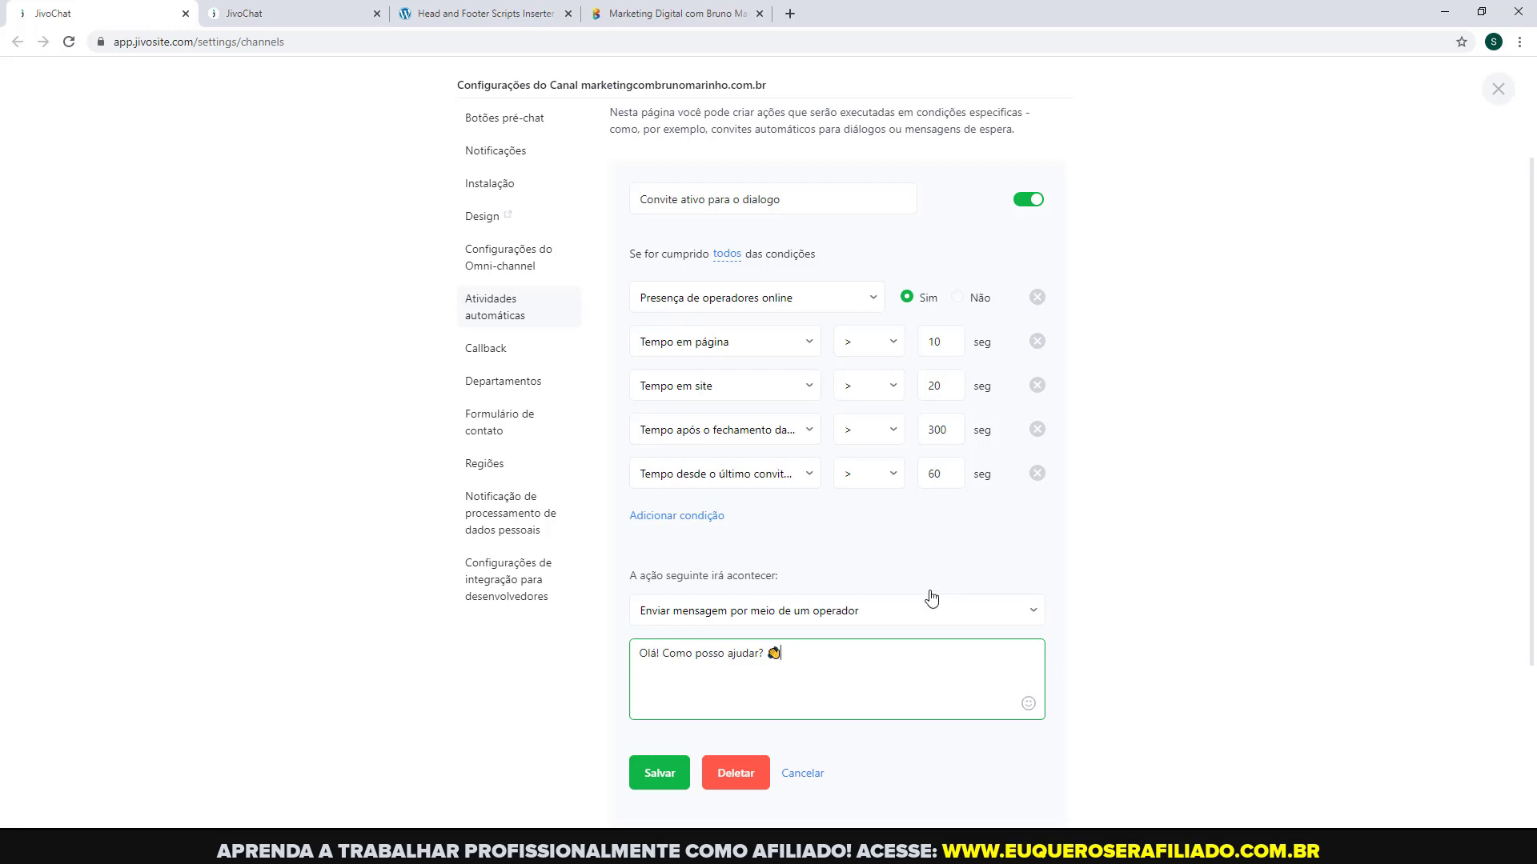
pyautogui.scroll(1, 1255, 281)
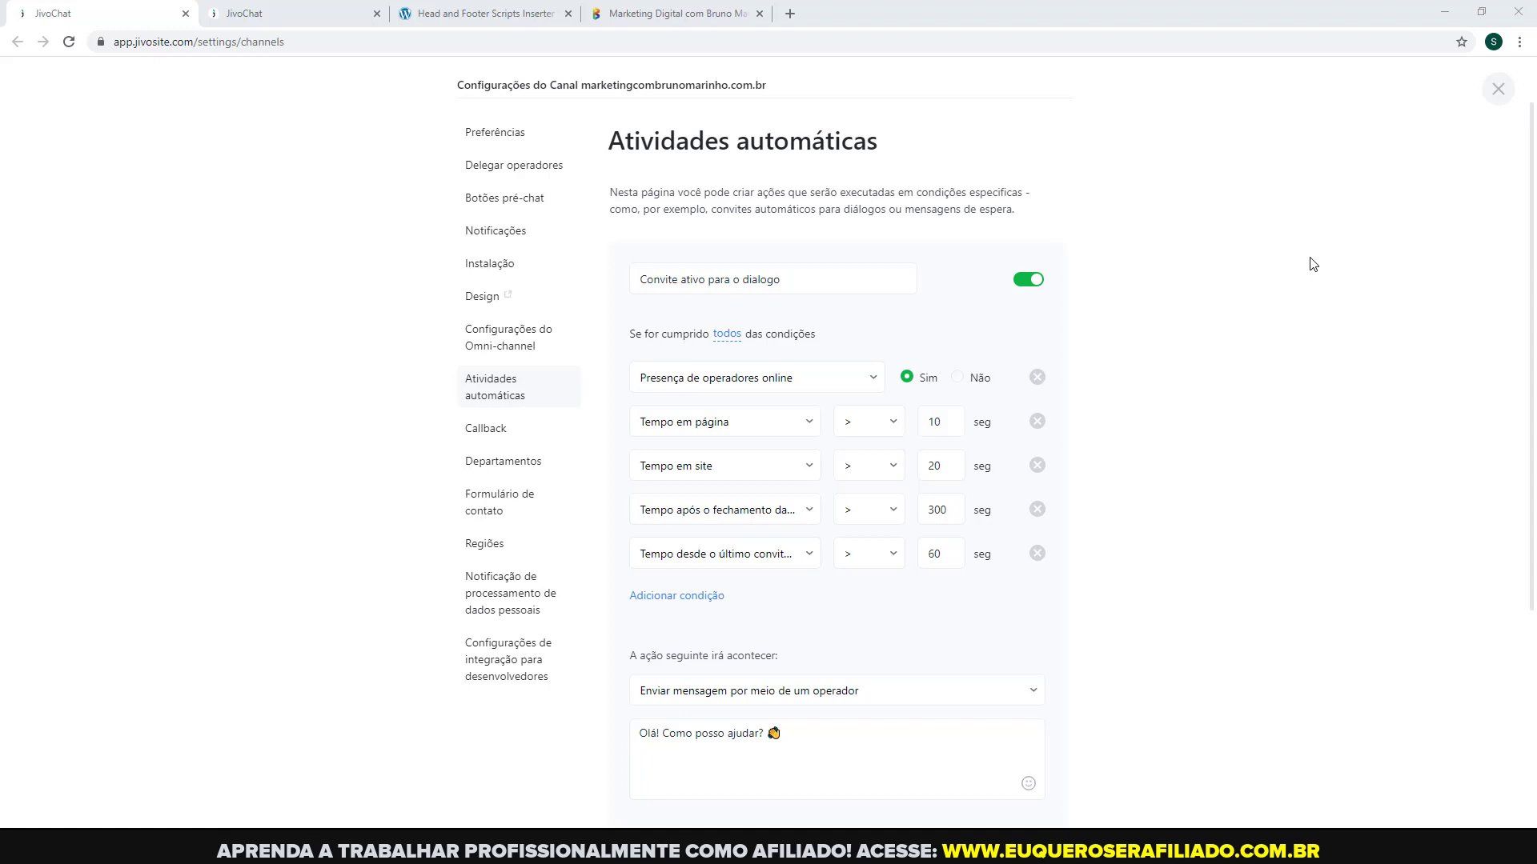
pyautogui.scroll(-1, 1352, 394)
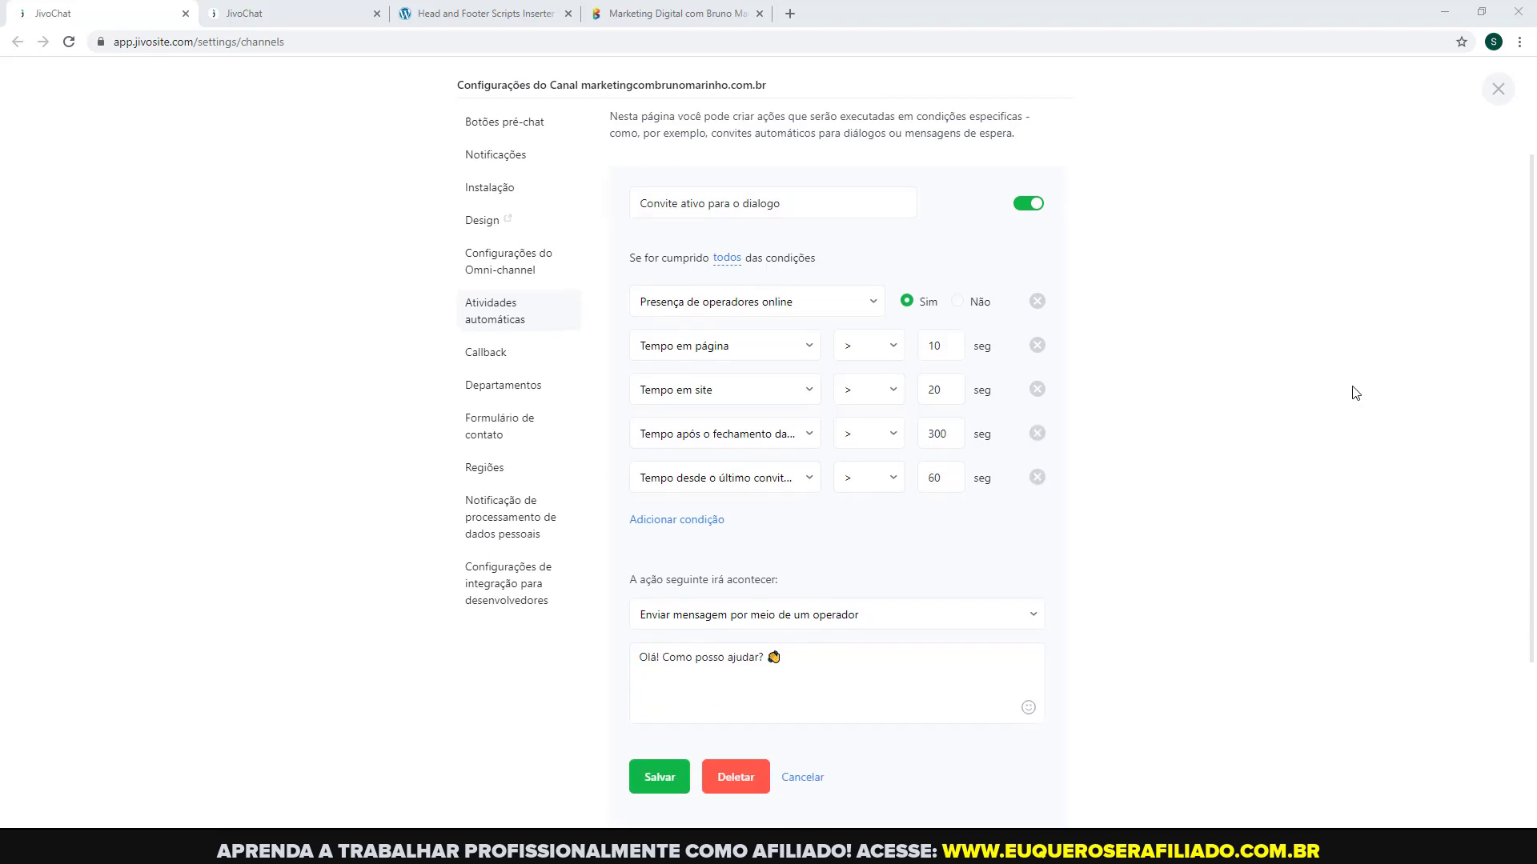
pyautogui.scroll(1, 1375, 383)
# Step: Load marketingcombrunomarinho.com.br in a new incognito window
pyautogui.click(1519, 42)
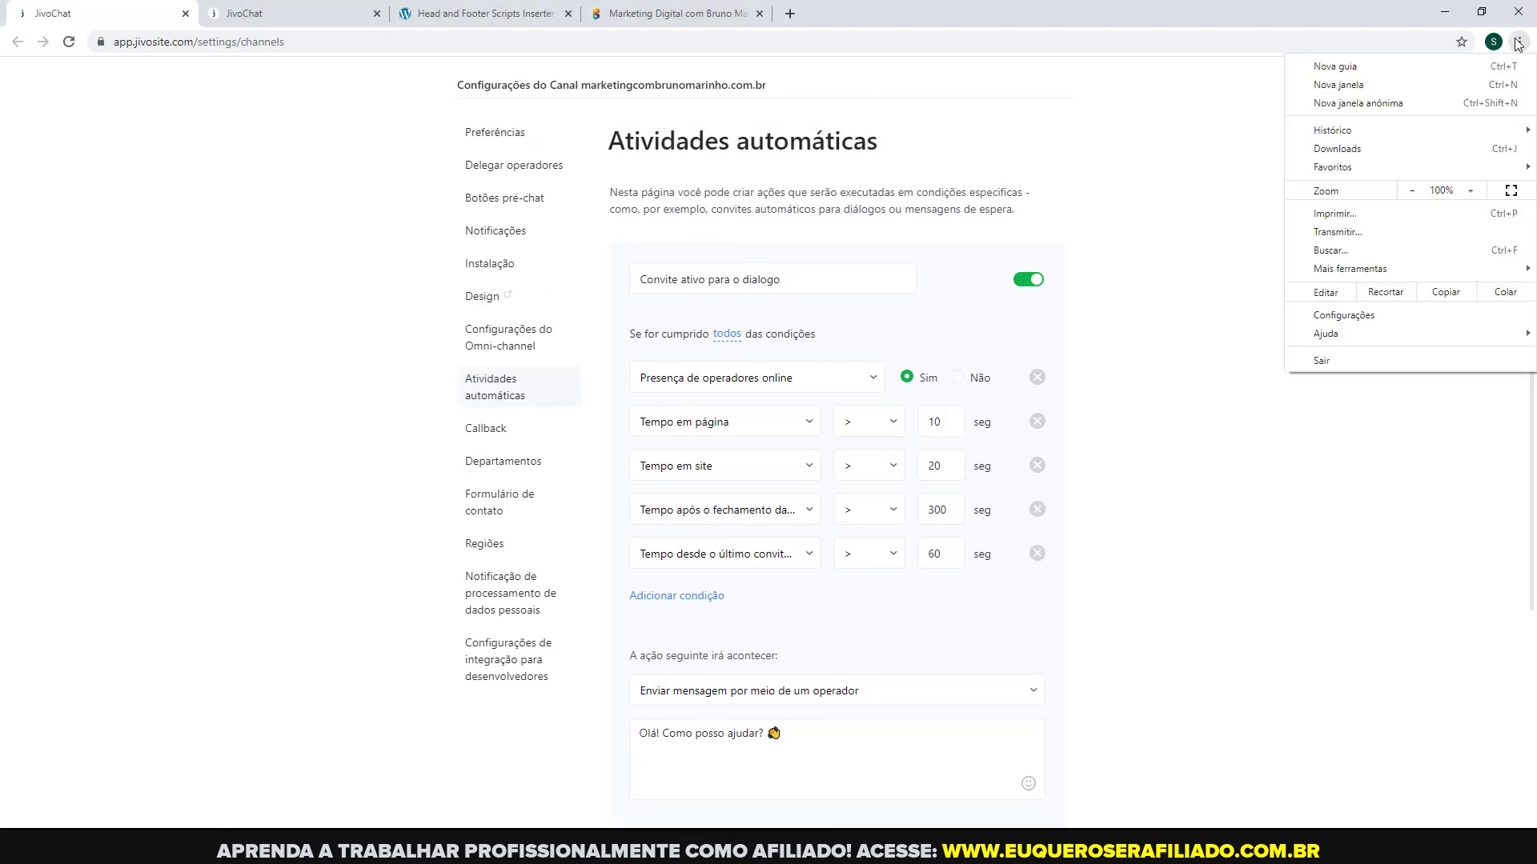
pyautogui.click(1477, 104)
pyautogui.write('https://marketingcombrunomarinho.com.br/')
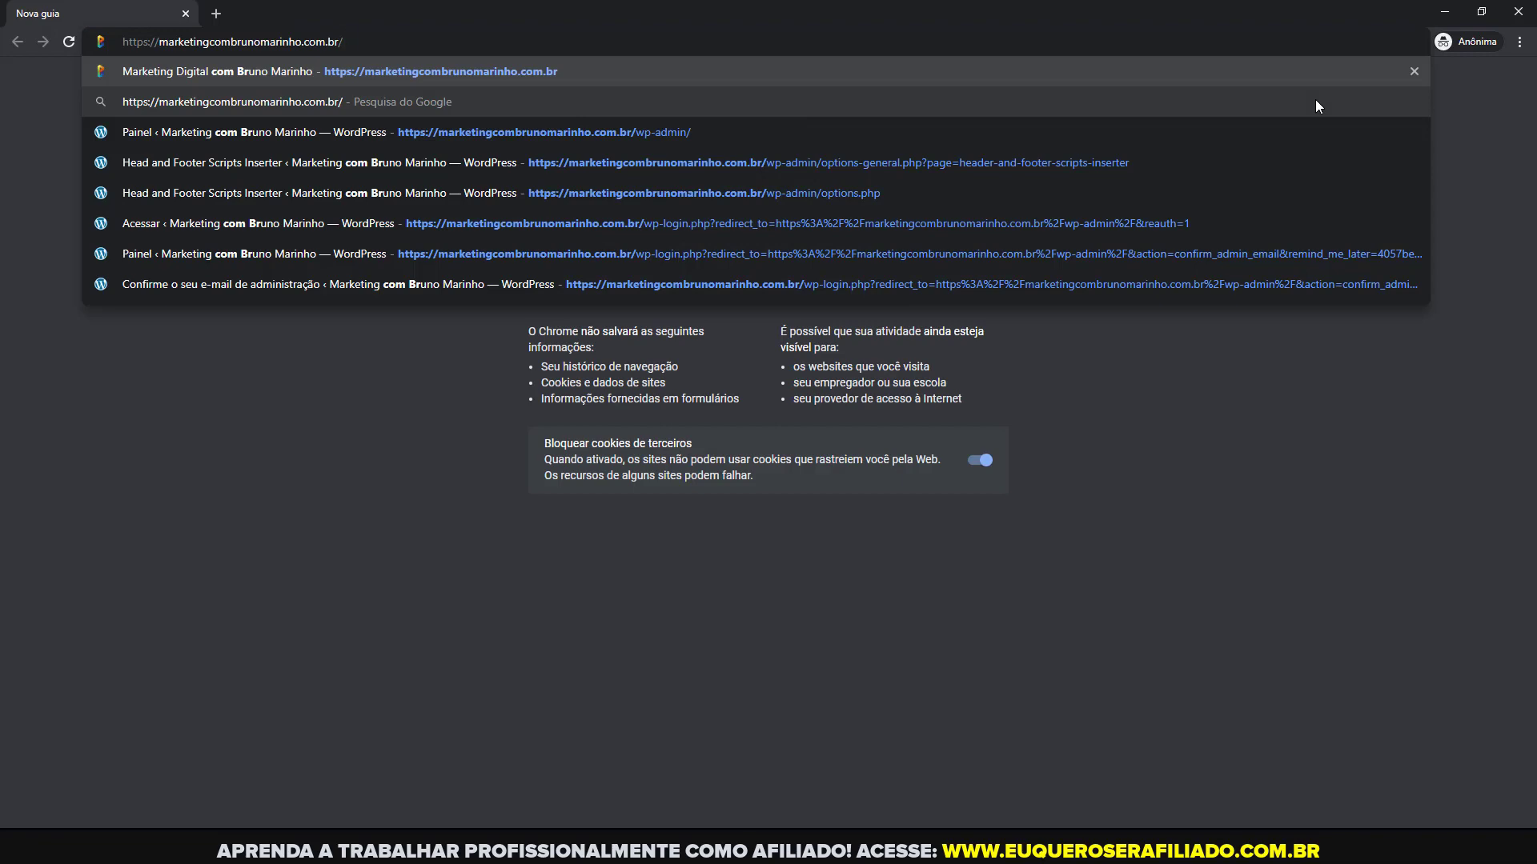
pyautogui.press('Return')
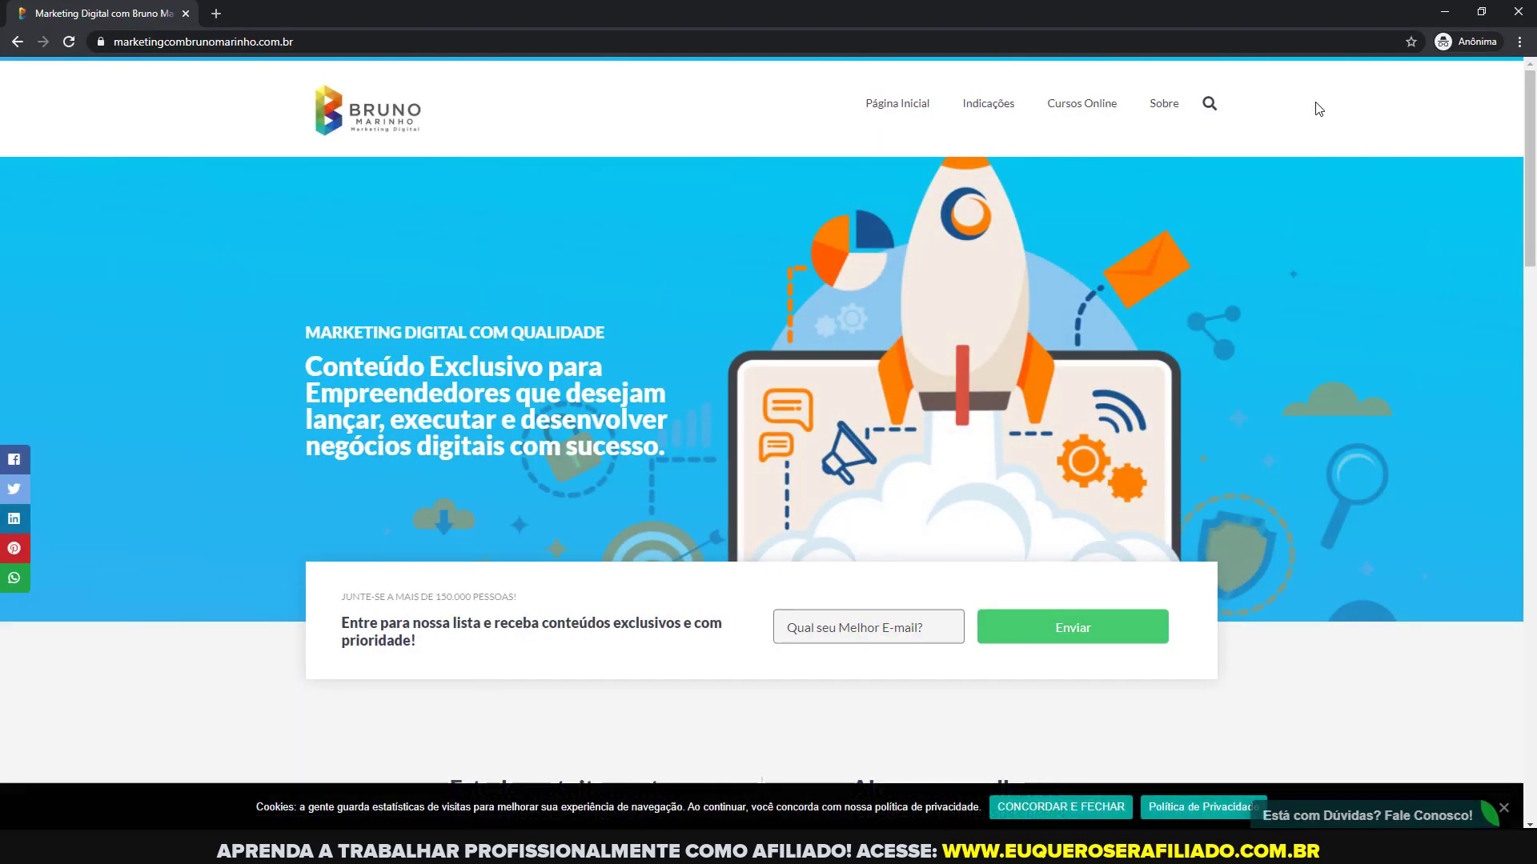
# Step: Accept the cookie notice and send the 'Olá!' quick reply in the chat widget
pyautogui.click(1107, 808)
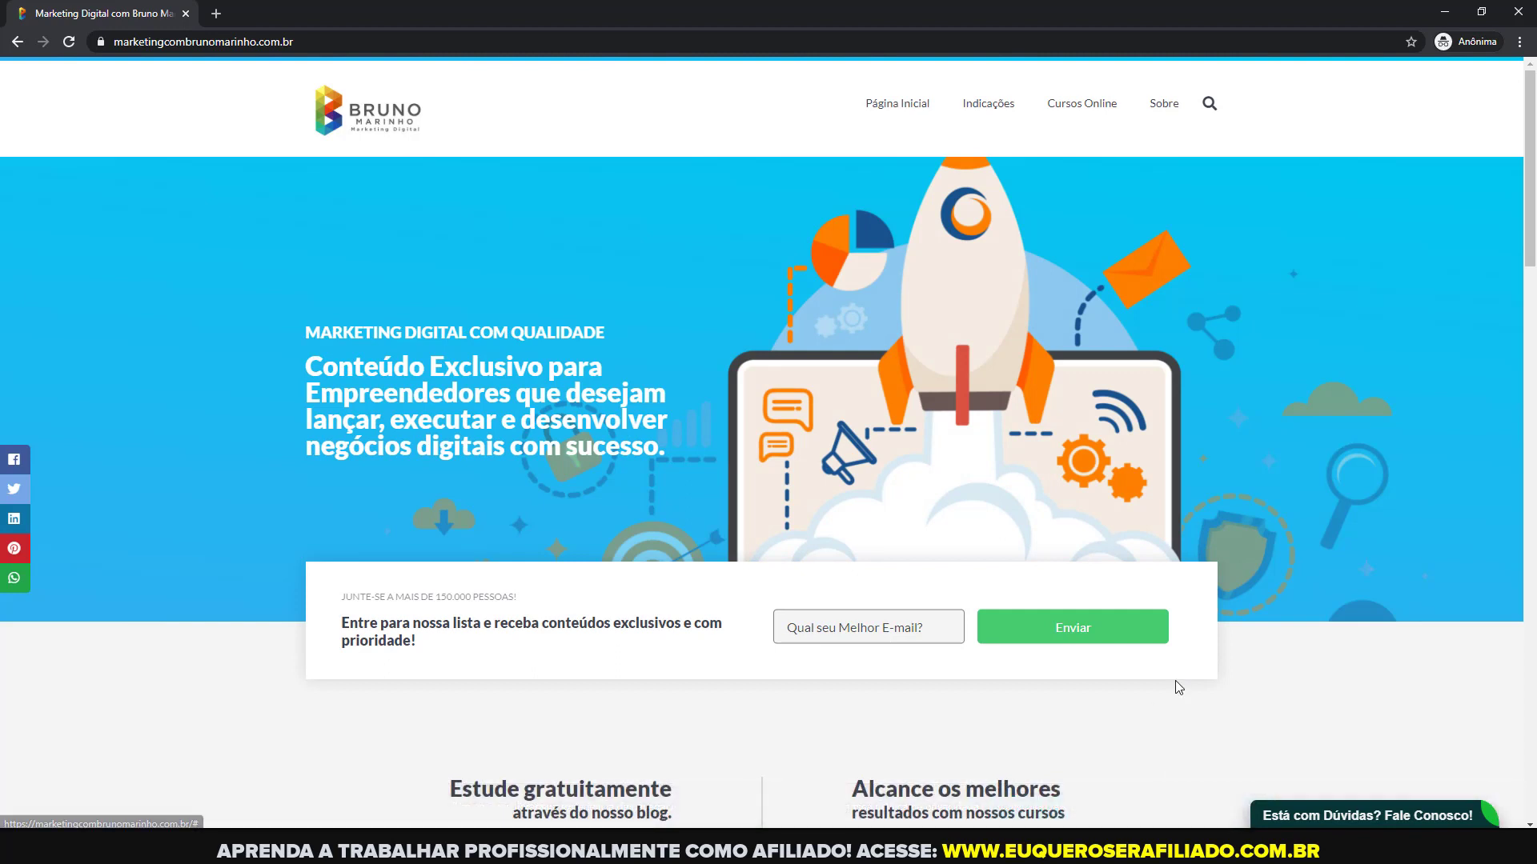
pyautogui.scroll(-1, 1178, 686)
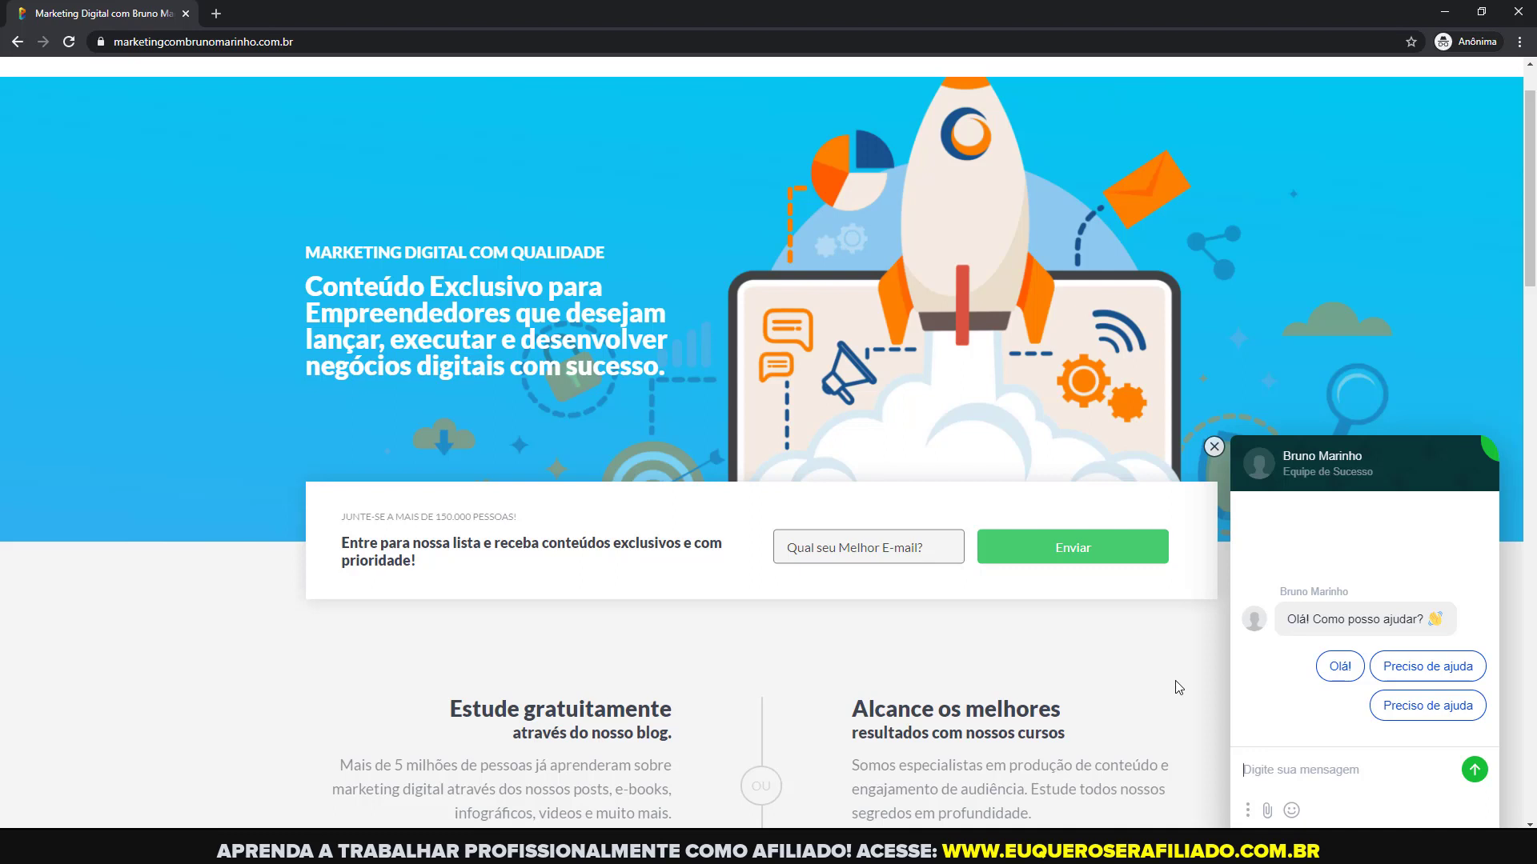
pyautogui.click(1351, 675)
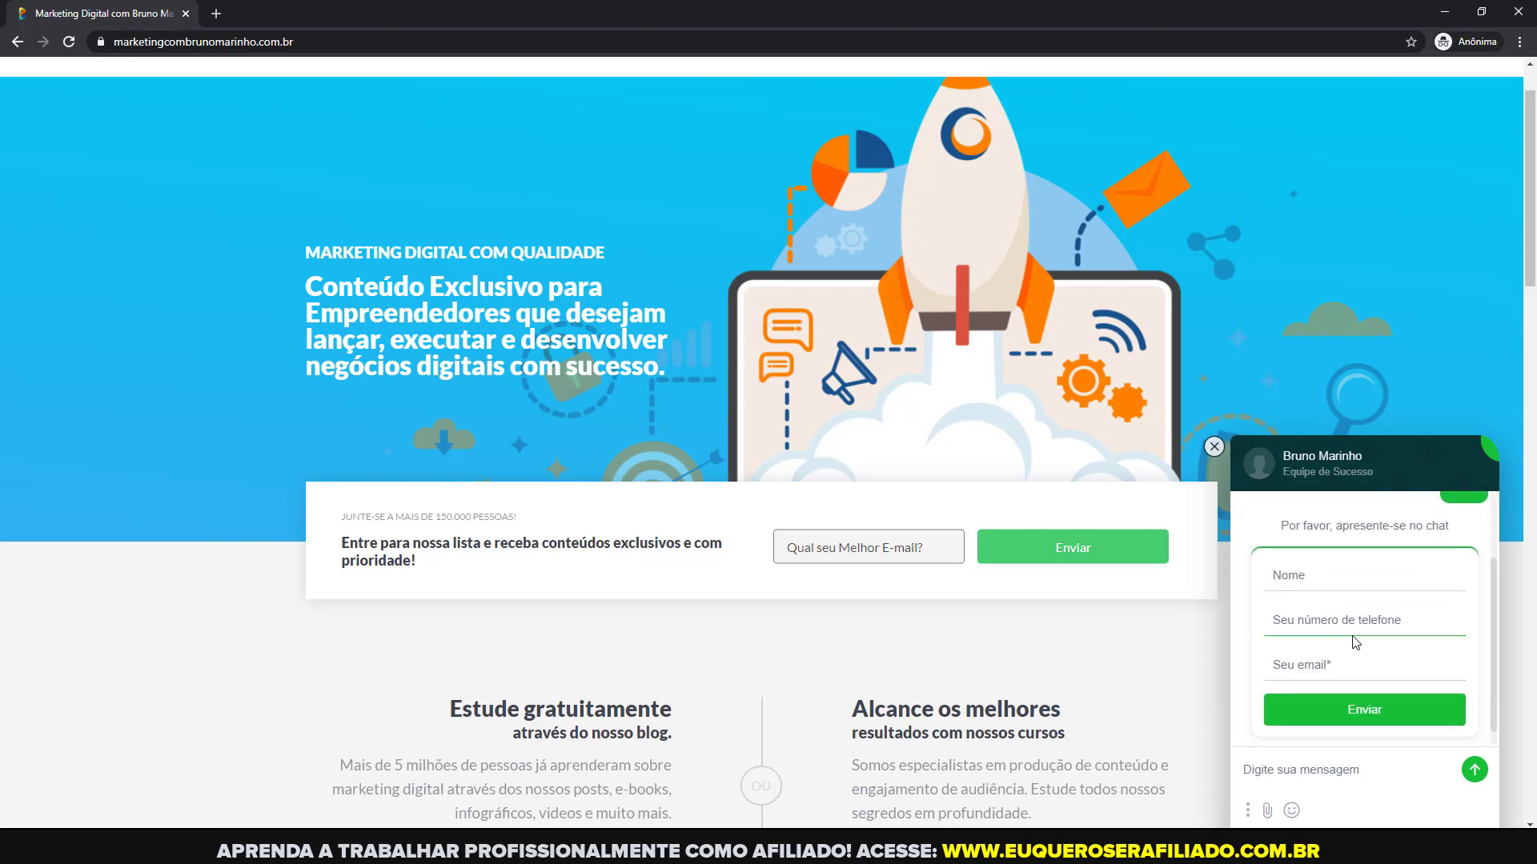
# Step: Back in JivoChat, close the settings and open the inbox showing the visitor's Olá! chat
pyautogui.click(1445, 11)
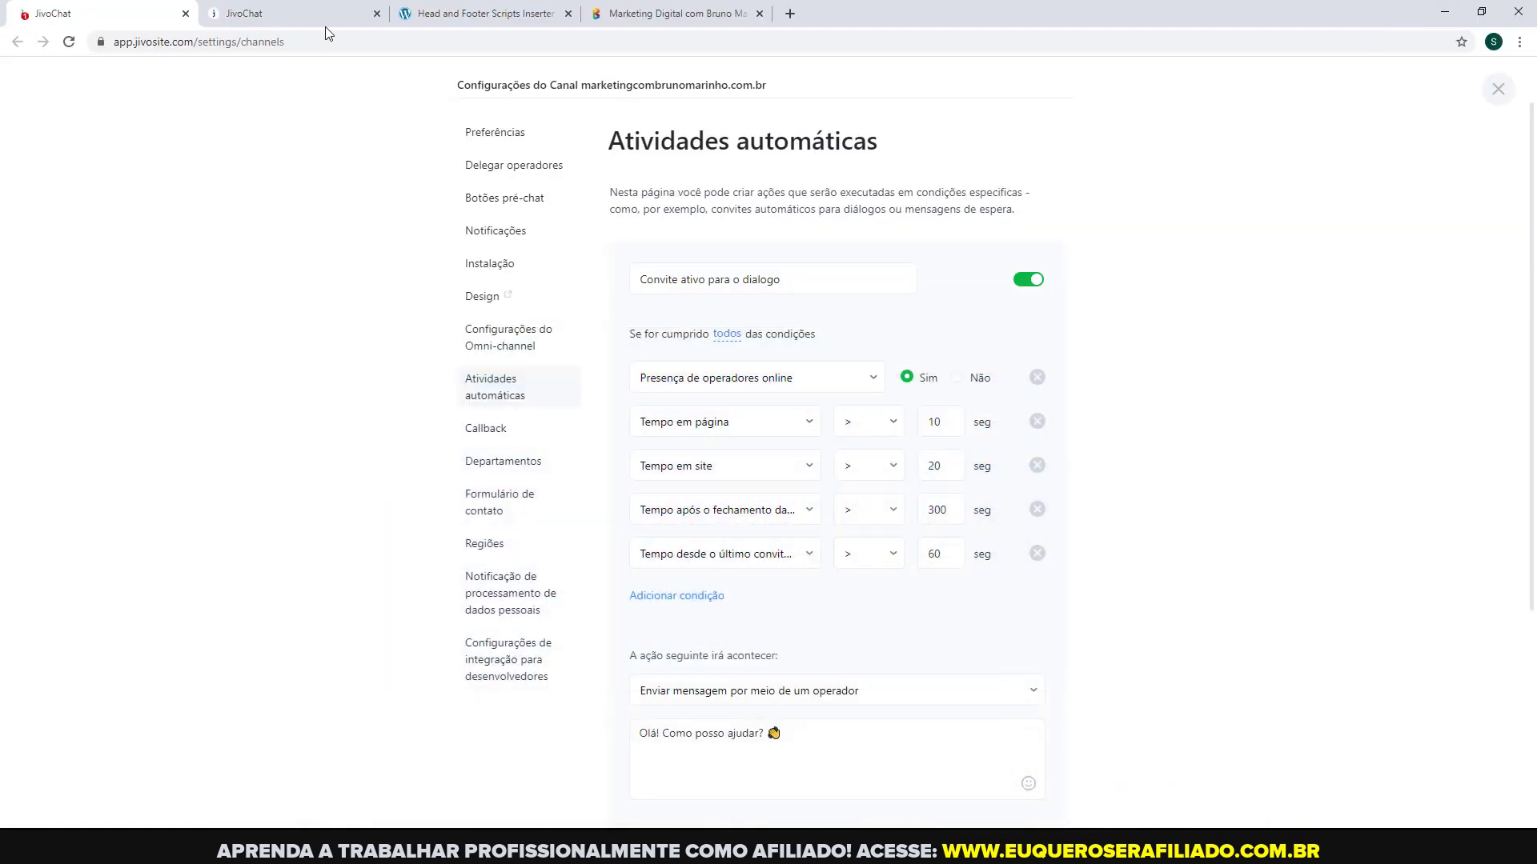
pyautogui.click(335, 9)
pyautogui.click(32, 12)
pyautogui.click(1503, 99)
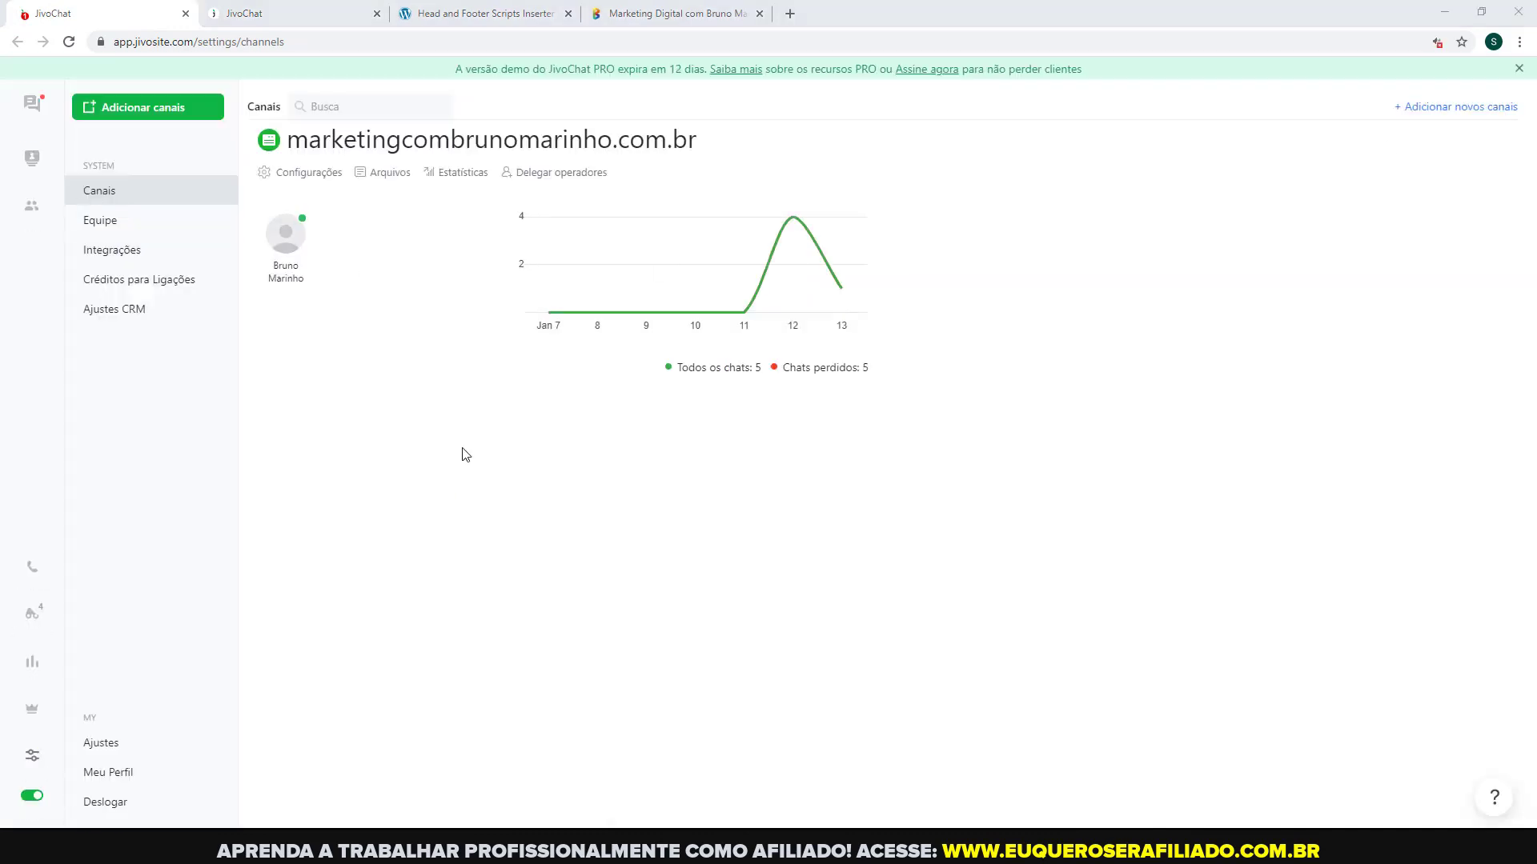
pyautogui.click(32, 103)
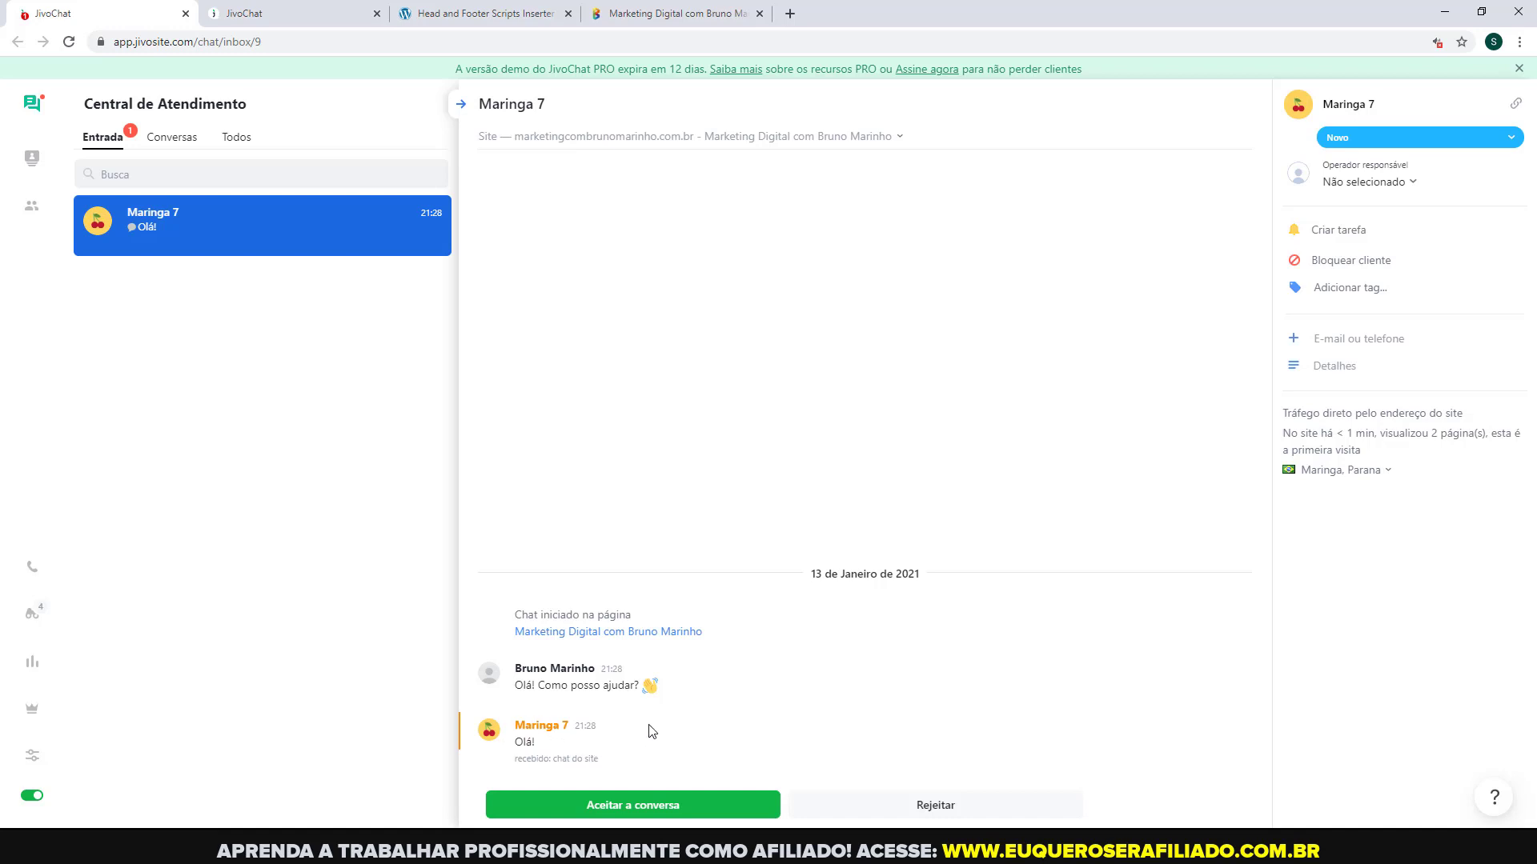
# Step: Fill the widget's contact form with the visitor's name, phone number and e-mail, and submit it
pyautogui.moveTo(849, 848)
pyautogui.click(860, 764)
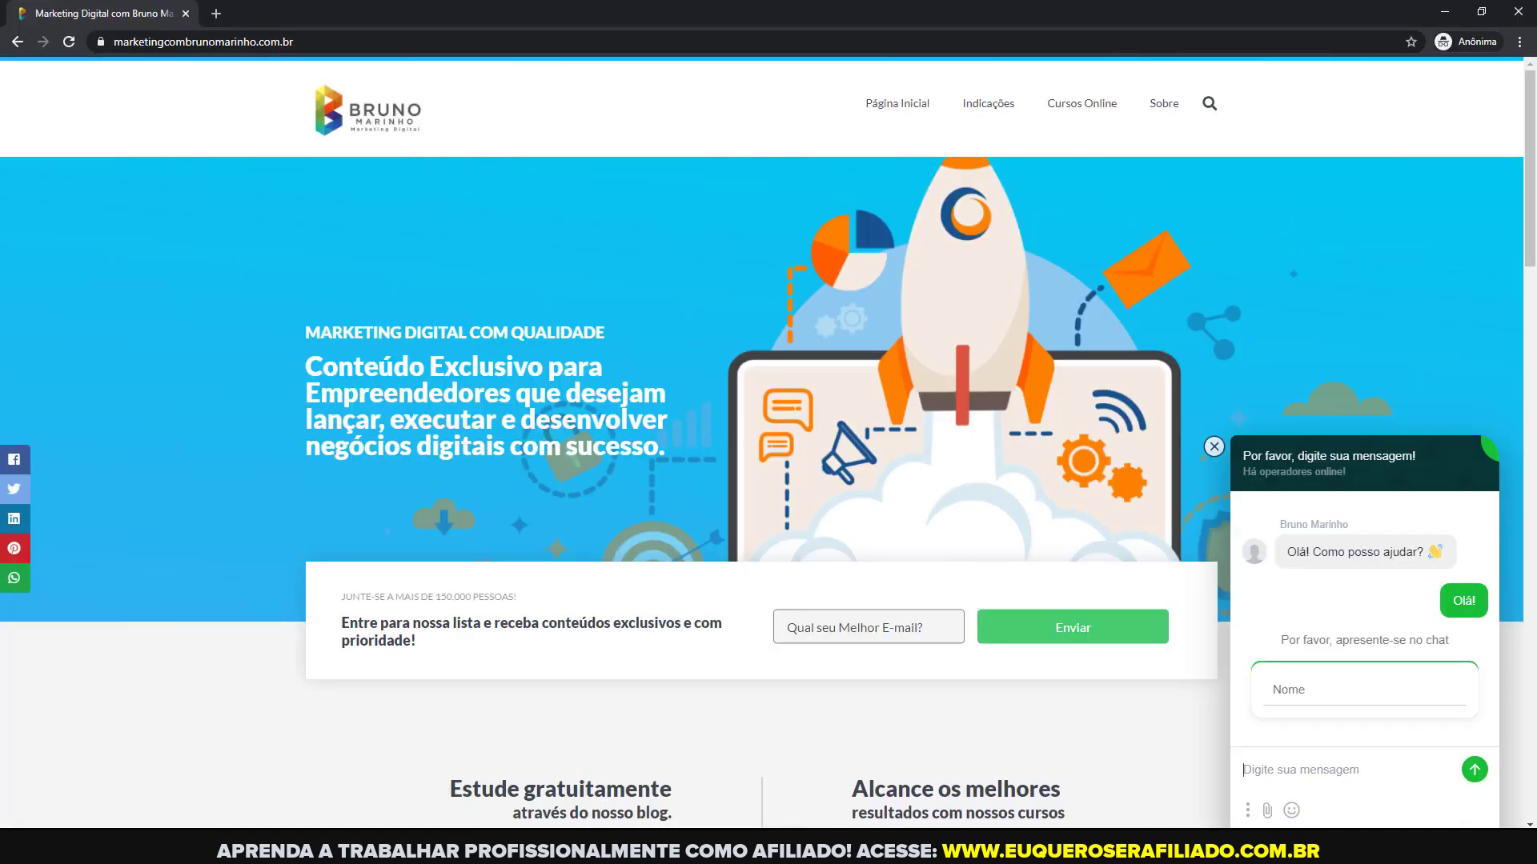
pyautogui.click(1345, 610)
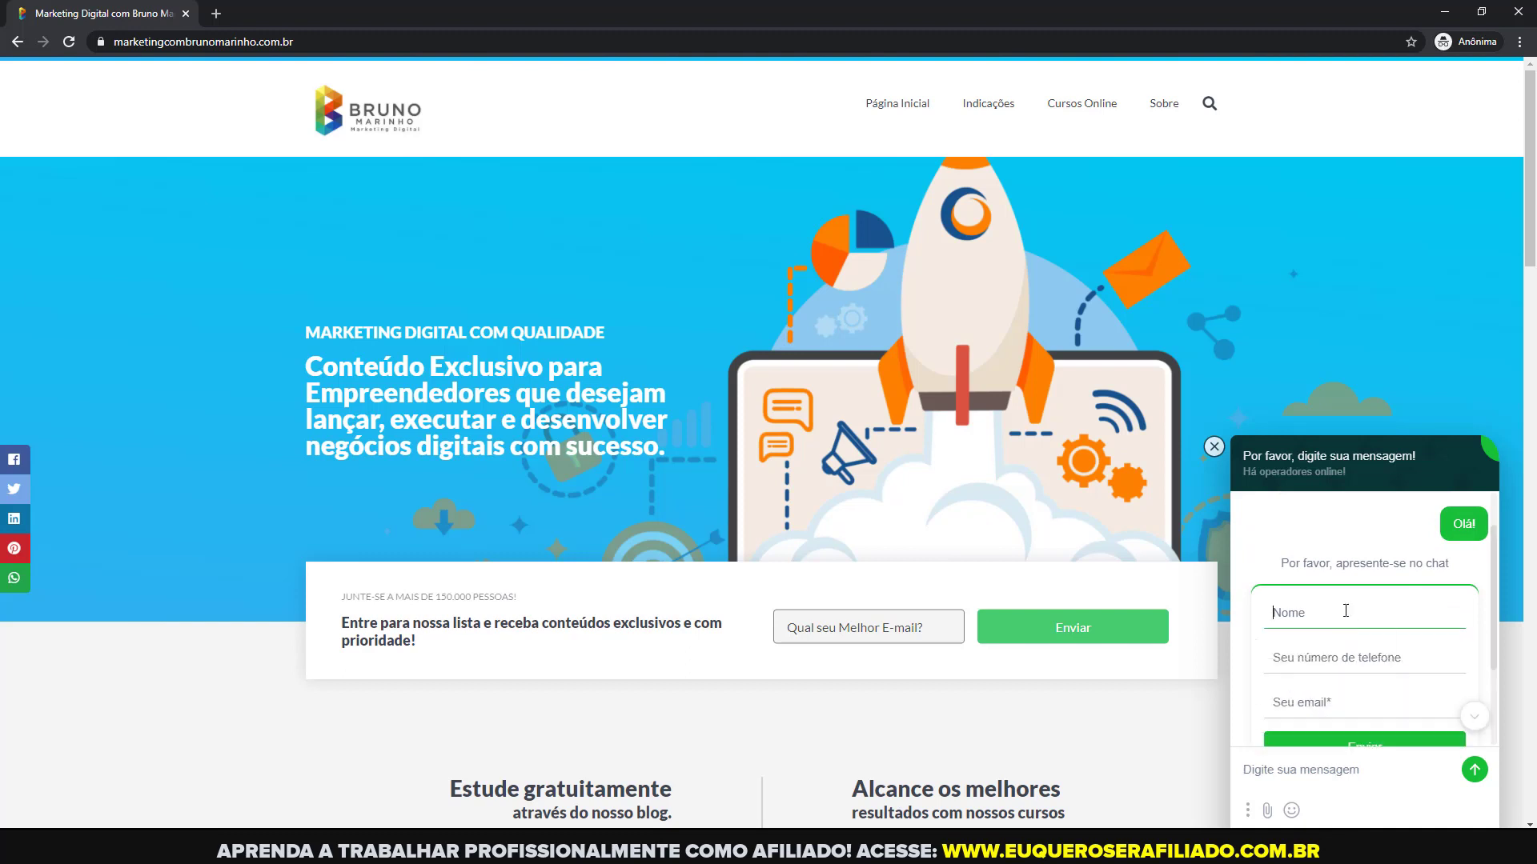
pyautogui.write('Pedro')
pyautogui.press('Tab')
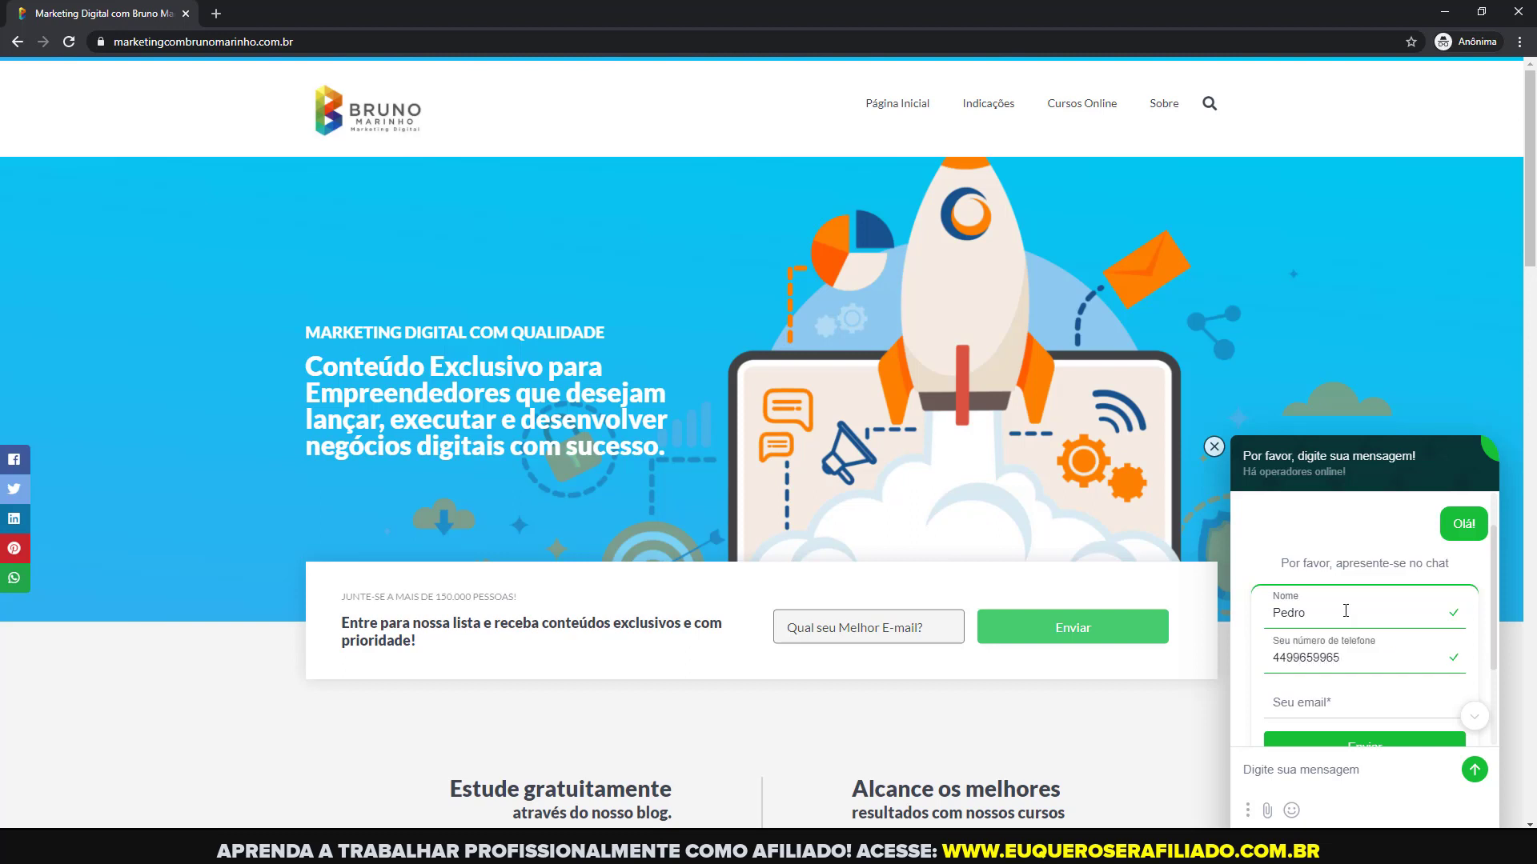
pyautogui.press('Tab')
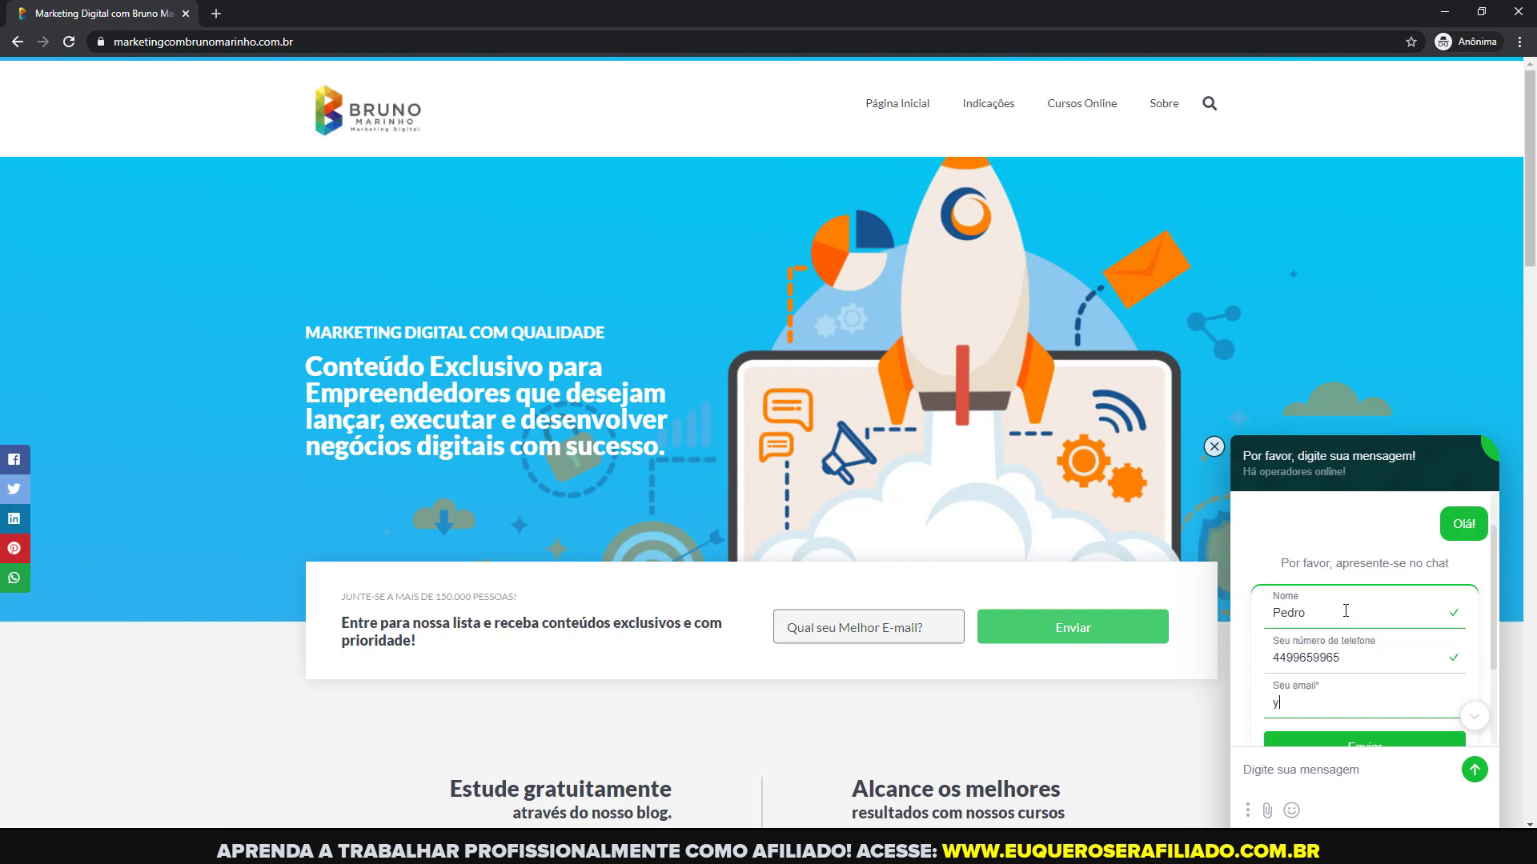
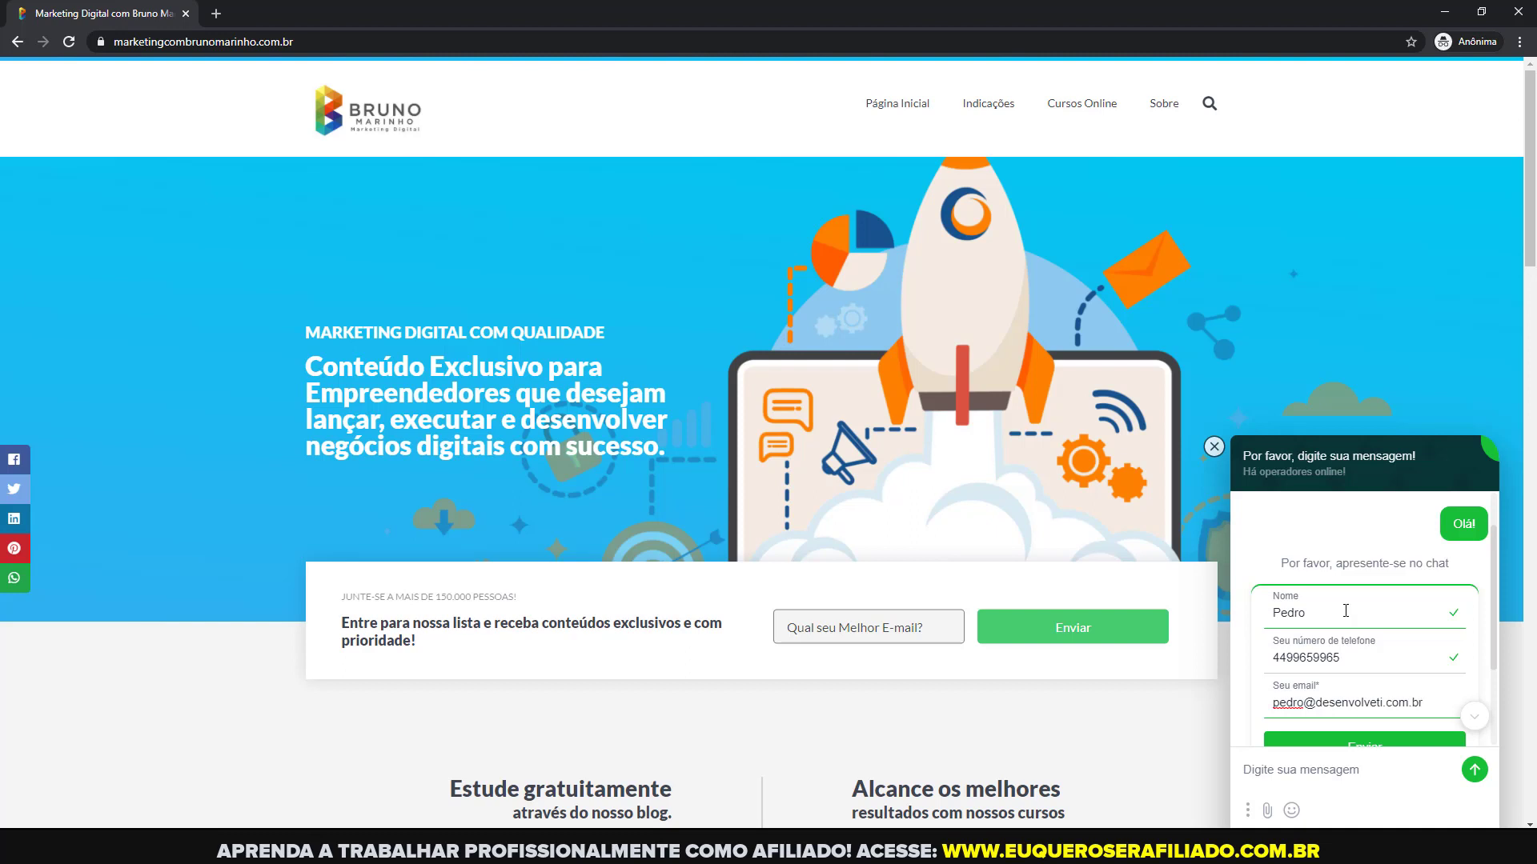
pyautogui.click(1395, 672)
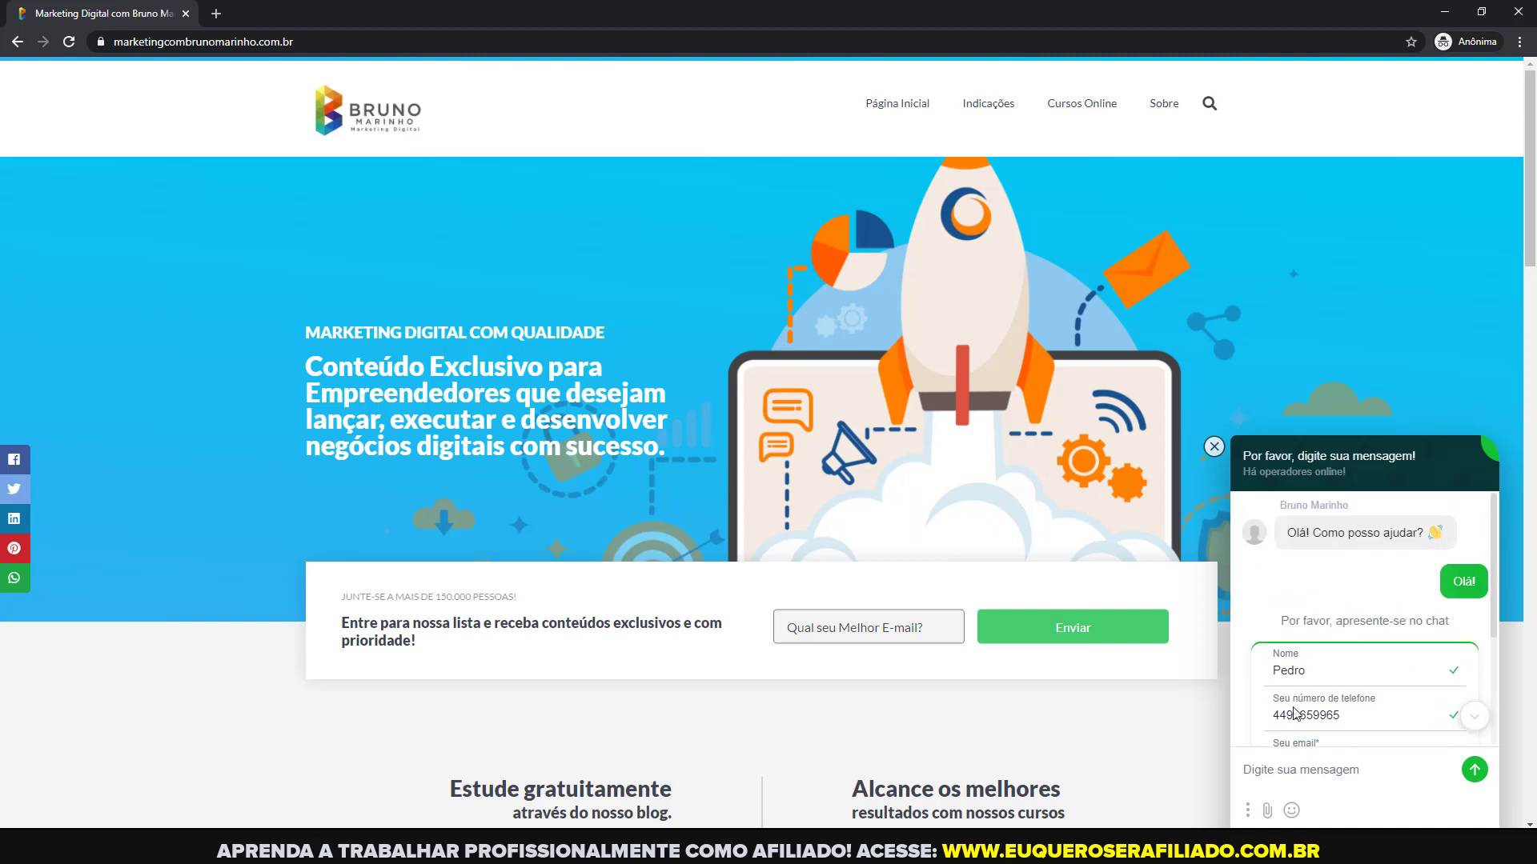
# Step: Confirm the e-mail in the form, then view the incoming chat in JivoChat's inbox
pyautogui.hotkey('ctrl', 'v')
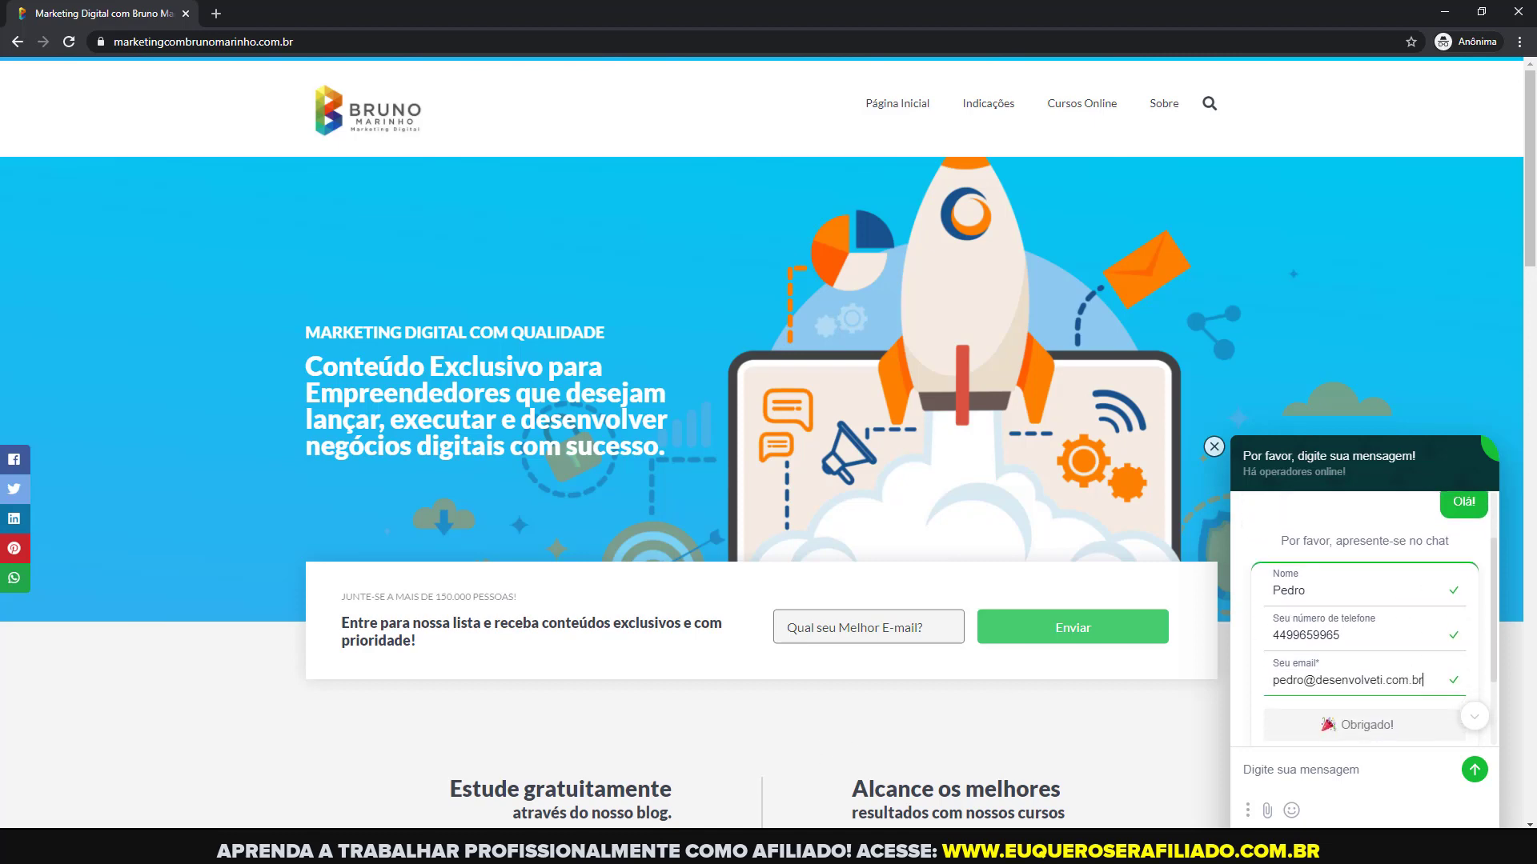
pyautogui.moveTo(769, 847)
pyautogui.click(733, 788)
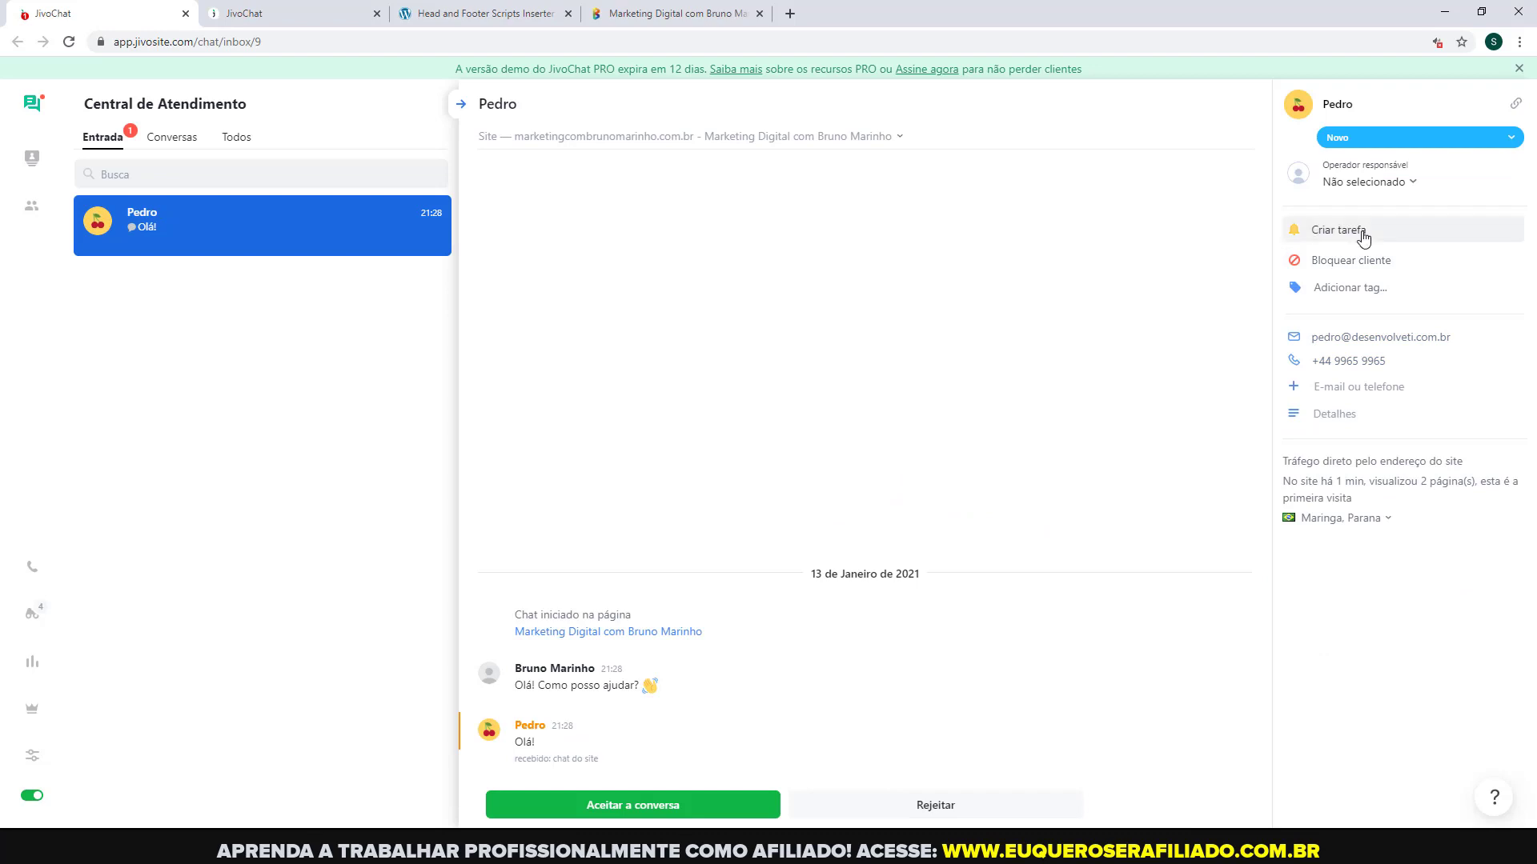
# Step: Accept the test visitor's chat and reply 'Oi Tudo Bem? Como posso te ajudar?'
pyautogui.click(712, 816)
pyautogui.click(586, 775)
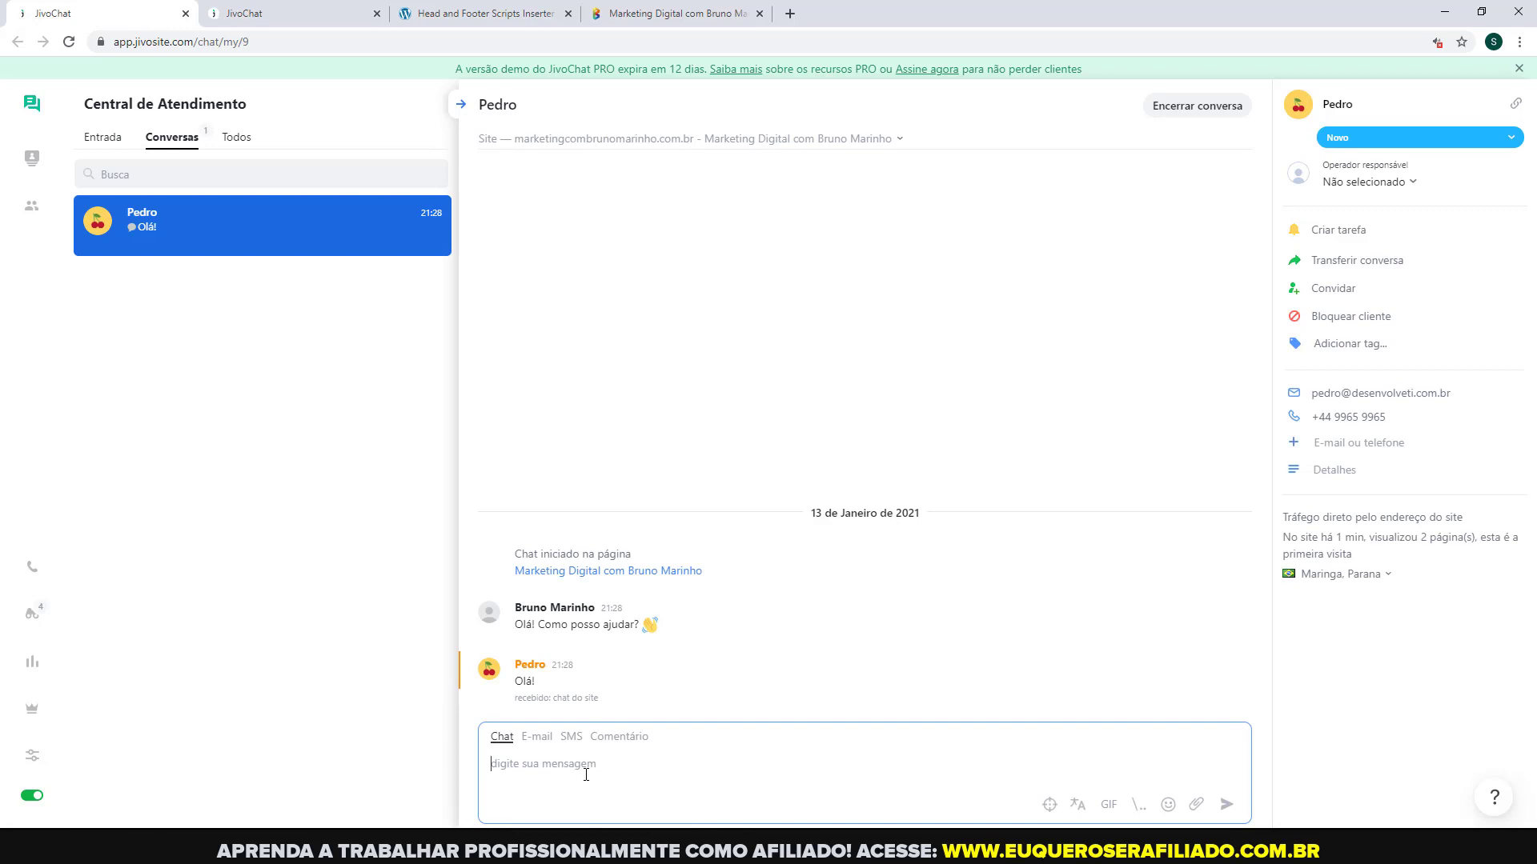
pyautogui.write('Oi Tudo Bem? Como posso te ajudar')
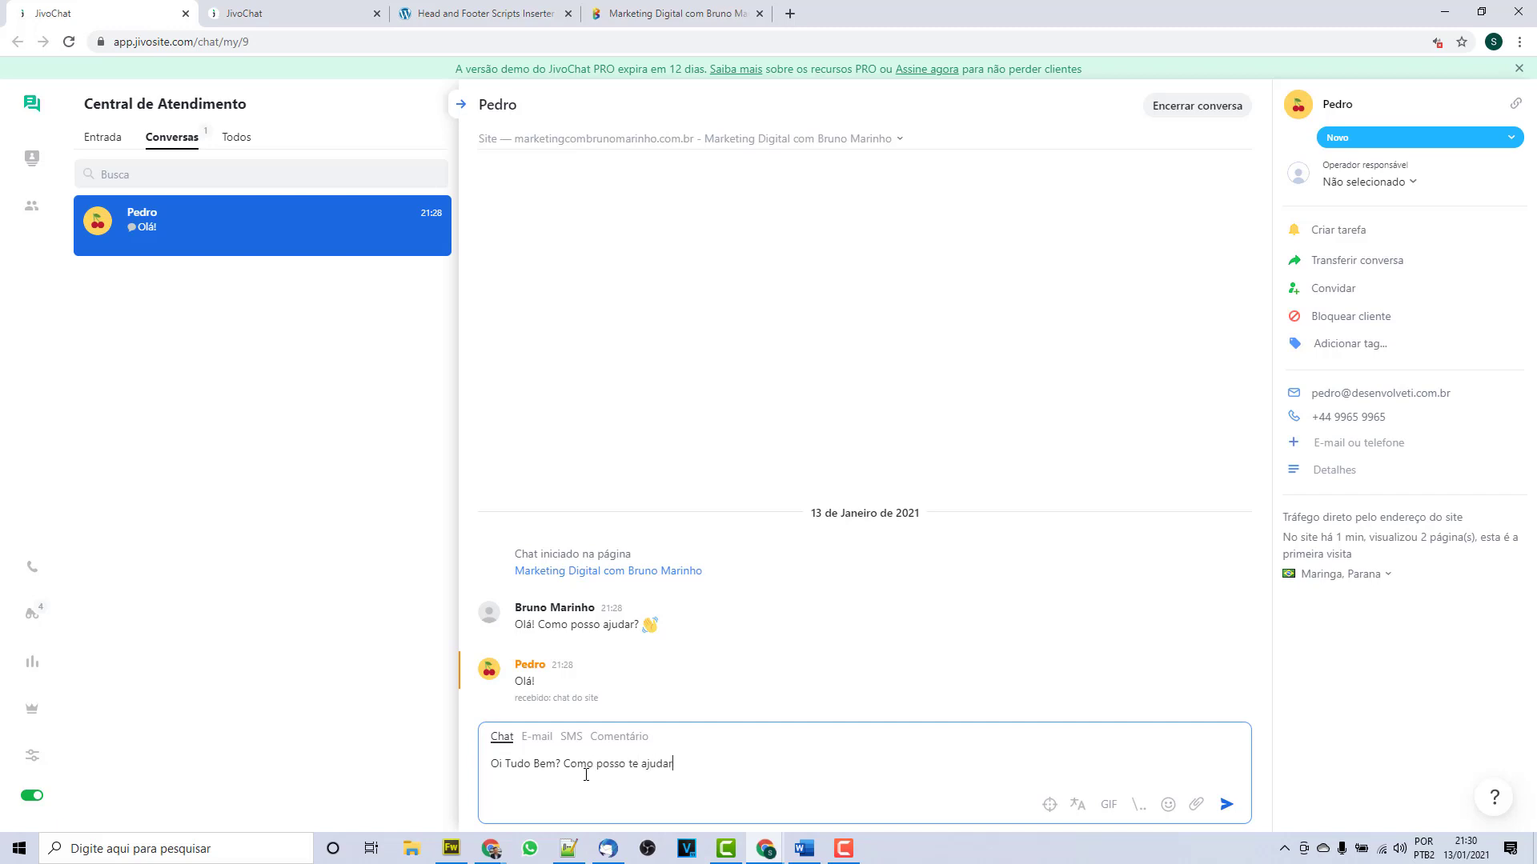
pyautogui.write('?')
pyautogui.press('Return')
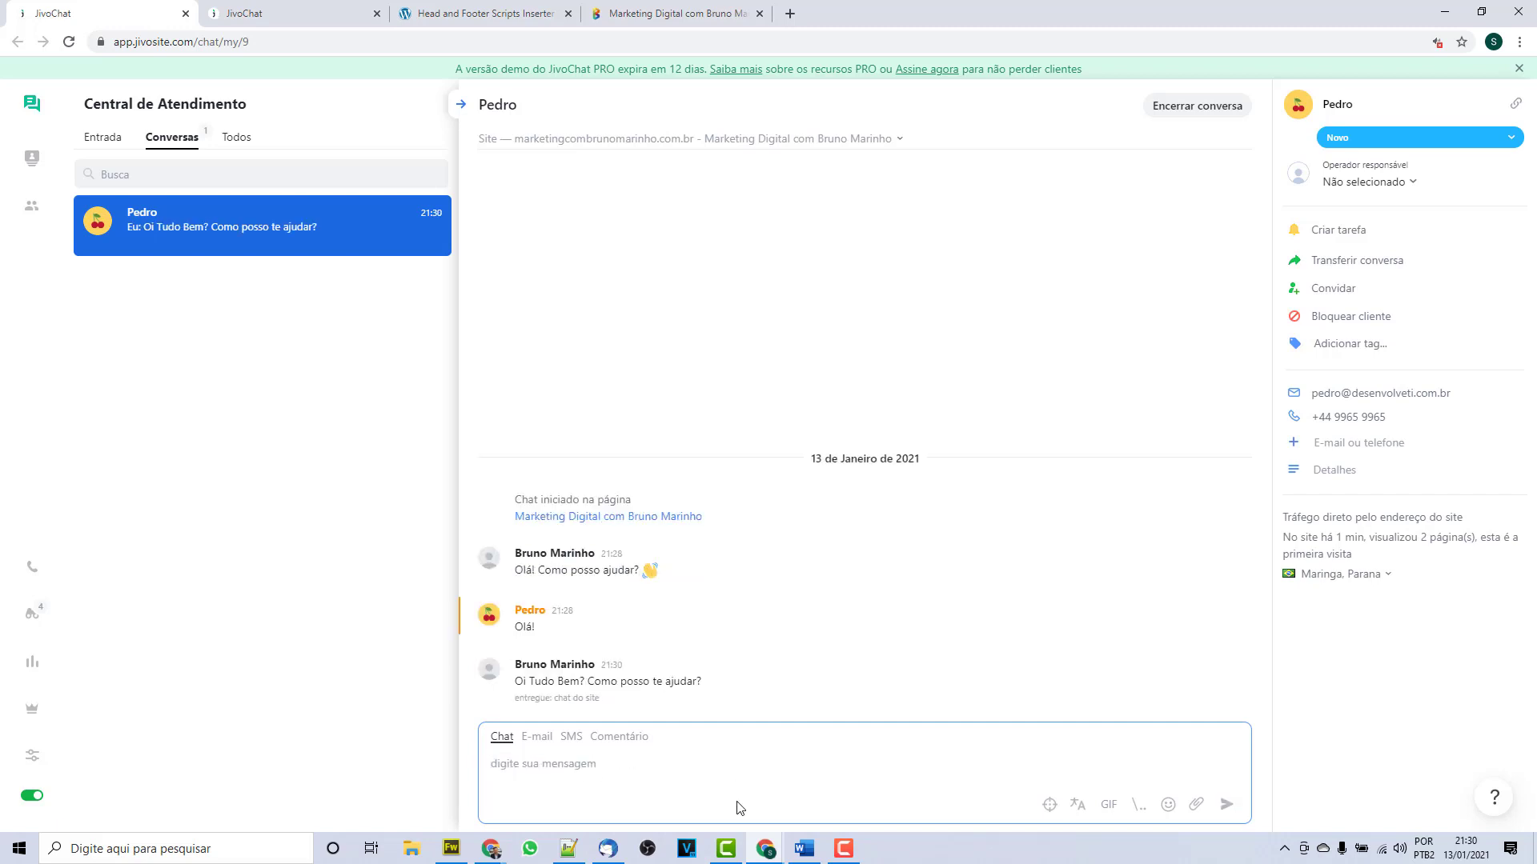
# Step: Confirm the reply shows as seen in the site's chat widget, then return to the inbox
pyautogui.moveTo(766, 848)
pyautogui.click(864, 764)
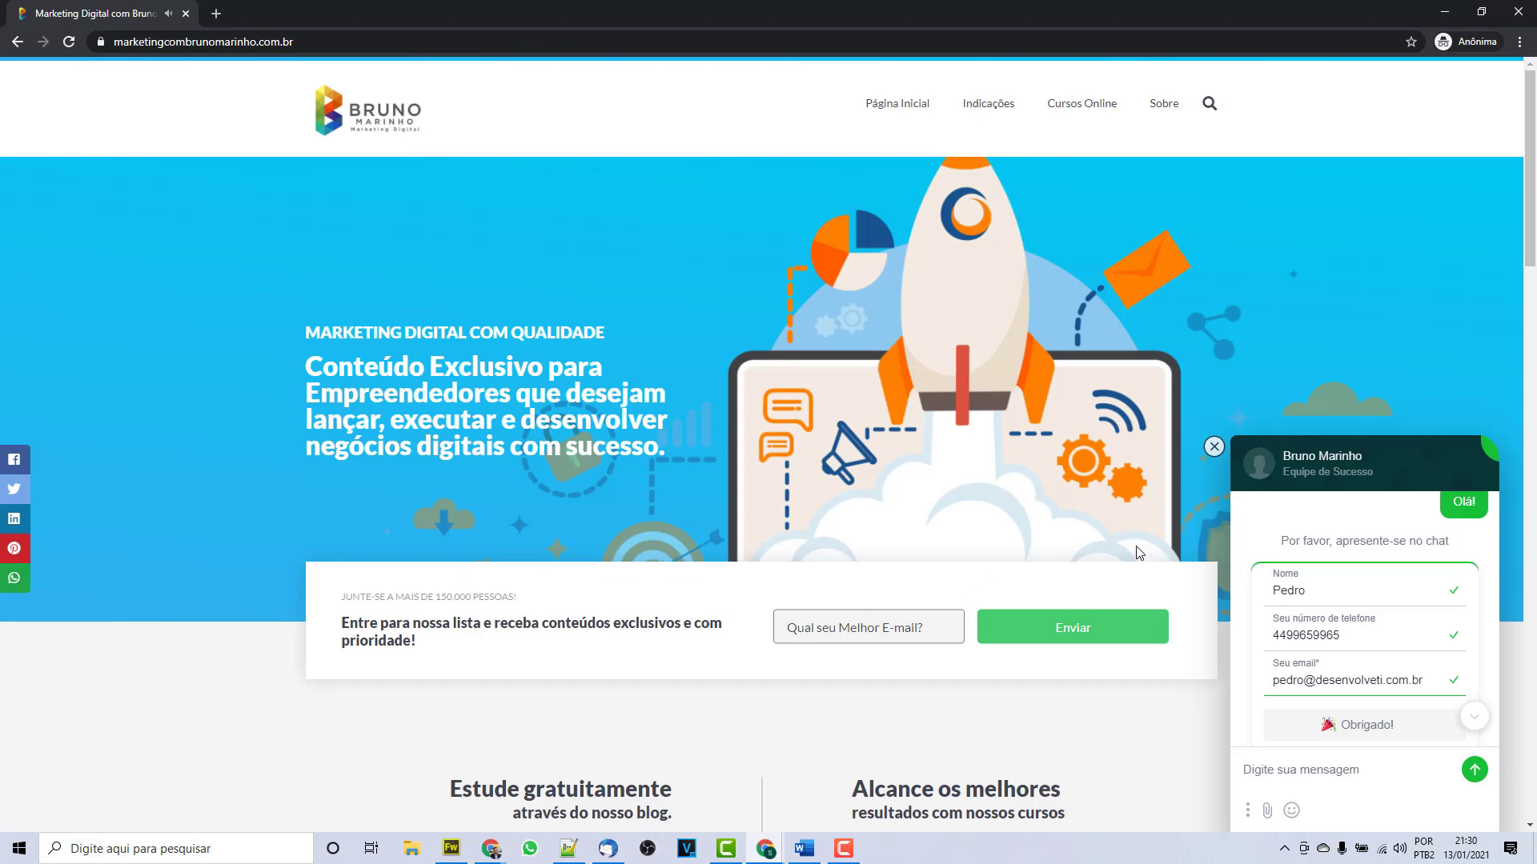
pyautogui.scroll(-5, 1139, 552)
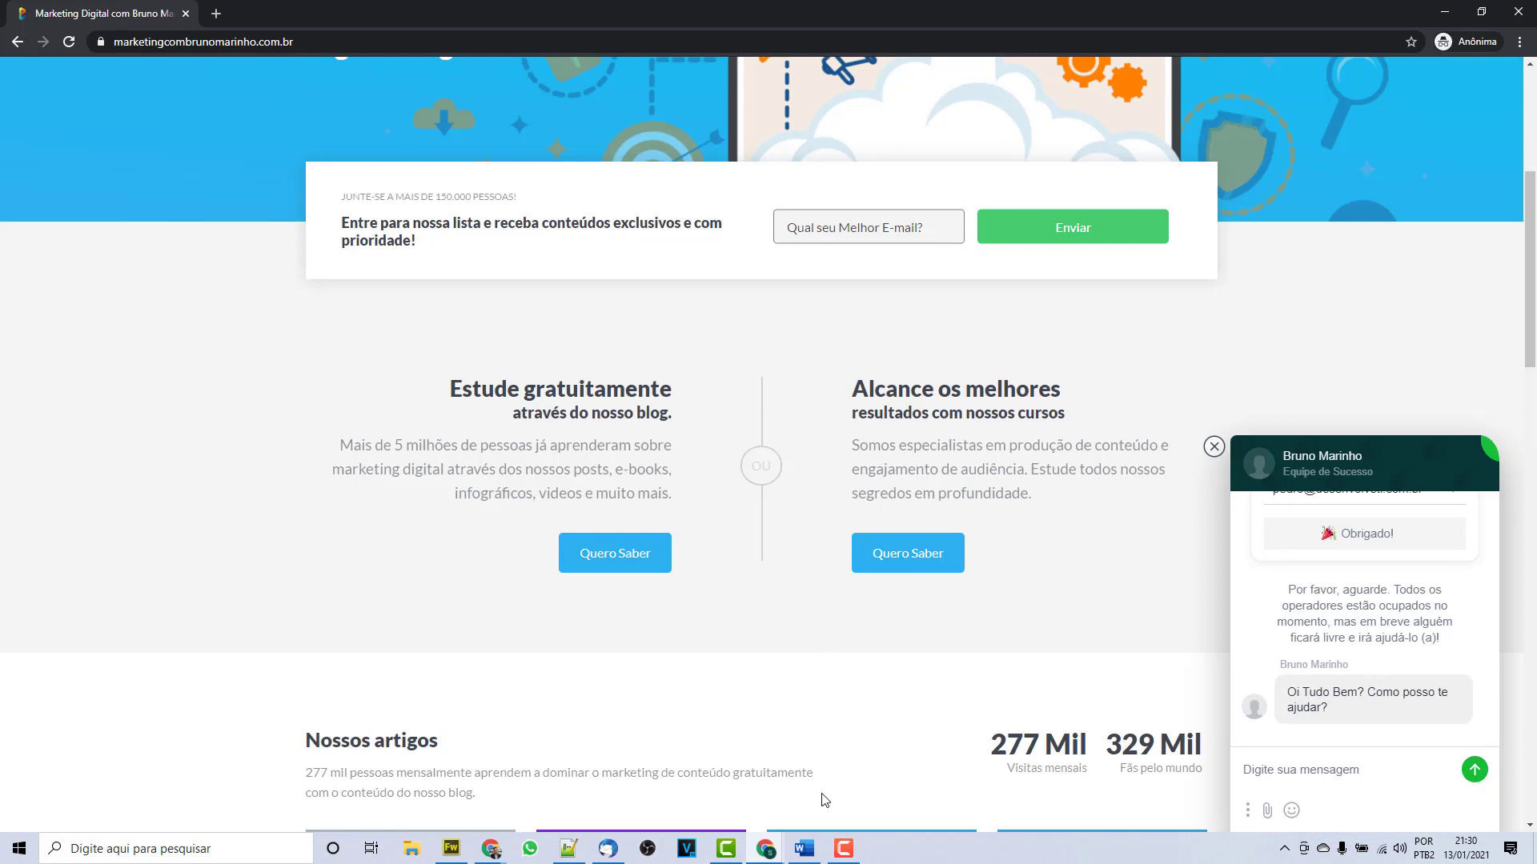
pyautogui.click(752, 821)
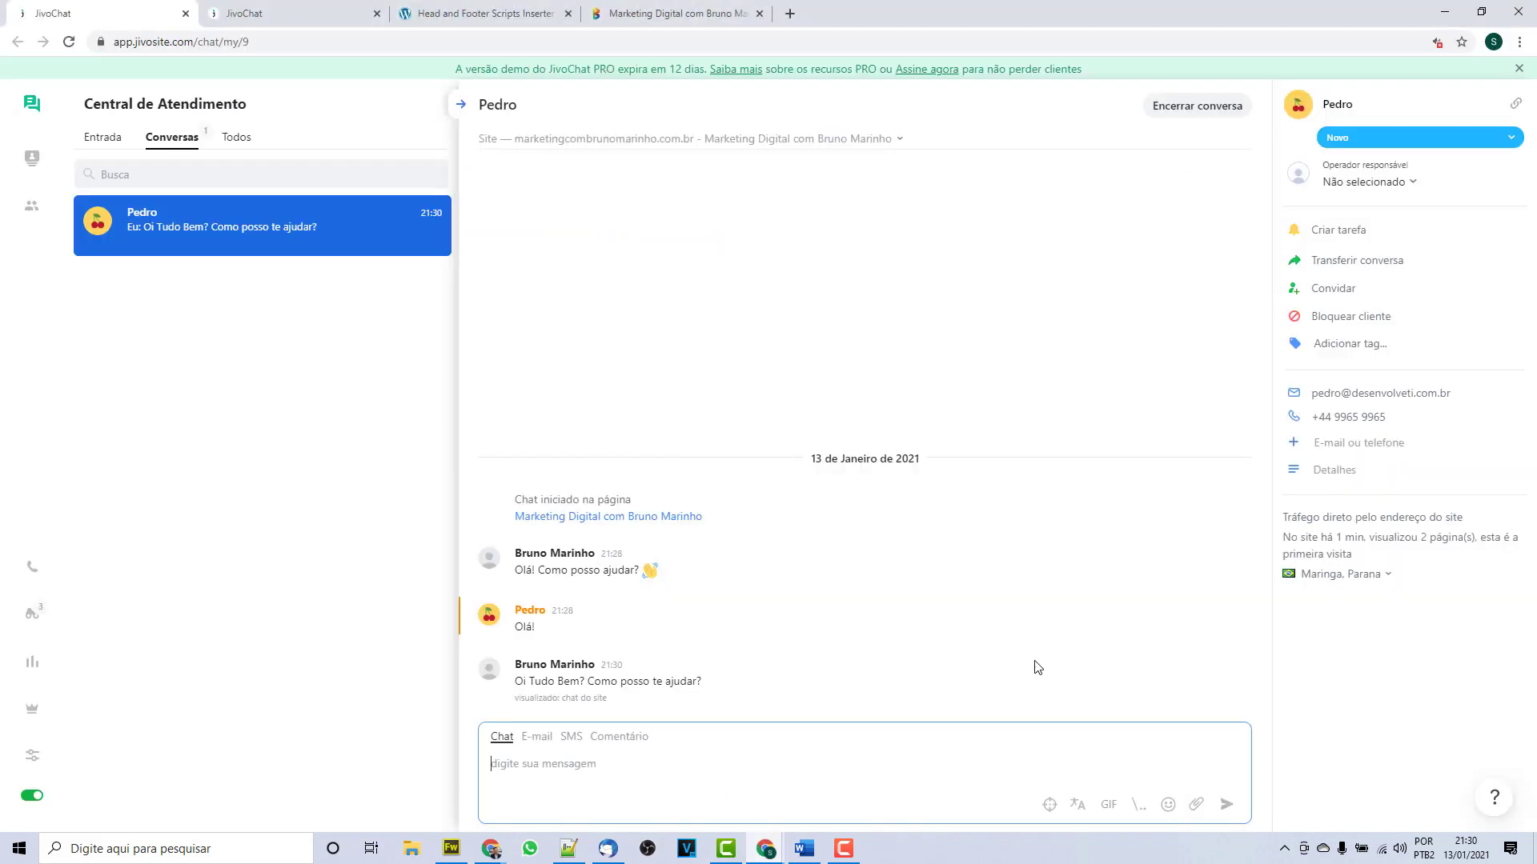
# Step: Review the conversation status and Operador responsável options, leaving both unchanged
pyautogui.click(1424, 141)
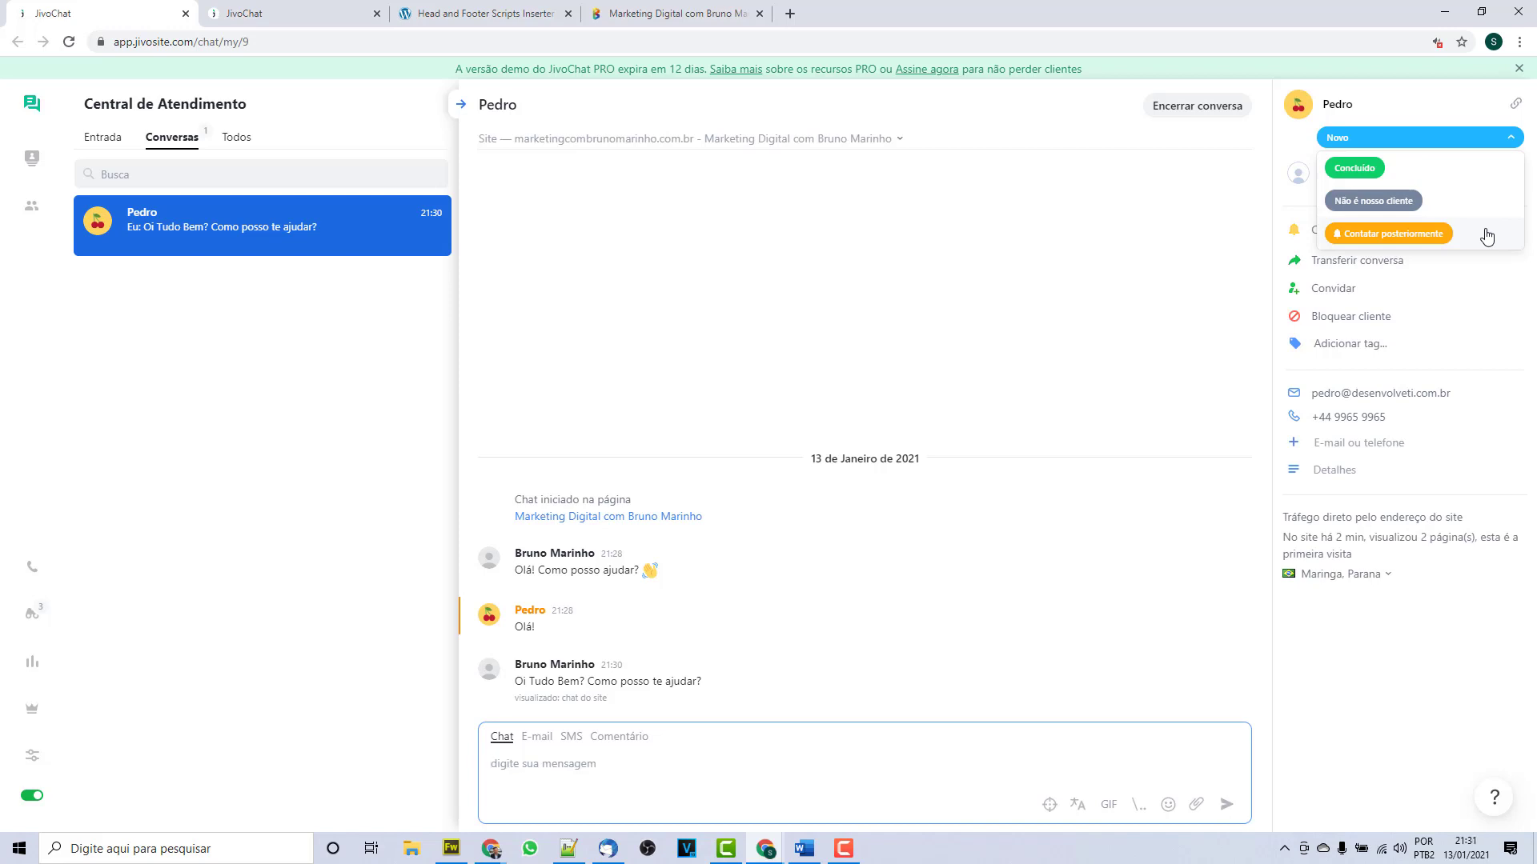
pyautogui.click(1213, 284)
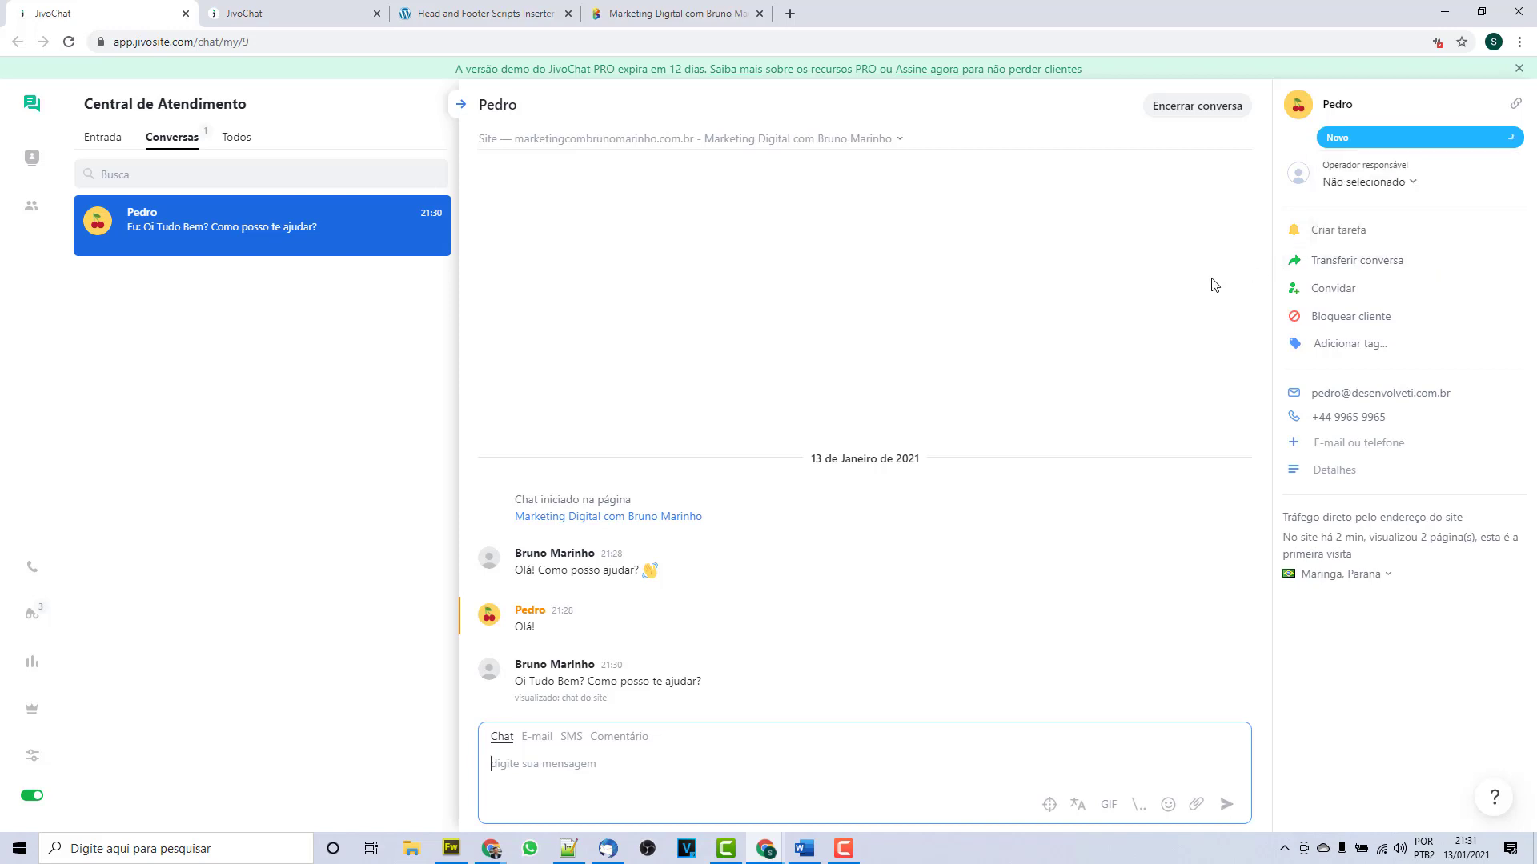
pyautogui.click(1390, 181)
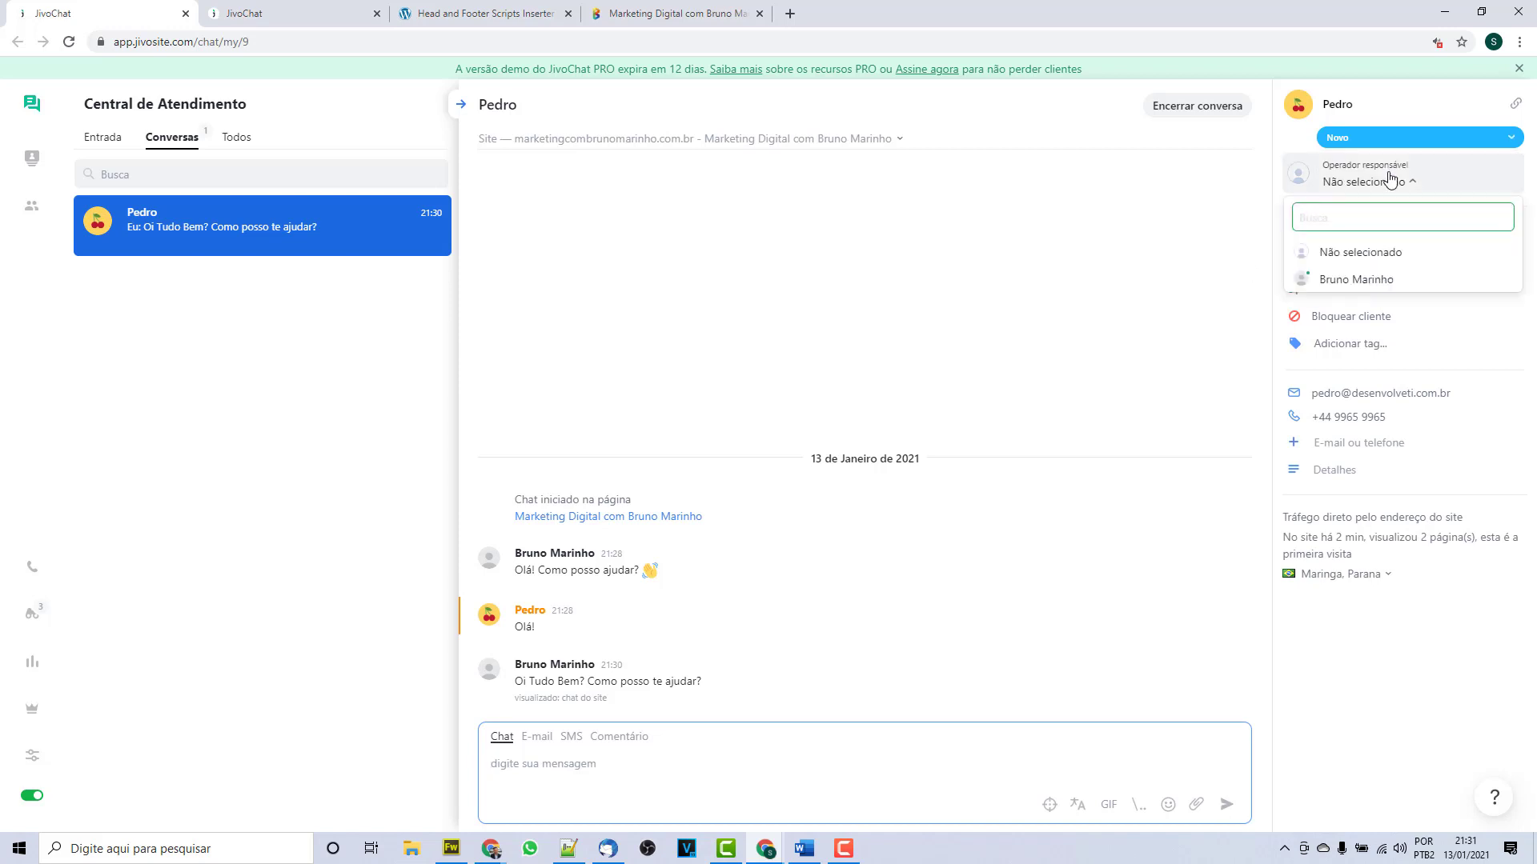
pyautogui.click(1189, 280)
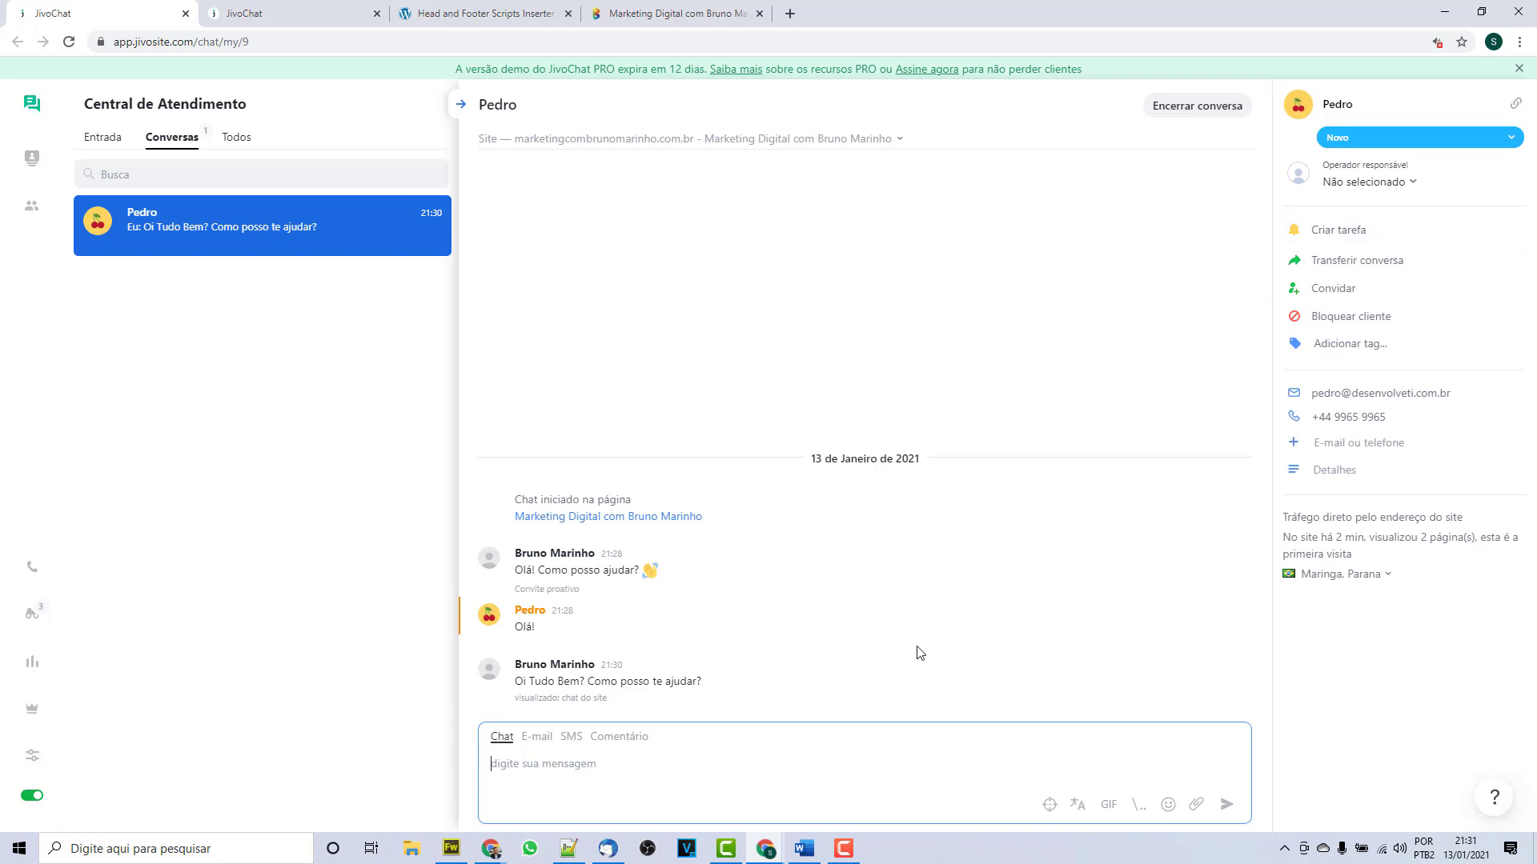
# Step: Close the visitor's incognito site window so the visitor leaves the site
pyautogui.moveTo(766, 848)
pyautogui.click(872, 794)
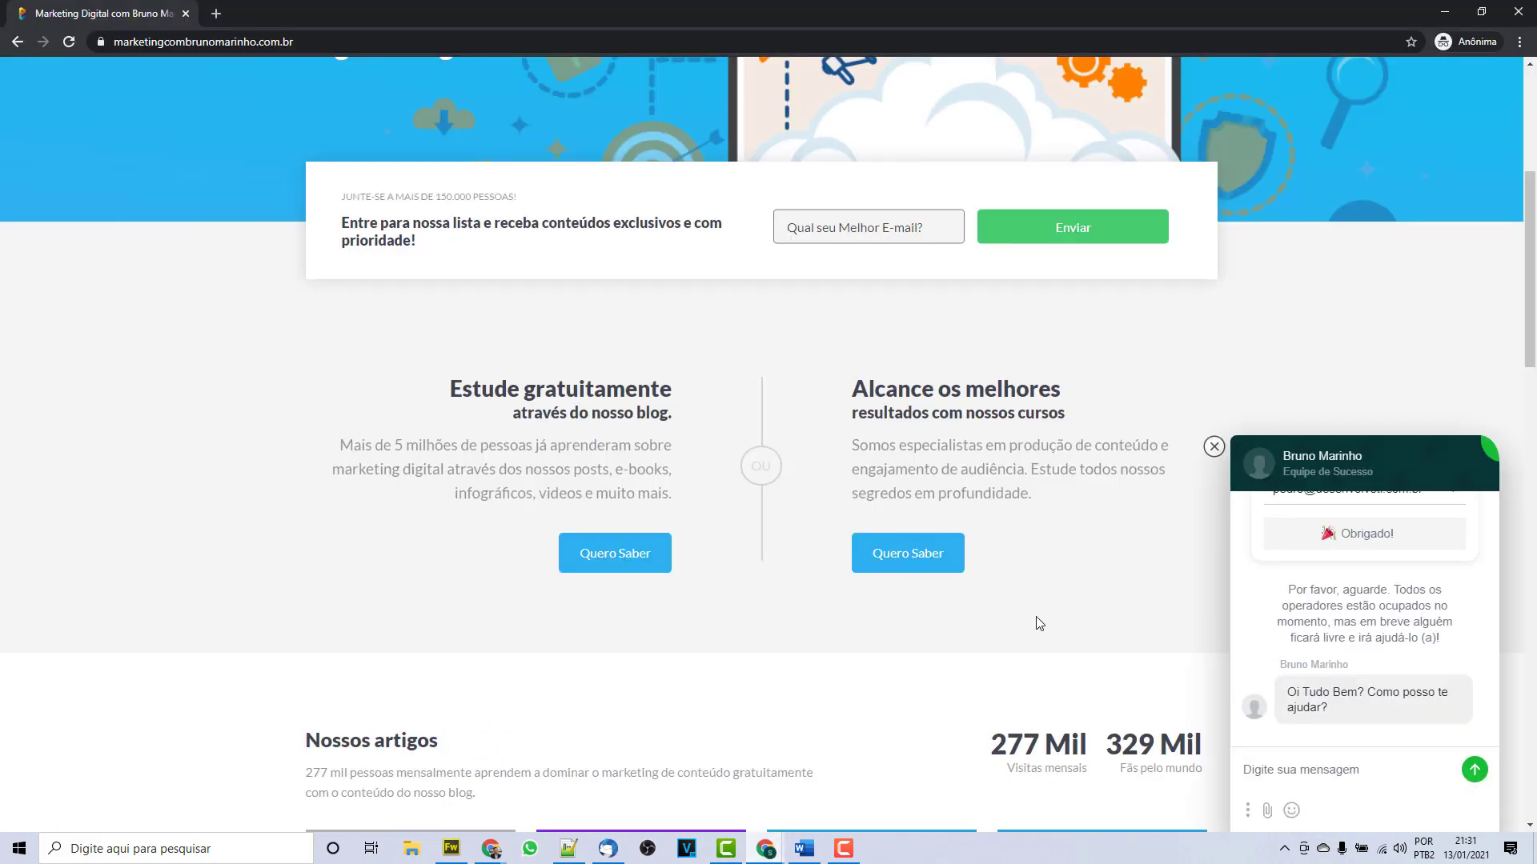
pyautogui.click(1518, 11)
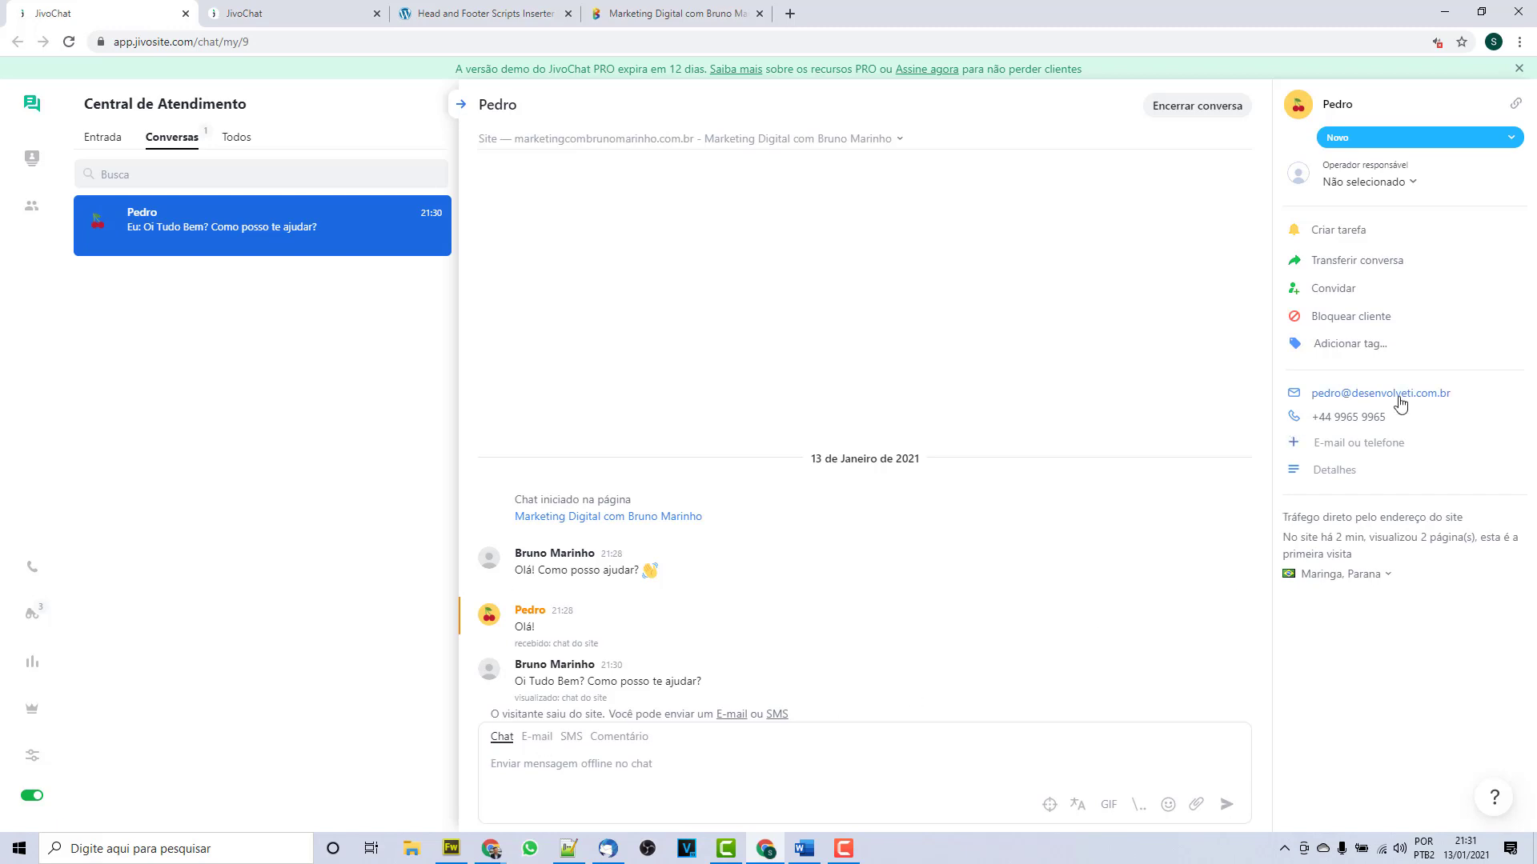
pyautogui.click(535, 738)
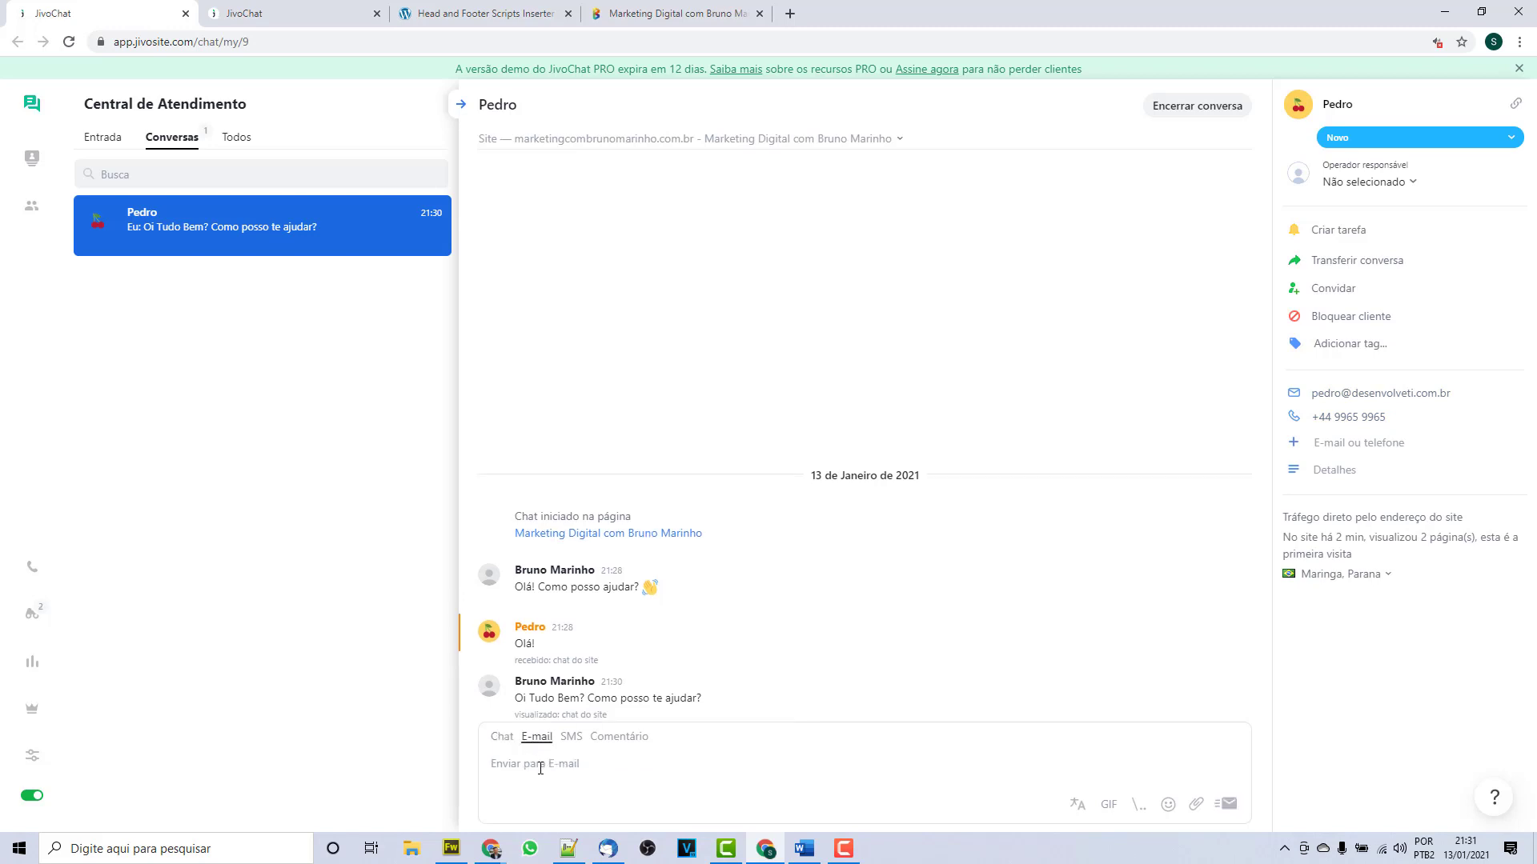
pyautogui.write('Oi')
pyautogui.click(1337, 233)
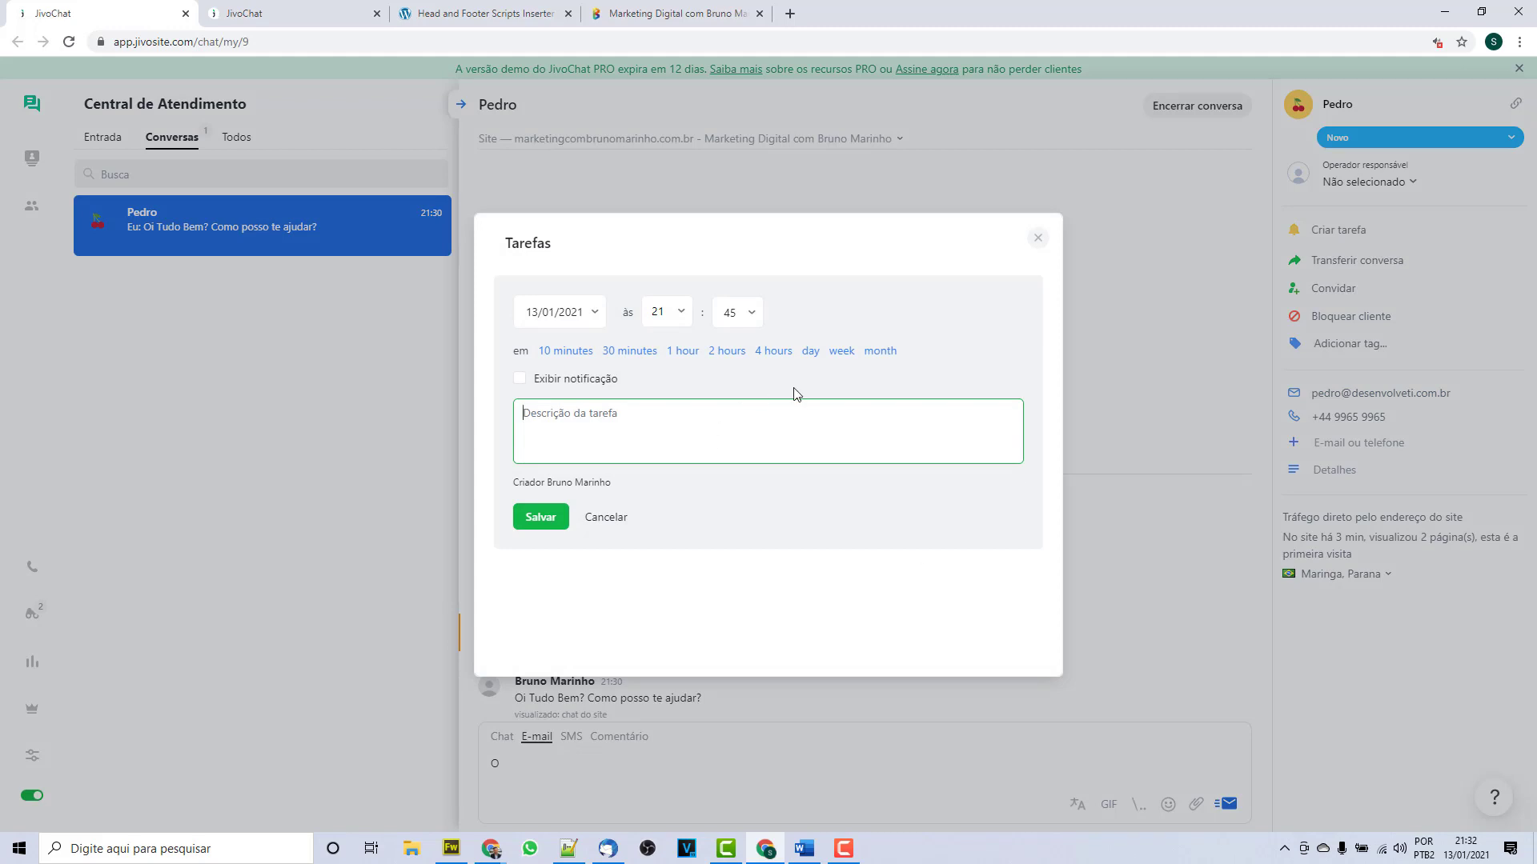
pyautogui.click(767, 352)
pyautogui.click(1039, 239)
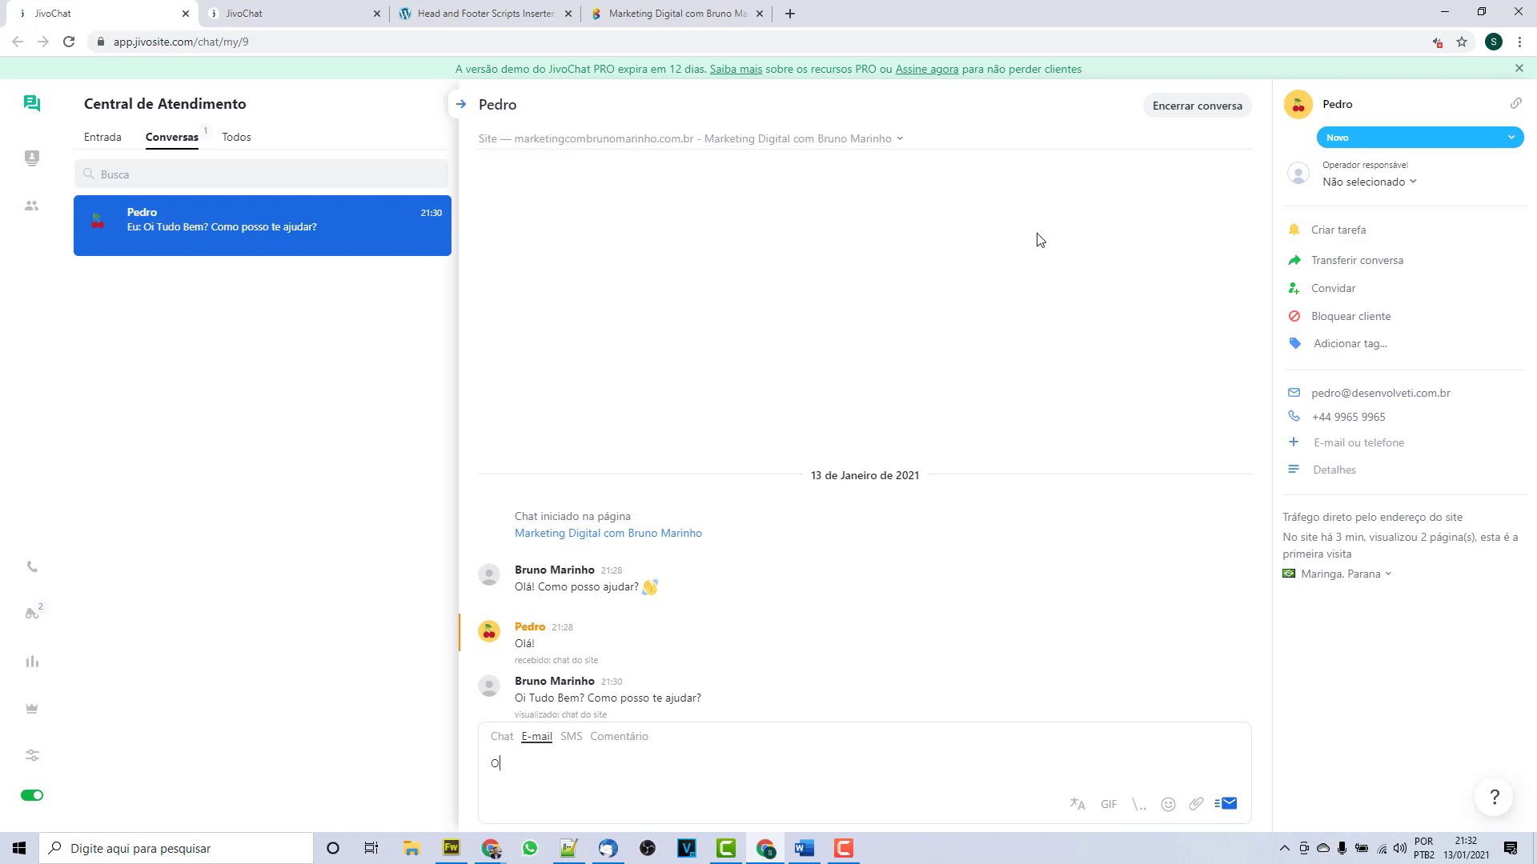
pyautogui.click(501, 737)
pyautogui.click(535, 737)
pyautogui.click(570, 737)
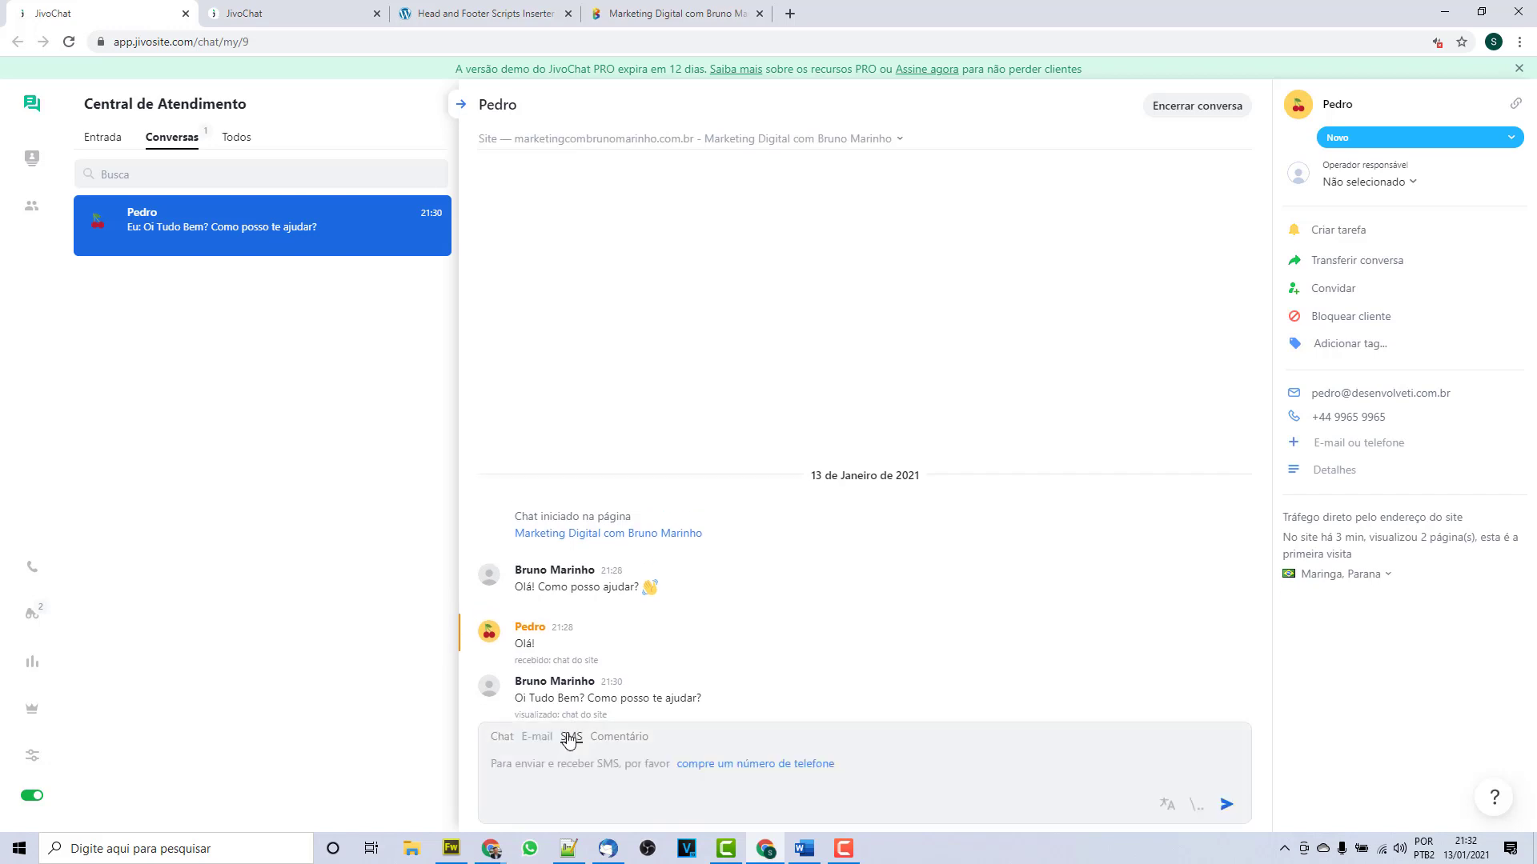
pyautogui.click(501, 737)
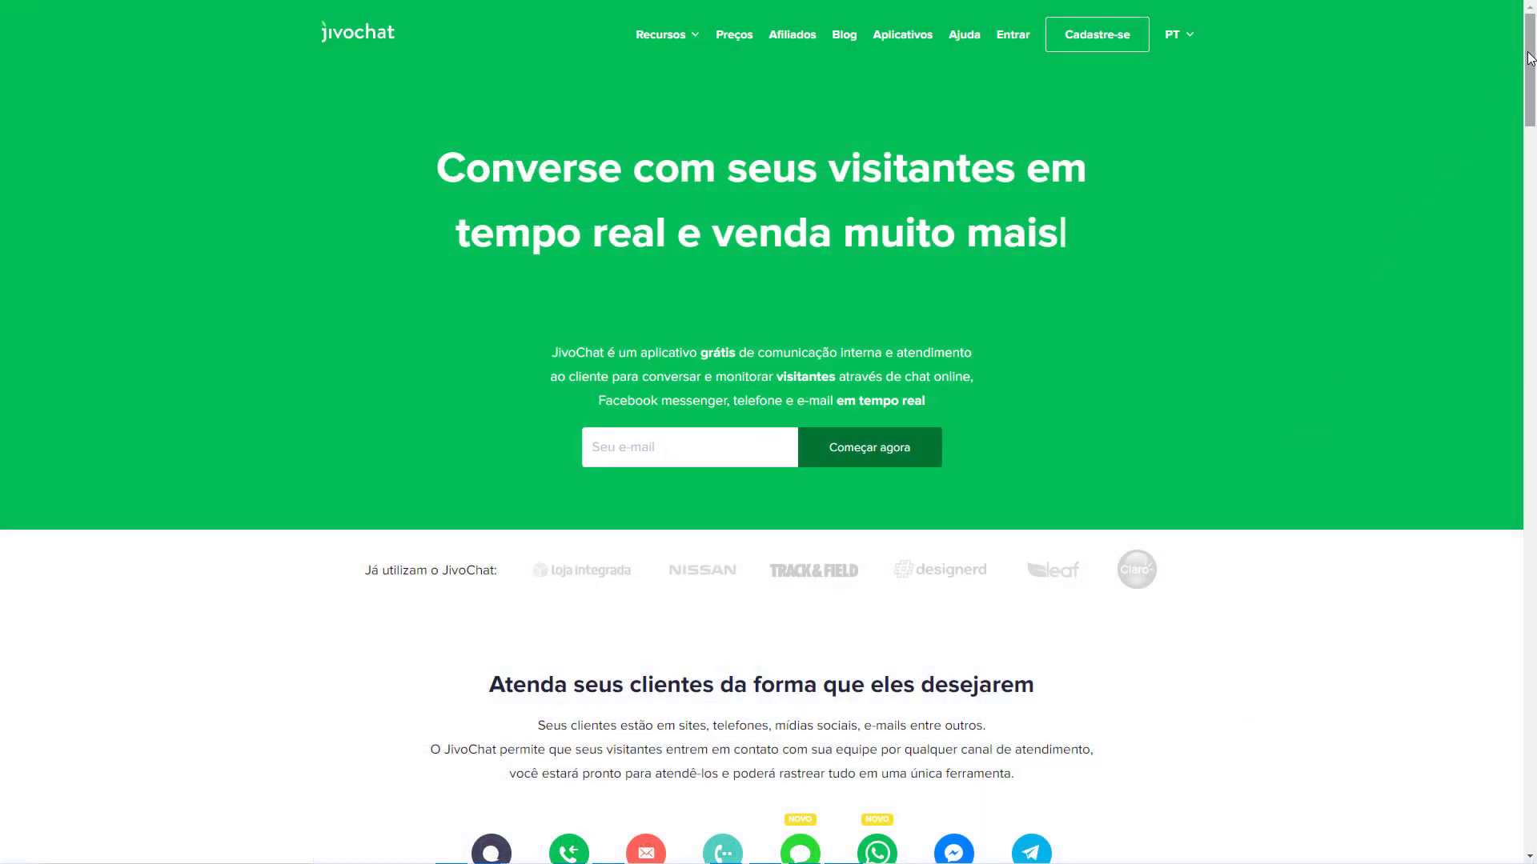
# Step: Scroll the jivochat.com homepage to its channels section: Chat para sites, WhatsApp, Facebook, Telegram
pyautogui.moveTo(1529, 57); pyautogui.dragTo(1524, 129)
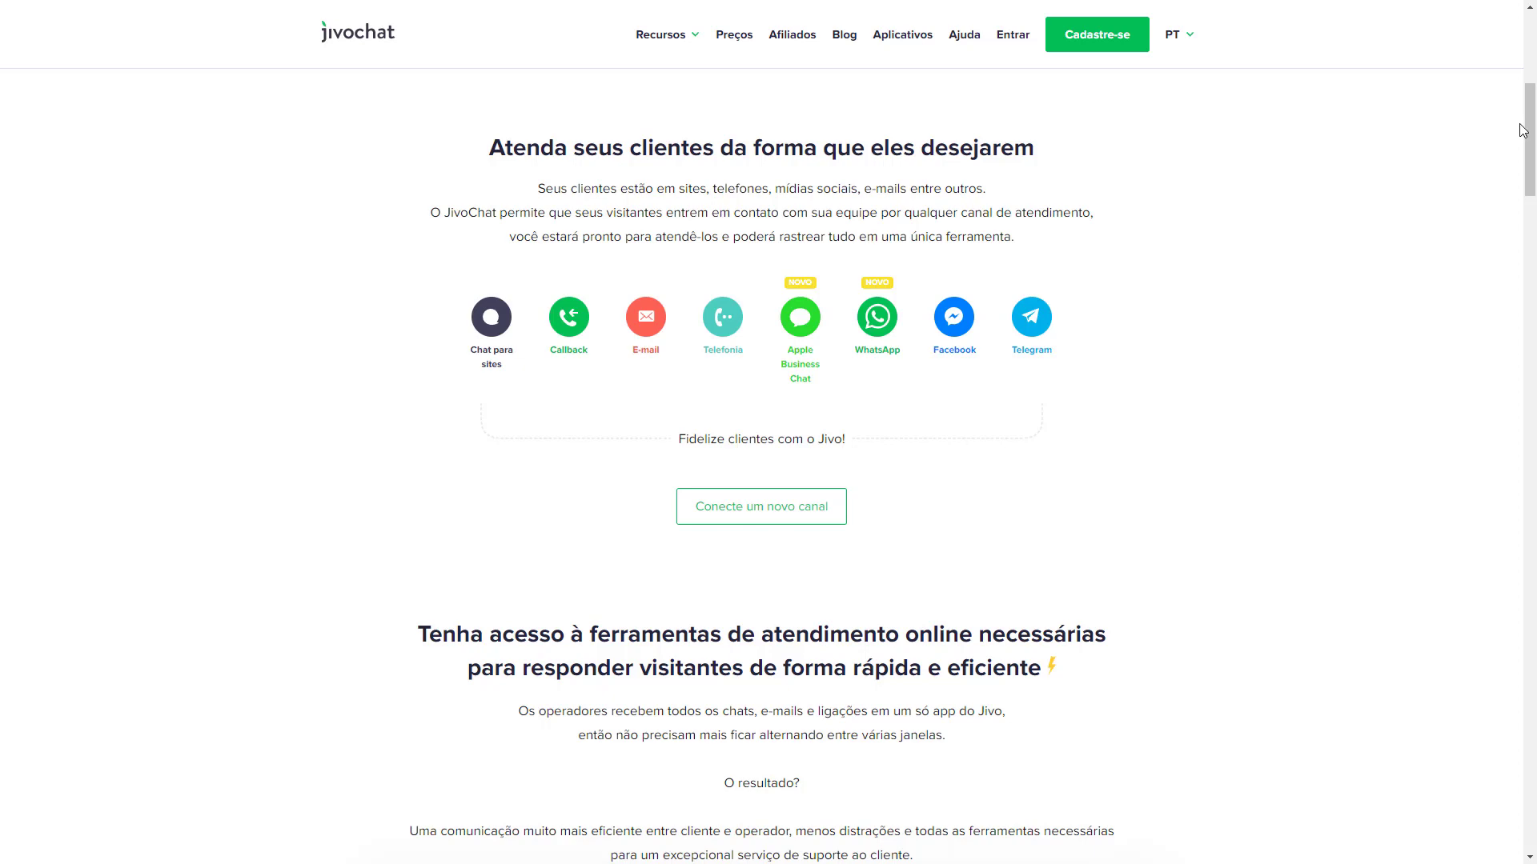
pyautogui.moveTo(1528, 128); pyautogui.dragTo(1531, 194)
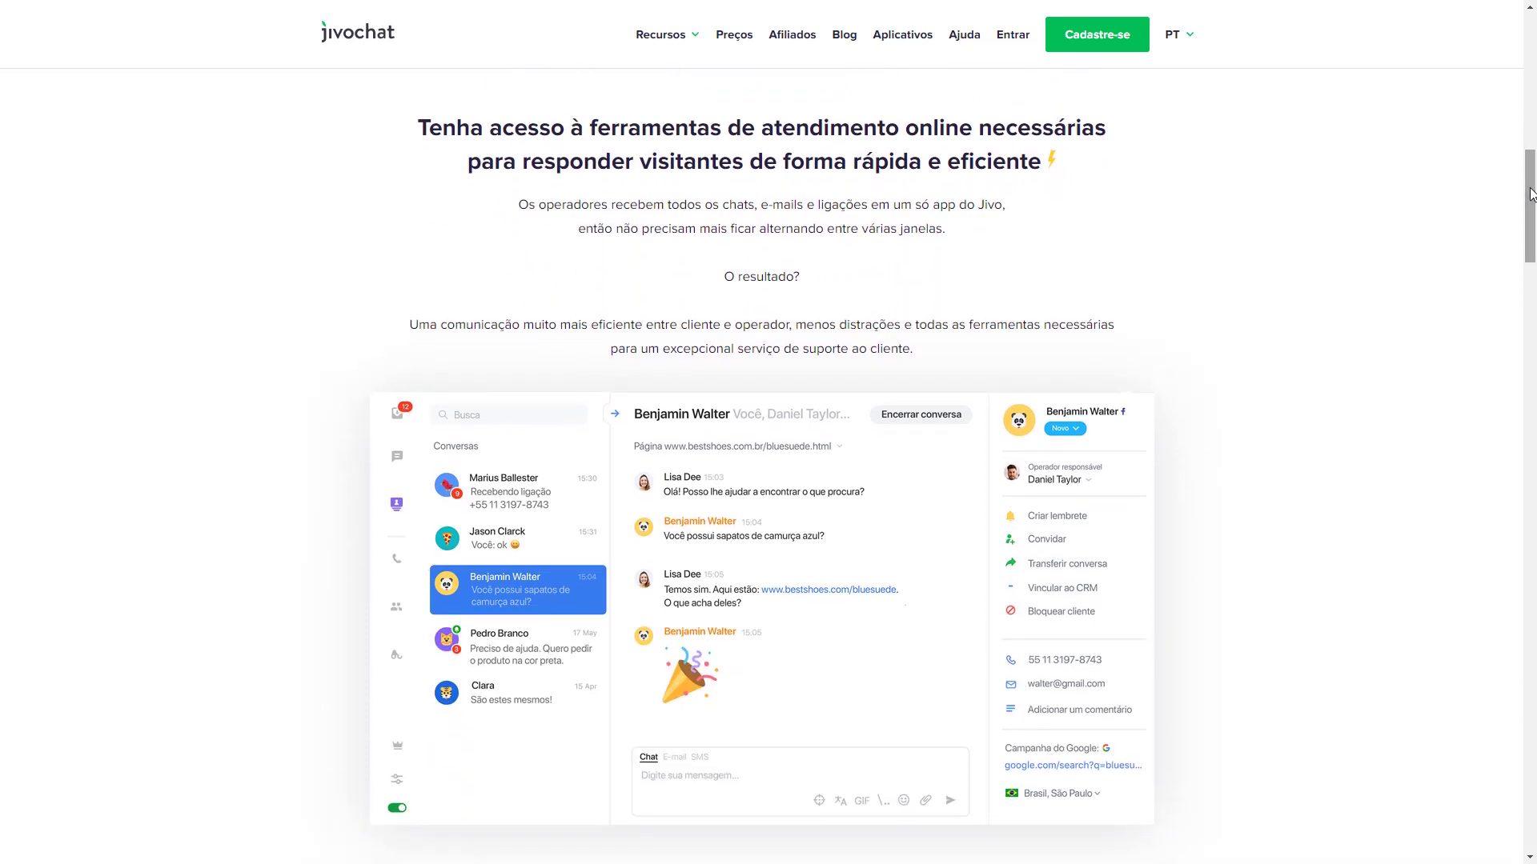
pyautogui.moveTo(1530, 193); pyautogui.dragTo(1530, 304)
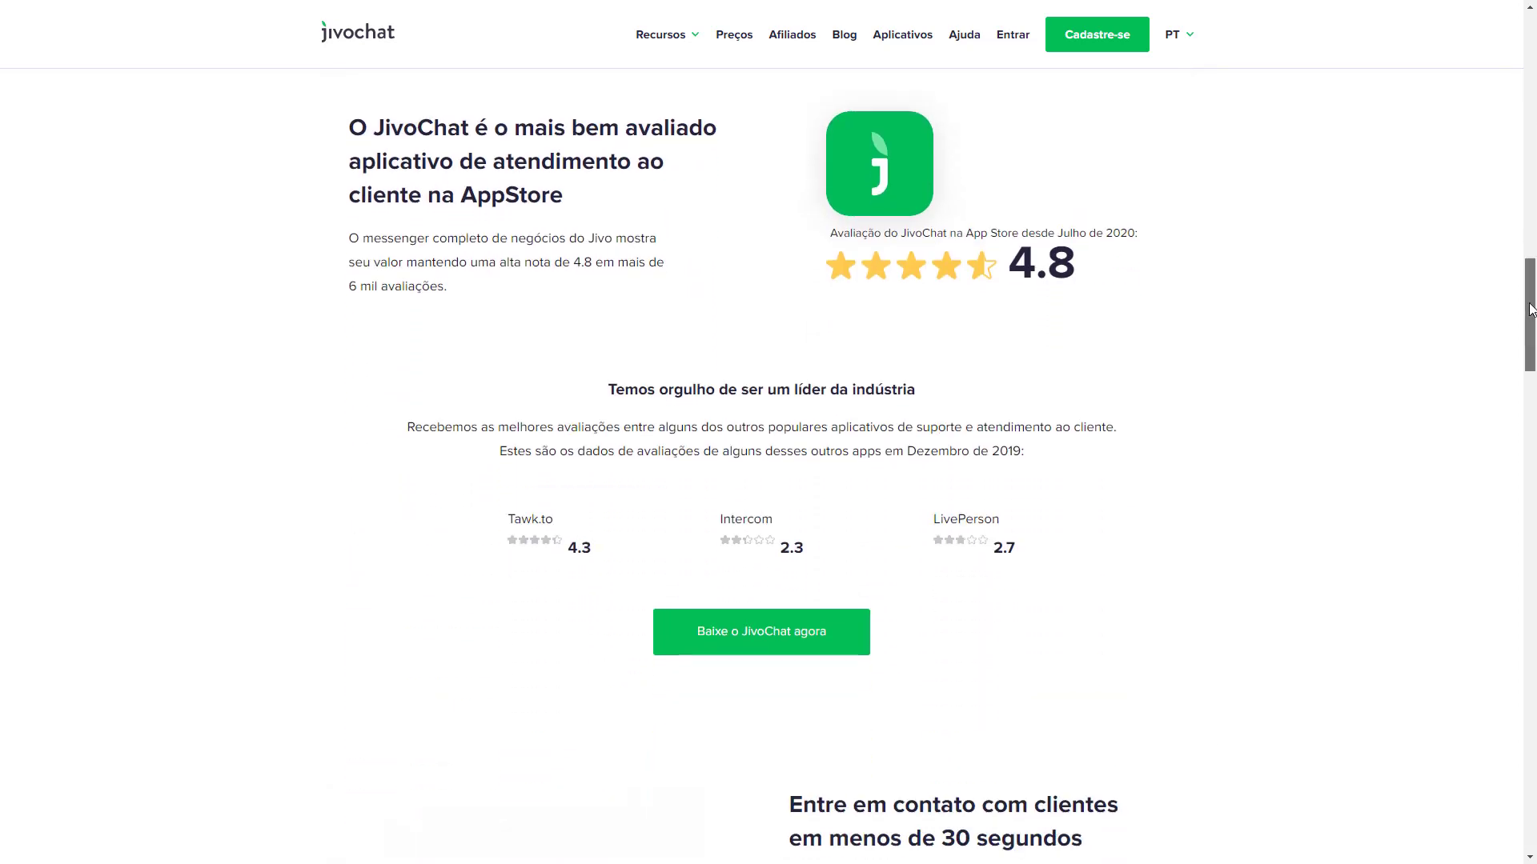
pyautogui.scroll(-8, 1514, 336)
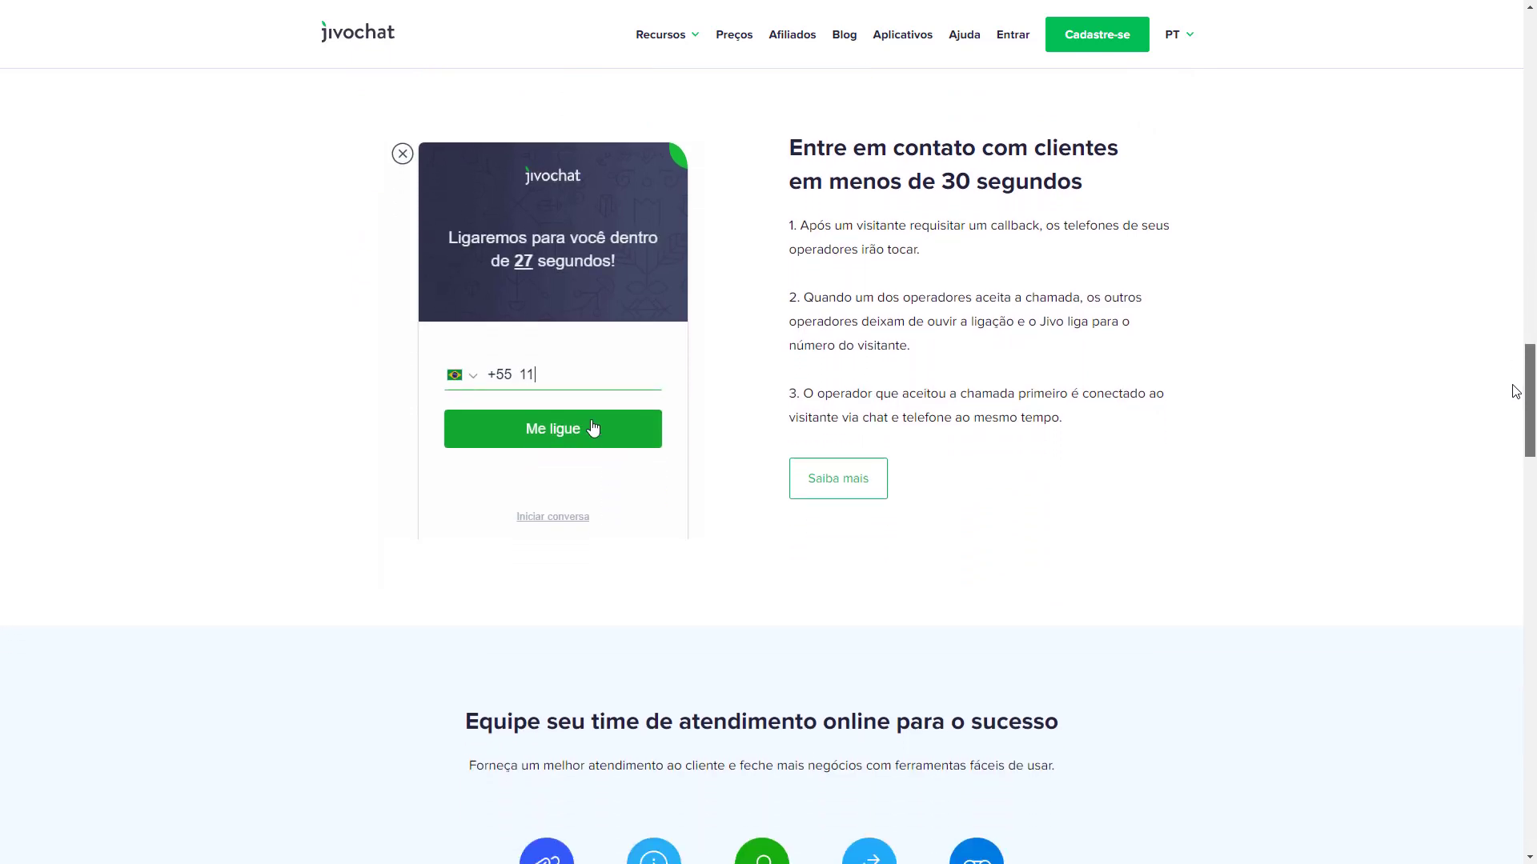
pyautogui.scroll(-6, 1515, 400)
pyautogui.scroll(-1, 1508, 464)
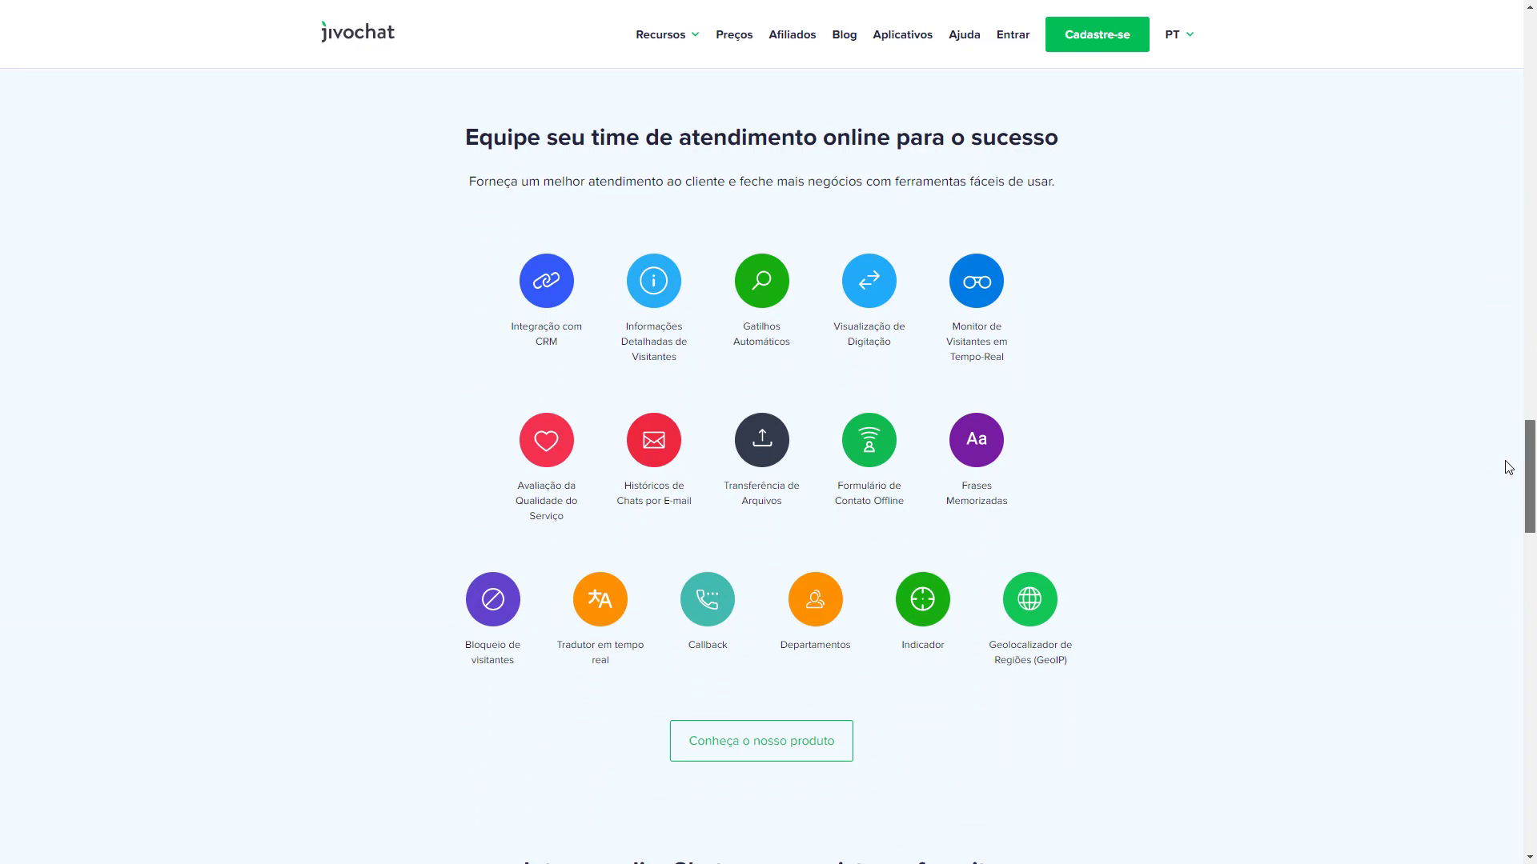
pyautogui.scroll(-8, 1508, 468)
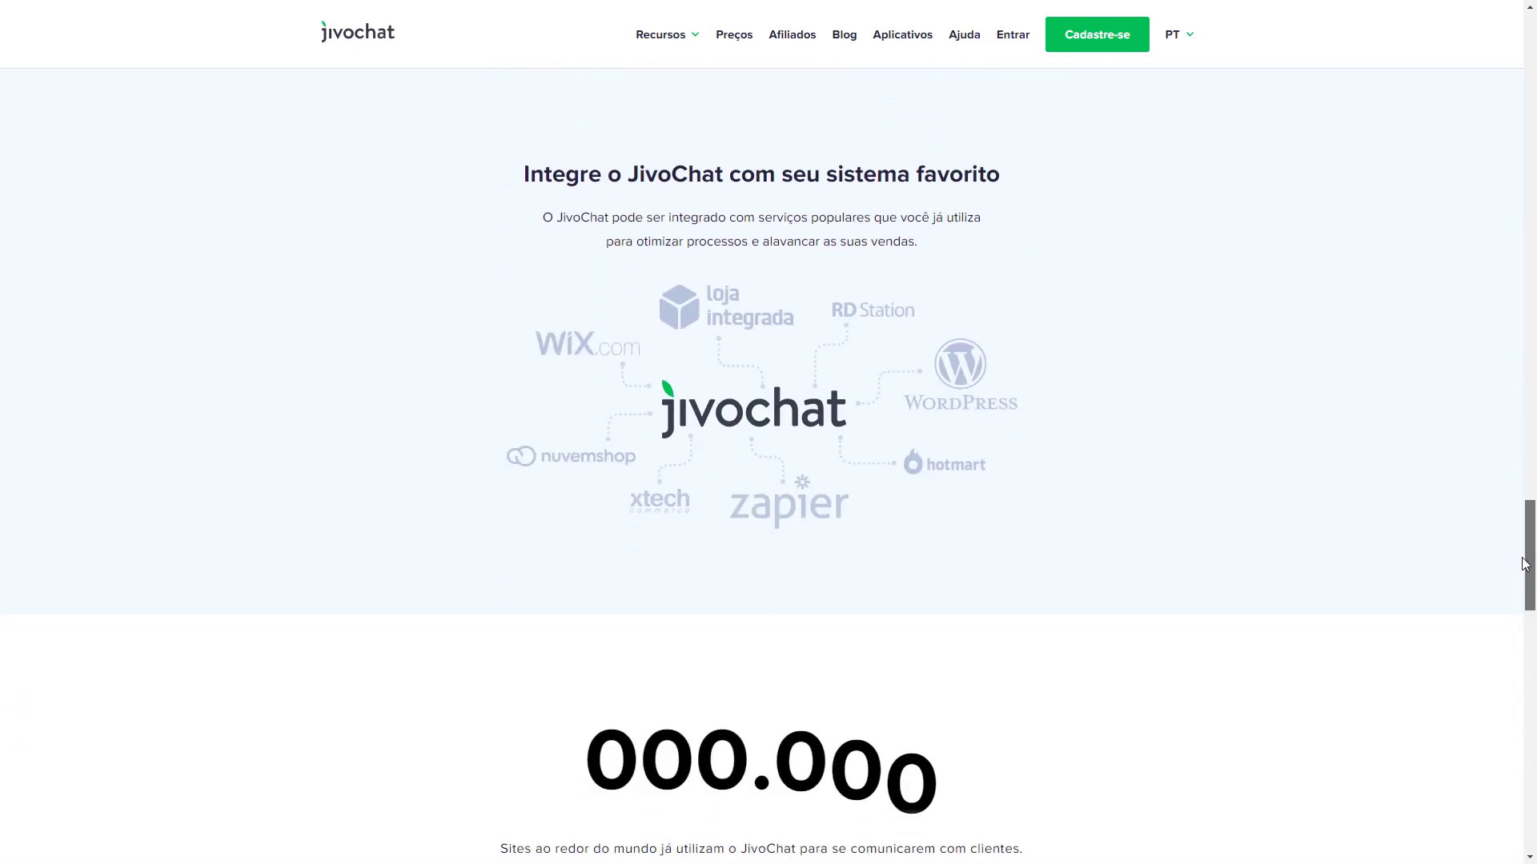
pyautogui.scroll(-1, 1525, 564)
pyautogui.moveTo(1524, 573); pyautogui.dragTo(1535, 36)
pyautogui.scroll(1, 1532, 816)
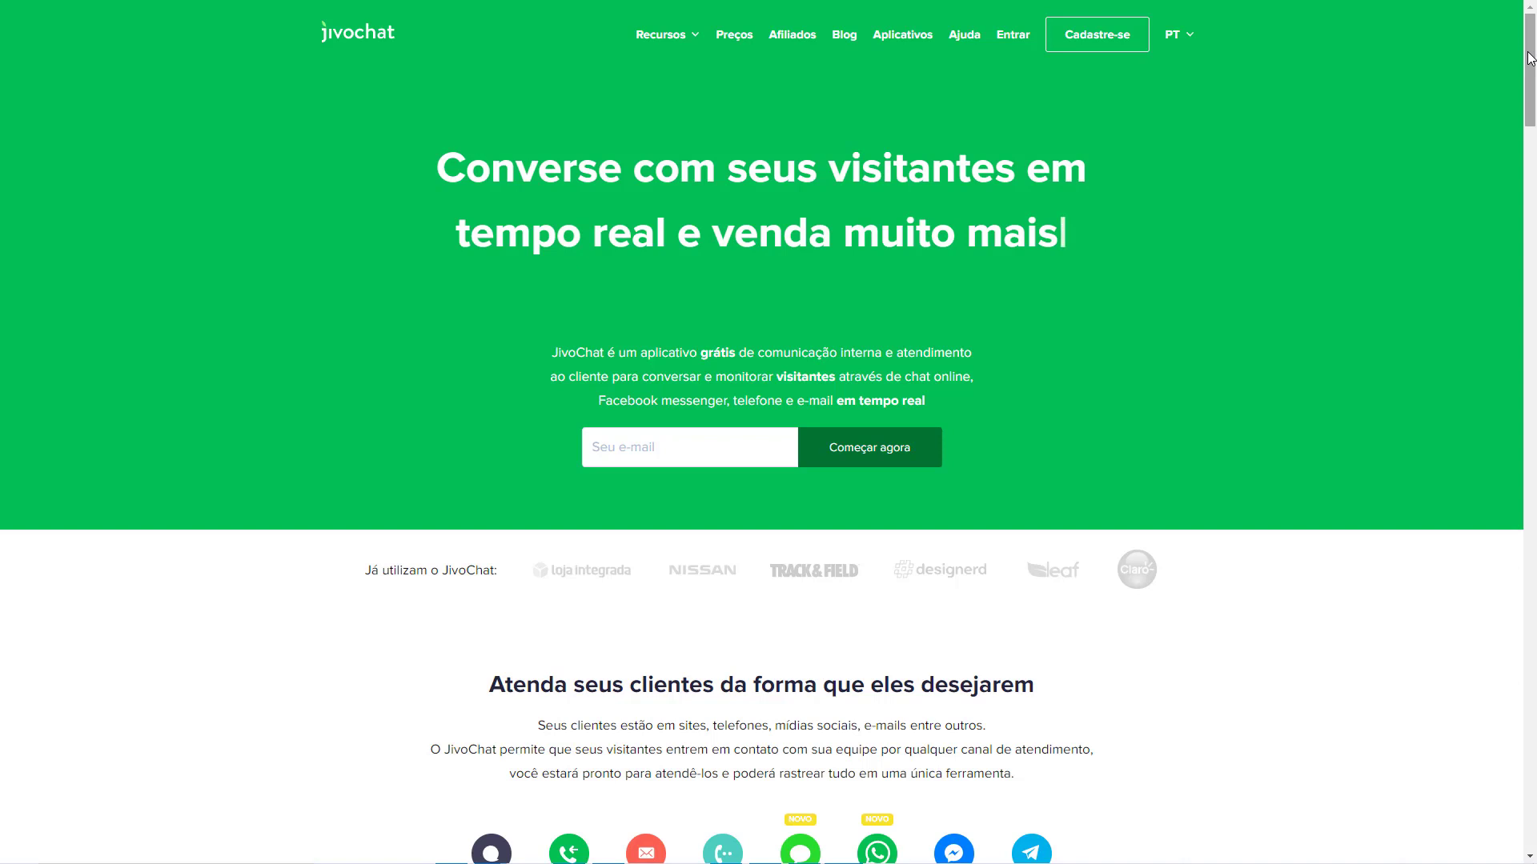
pyautogui.moveTo(1529, 58); pyautogui.dragTo(1523, 129)
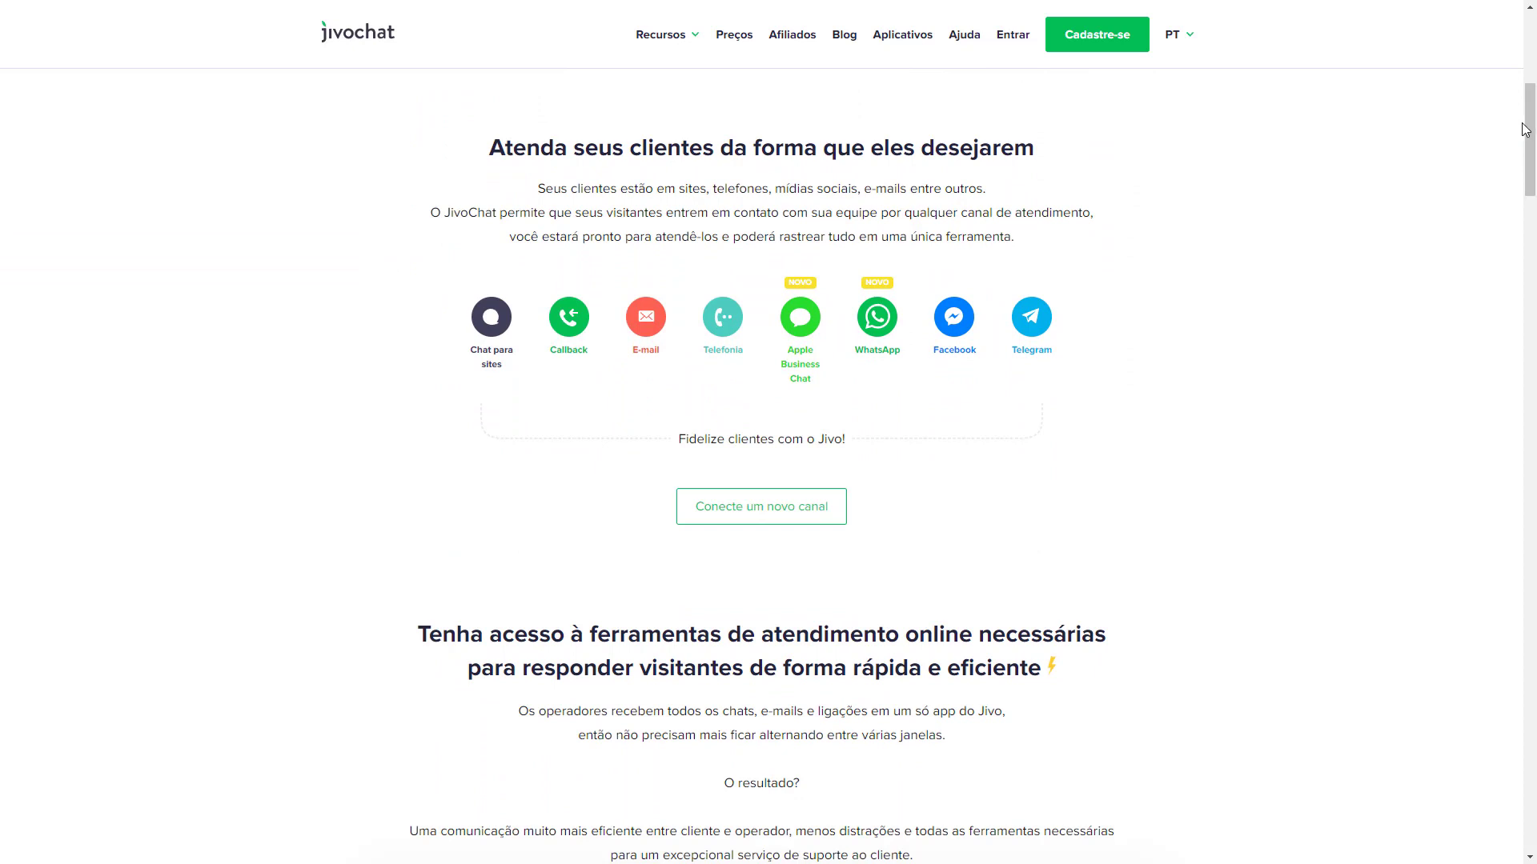